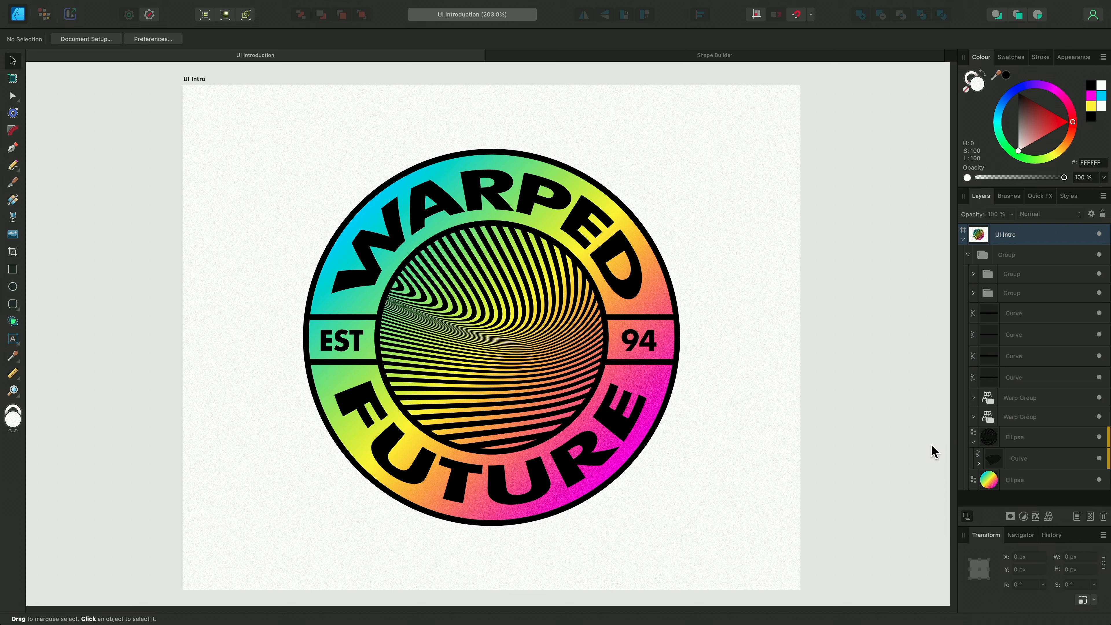
pyautogui.click(1029, 460)
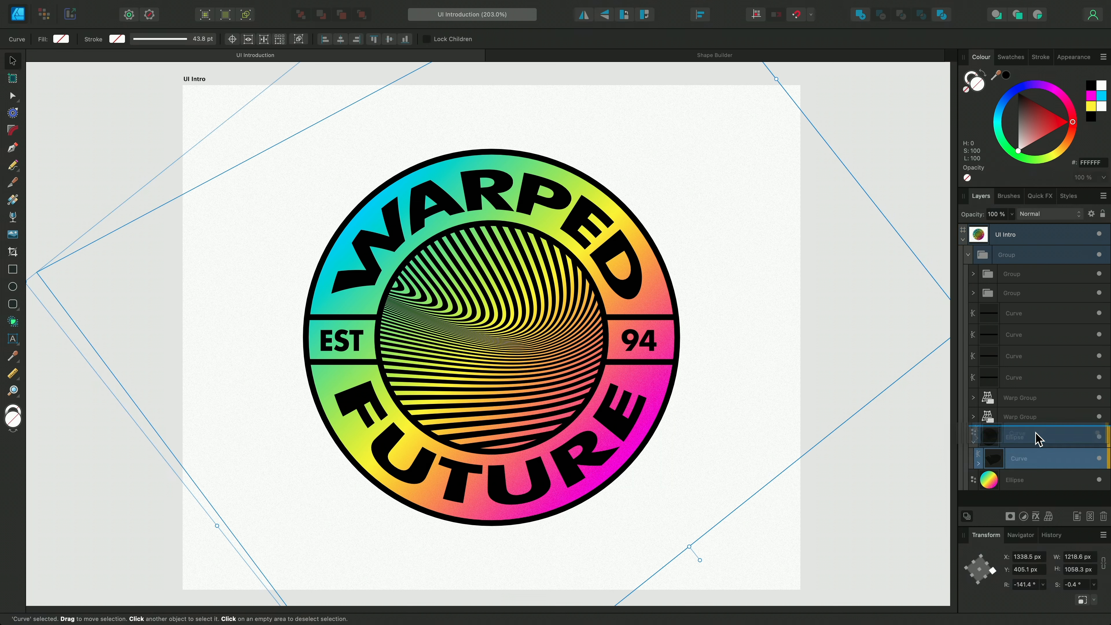
pyautogui.moveTo(1030, 458)
pyautogui.mouseDown()
pyautogui.moveTo(1035, 428)
pyautogui.moveTo(1029, 462)
pyautogui.moveTo(949, 464)
pyautogui.moveTo(1028, 465)
pyautogui.mouseUp()
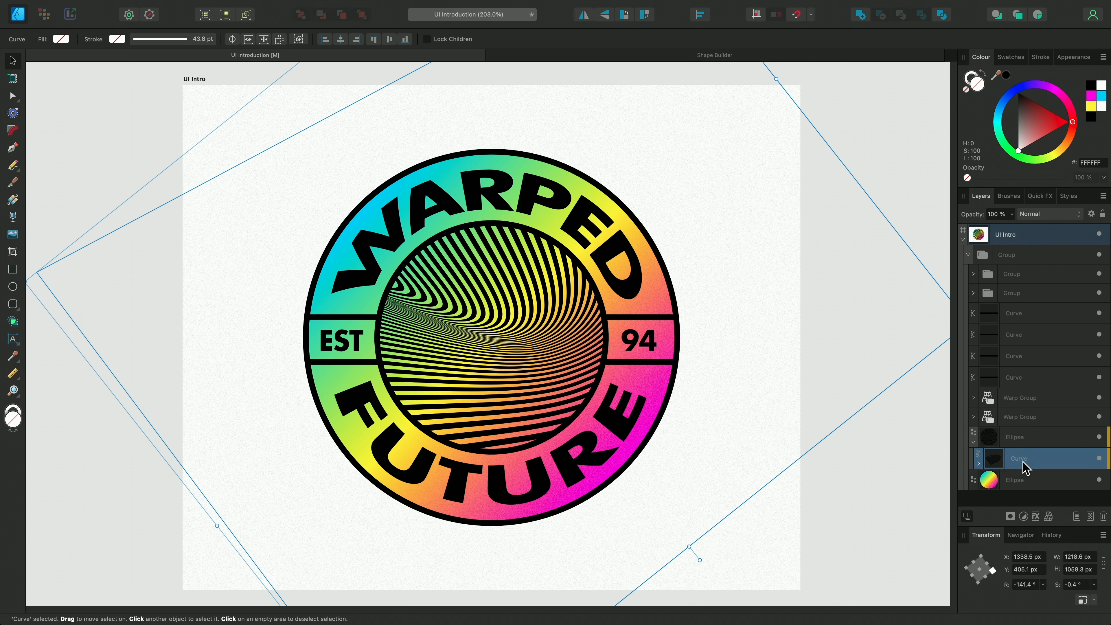
pyautogui.click(921, 489)
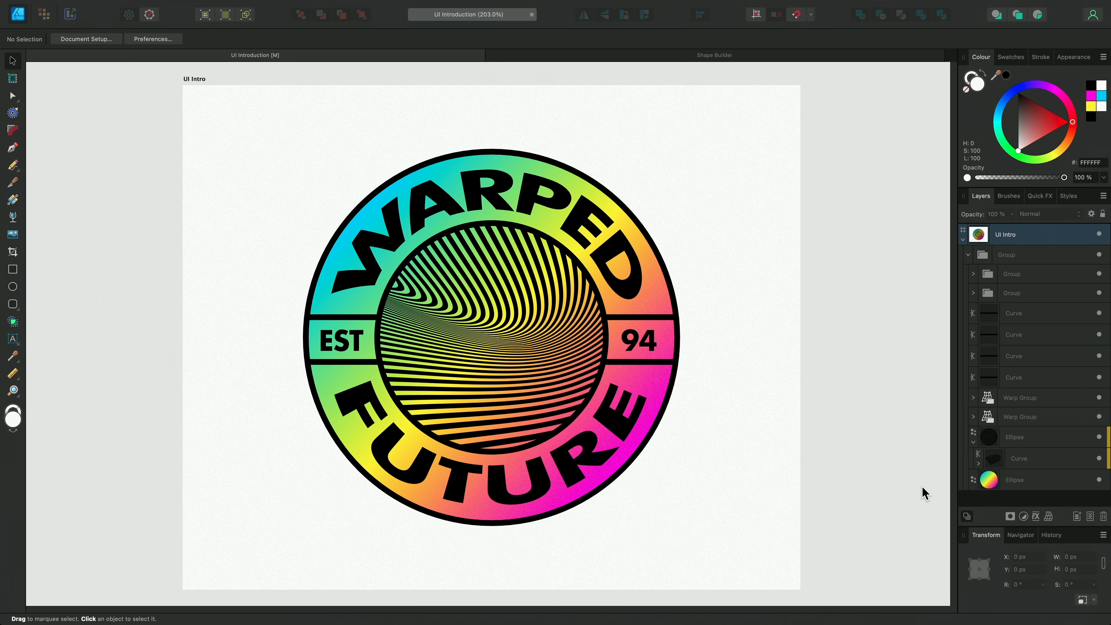
# Switch to the Shape Builder document and select all guitar outline shapes on the Shapes artboard with the Shape Builder tool.
pyautogui.click(655, 54)
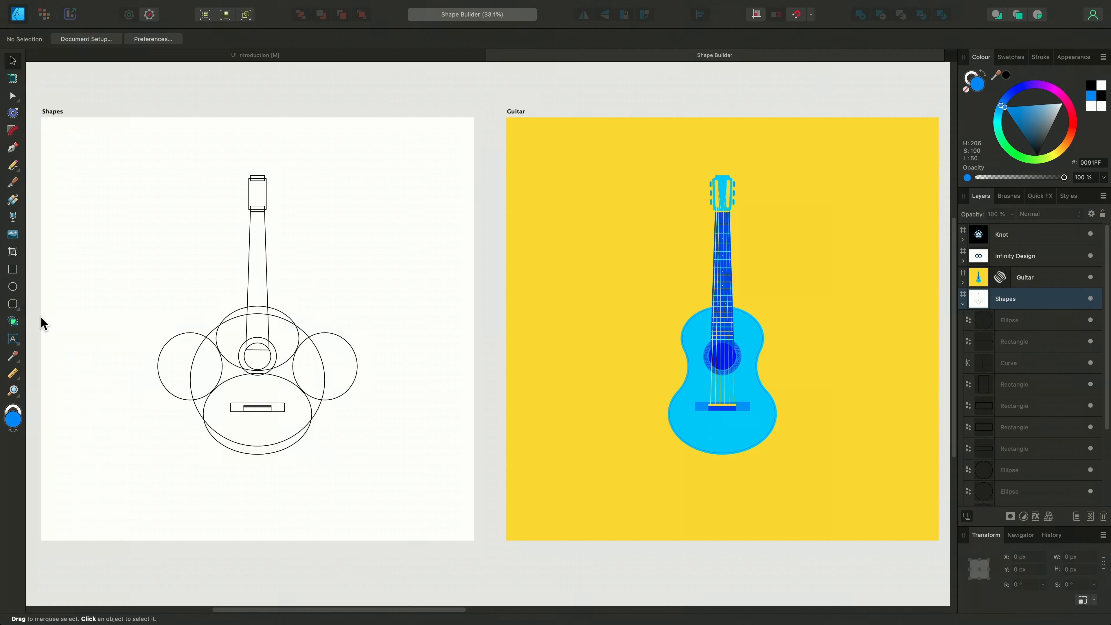
pyautogui.click(13, 322)
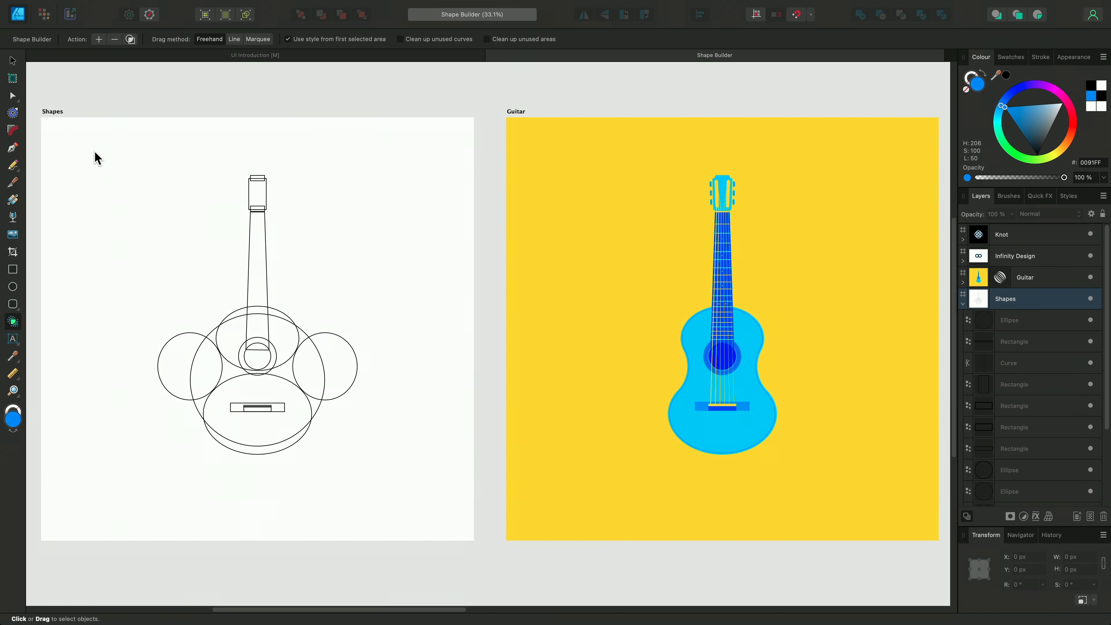
pyautogui.moveTo(94, 152); pyautogui.dragTo(428, 520)
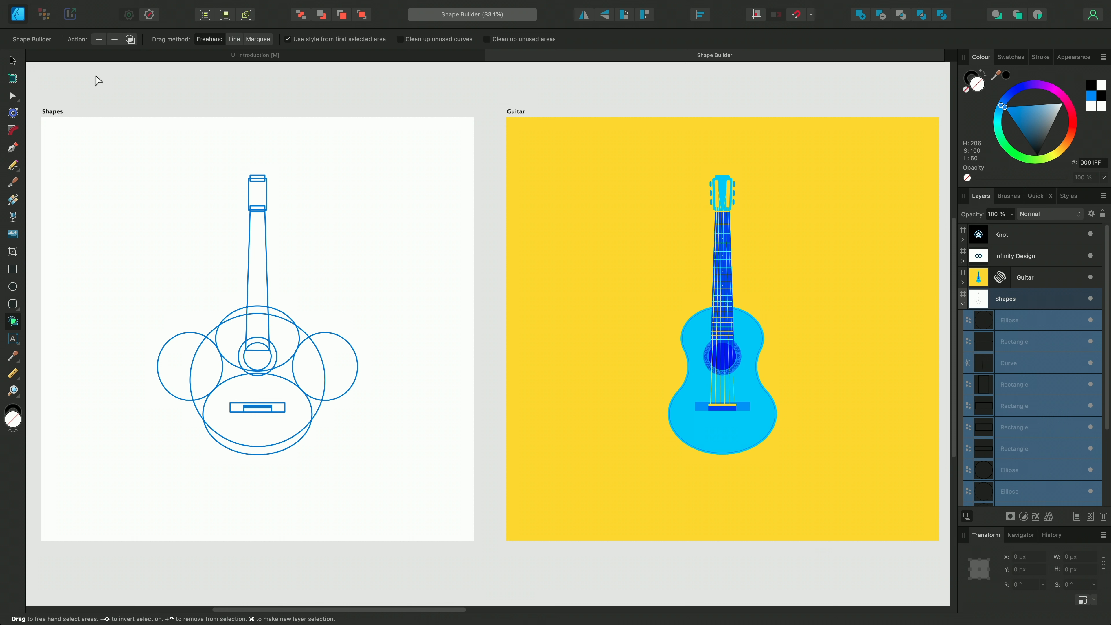
# Subtract the two side circles and their overlaps with the large ellipse to carve the guitar body's waist.
pyautogui.click(101, 41)
pyautogui.click(115, 40)
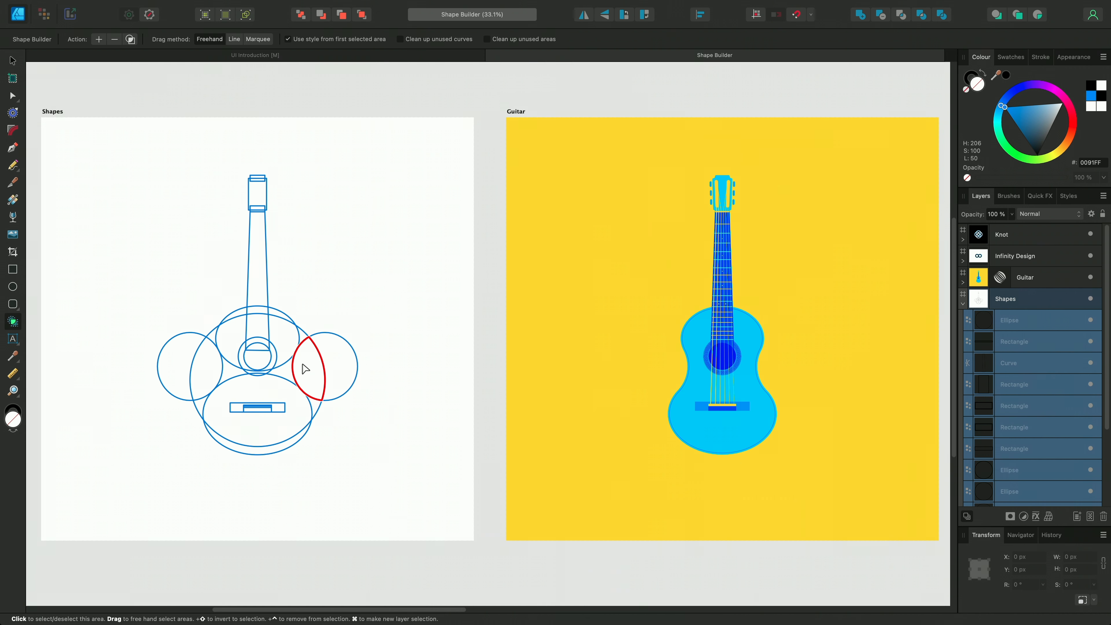
pyautogui.moveTo(207, 317)
pyautogui.mouseDown()
pyautogui.moveTo(190, 420)
pyautogui.moveTo(188, 328)
pyautogui.moveTo(189, 353)
pyautogui.mouseUp()
pyautogui.moveTo(314, 304)
pyautogui.mouseDown()
pyautogui.moveTo(305, 347)
pyautogui.moveTo(324, 366)
pyautogui.moveTo(323, 423)
pyautogui.mouseUp()
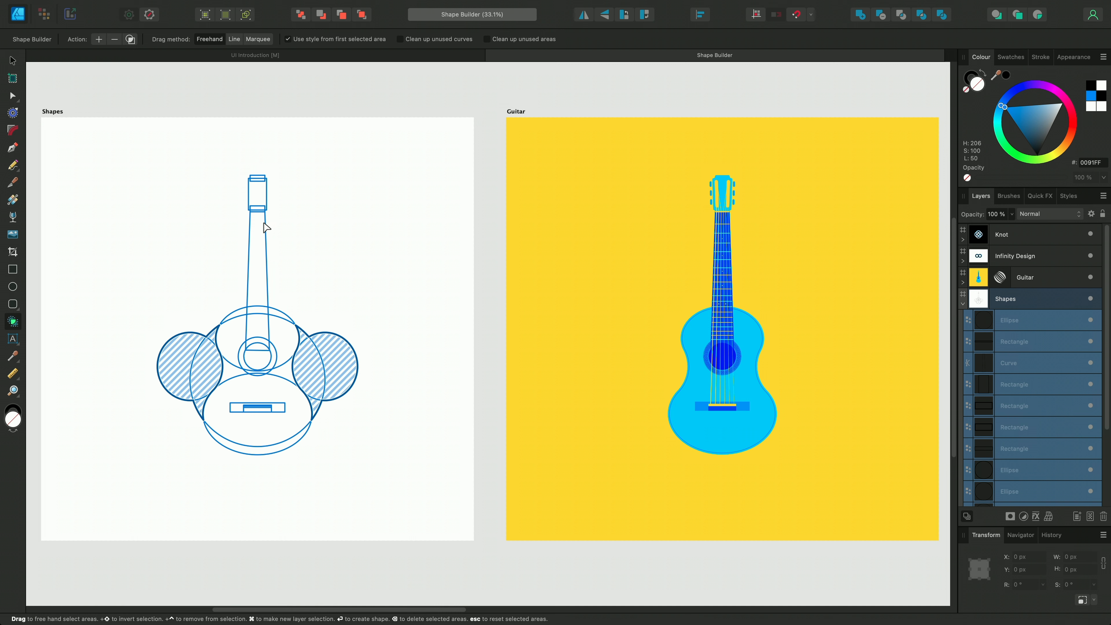
pyautogui.click(115, 39)
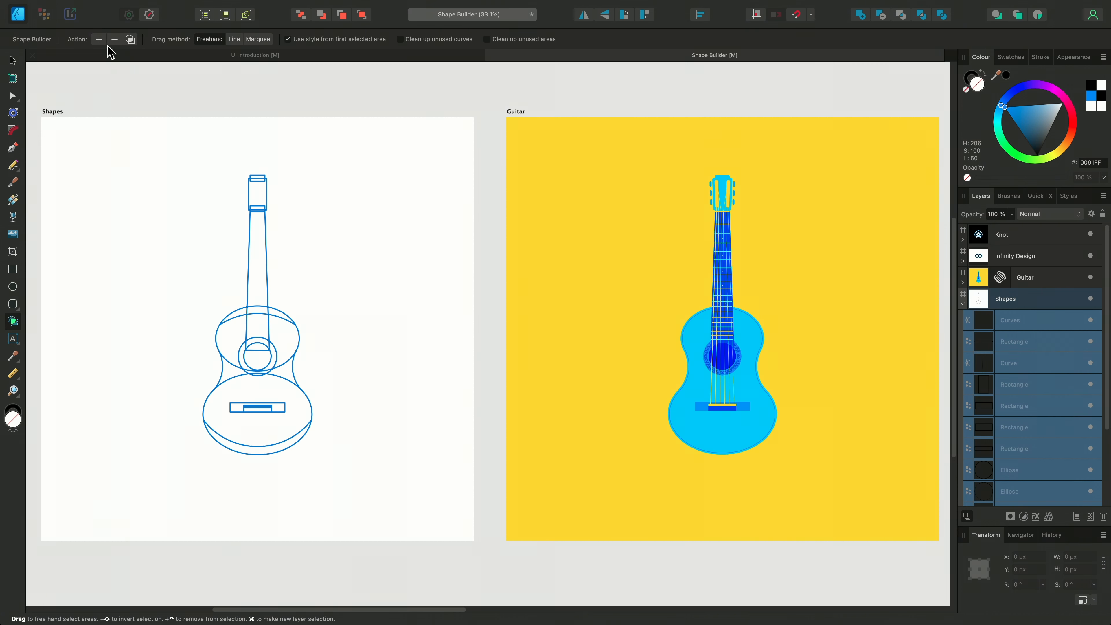
# Merge the upper, waist and lower body areas into one filled guitar body, leaving out the neck, sound hole and bridge.
pyautogui.click(99, 39)
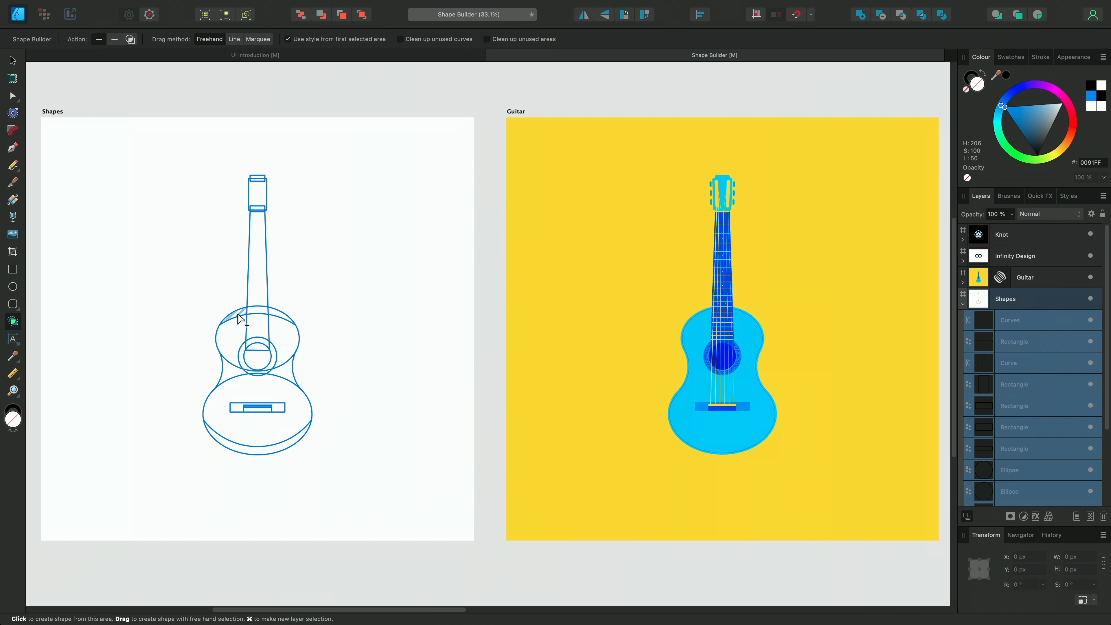
pyautogui.click(238, 328)
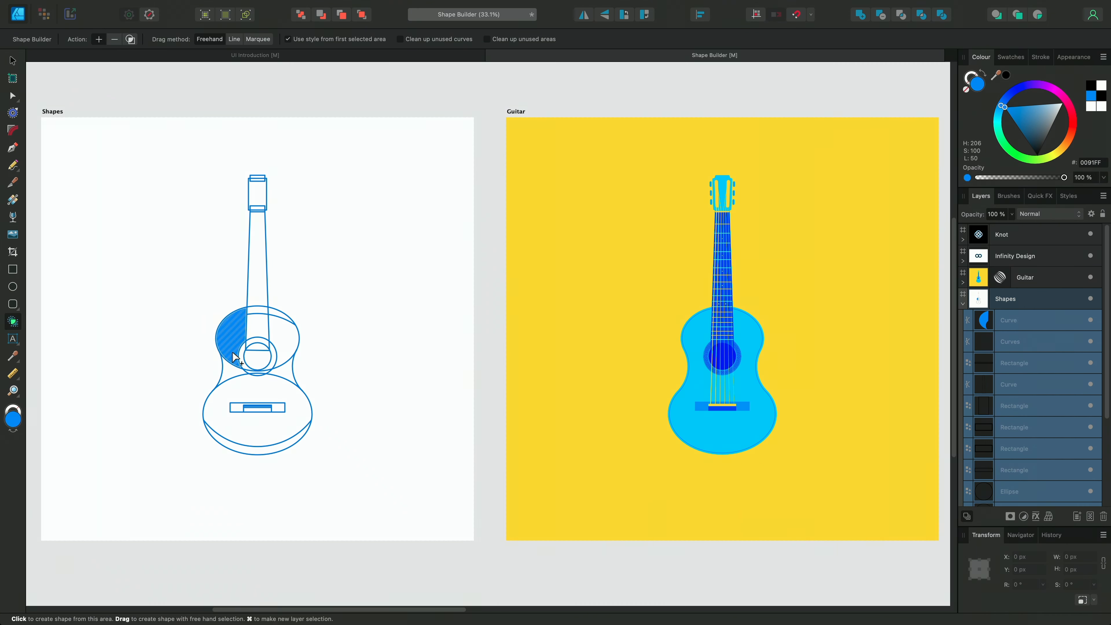
pyautogui.moveTo(232, 353)
pyautogui.mouseDown()
pyautogui.moveTo(220, 402)
pyautogui.moveTo(234, 450)
pyautogui.mouseUp()
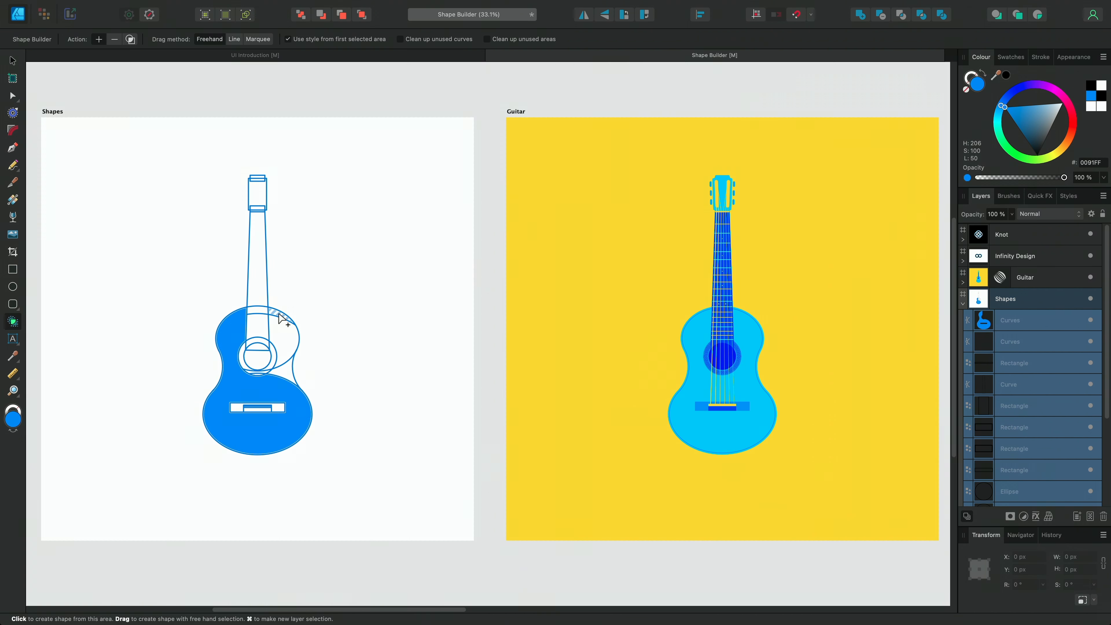
pyautogui.moveTo(286, 319); pyautogui.dragTo(285, 387)
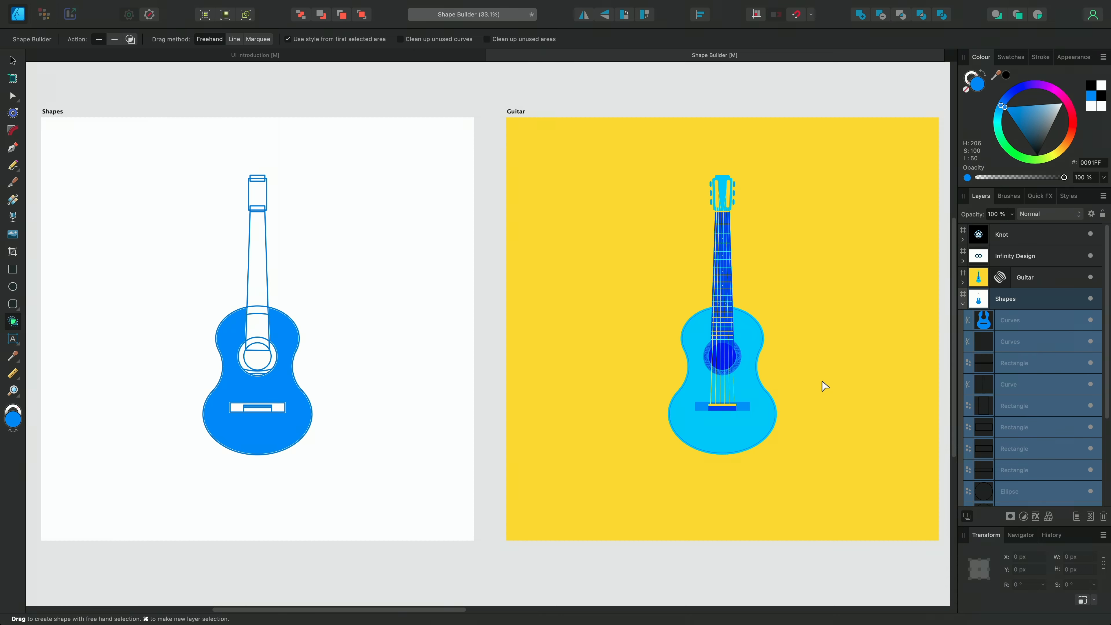
# Select all four ring curves of the Infinity Design artboard and activate the Shape Builder tool on them.
pyautogui.press('space')
pyautogui.moveTo(875, 360); pyautogui.dragTo(383, 346)
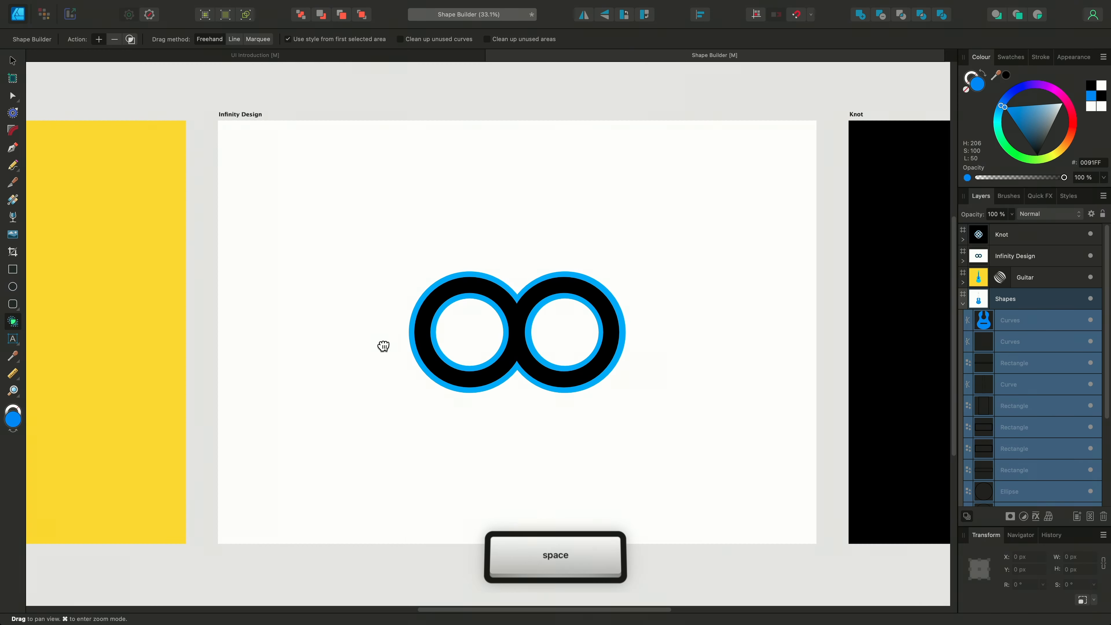
pyautogui.press('v')
pyautogui.click(703, 379)
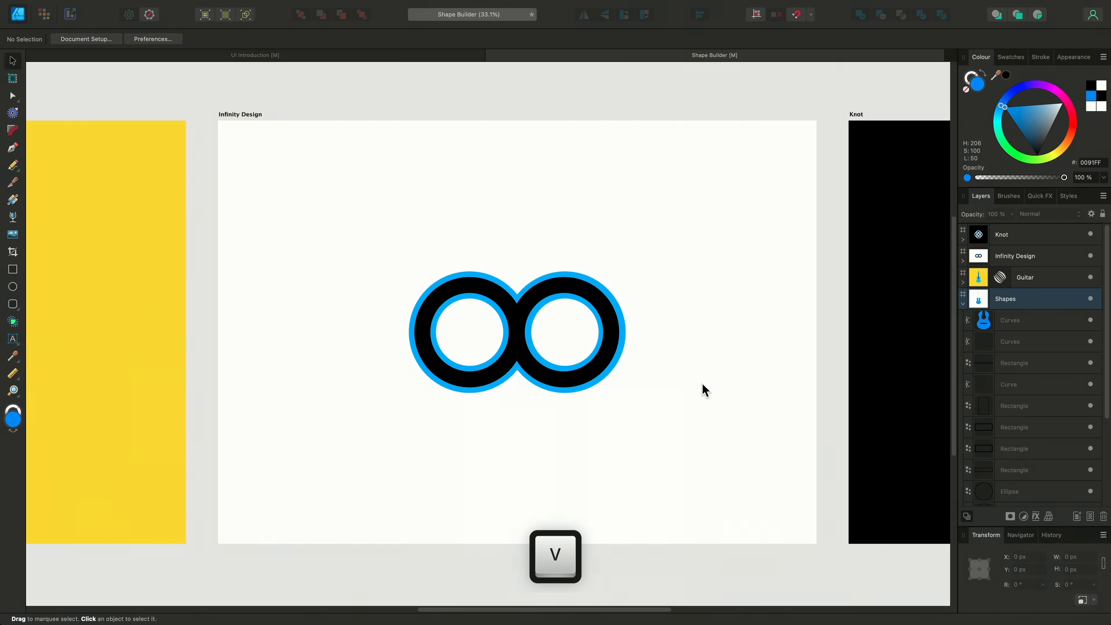
pyautogui.moveTo(701, 391); pyautogui.dragTo(360, 240)
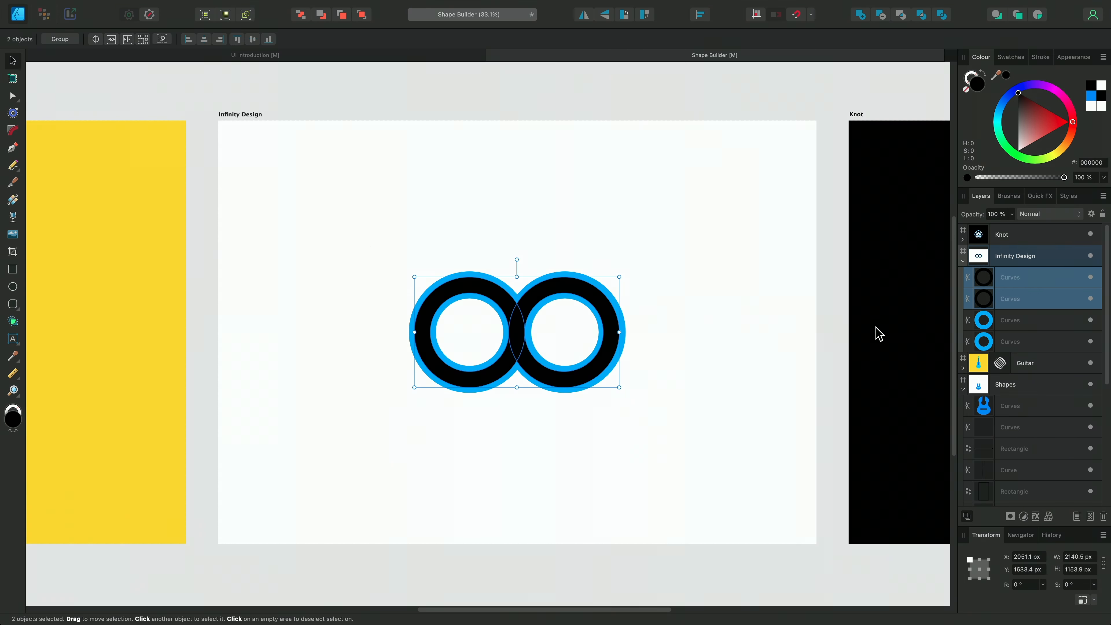
pyautogui.click(1031, 345)
pyautogui.click(1033, 326)
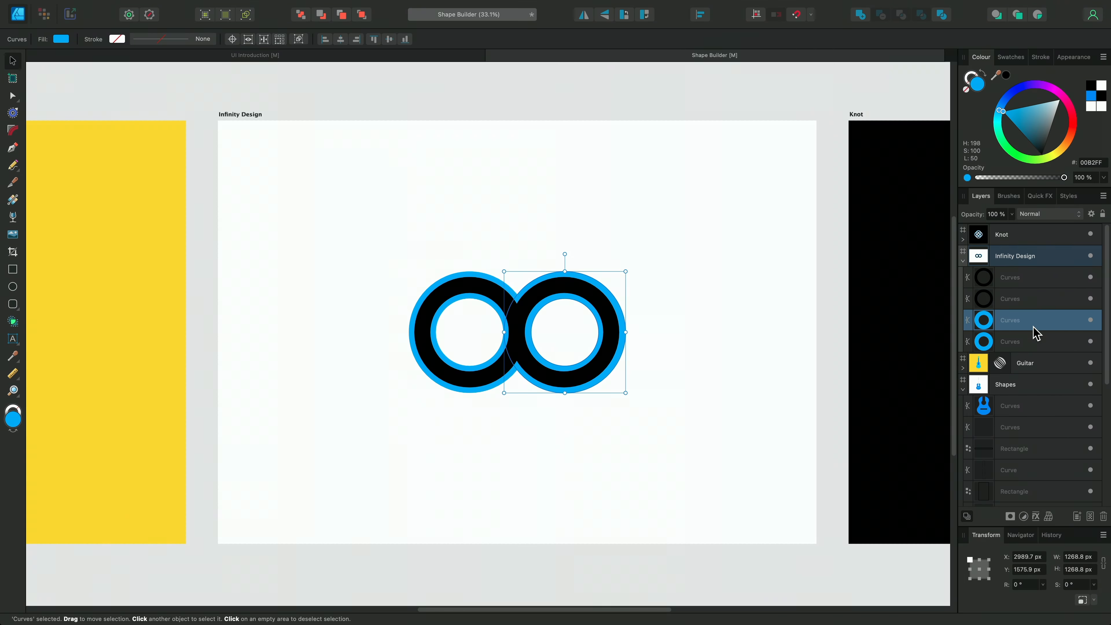
pyautogui.click(1032, 303)
pyautogui.click(1031, 280)
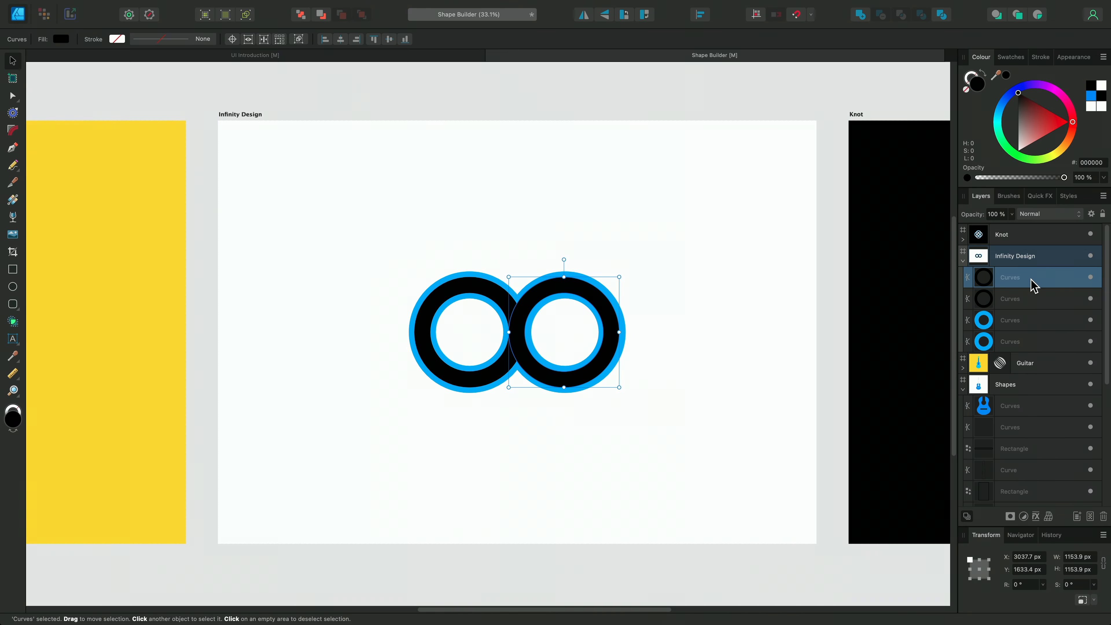
pyautogui.keyDown('shift'); pyautogui.click(1033, 341); pyautogui.keyUp('shift')
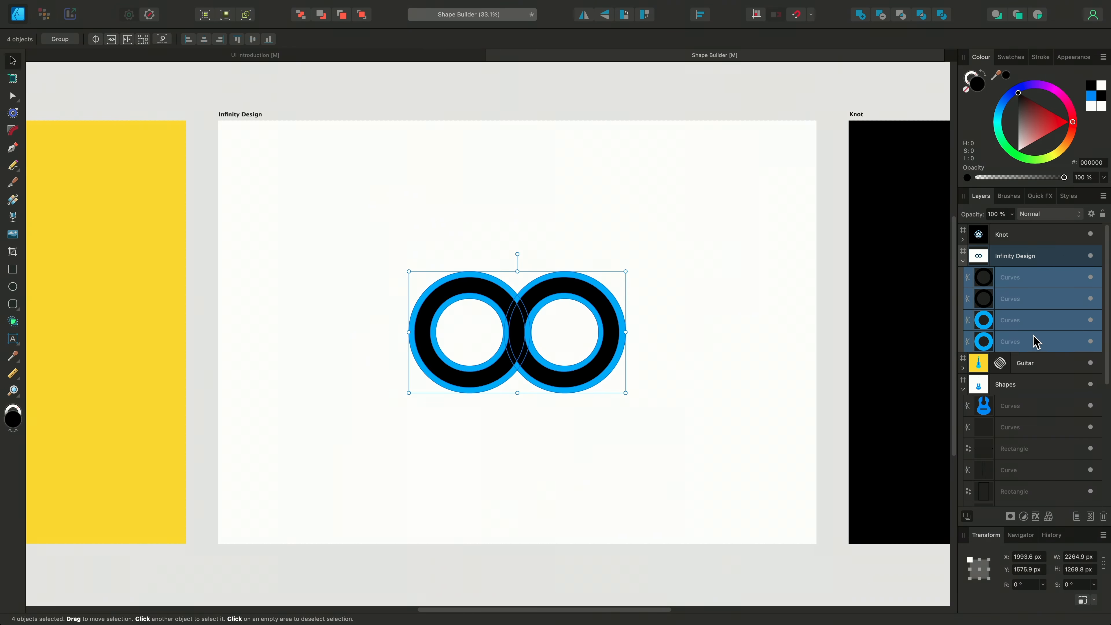
pyautogui.press('s')
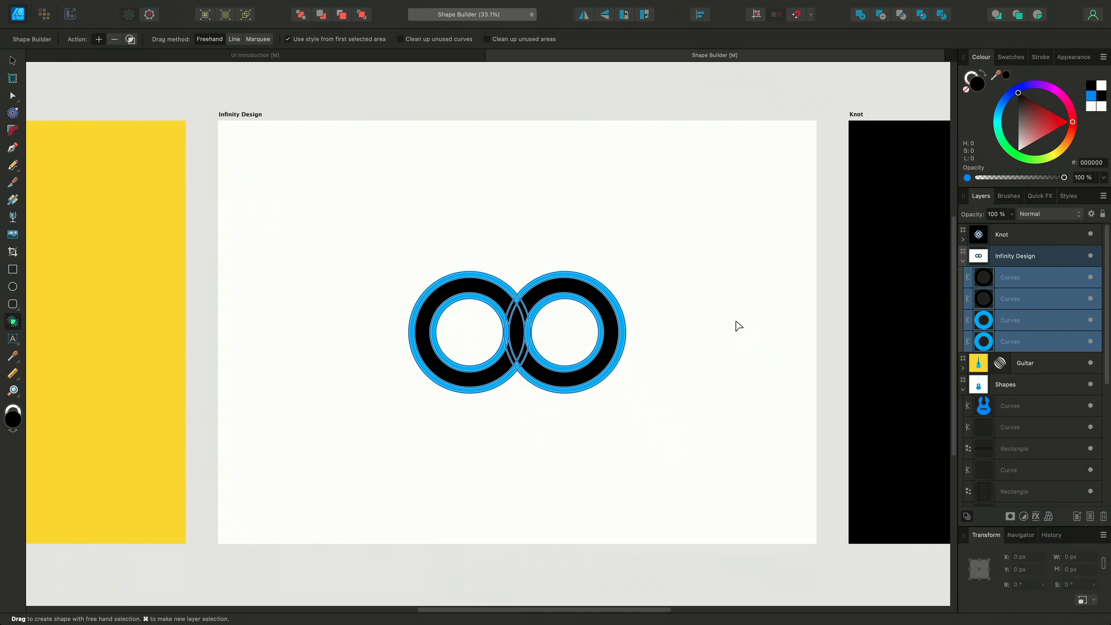
# Set the Shape Builder drag method to Line and enable clean-up of unused curves and unused areas.
pyautogui.click(234, 39)
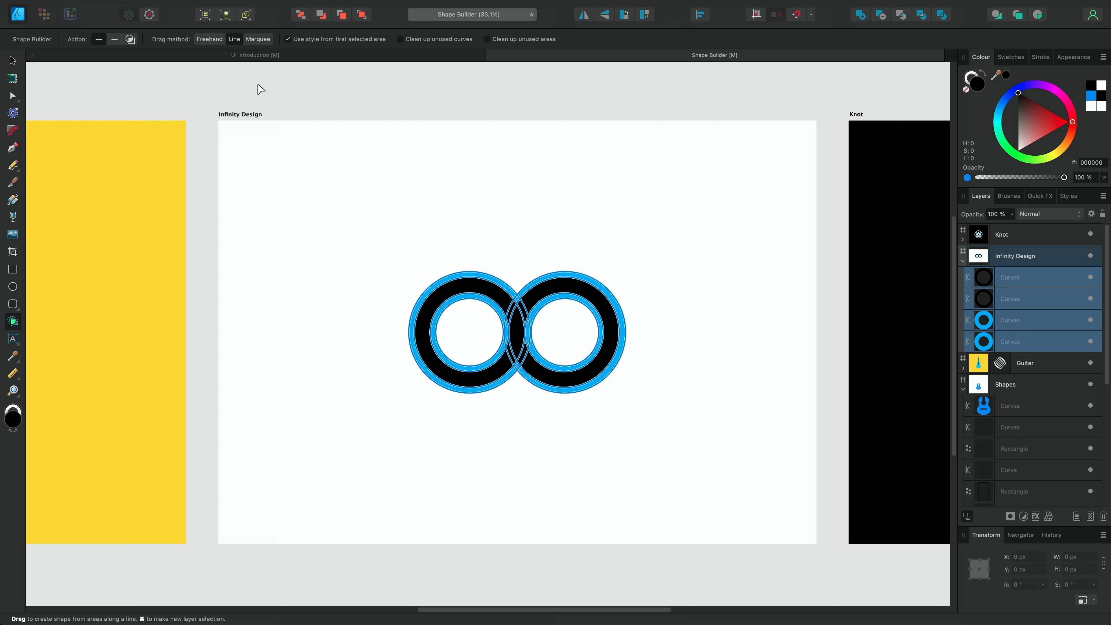
pyautogui.click(434, 40)
pyautogui.click(494, 40)
pyautogui.keyDown('alt'); pyautogui.scroll(5, 685, 352); pyautogui.keyUp('alt')
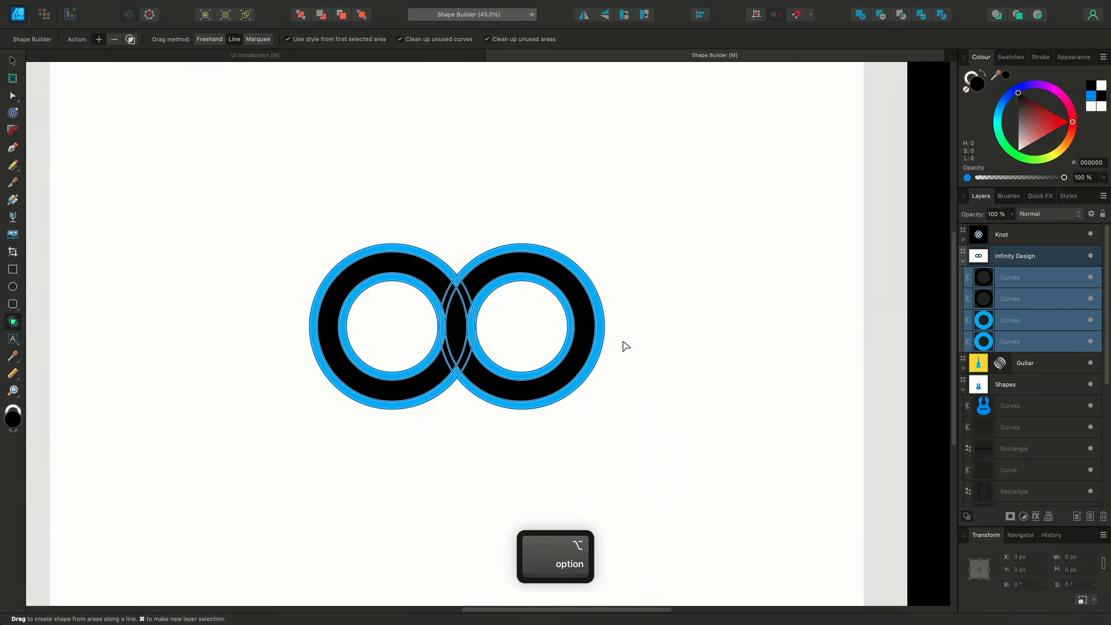
# Try merging the black ring areas into one interlaced infinity shape, and undo the merge.
pyautogui.moveTo(654, 250); pyautogui.dragTo(739, 247)
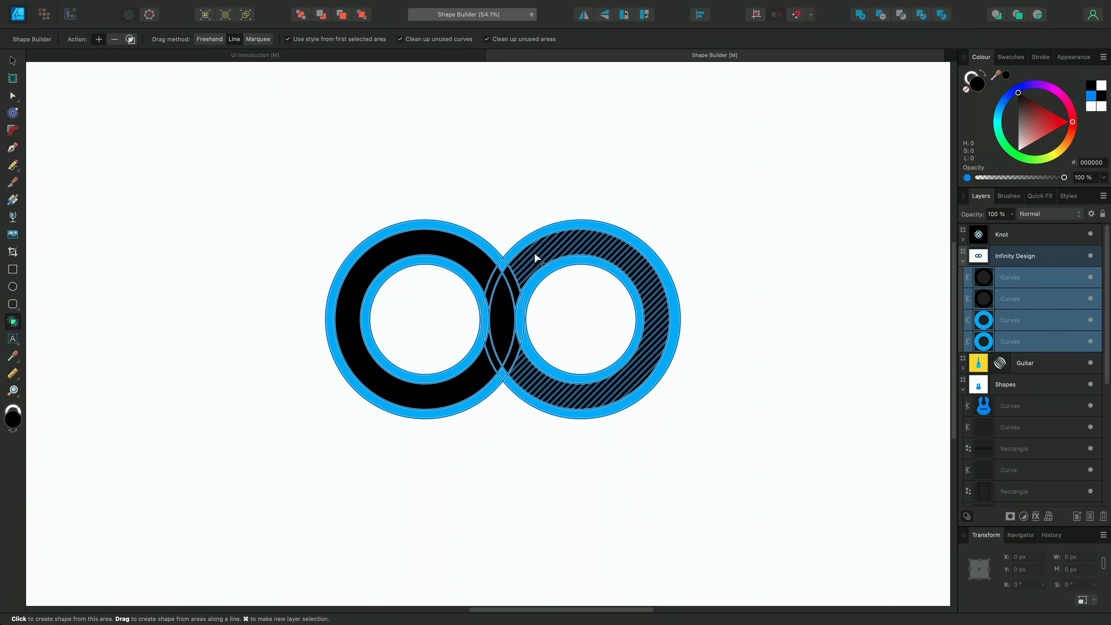
pyautogui.moveTo(534, 257)
pyautogui.mouseDown()
pyautogui.moveTo(520, 265)
pyautogui.moveTo(491, 370)
pyautogui.mouseUp()
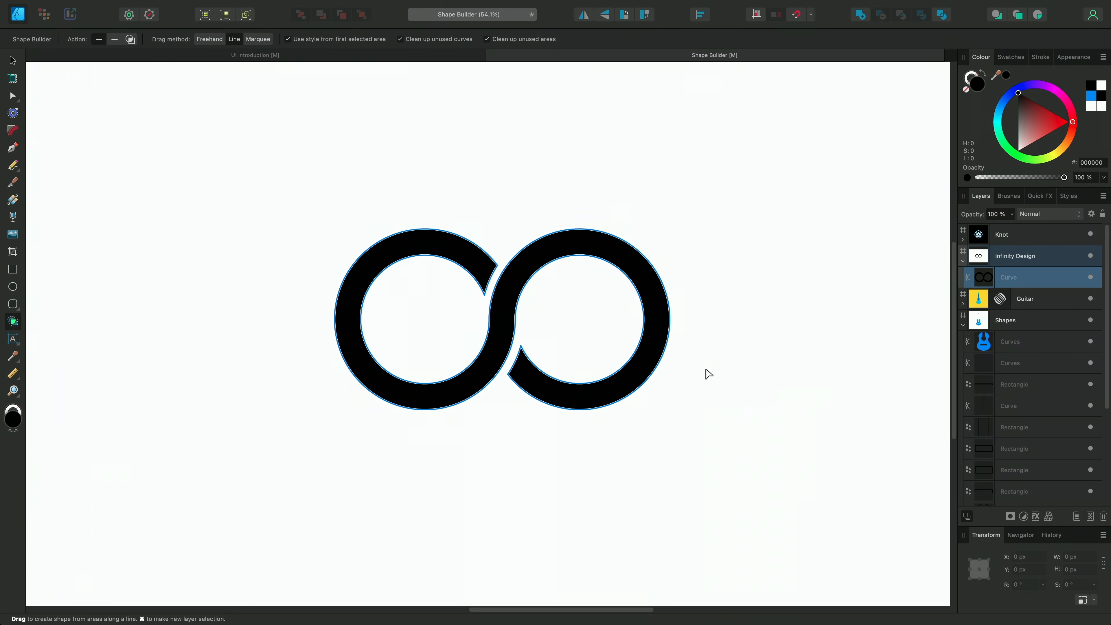
pyautogui.press('super+z')
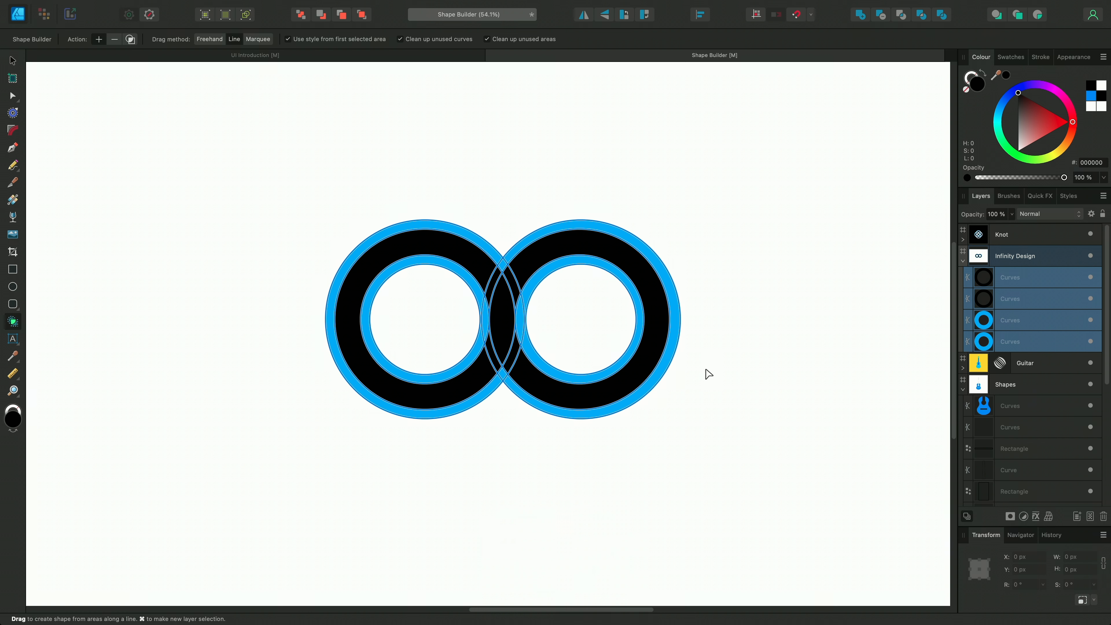
# Merge the black ring areas into an interlaced infinity shape on a new layer, and hide the four original ring curves.
pyautogui.click(130, 39)
pyautogui.moveTo(530, 264); pyautogui.dragTo(486, 354)
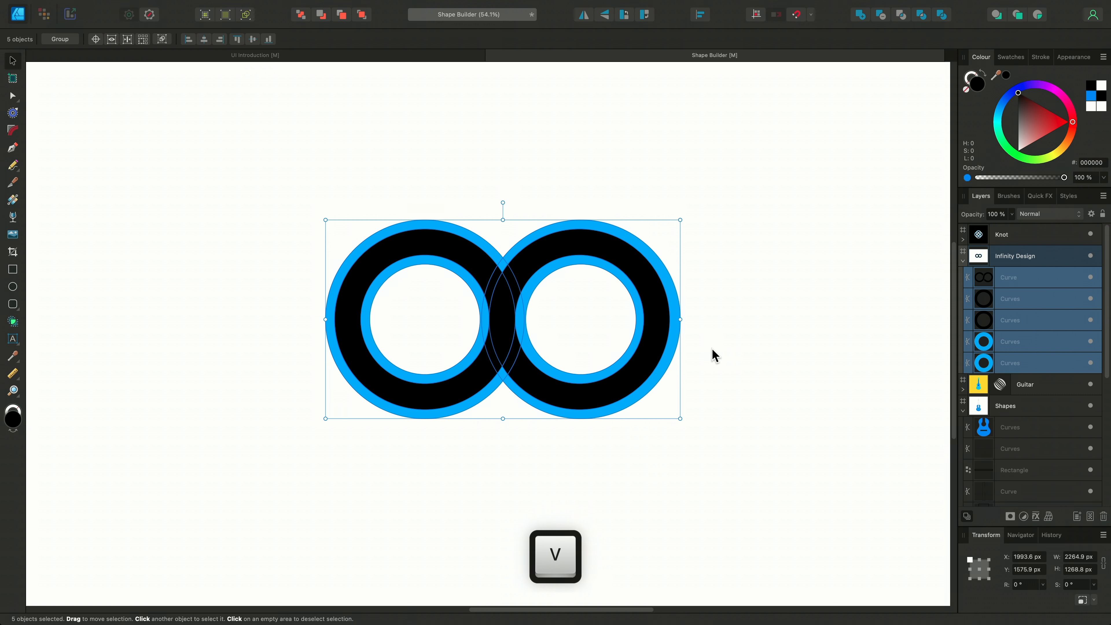
pyautogui.click(1055, 304)
pyautogui.keyDown('shift'); pyautogui.click(1050, 363); pyautogui.keyUp('shift')
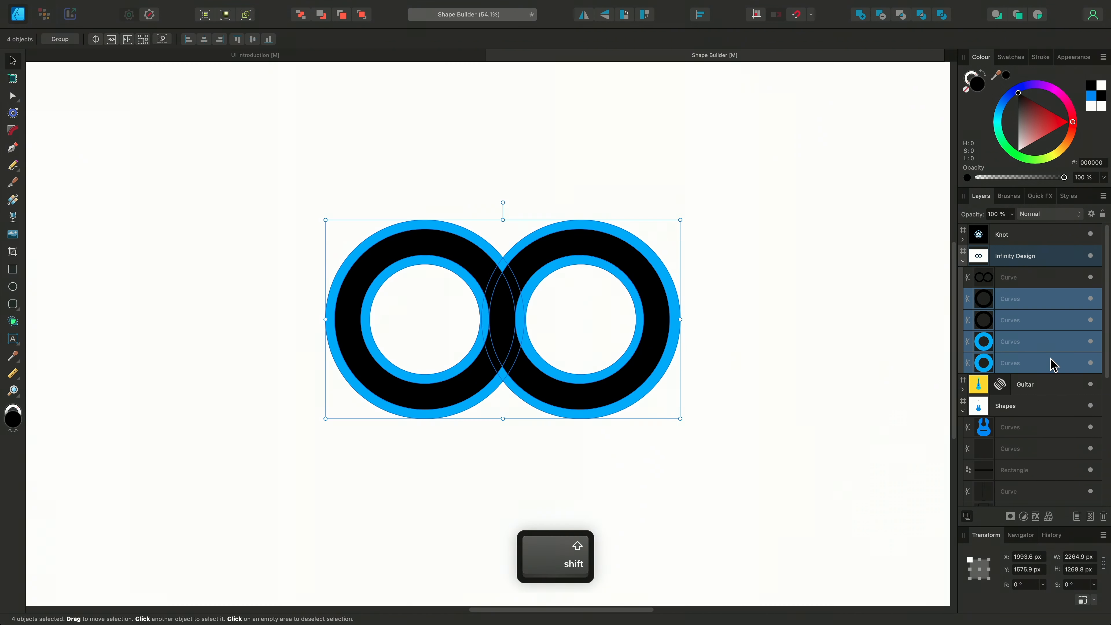
pyautogui.click(1089, 363)
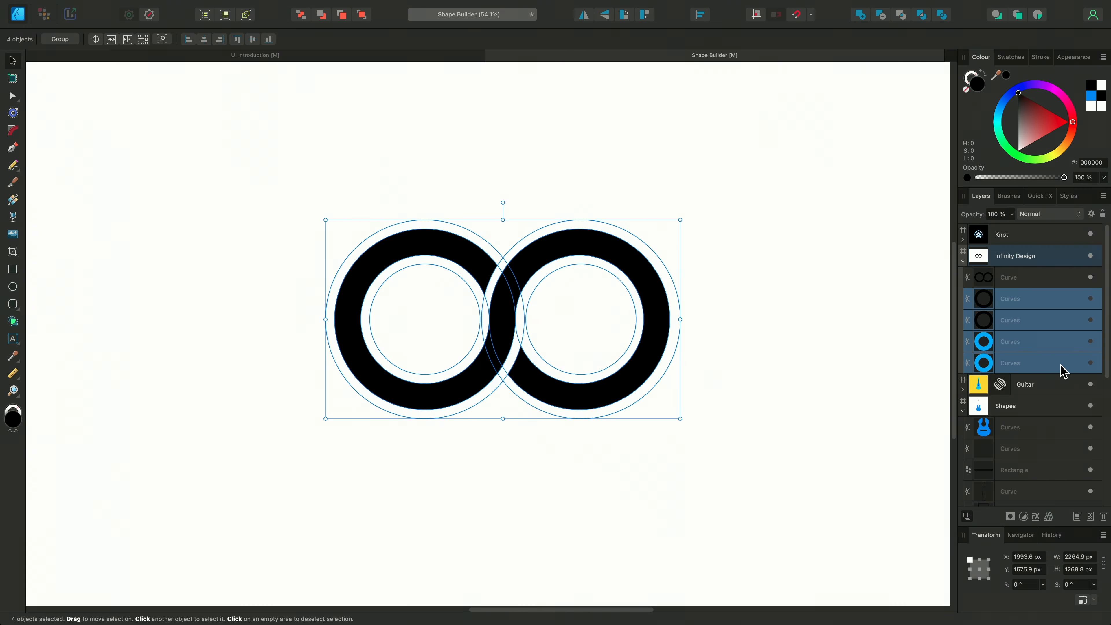
pyautogui.click(796, 352)
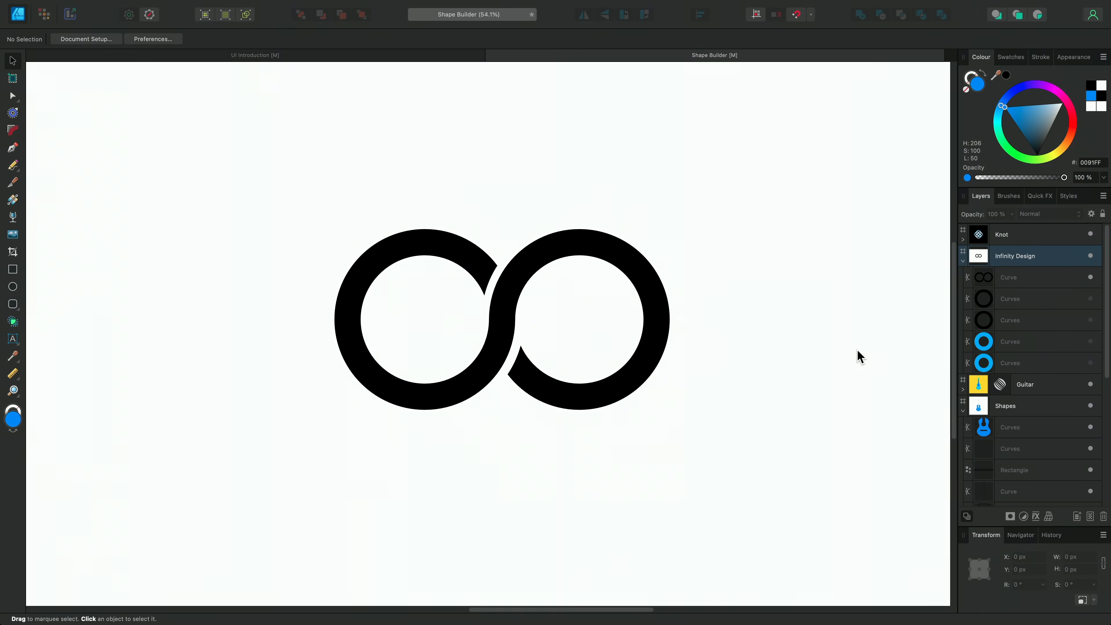
# Select all eight overlapping ring curves on the Knot artboard with the Shape Builder tool.
pyautogui.press('space')
pyautogui.moveTo(896, 330); pyautogui.dragTo(488, 369)
pyautogui.moveTo(846, 359); pyautogui.dragTo(387, 319)
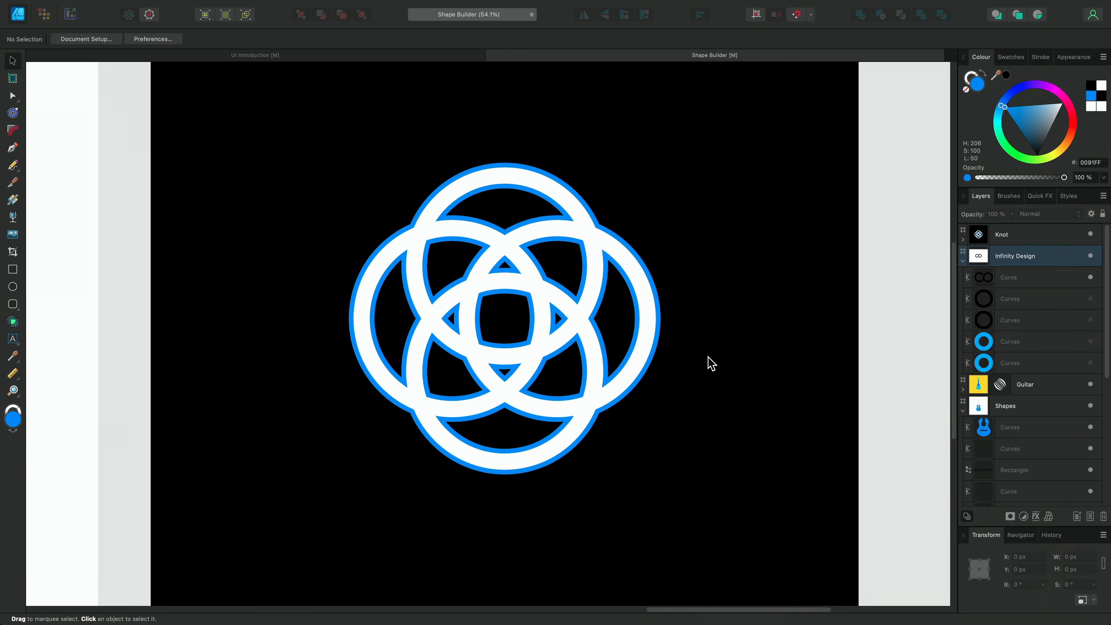
pyautogui.click(13, 322)
pyautogui.moveTo(279, 118); pyautogui.dragTo(798, 555)
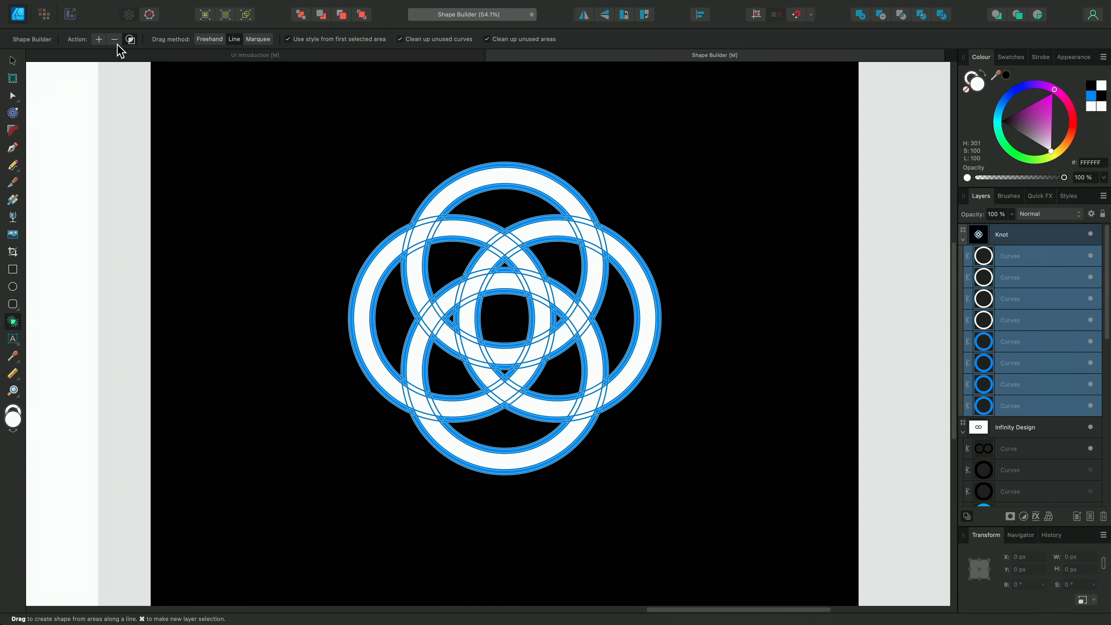
# Select the white band areas in an over-under pattern with the Freehand drag method and merge them into an interlaced knot.
pyautogui.click(208, 42)
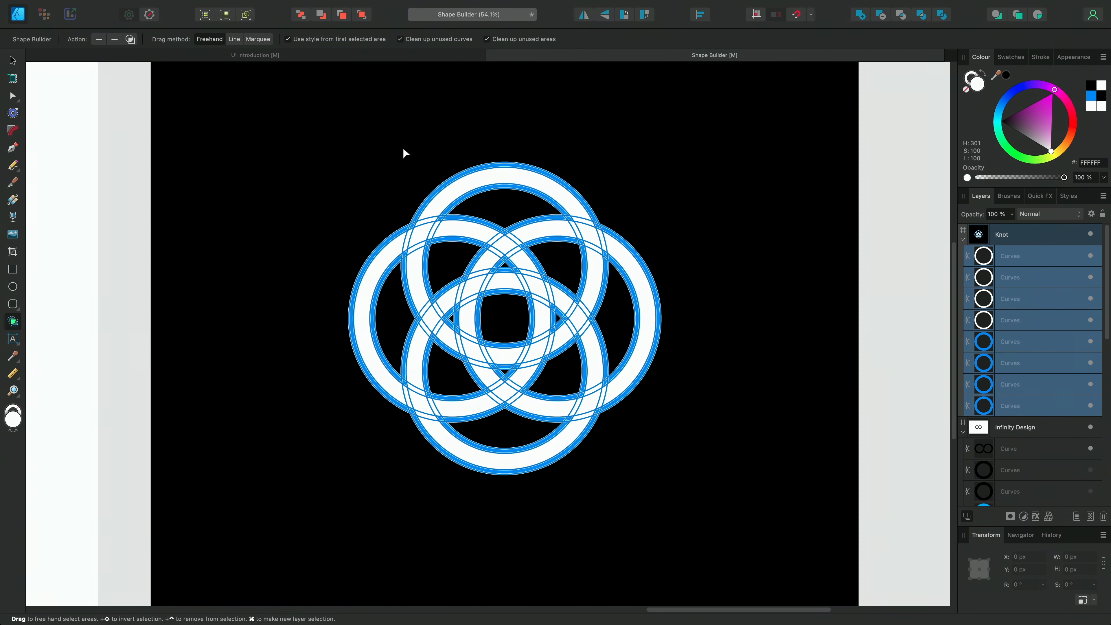
pyautogui.moveTo(431, 212)
pyautogui.mouseDown()
pyautogui.moveTo(611, 248)
pyautogui.moveTo(596, 372)
pyautogui.moveTo(578, 412)
pyautogui.moveTo(461, 396)
pyautogui.moveTo(411, 403)
pyautogui.moveTo(404, 377)
pyautogui.moveTo(483, 237)
pyautogui.moveTo(591, 298)
pyautogui.moveTo(540, 403)
pyautogui.moveTo(523, 405)
pyautogui.moveTo(477, 374)
pyautogui.moveTo(506, 361)
pyautogui.mouseUp()
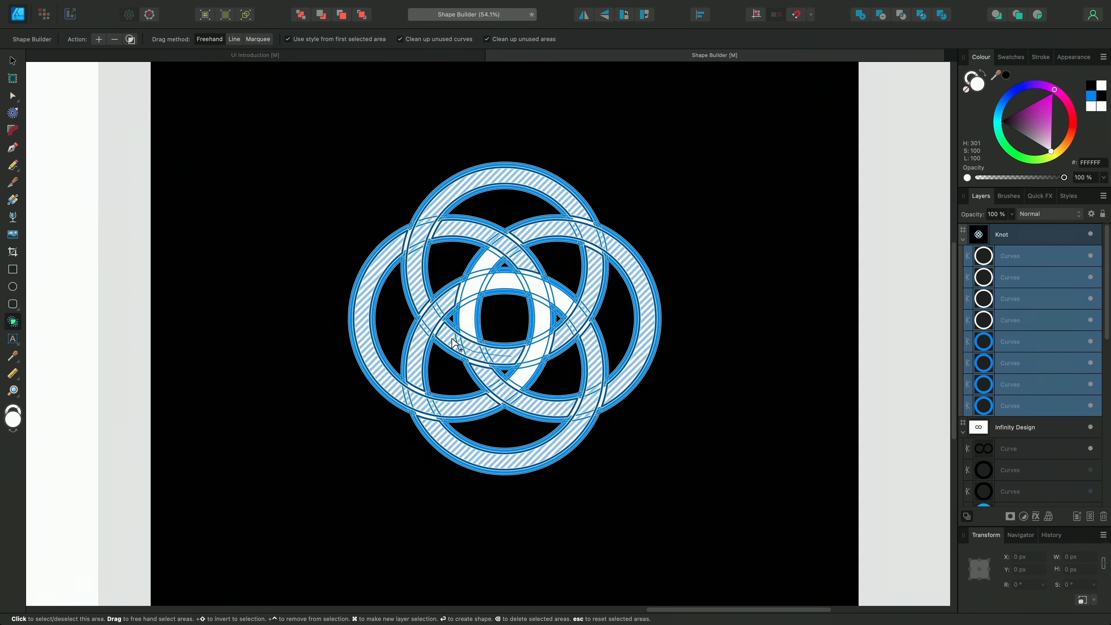
pyautogui.moveTo(468, 321)
pyautogui.mouseDown()
pyautogui.moveTo(481, 258)
pyautogui.moveTo(562, 302)
pyautogui.moveTo(547, 308)
pyautogui.moveTo(528, 377)
pyautogui.mouseUp()
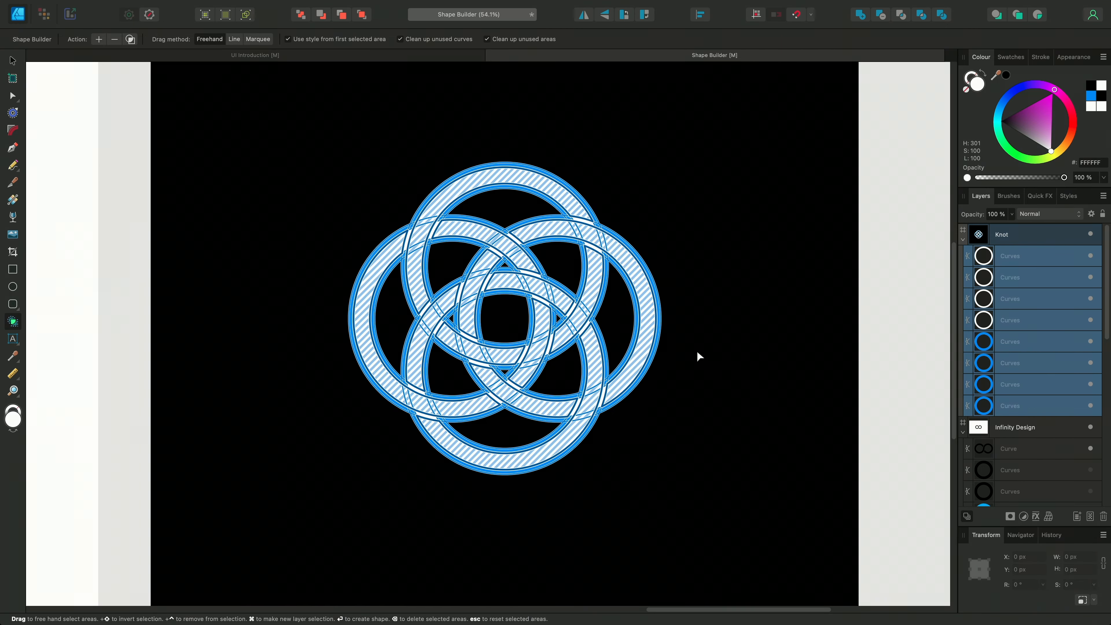
pyautogui.click(100, 39)
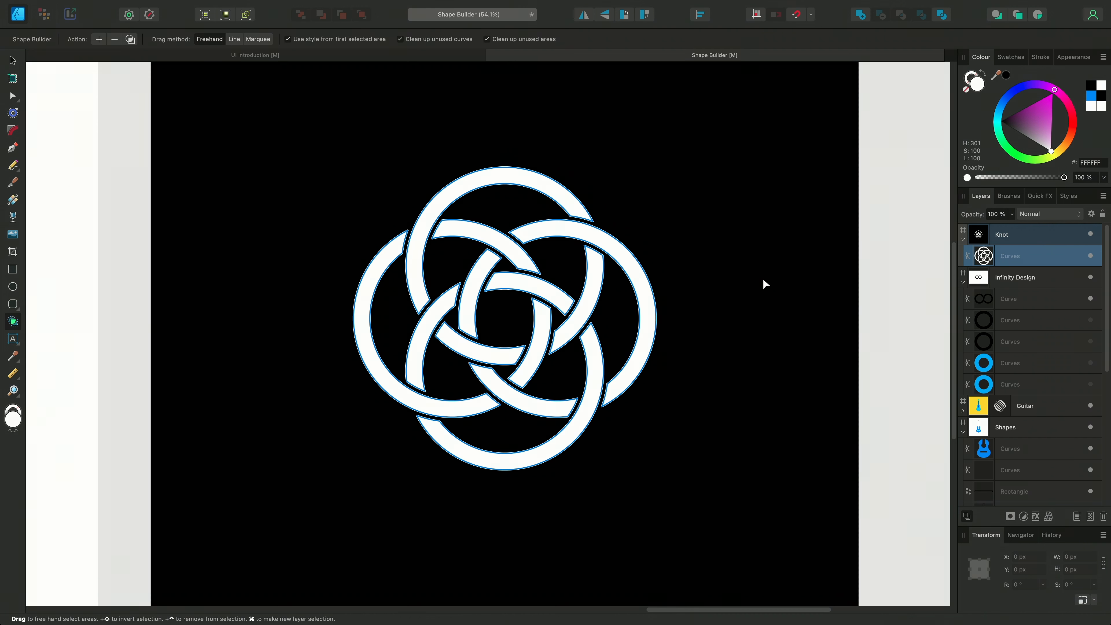
# Divide the merged knot into separate curves and group the pieces that form the uppermost ring.
pyautogui.press('v')
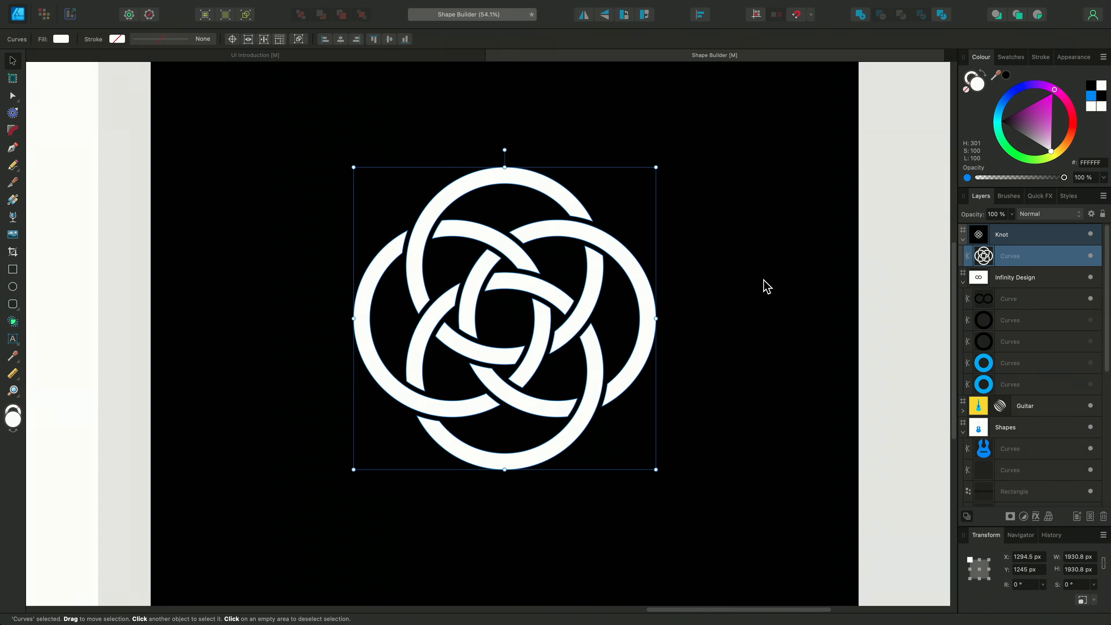
pyautogui.click(941, 16)
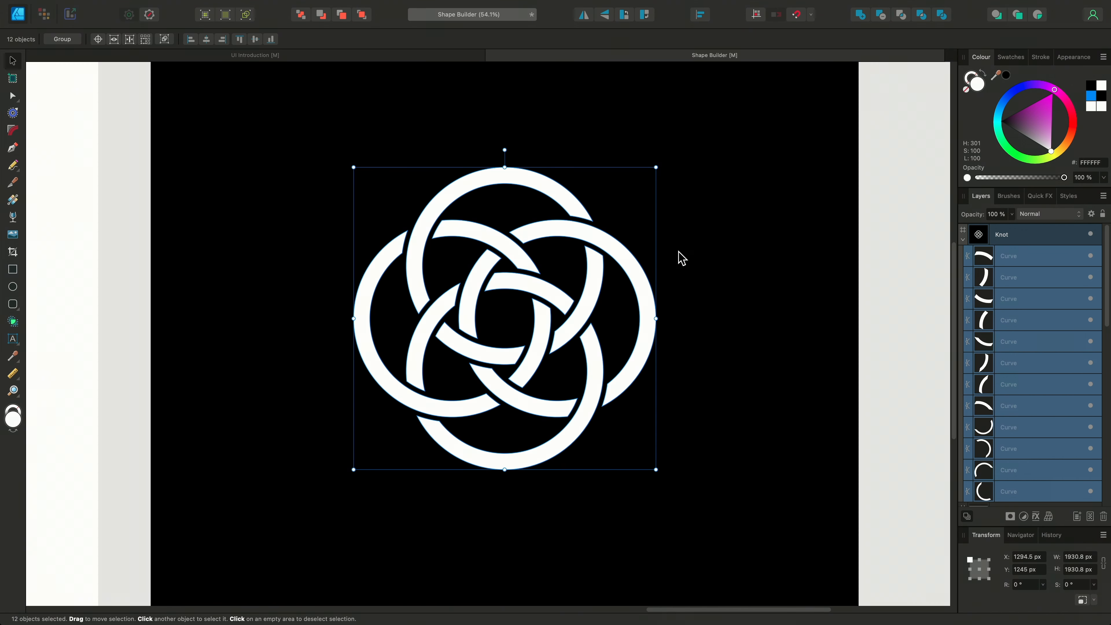
pyautogui.click(416, 267)
pyautogui.keyDown('shift'); pyautogui.click(464, 346); pyautogui.keyUp('shift')
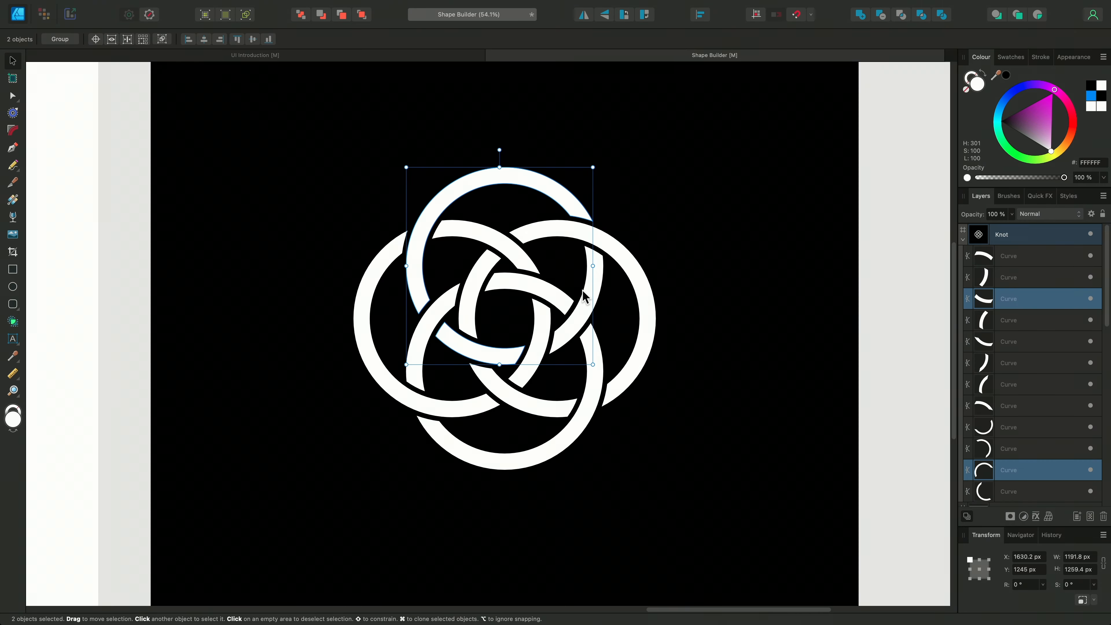
pyautogui.keyDown('shift'); pyautogui.click(587, 297); pyautogui.keyUp('shift')
pyautogui.press('super+g')
# Group the curve pieces of the knot's right-hand ring, and group the pieces of its lowest ring separately.
pyautogui.click(543, 407)
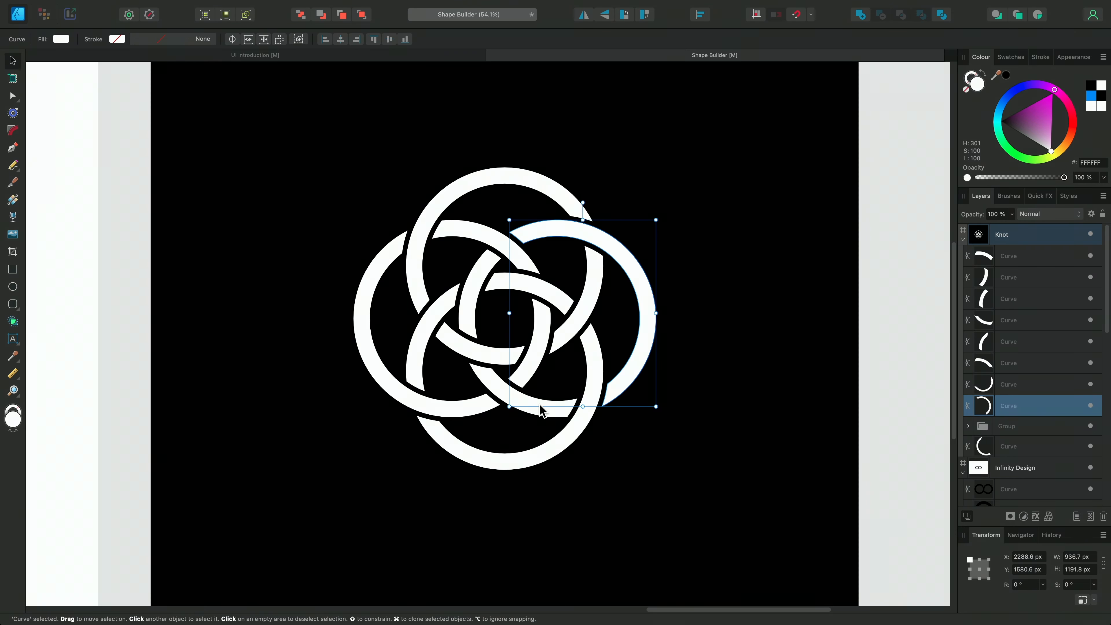
pyautogui.keyDown('shift'); pyautogui.click(501, 337); pyautogui.keyUp('shift')
pyautogui.keyDown('shift'); pyautogui.click(476, 298); pyautogui.keyUp('shift')
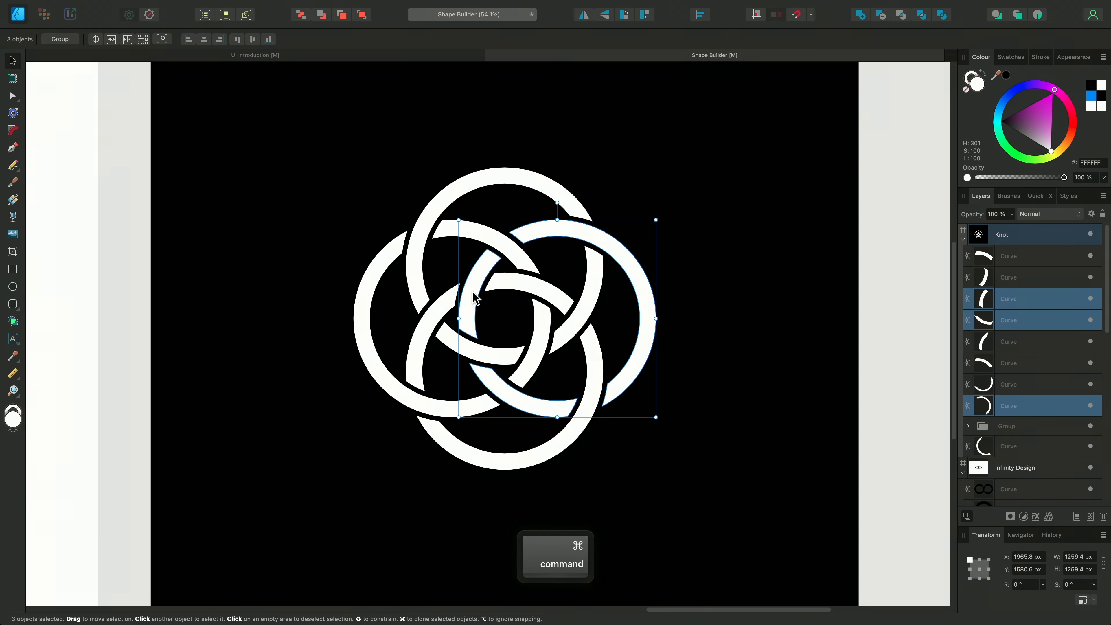
pyautogui.press('super+g')
pyautogui.click(510, 461)
pyautogui.keyDown('shift'); pyautogui.click(418, 356); pyautogui.keyUp('shift')
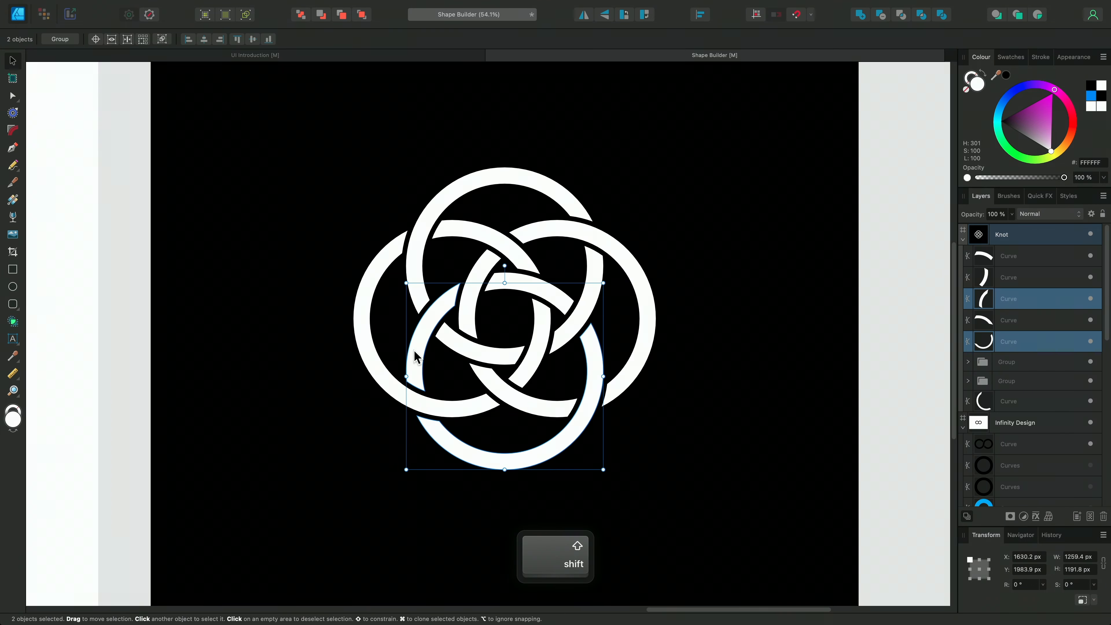
pyautogui.keyDown('shift'); pyautogui.click(540, 309); pyautogui.keyUp('shift')
pyautogui.press('super+g')
# Group the remaining curve pieces that form the knot's left-hand ring.
pyautogui.click(543, 348)
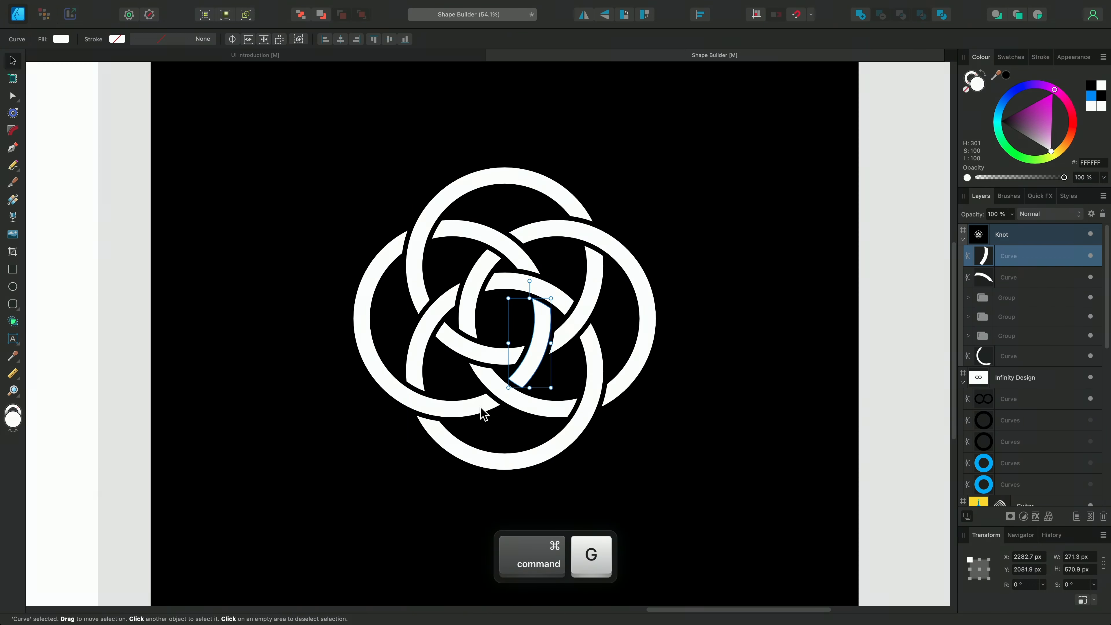
pyautogui.keyDown('shift'); pyautogui.click(500, 262); pyautogui.keyUp('shift')
pyautogui.keyDown('shift'); pyautogui.click(490, 244); pyautogui.keyUp('shift')
pyautogui.press('super+g')
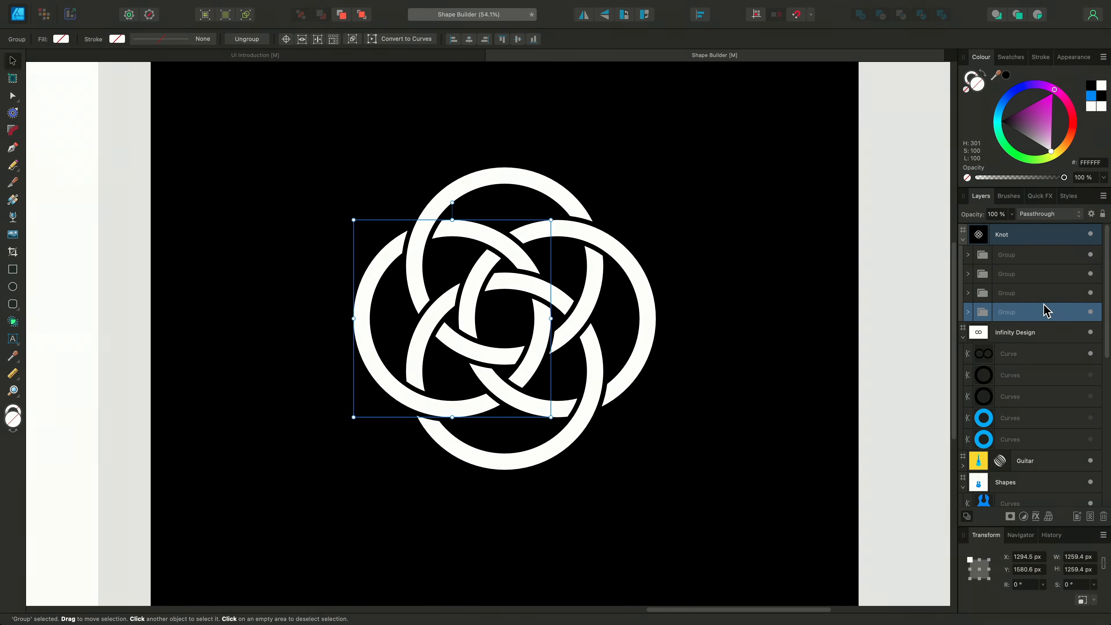
# Fill the knot's uppermost ring with yellow (FFE900) and its right-hand ring with red (FF3E00).
pyautogui.click(565, 202)
pyautogui.click(1055, 150)
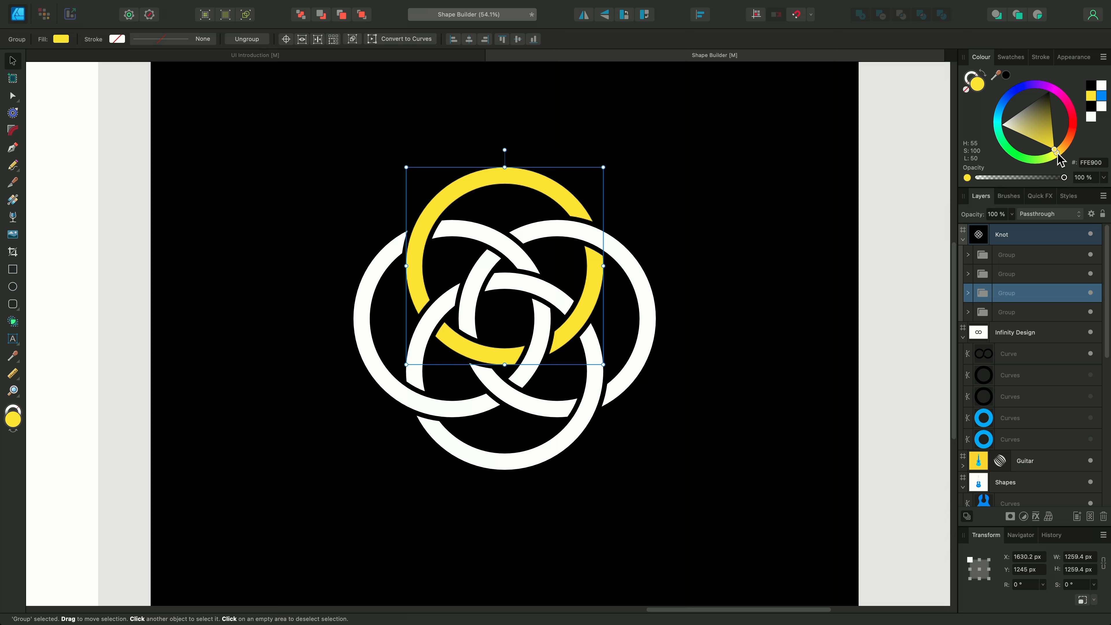
pyautogui.click(653, 308)
pyautogui.click(1068, 131)
# Fill the knot's lowest ring with magenta (F300FF) and its left-hand ring with blue (0099FF), and deselect the artwork.
pyautogui.click(587, 431)
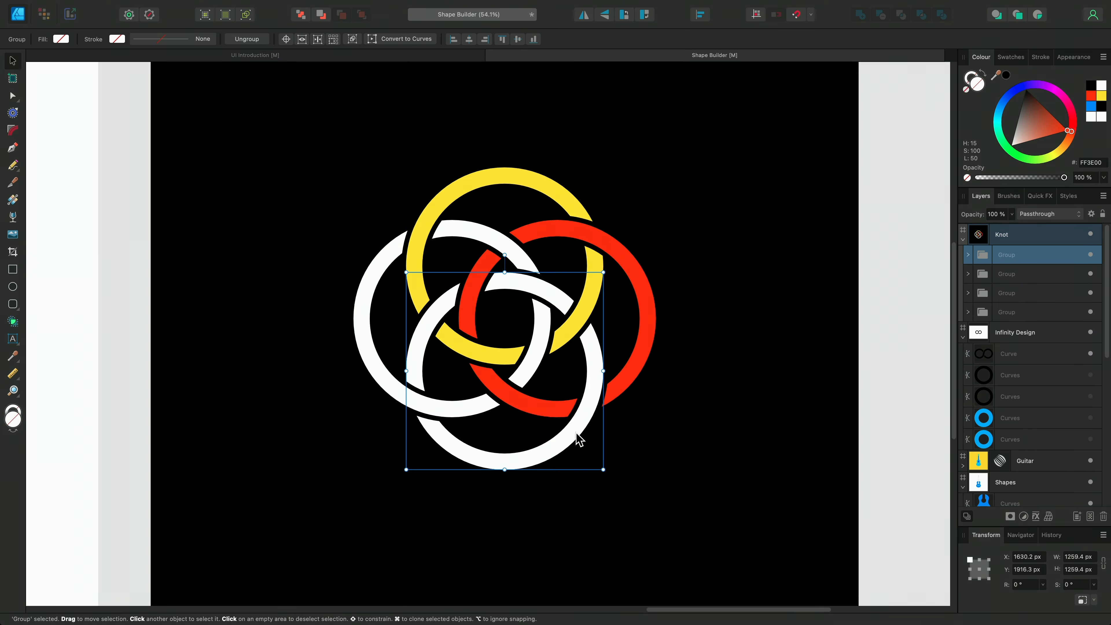
pyautogui.click(1051, 89)
pyautogui.click(368, 317)
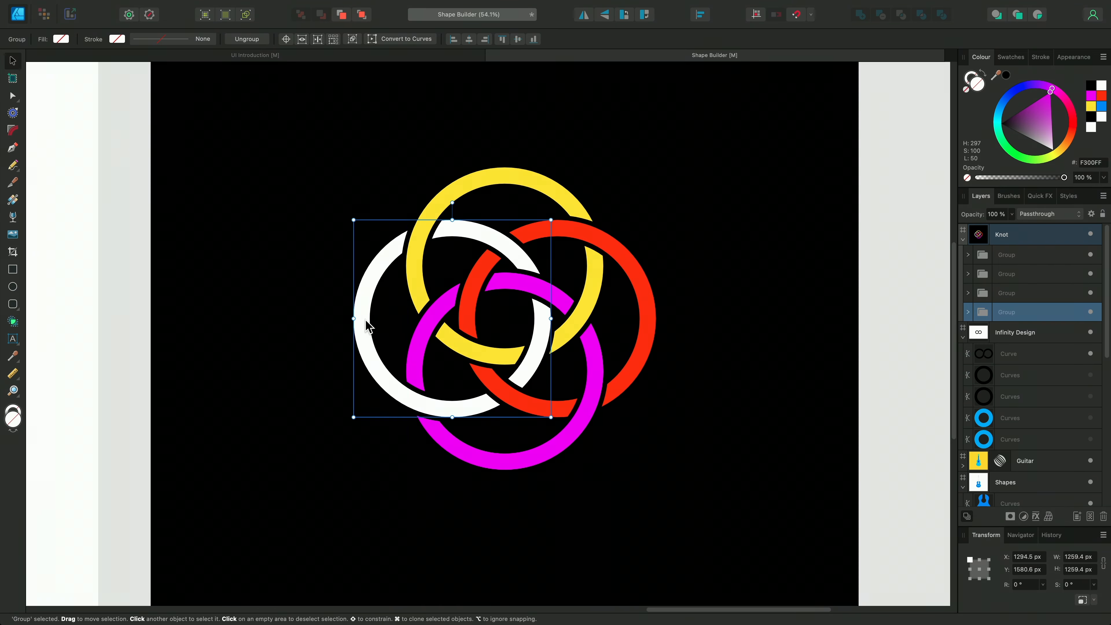
pyautogui.click(1000, 111)
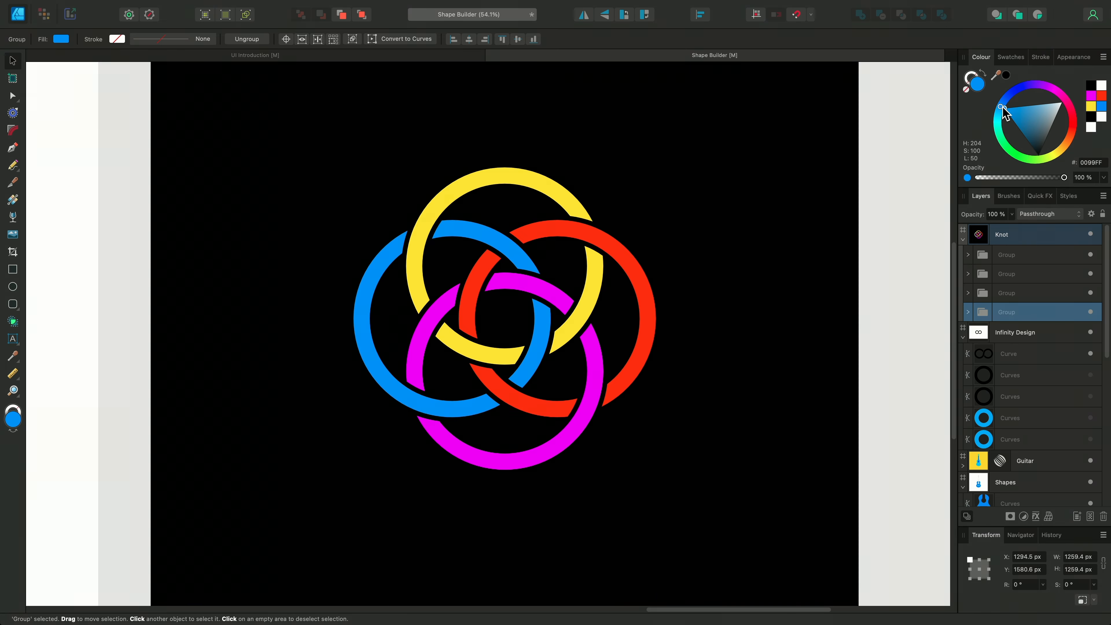
pyautogui.click(768, 300)
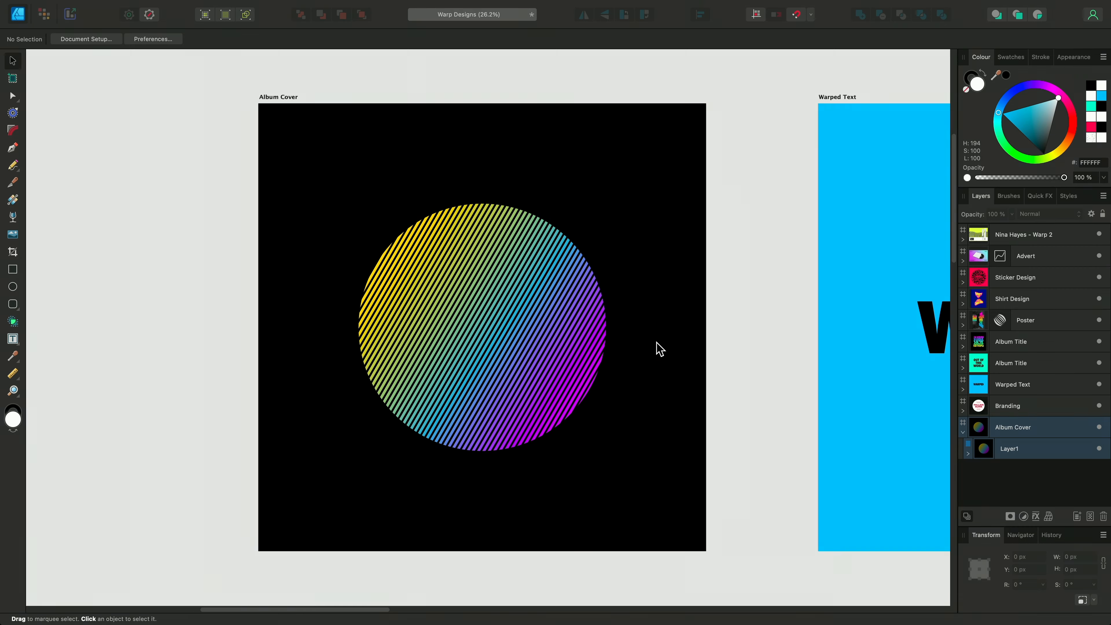
# Apply a Mesh warp group to the striped line group clipped inside the Ellipse on the Album Cover artboard.
pyautogui.click(559, 356)
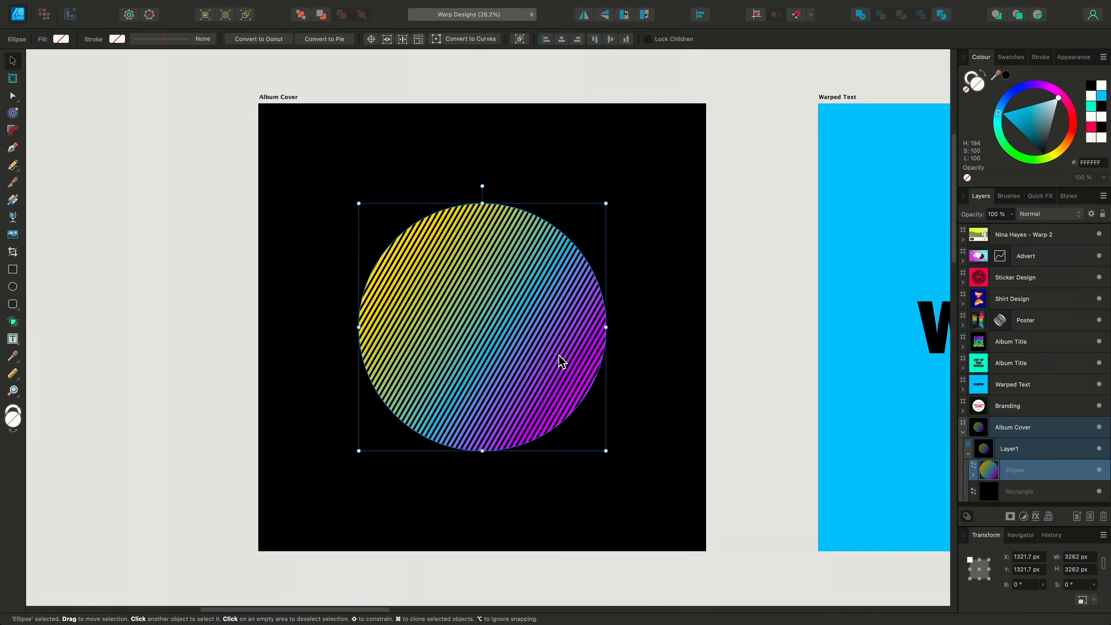
pyautogui.click(973, 476)
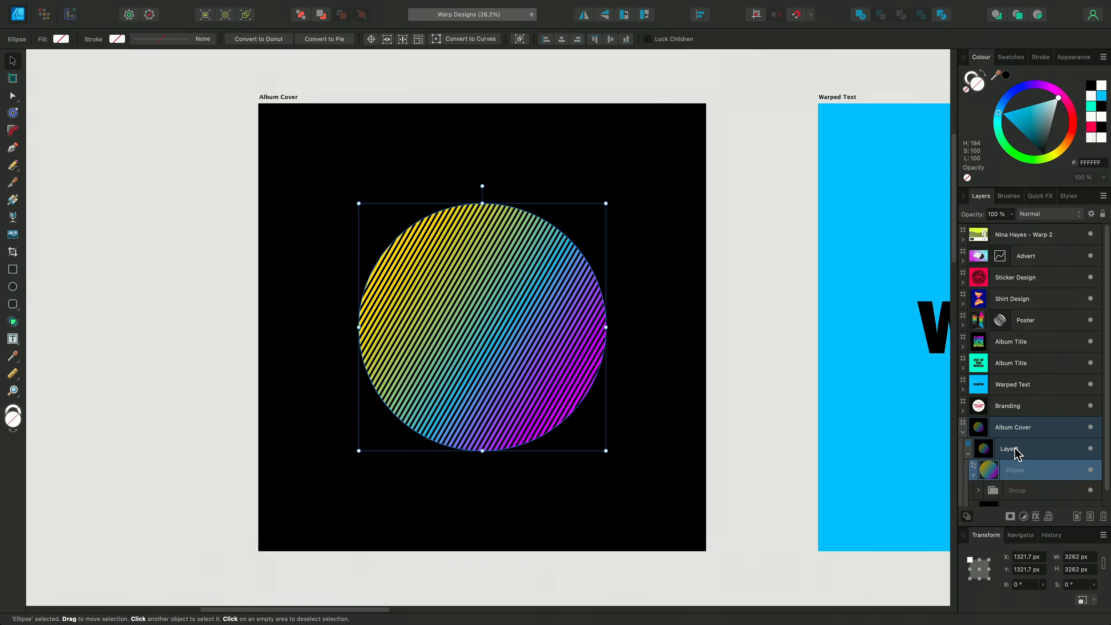
pyautogui.click(1040, 477)
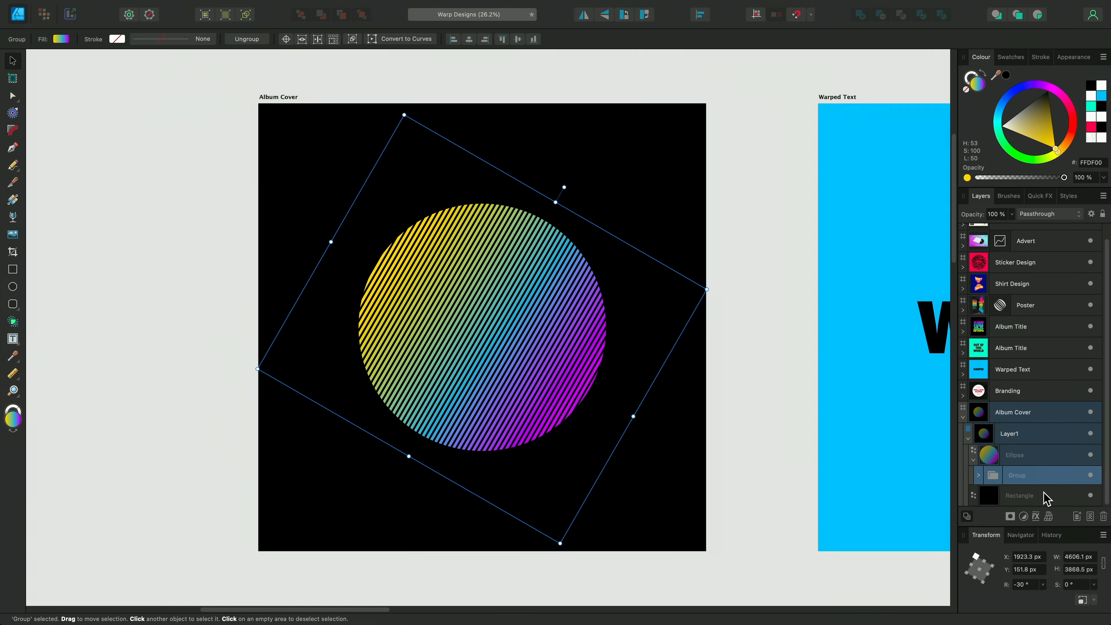
pyautogui.click(1049, 515)
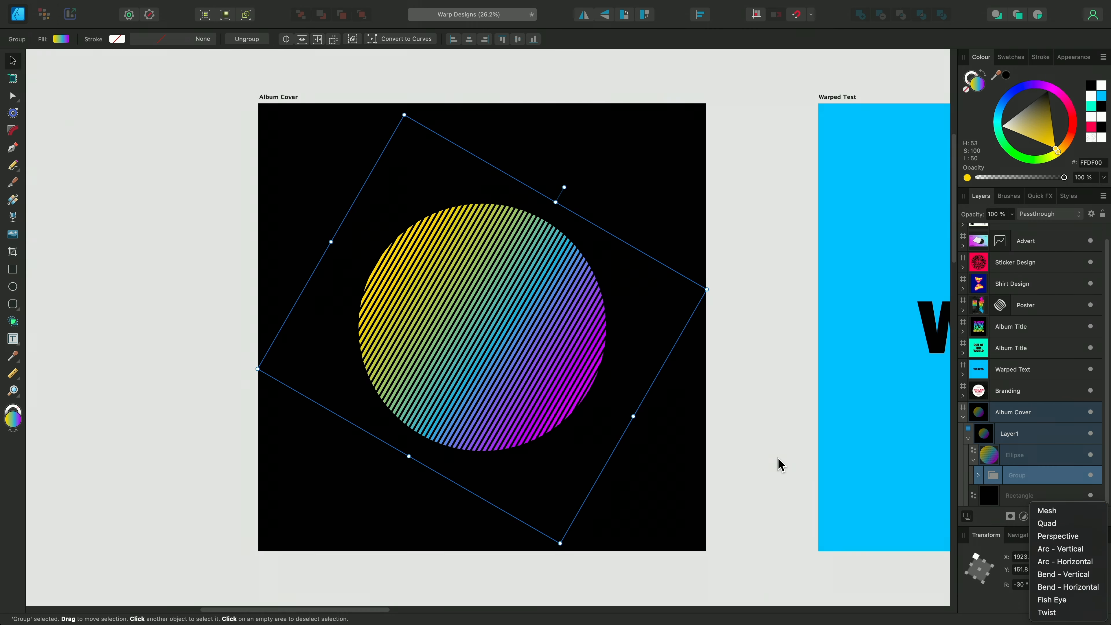
pyautogui.click(151, 2)
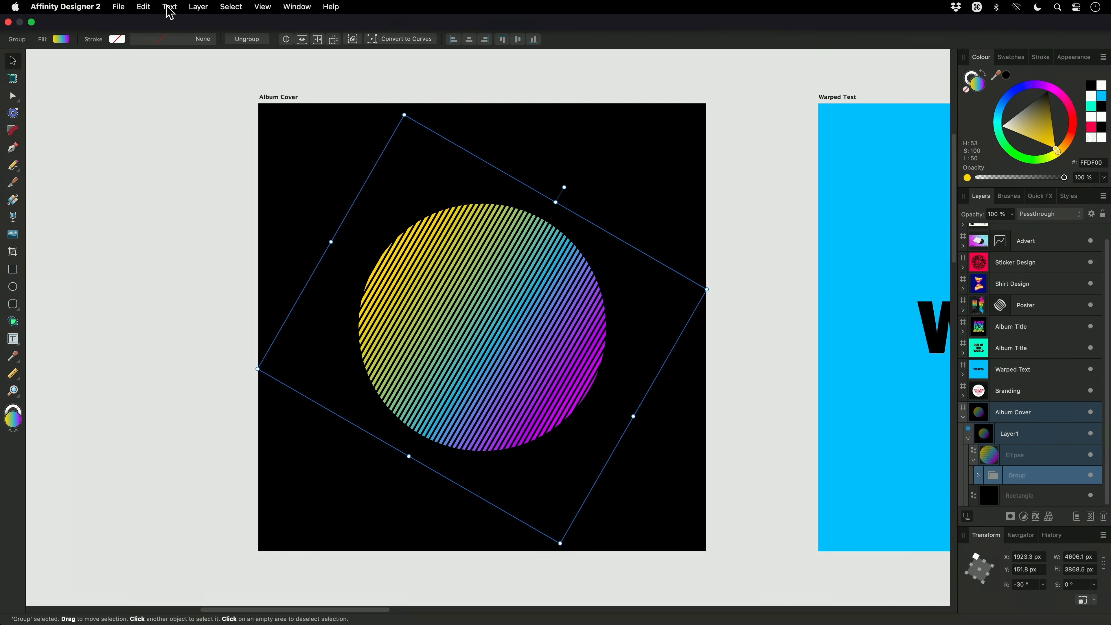
pyautogui.click(198, 6)
pyautogui.moveTo(238, 77)
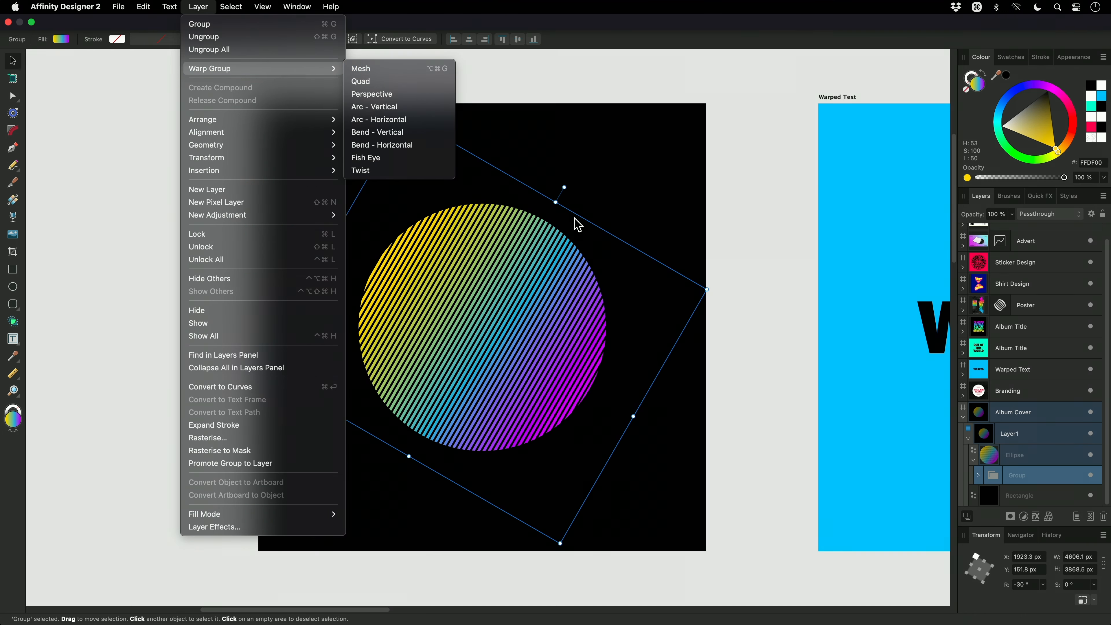
pyautogui.press('alt+super+g')
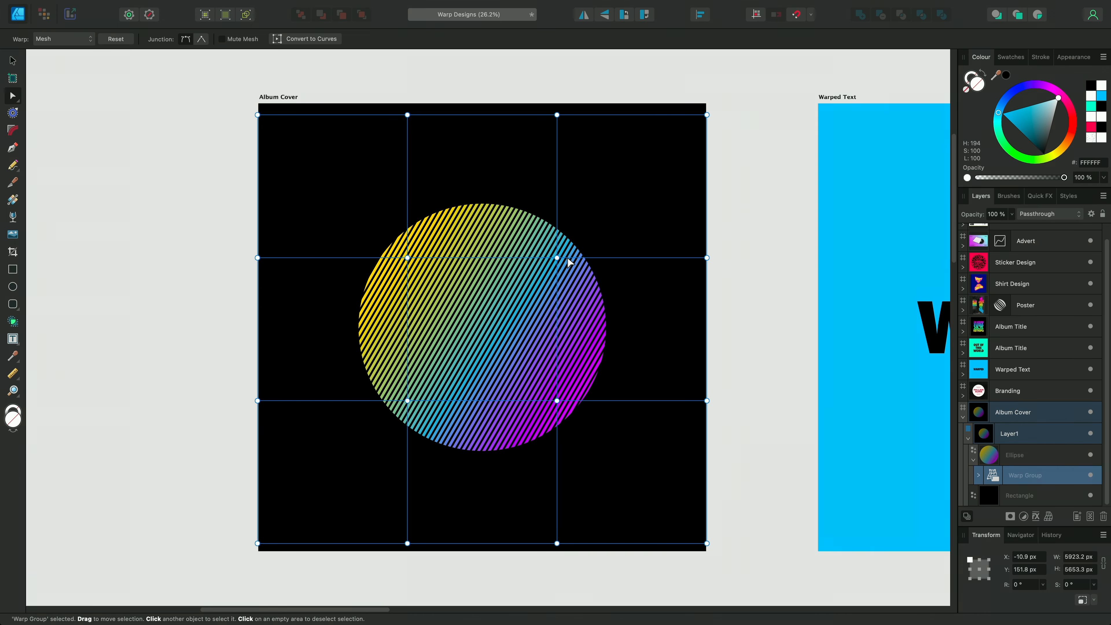
pyautogui.click(80, 39)
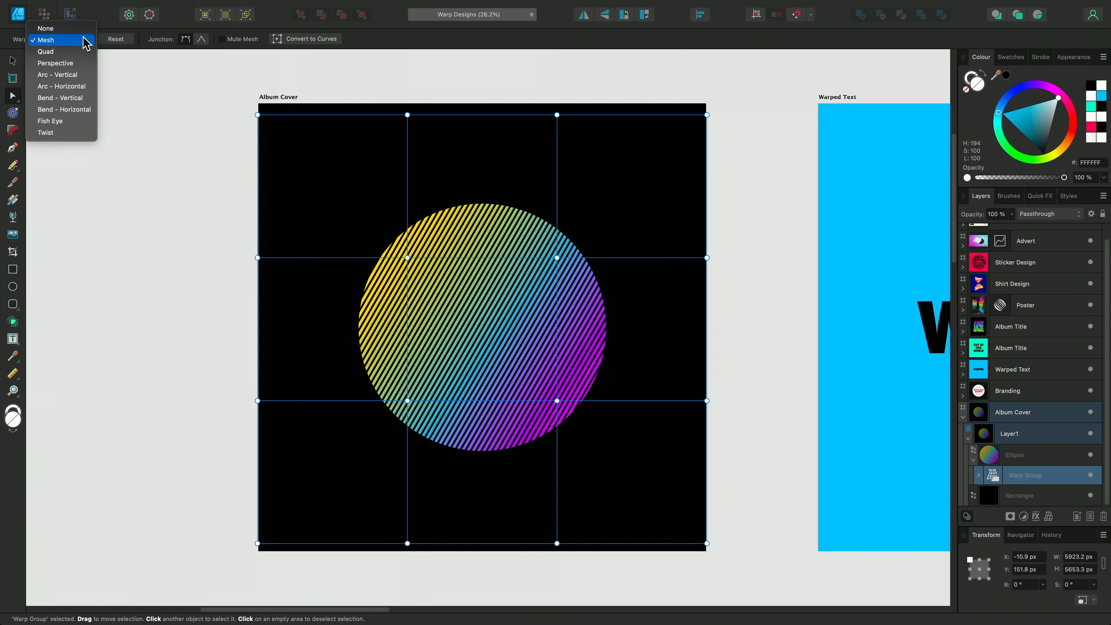
pyautogui.click(86, 43)
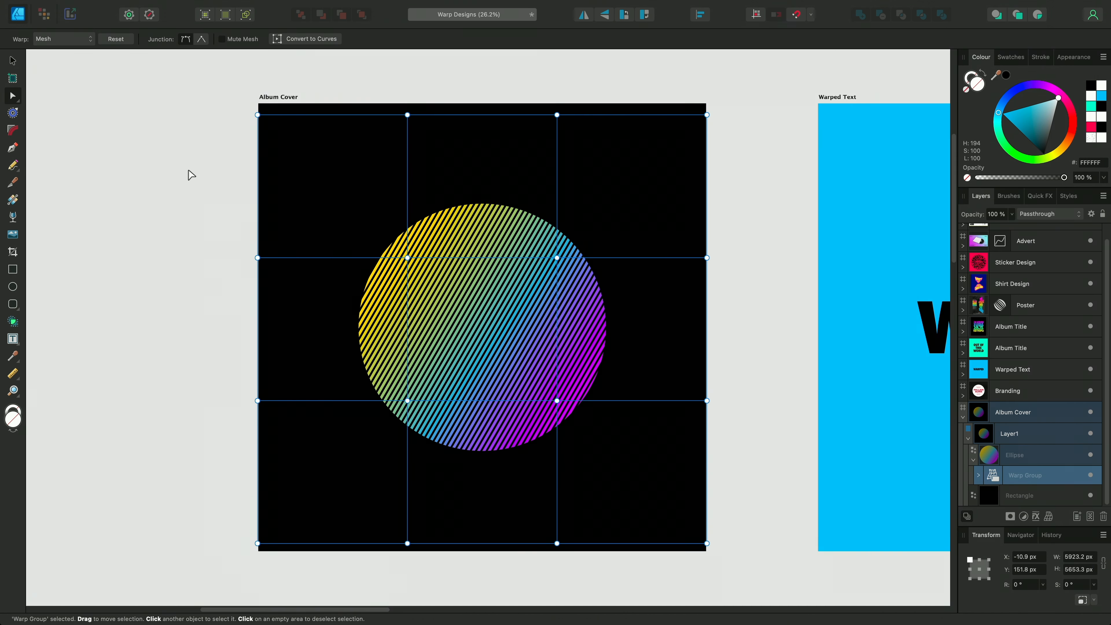
# Pull the mesh's upper-left and lower-right inner nodes toward the circle's centre, and swing the lower-right node's upper handle outward to bend the stripes.
pyautogui.moveTo(408, 259); pyautogui.dragTo(444, 294)
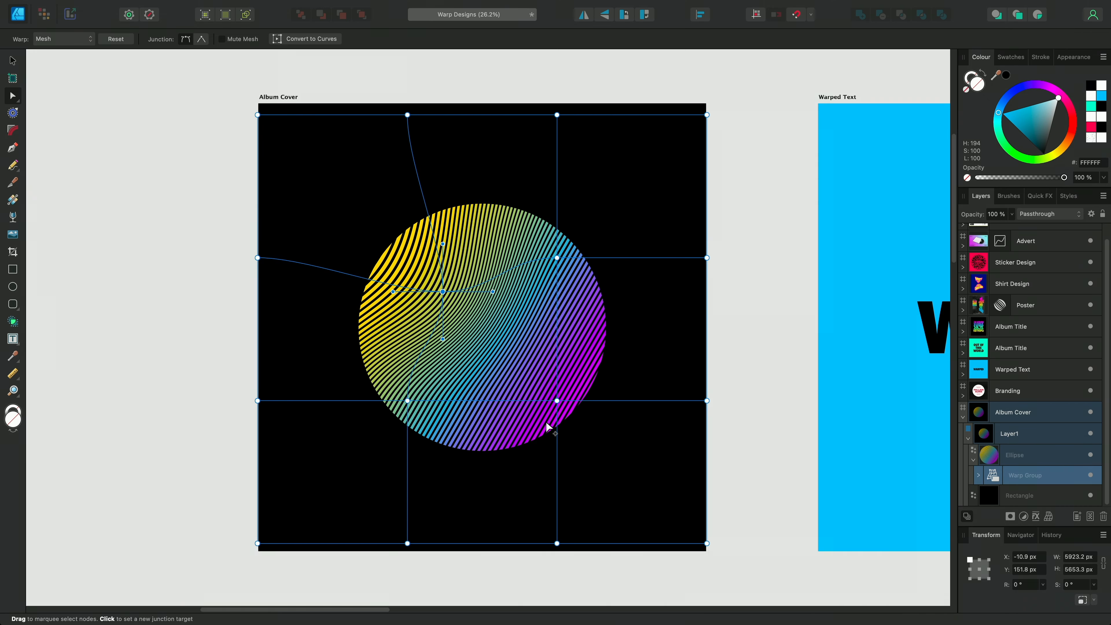
pyautogui.moveTo(557, 401); pyautogui.dragTo(498, 412)
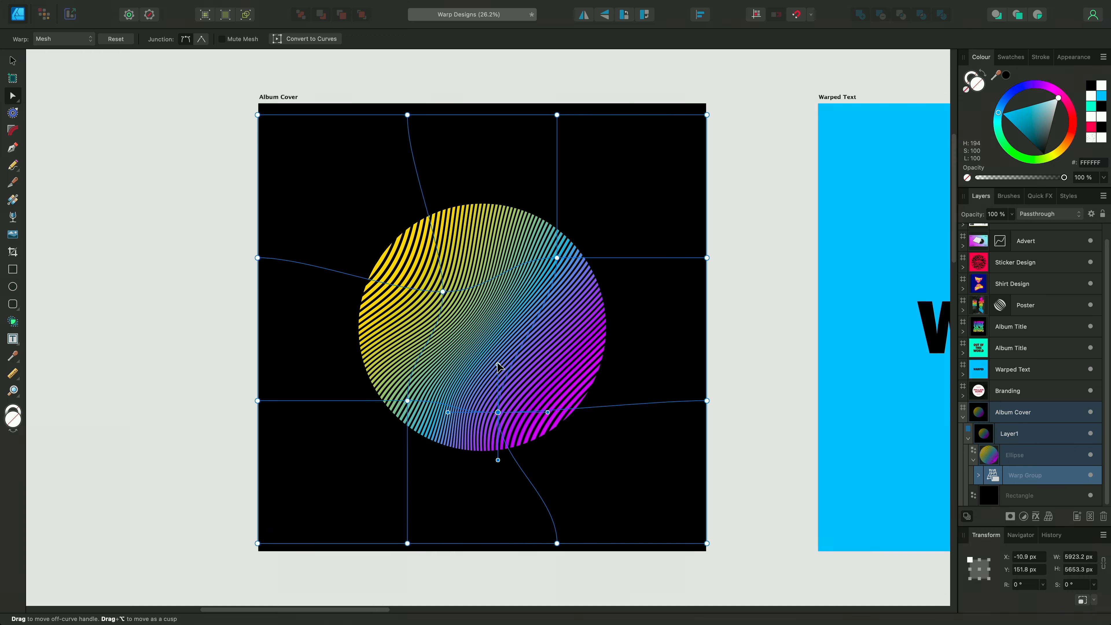
pyautogui.moveTo(497, 365); pyautogui.dragTo(558, 328)
pyautogui.moveTo(499, 413); pyautogui.dragTo(498, 374)
# Move the mesh's lower-left inner node slightly outward and its upper-right inner node above the circle, adjusting their handles and the upper-left stripes' curvature.
pyautogui.moveTo(407, 401); pyautogui.dragTo(418, 421)
pyautogui.moveTo(422, 375); pyautogui.dragTo(391, 346)
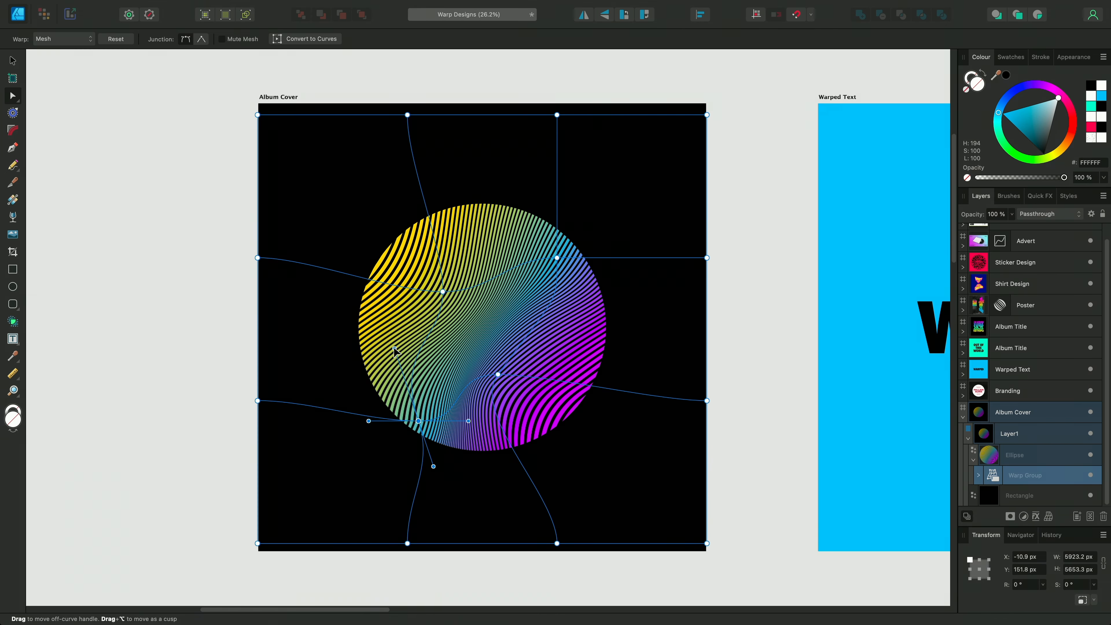
pyautogui.moveTo(557, 258); pyautogui.dragTo(534, 189)
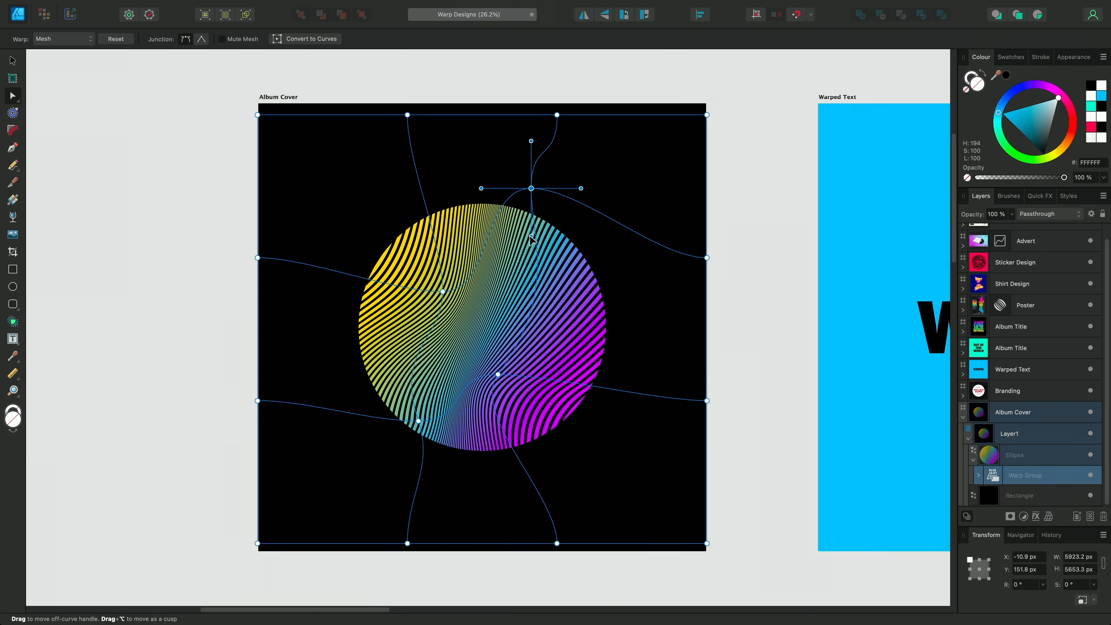
pyautogui.moveTo(531, 237); pyautogui.dragTo(547, 290)
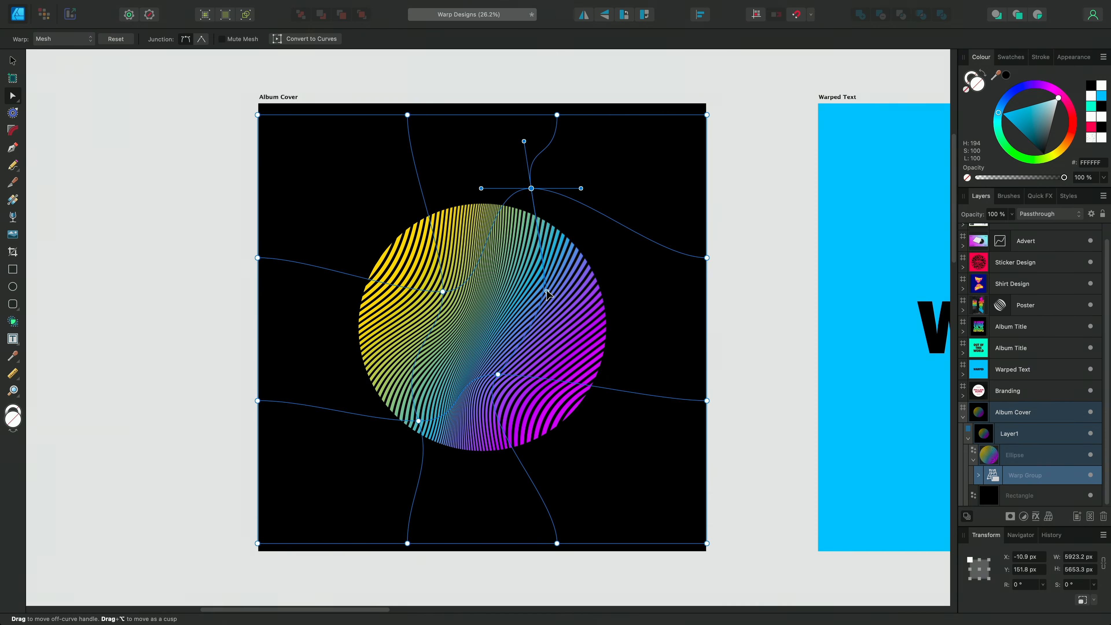
pyautogui.moveTo(382, 283)
pyautogui.mouseDown()
pyautogui.moveTo(369, 250)
pyautogui.moveTo(400, 295)
pyautogui.mouseUp()
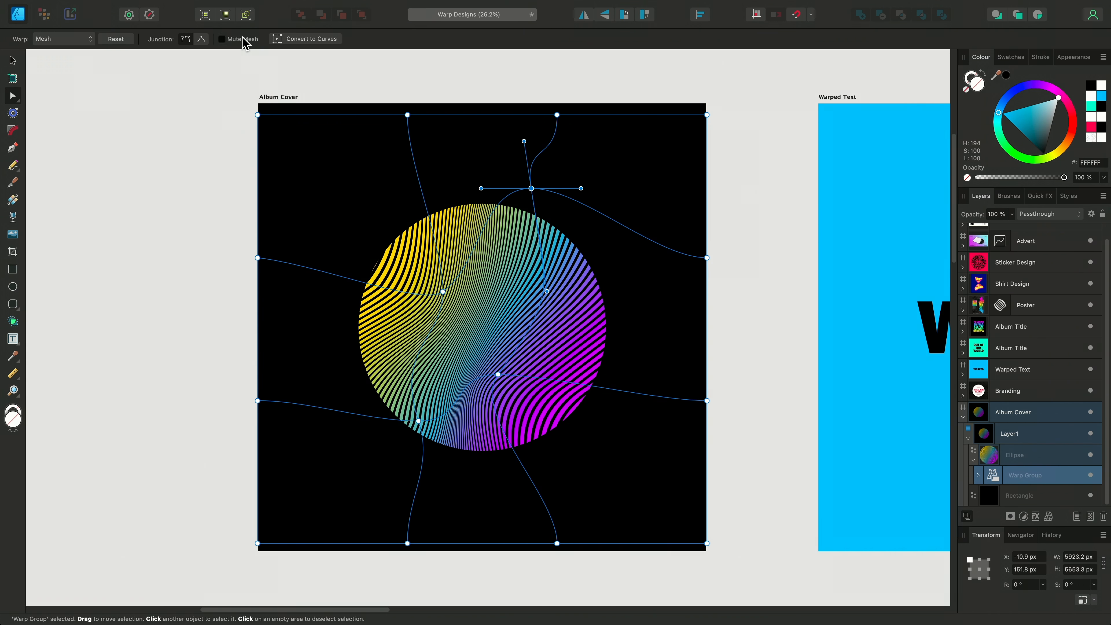
# Compare the striped circle with and without its warp using Mute Mesh, leave the warp active, and return to the Move tool.
pyautogui.click(222, 39)
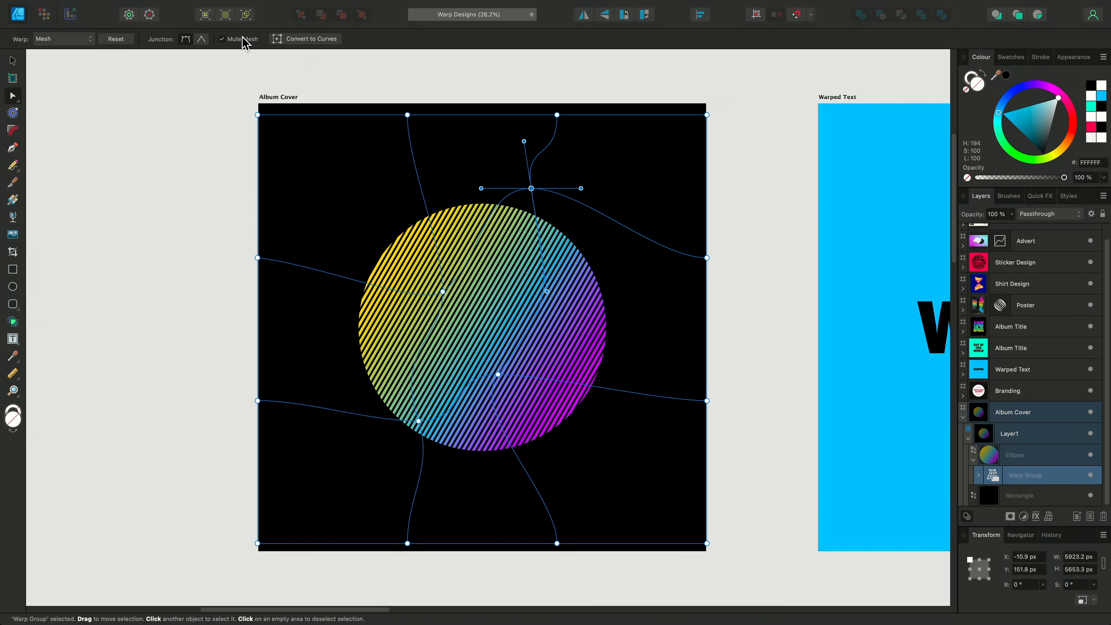
pyautogui.click(243, 39)
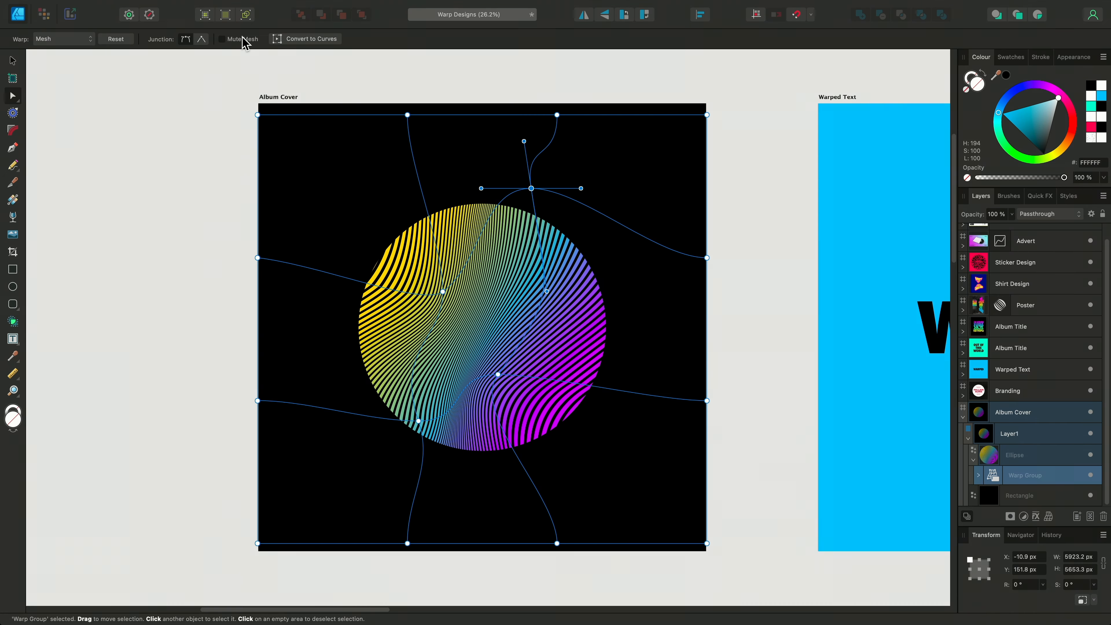
pyautogui.click(243, 39)
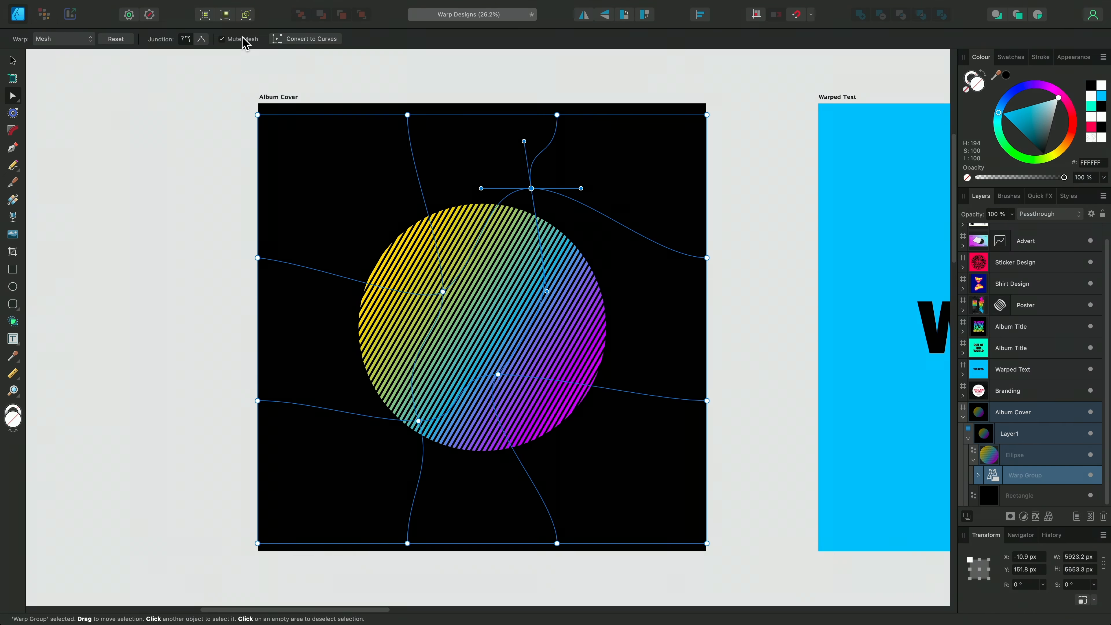
pyautogui.click(243, 39)
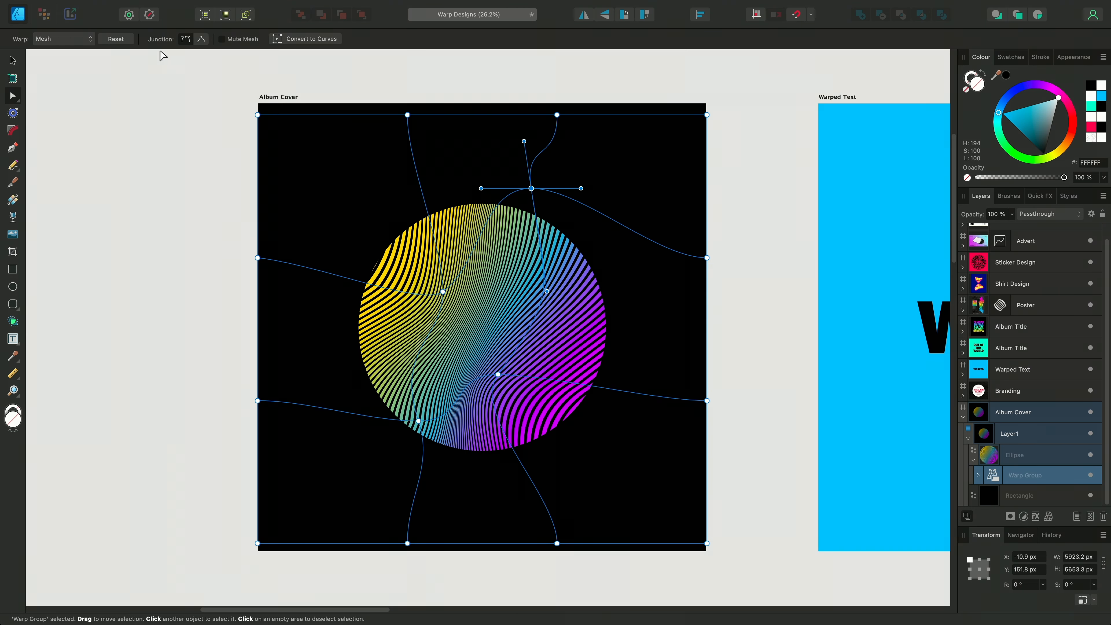
pyautogui.click(223, 39)
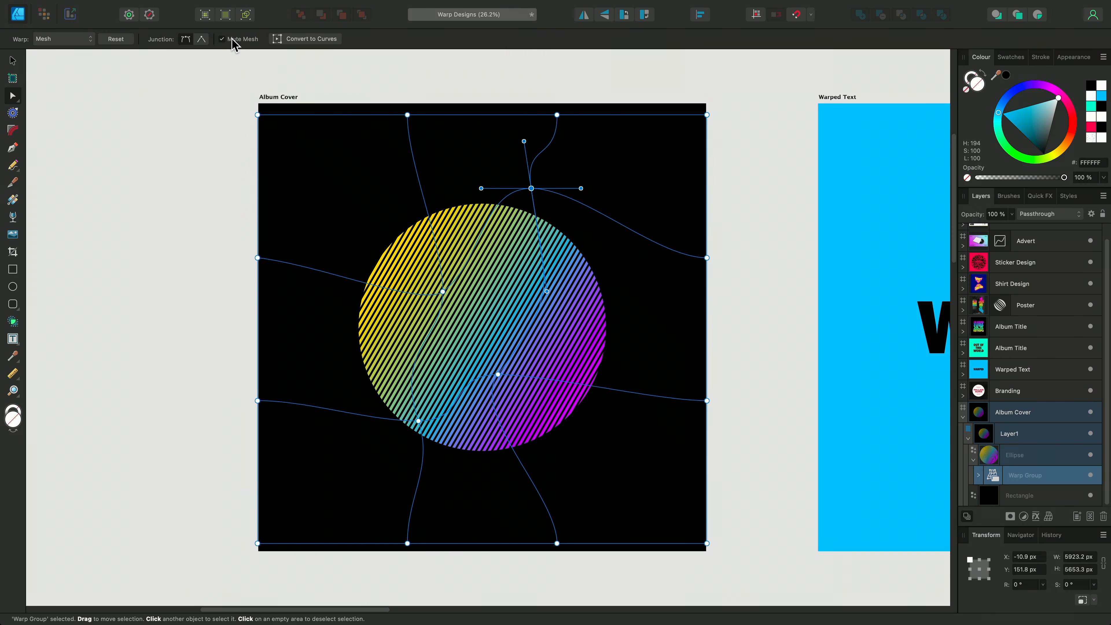
pyautogui.click(233, 39)
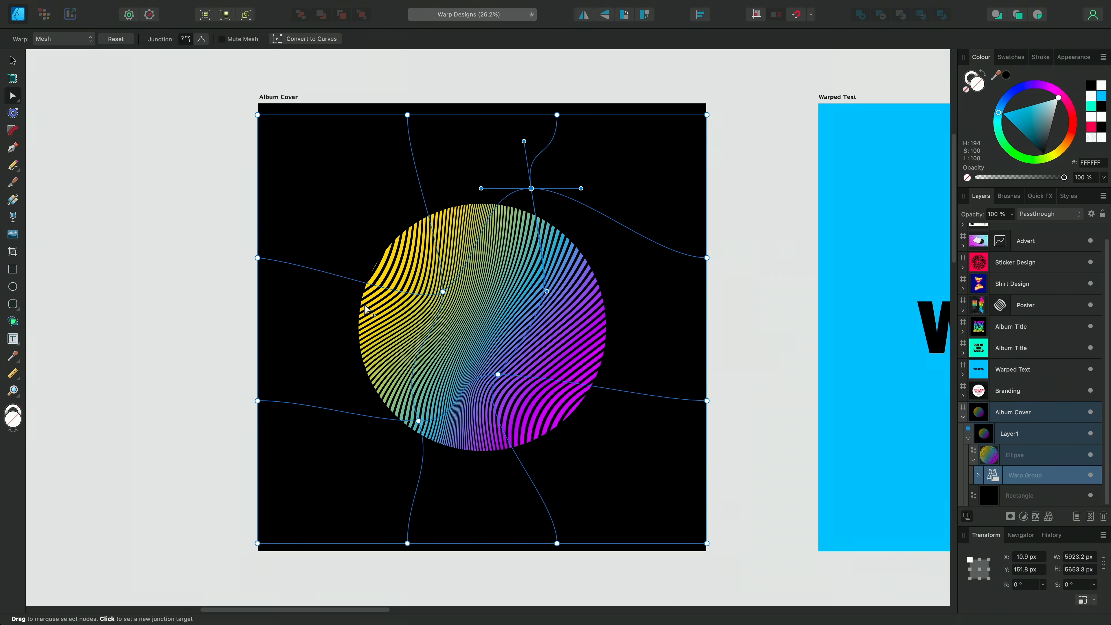
pyautogui.press('v')
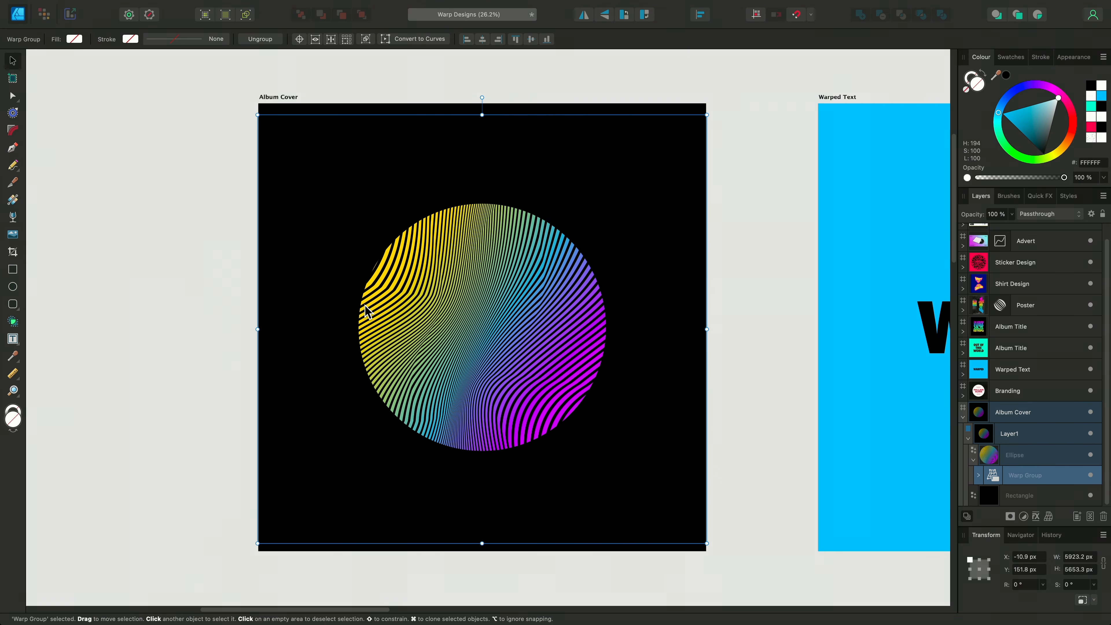
# Apply a Quad warp group to the WARPED text on the Warped Text artboard.
pyautogui.press('space')
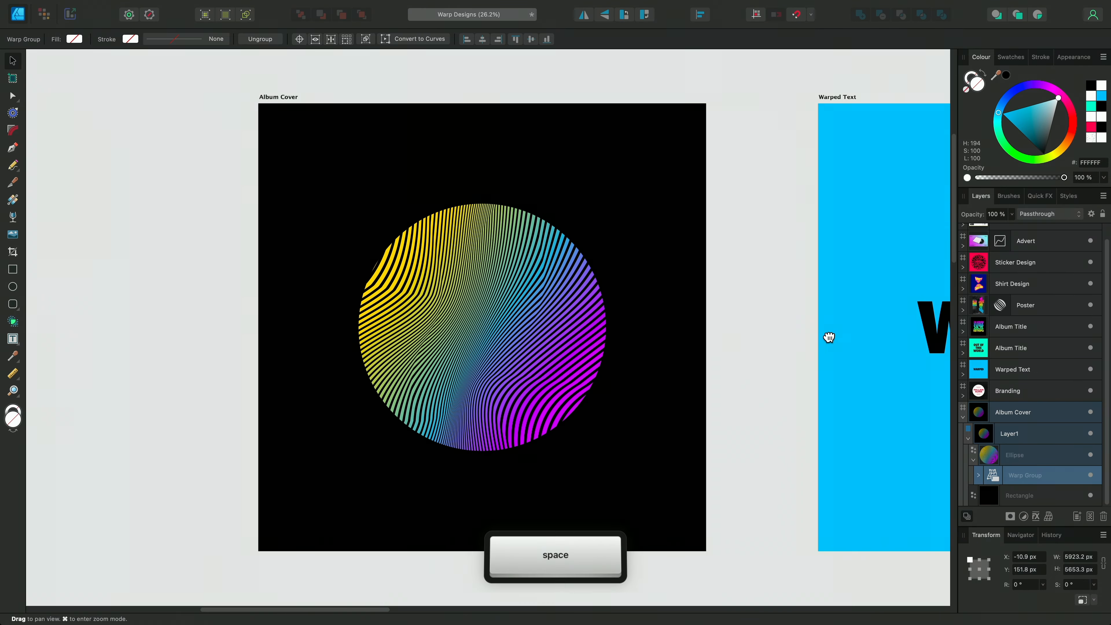
pyautogui.moveTo(826, 333); pyautogui.dragTo(370, 315)
pyautogui.moveTo(587, 299); pyautogui.dragTo(494, 301)
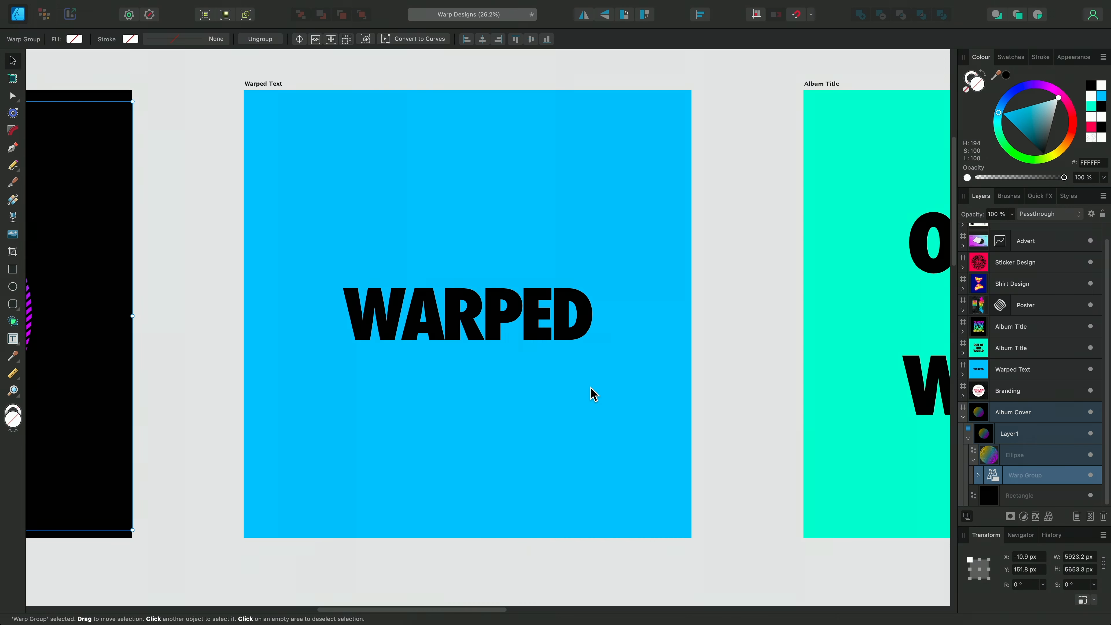
pyautogui.press('space')
pyautogui.moveTo(591, 387); pyautogui.dragTo(646, 393)
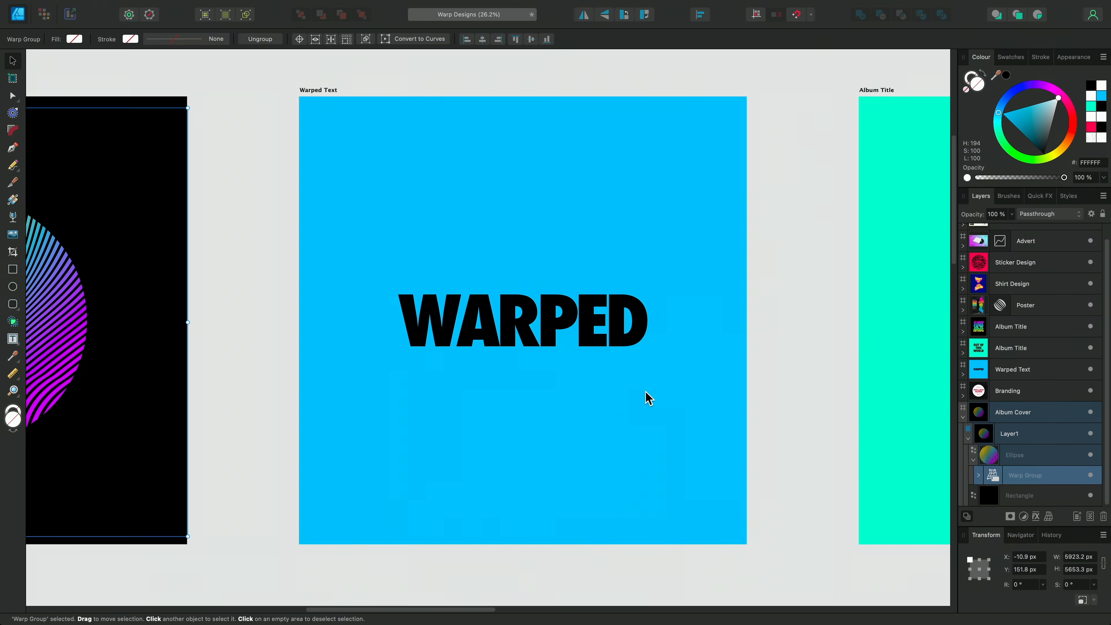
pyautogui.click(582, 329)
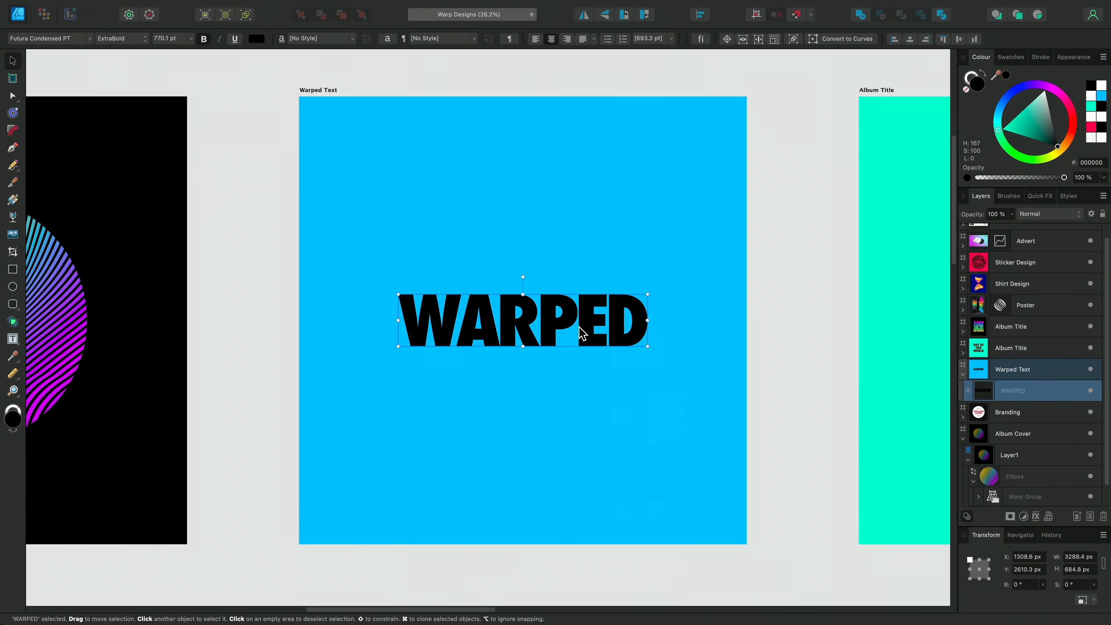
pyautogui.click(1049, 519)
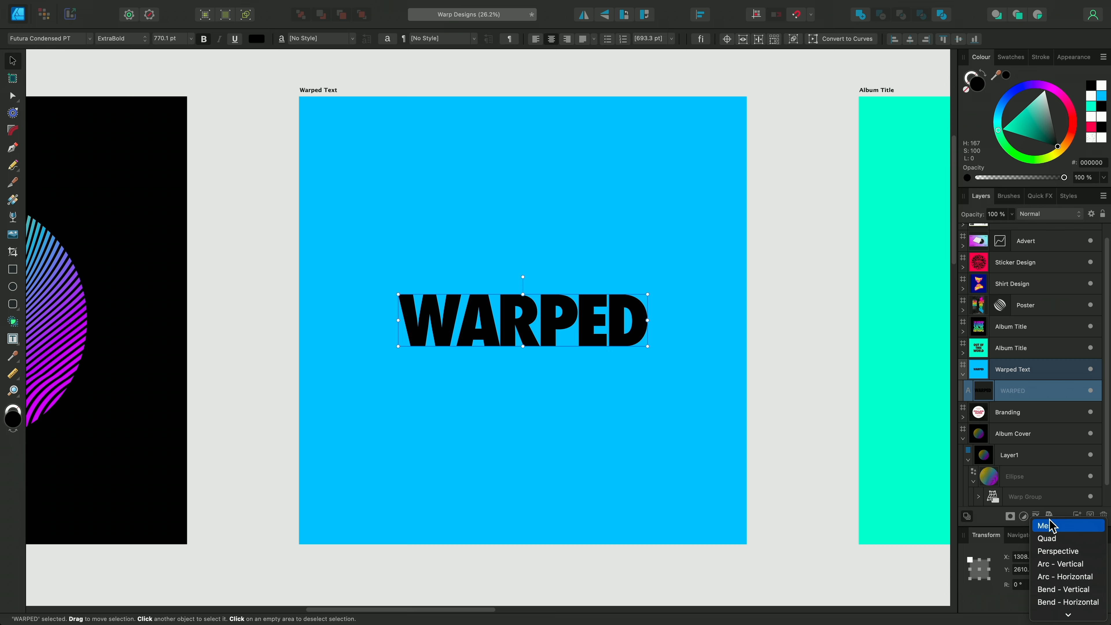
pyautogui.click(1056, 539)
# Stretch the warped text taller by moving all four quad corners outward, with the upper-left corner raised the most.
pyautogui.keyDown('alt'); pyautogui.scroll(4, 646, 413); pyautogui.keyUp('alt')
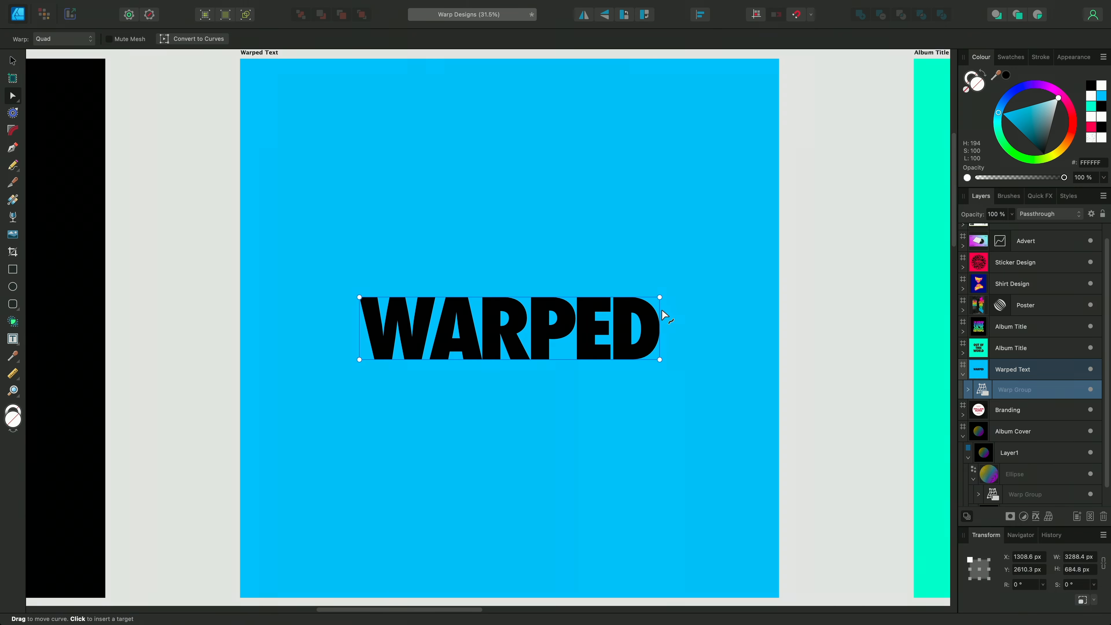
pyautogui.moveTo(660, 297); pyautogui.dragTo(670, 277)
pyautogui.moveTo(660, 360); pyautogui.dragTo(665, 373)
pyautogui.moveTo(359, 297); pyautogui.dragTo(357, 265)
pyautogui.moveTo(359, 359); pyautogui.dragTo(361, 379)
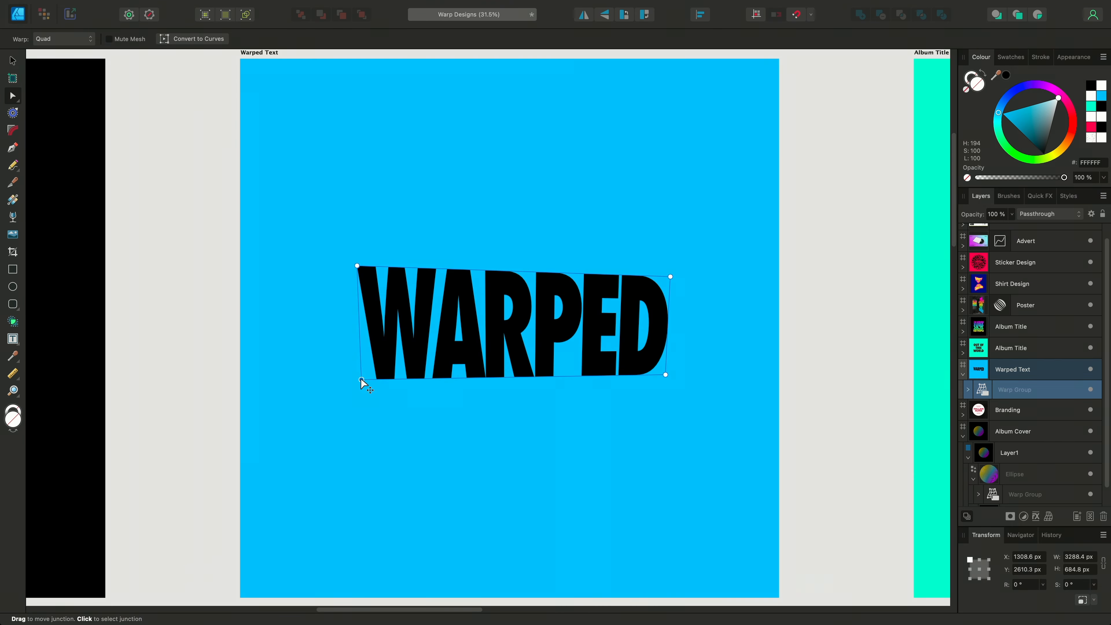
# Bend the text's upper and lower edges into a wave, raising both lower corners and pulling the upper-right corner's handle upward.
pyautogui.moveTo(530, 271); pyautogui.dragTo(530, 284)
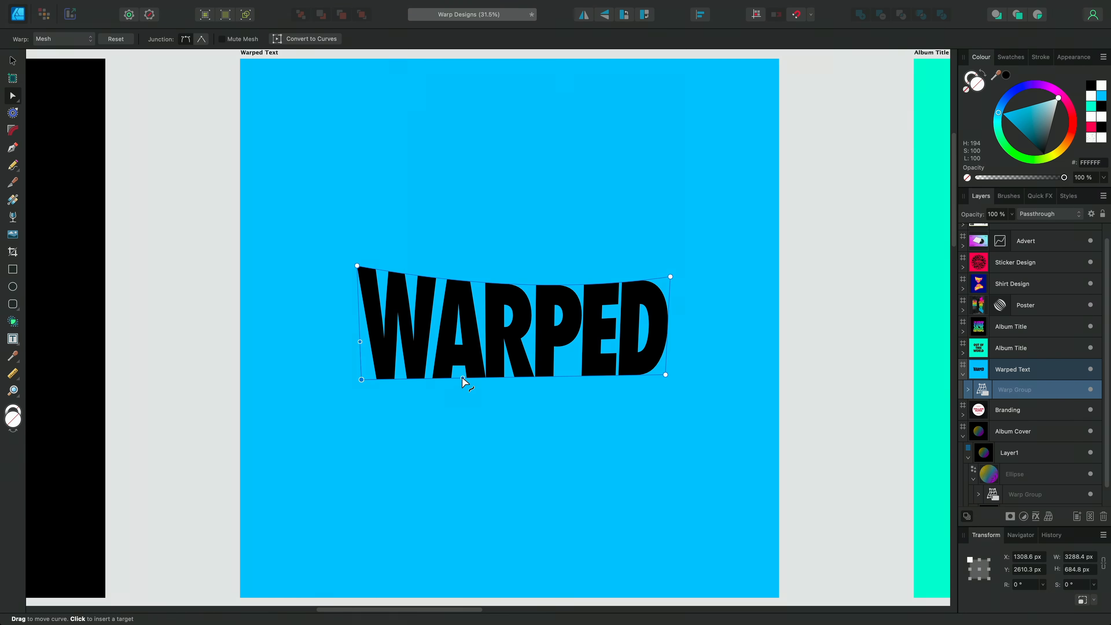
pyautogui.moveTo(464, 377); pyautogui.dragTo(469, 398)
pyautogui.moveTo(665, 375); pyautogui.dragTo(664, 362)
pyautogui.moveTo(566, 385); pyautogui.dragTo(568, 342)
pyautogui.moveTo(362, 379); pyautogui.dragTo(359, 369)
pyautogui.click(357, 266)
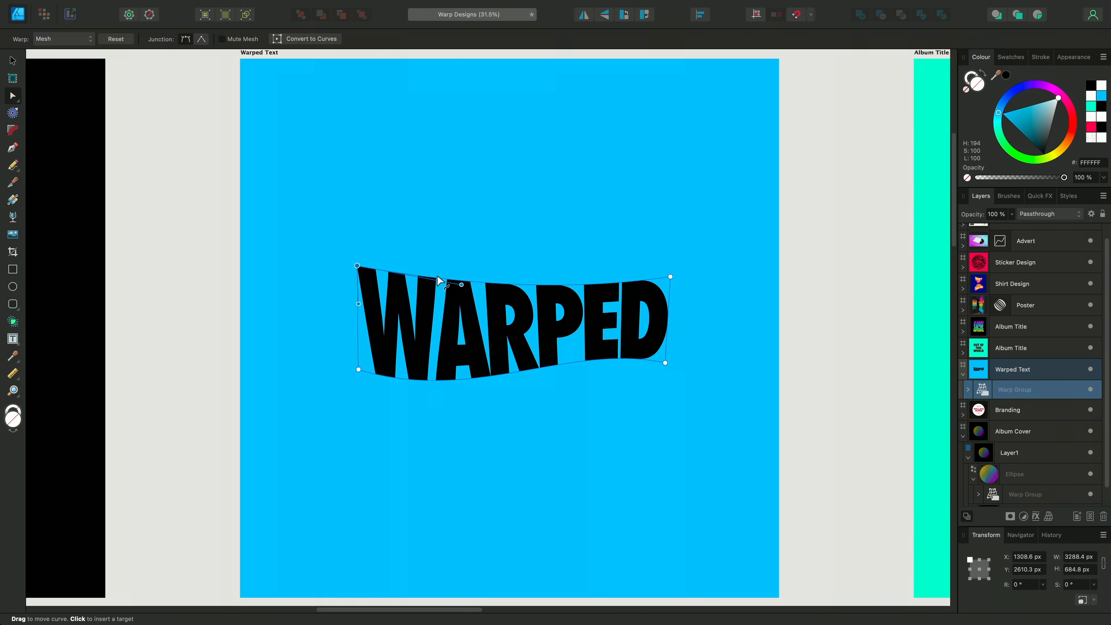
pyautogui.click(670, 276)
pyautogui.moveTo(565, 292); pyautogui.dragTo(571, 242)
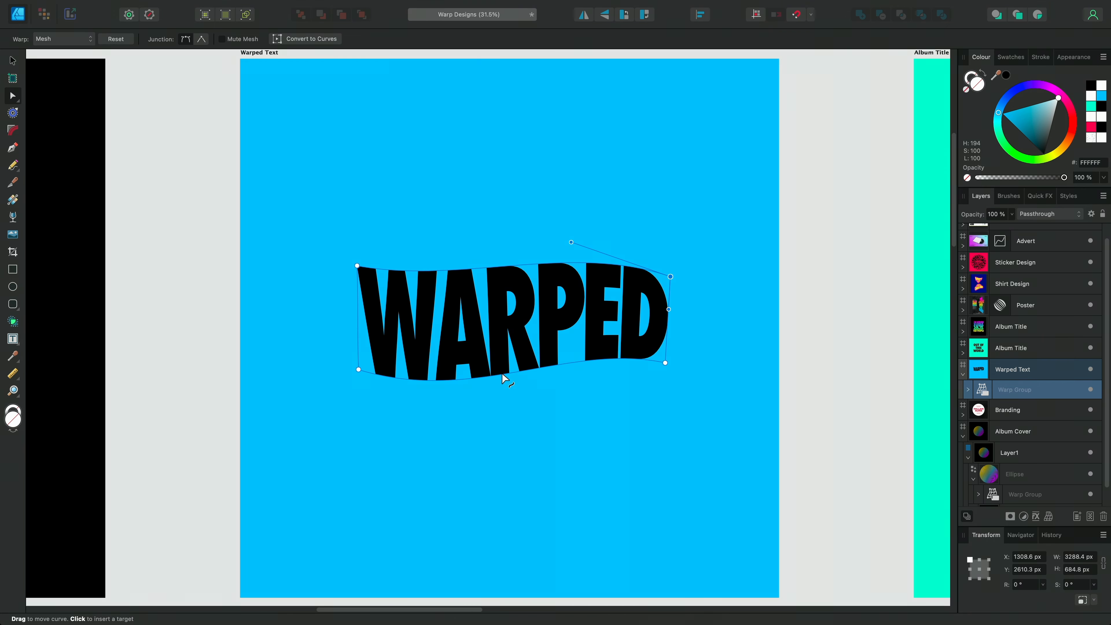
# Add mesh columns between A and R and between P and E, curve the first with its lower node's handles, and shift the ED section upward.
pyautogui.click(492, 376)
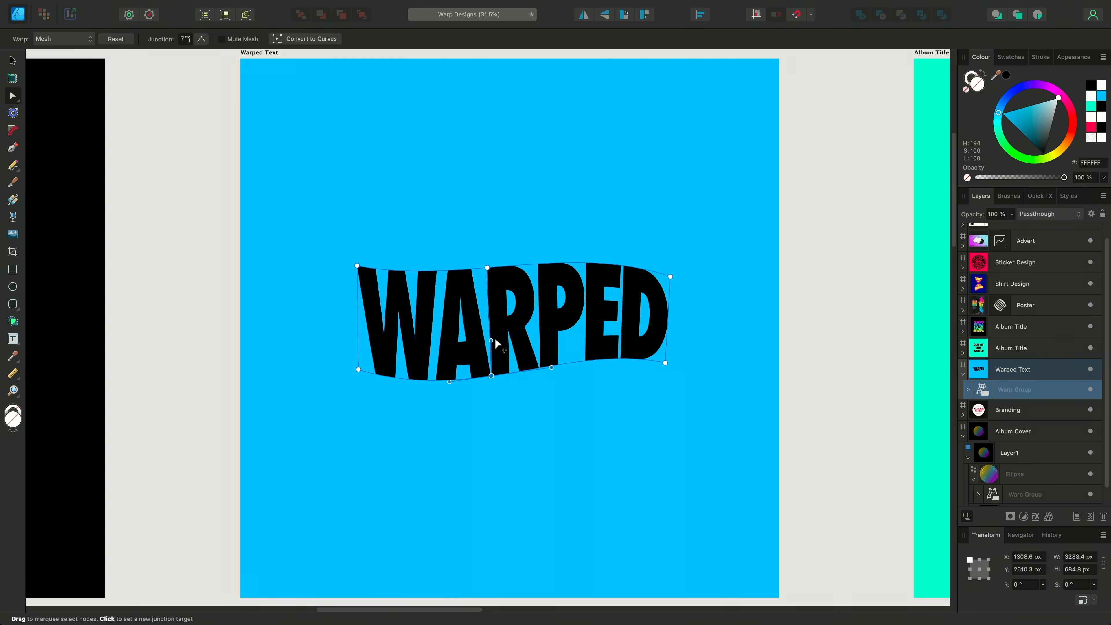
pyautogui.moveTo(491, 340); pyautogui.dragTo(504, 318)
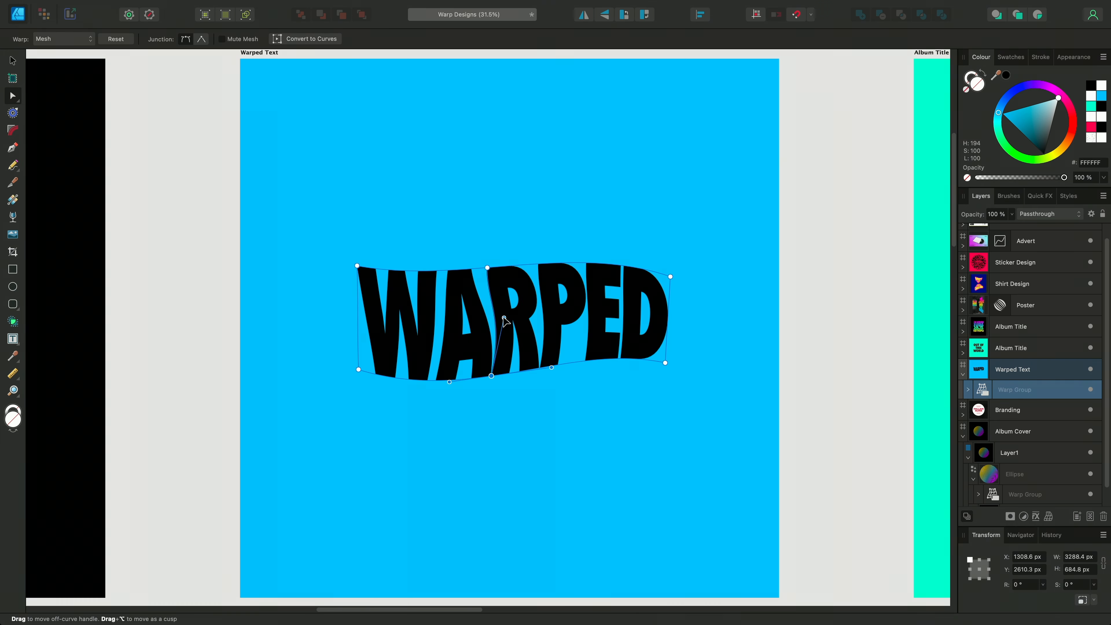
pyautogui.moveTo(551, 366)
pyautogui.mouseDown()
pyautogui.moveTo(556, 374)
pyautogui.moveTo(554, 359)
pyautogui.mouseUp()
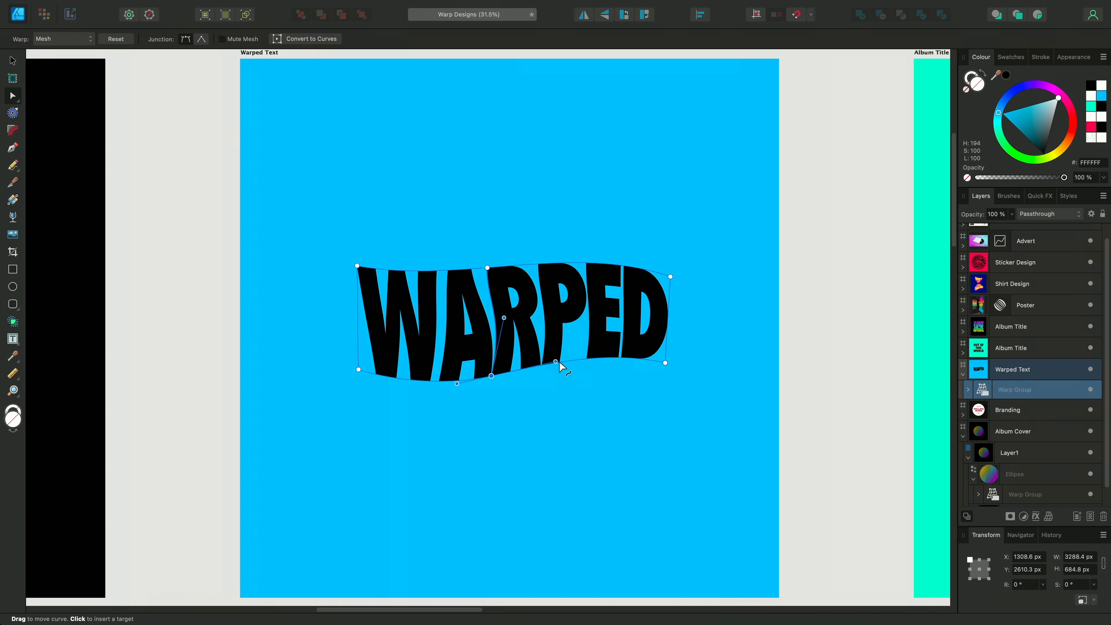
pyautogui.click(586, 358)
pyautogui.moveTo(592, 314); pyautogui.dragTo(650, 311)
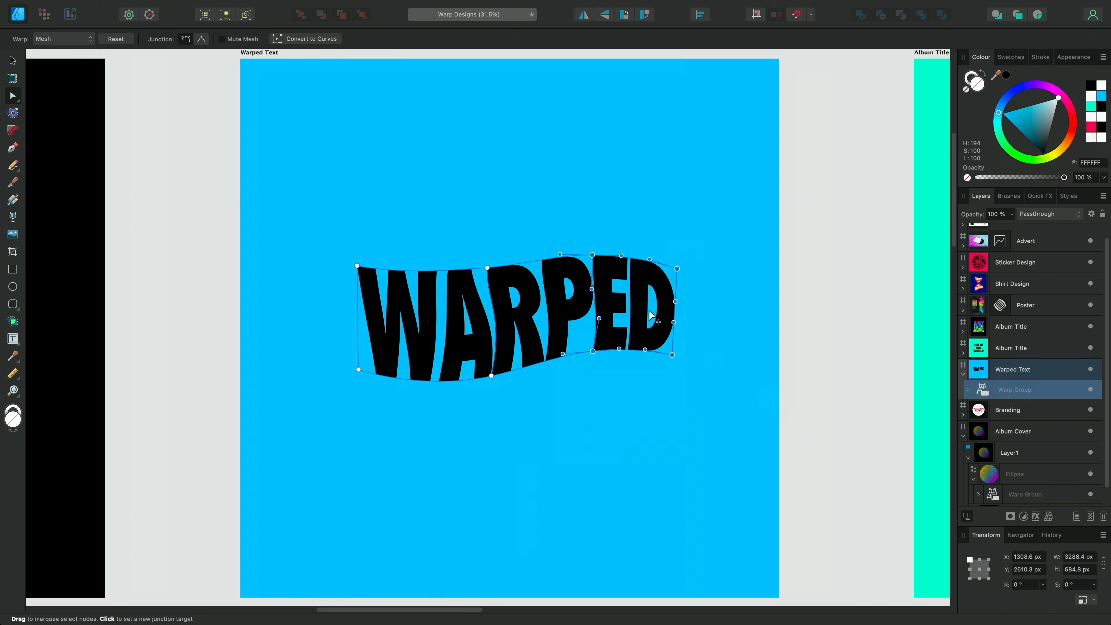
# Add a mesh junction between W and A at mid-height, then adjust the handles and the junction between P and E to curve the letters.
pyautogui.click(440, 321)
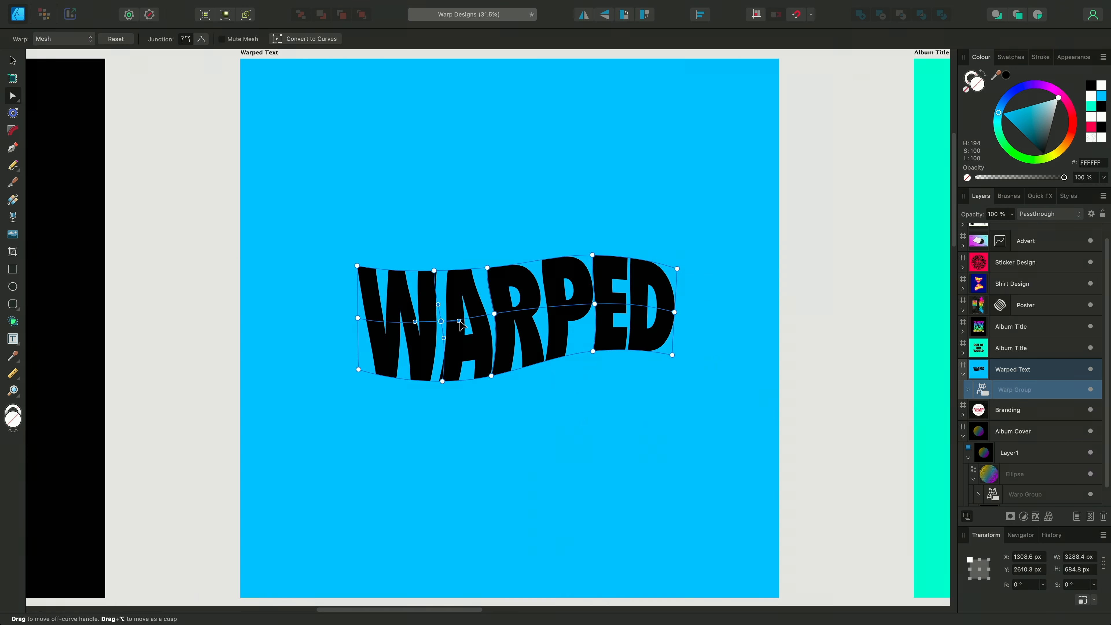
pyautogui.moveTo(438, 304); pyautogui.dragTo(431, 304)
pyautogui.click(595, 303)
pyautogui.moveTo(596, 319); pyautogui.dragTo(603, 325)
pyautogui.click(357, 265)
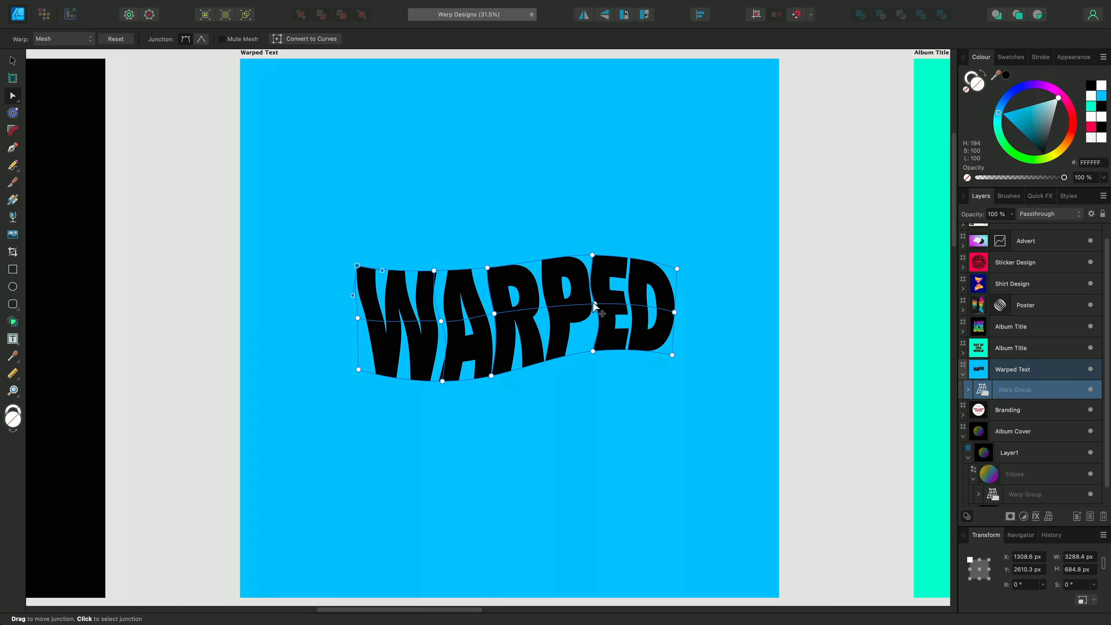
pyautogui.moveTo(595, 304); pyautogui.dragTo(594, 309)
# Apply a Fish Eye warp group to the OUT OF THIS WORLD text on the green Album Title artboard and set its value to -82 %.
pyautogui.press('space')
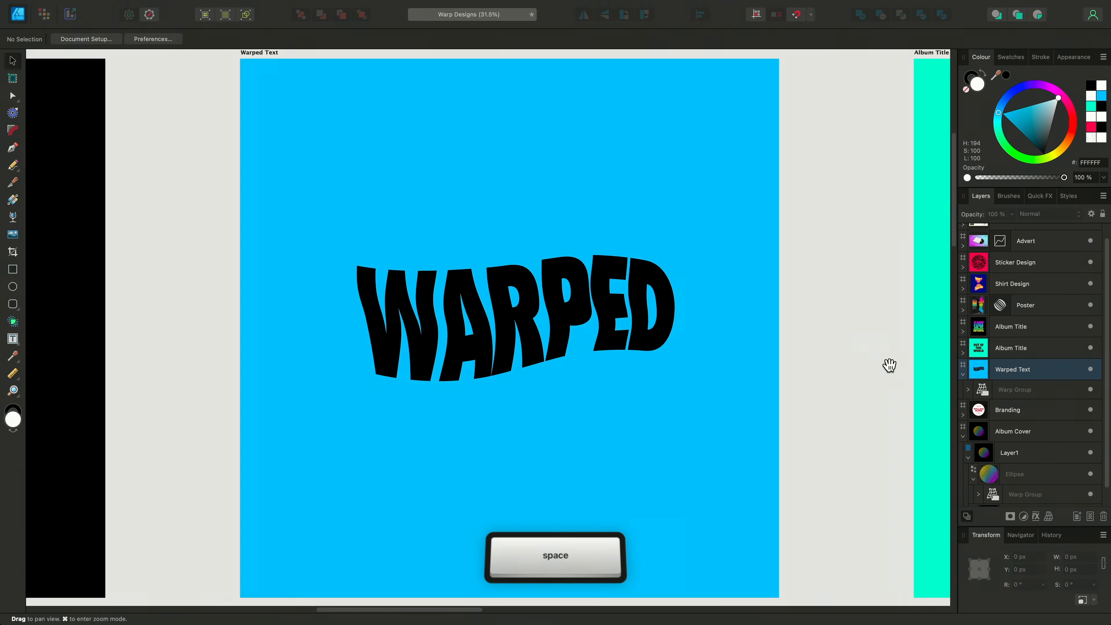
pyautogui.moveTo(888, 365); pyautogui.dragTo(508, 380)
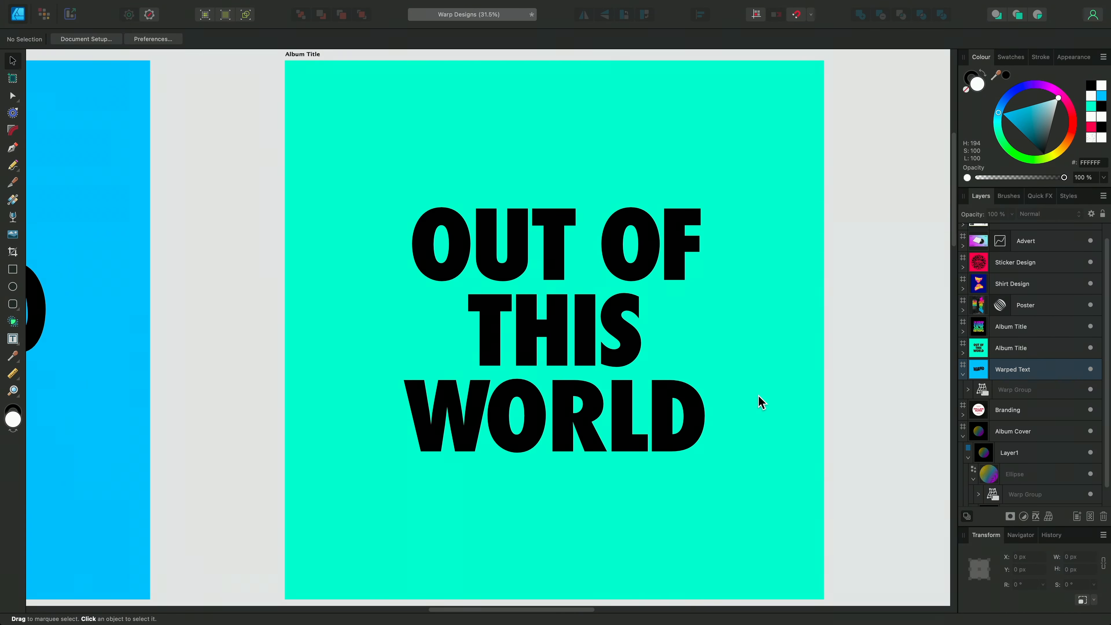
pyautogui.click(680, 429)
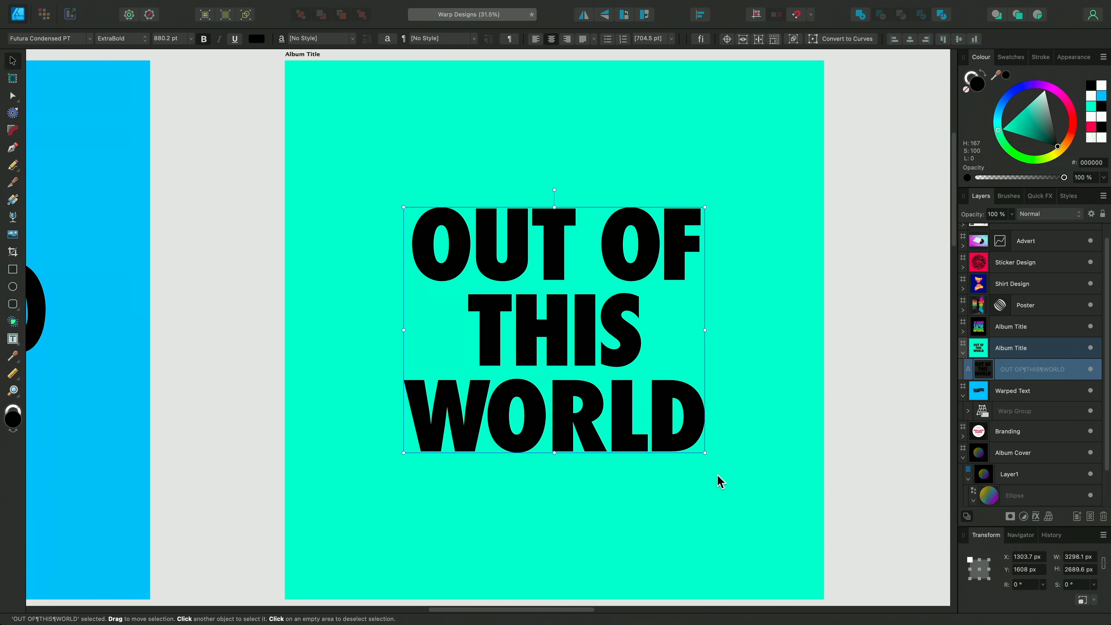
pyautogui.click(1050, 517)
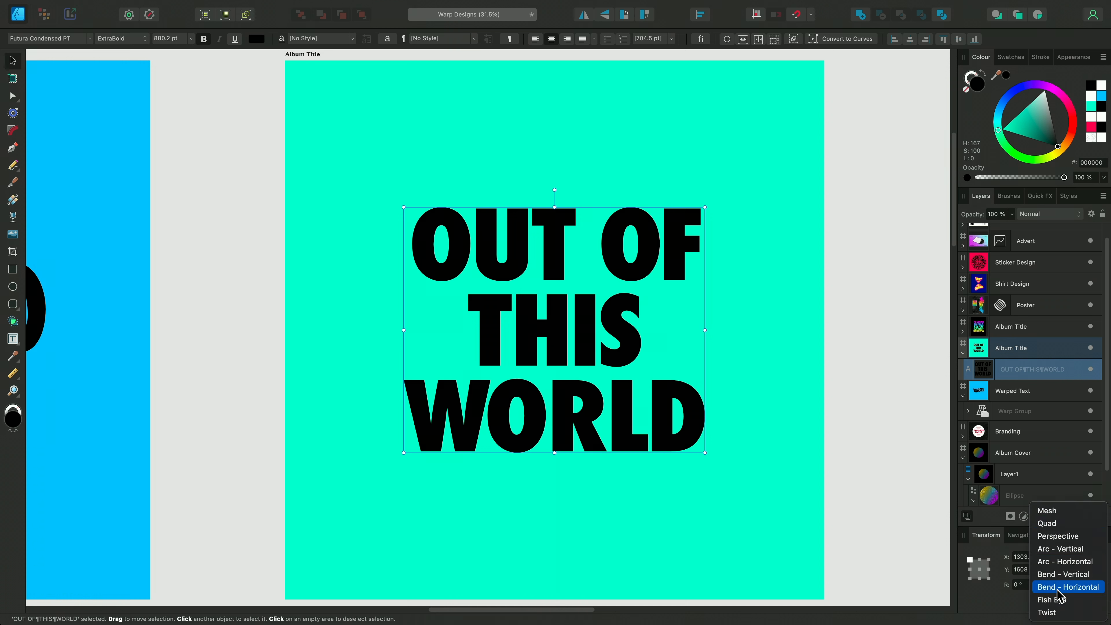
pyautogui.click(1060, 600)
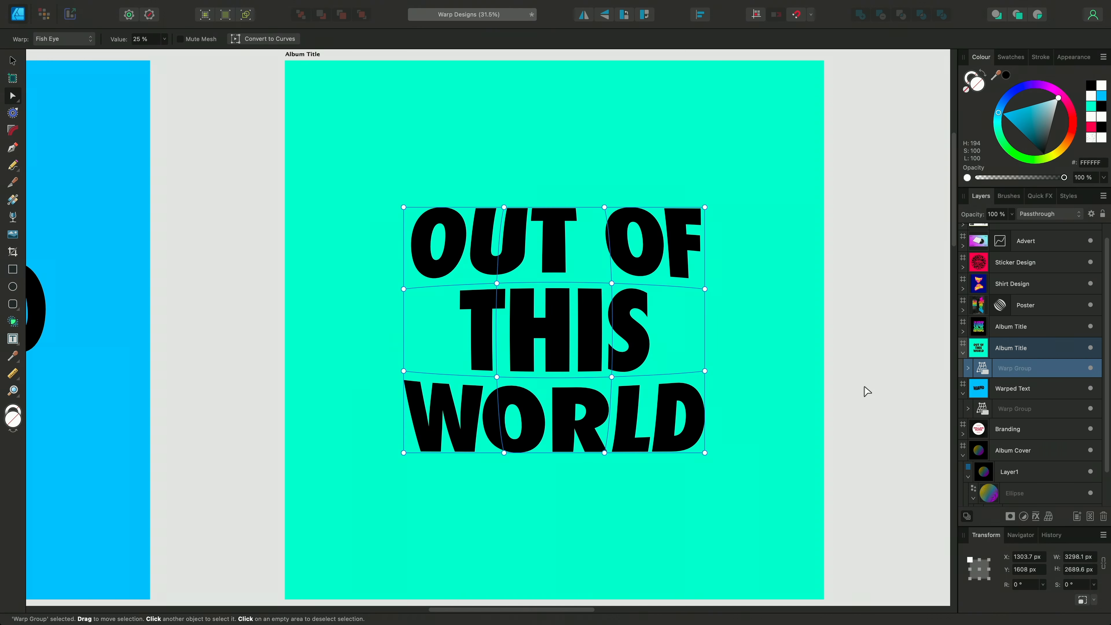
pyautogui.click(164, 39)
pyautogui.moveTo(163, 51); pyautogui.dragTo(111, 61)
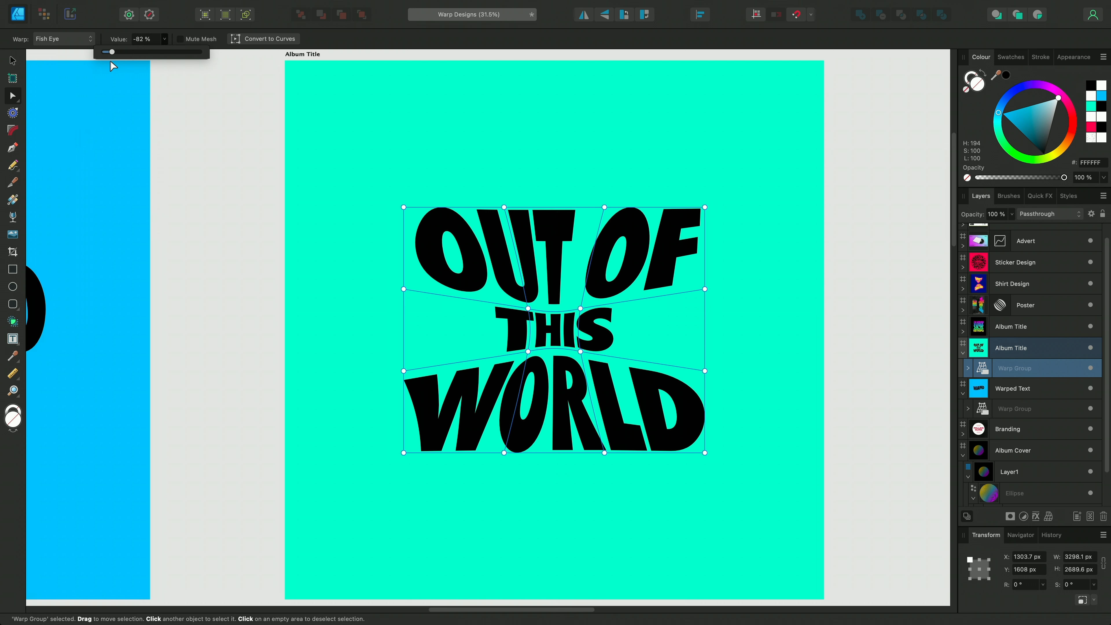
# Change the OUT OF THIS WORLD text's warp type to Twist and set its value to 24 %.
pyautogui.click(81, 40)
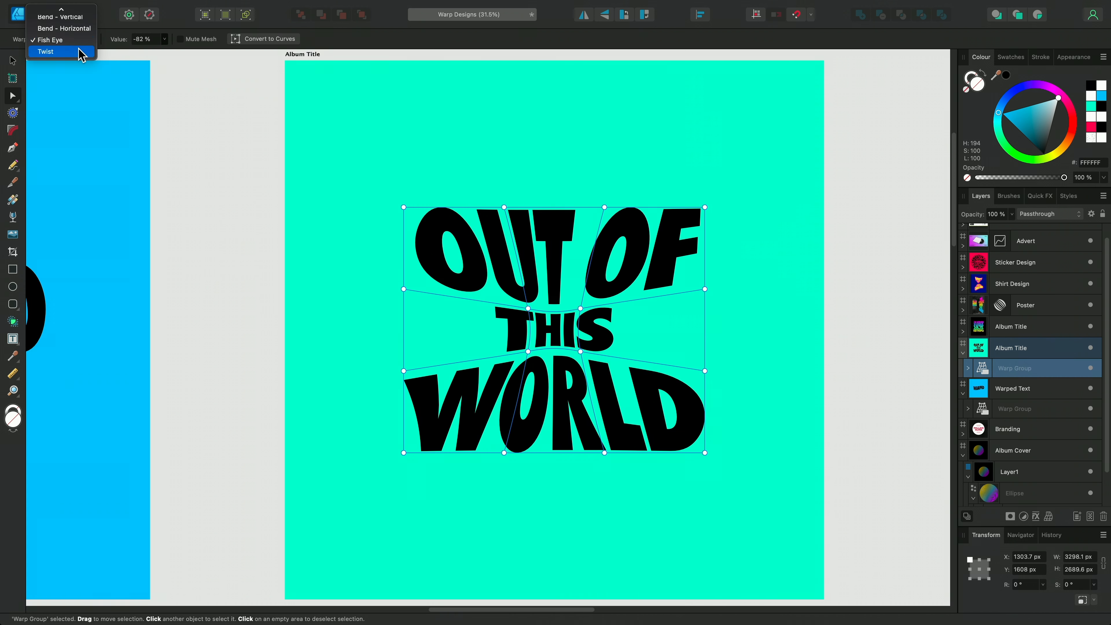
pyautogui.click(81, 53)
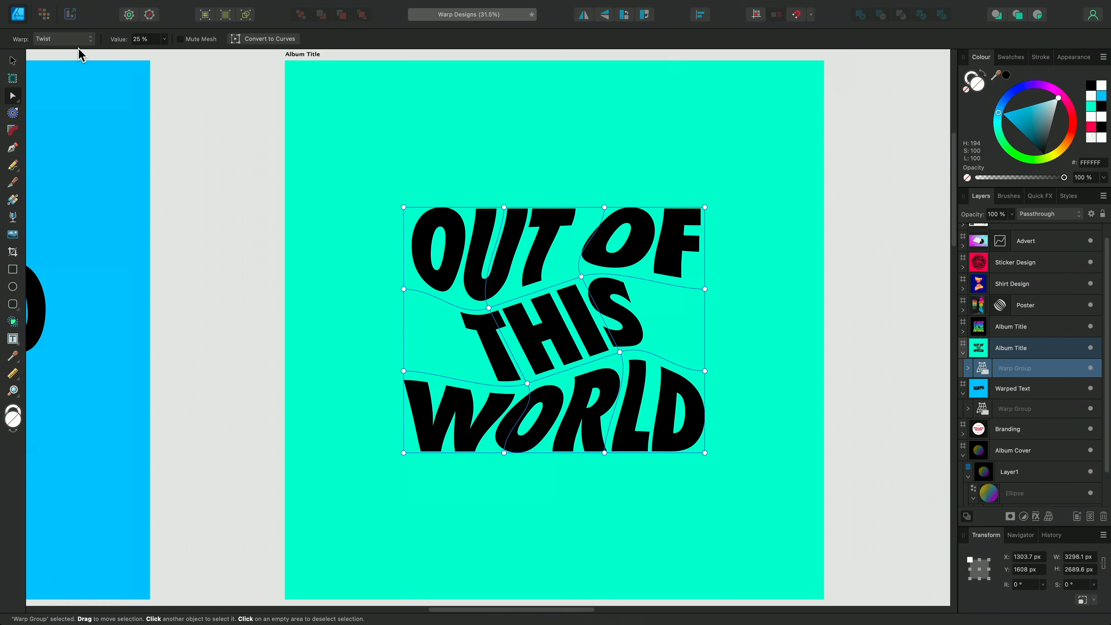
pyautogui.click(164, 40)
pyautogui.moveTo(164, 52)
pyautogui.mouseDown()
pyautogui.moveTo(118, 56)
pyautogui.moveTo(180, 54)
pyautogui.moveTo(162, 59)
pyautogui.mouseUp()
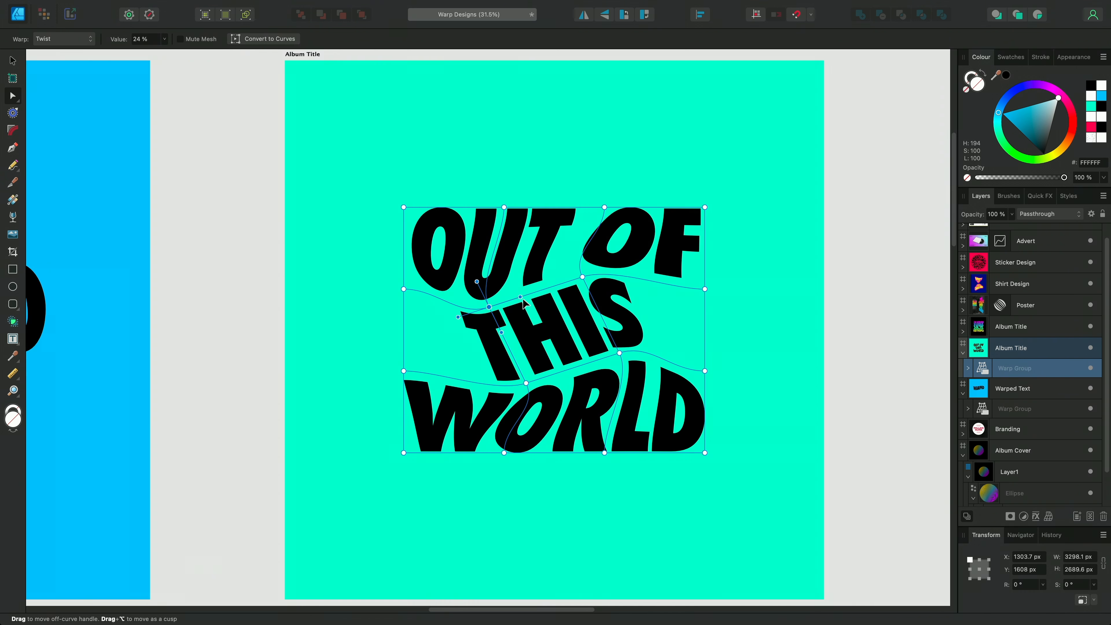
# Adjust the handles of the twist mesh's lower-right, upper-left and upper-right inner nodes to reshape the curves above and below THIS.
pyautogui.click(489, 308)
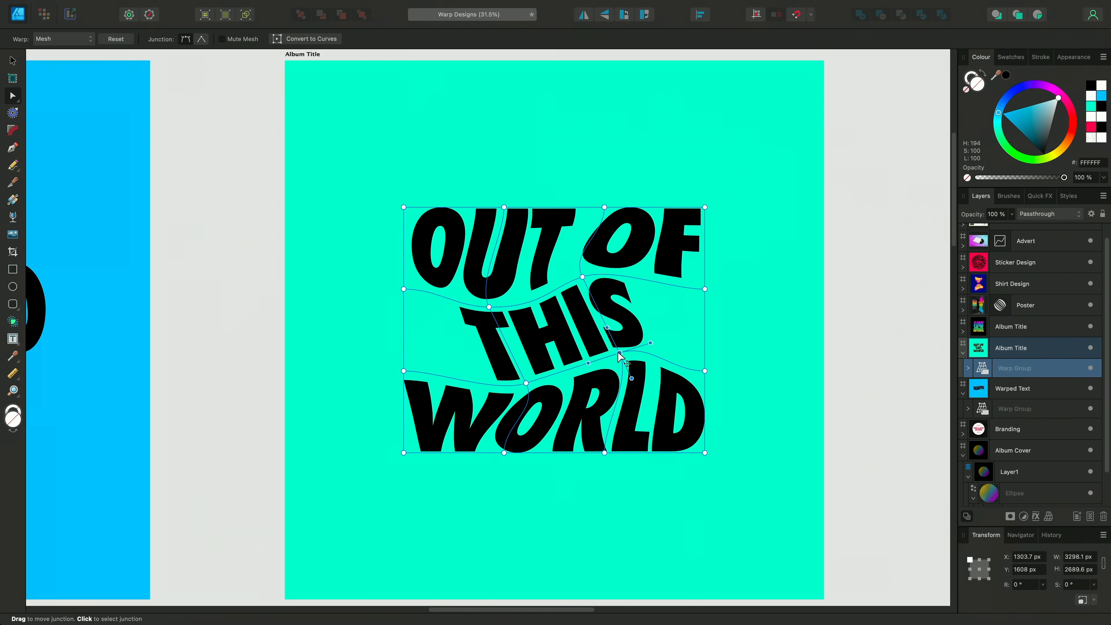
pyautogui.moveTo(588, 365); pyautogui.dragTo(562, 355)
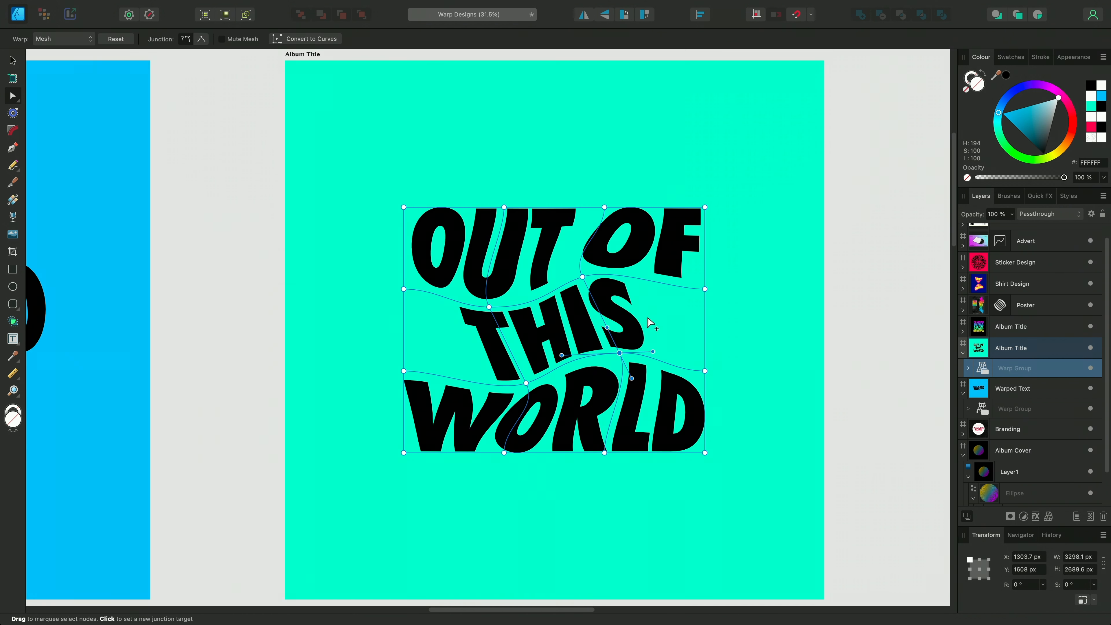
pyautogui.click(489, 307)
pyautogui.moveTo(456, 307); pyautogui.dragTo(447, 282)
pyautogui.click(583, 277)
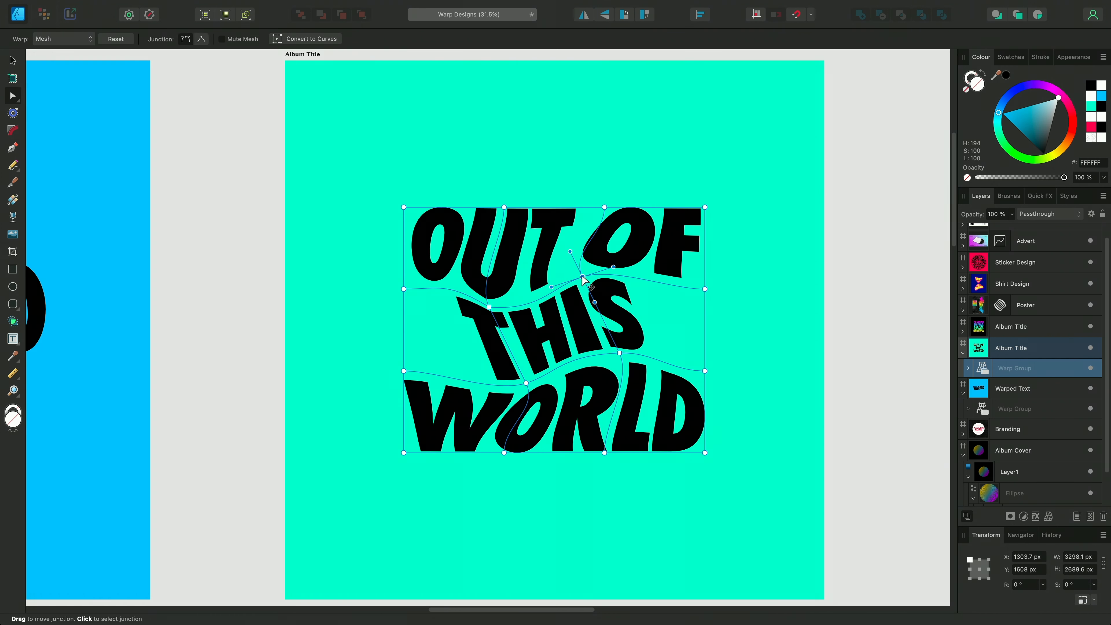
pyautogui.moveTo(620, 273)
pyautogui.mouseDown()
pyautogui.moveTo(630, 267)
pyautogui.moveTo(612, 271)
pyautogui.moveTo(597, 253)
pyautogui.moveTo(598, 277)
pyautogui.moveTo(618, 289)
pyautogui.mouseUp()
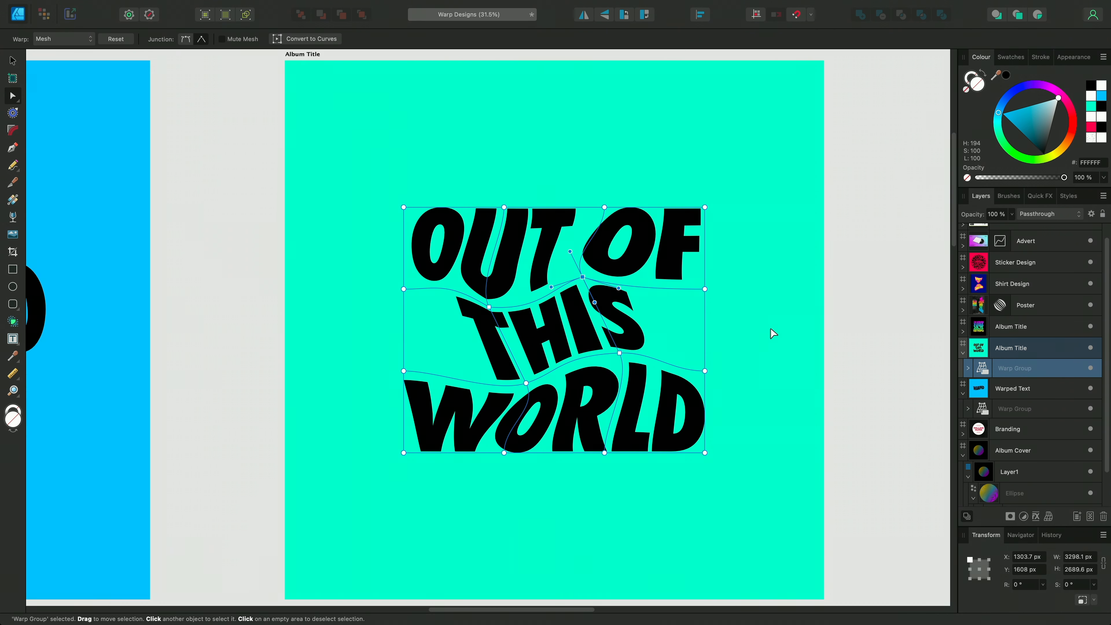
# Pull the upper-left inner node's handle to deepen the curve above THIS, raise the lower-left inner node slightly, and return to the Move tool.
pyautogui.press('v')
pyautogui.press('a')
pyautogui.click(488, 307)
pyautogui.moveTo(540, 311); pyautogui.dragTo(494, 333)
pyautogui.moveTo(525, 383); pyautogui.dragTo(523, 376)
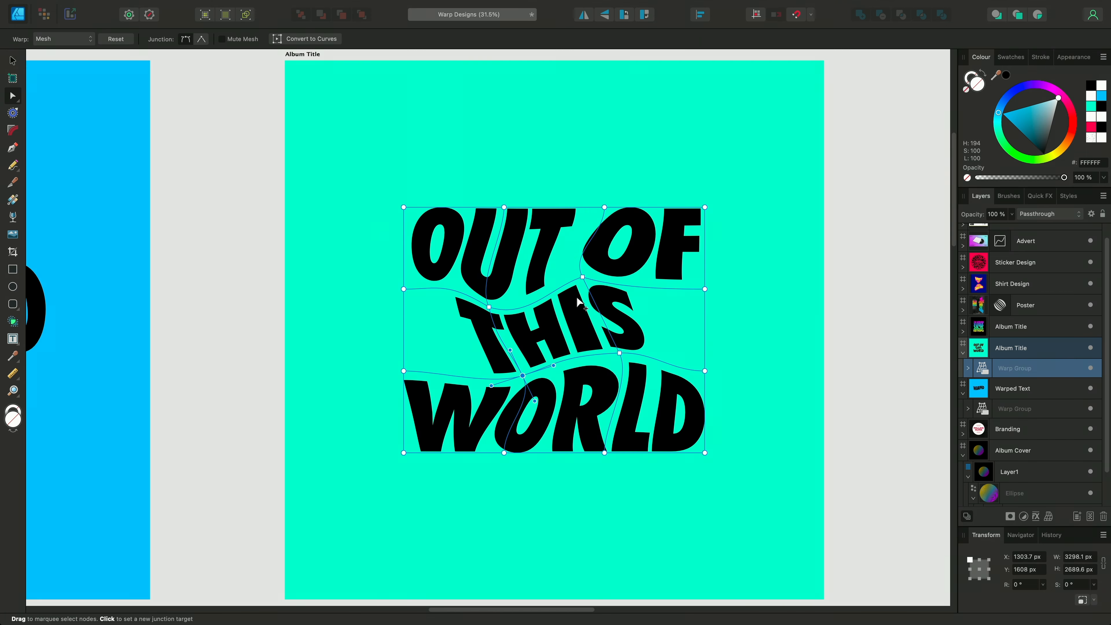
pyautogui.press('v')
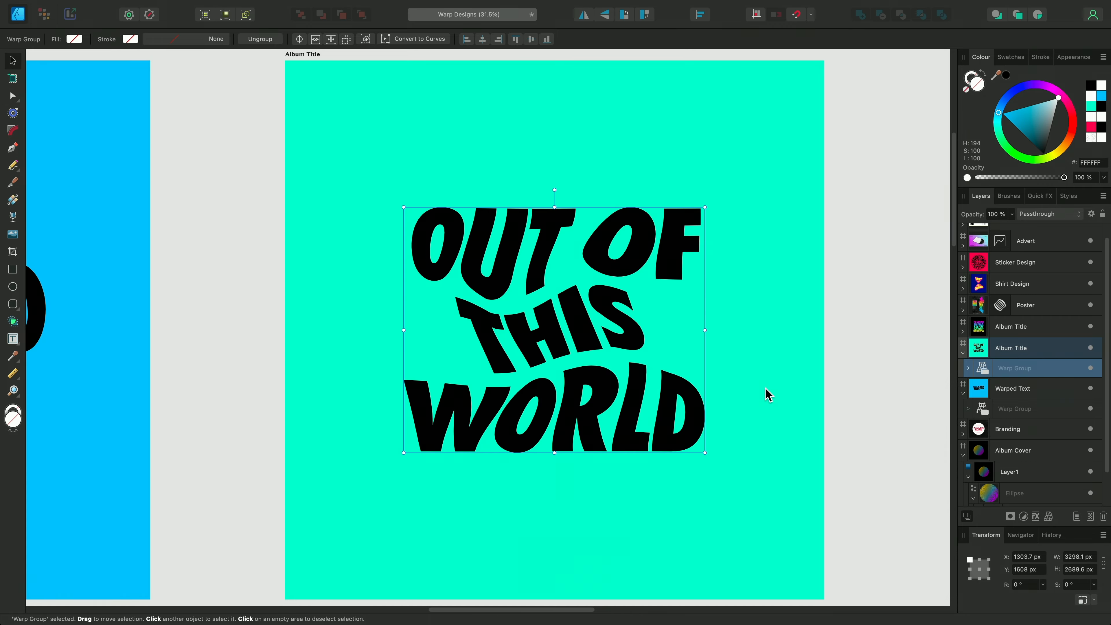
# Copy the OUT OF THIS WORLD warp group and paste it into Layer1 of the Album Cover artboard.
pyautogui.press('super+c')
pyautogui.scroll(-3, 769, 394)
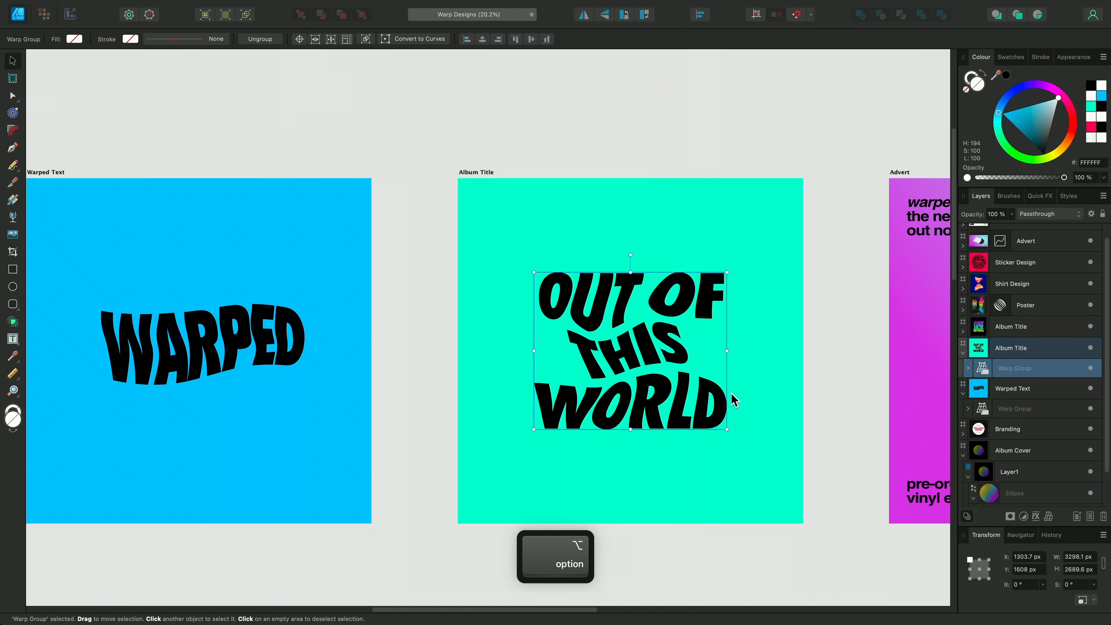
pyautogui.hscroll(-5, 730, 394)
pyautogui.scroll(-3, 672, 397)
pyautogui.scroll(5, 371, 434)
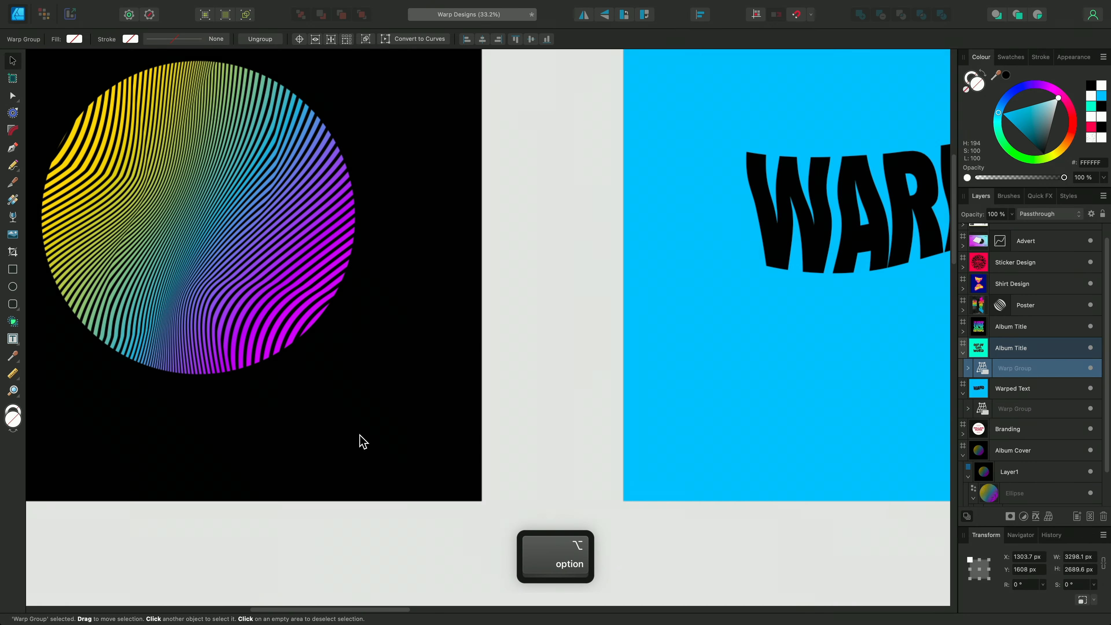
pyautogui.keyDown('alt'); pyautogui.click(376, 360); pyautogui.keyUp('alt')
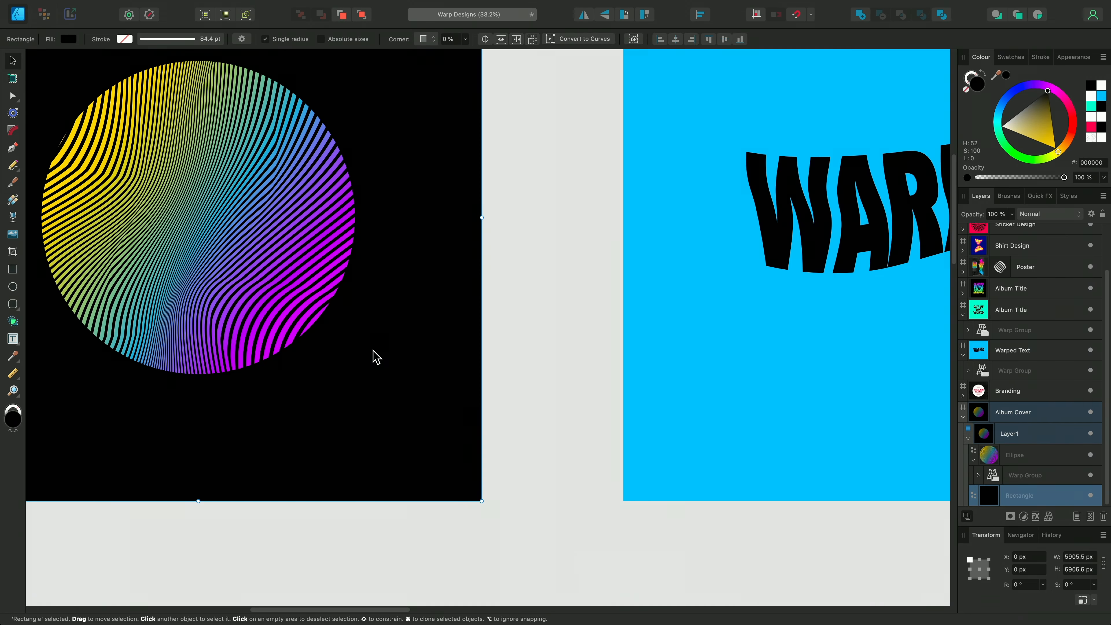
pyautogui.click(1061, 440)
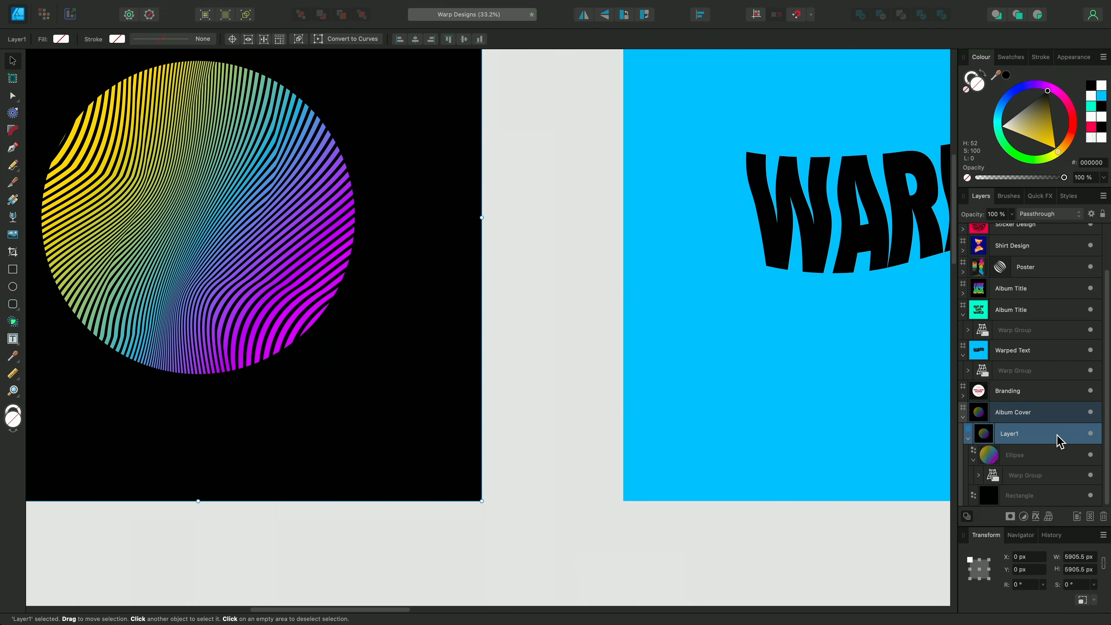
pyautogui.press('super+v')
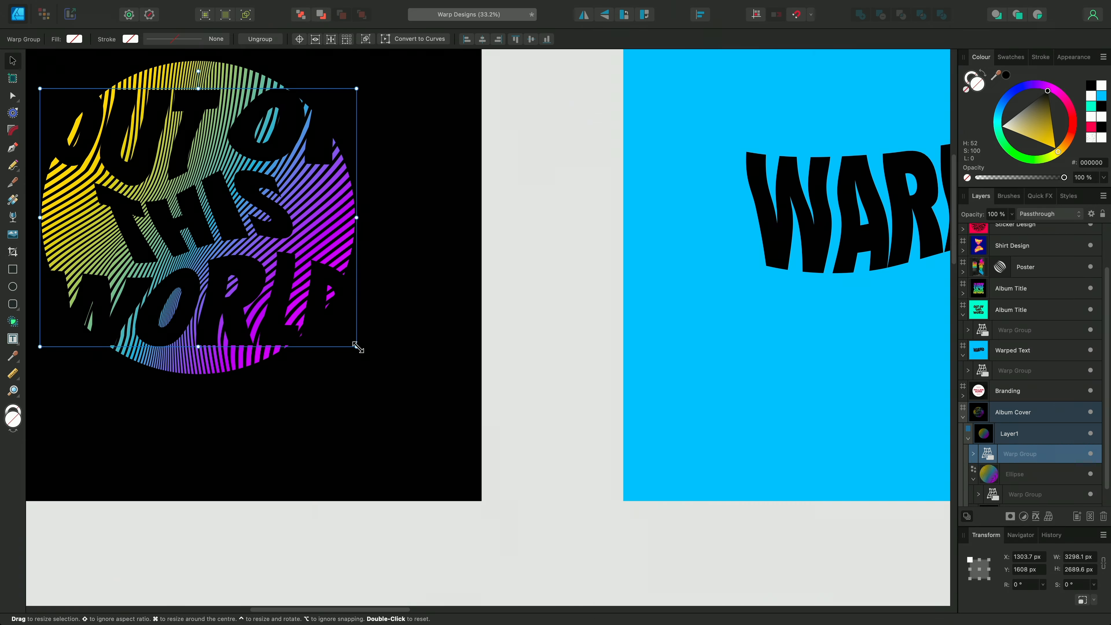
# Shrink the pasted OUT OF THIS WORLD text to about 1491 px wide, move it to the cover's lower-right corner and recolour it white.
pyautogui.moveTo(356, 347); pyautogui.dragTo(183, 205)
pyautogui.moveTo(140, 162); pyautogui.dragTo(417, 422)
pyautogui.click(374, 305)
pyautogui.hscroll(-5, 374, 305)
pyautogui.scroll(-2, 607, 349)
pyautogui.moveTo(1047, 91); pyautogui.dragTo(1002, 126)
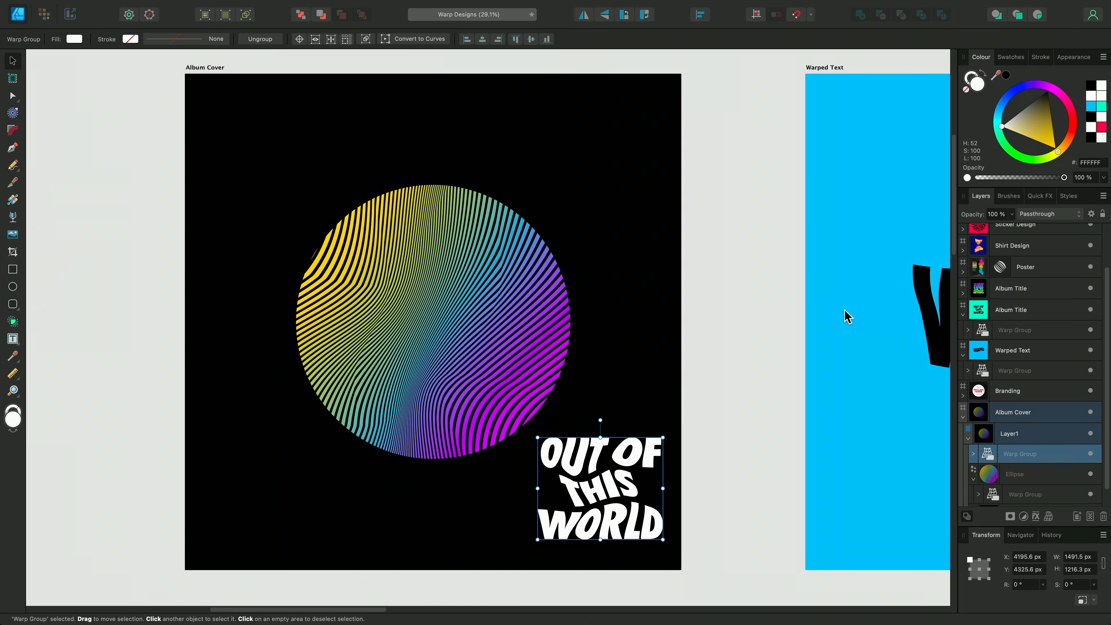
# Copy the WARPED text from the blue artboard into the Album Cover artboard and place it above the striped circle.
pyautogui.hscroll(7, 846, 316)
pyautogui.click(845, 316)
pyautogui.press('super+c')
pyautogui.hscroll(-7, 743, 306)
pyautogui.click(323, 149)
pyautogui.click(217, 109)
pyautogui.press('super+v')
pyautogui.moveTo(465, 369); pyautogui.dragTo(392, 199)
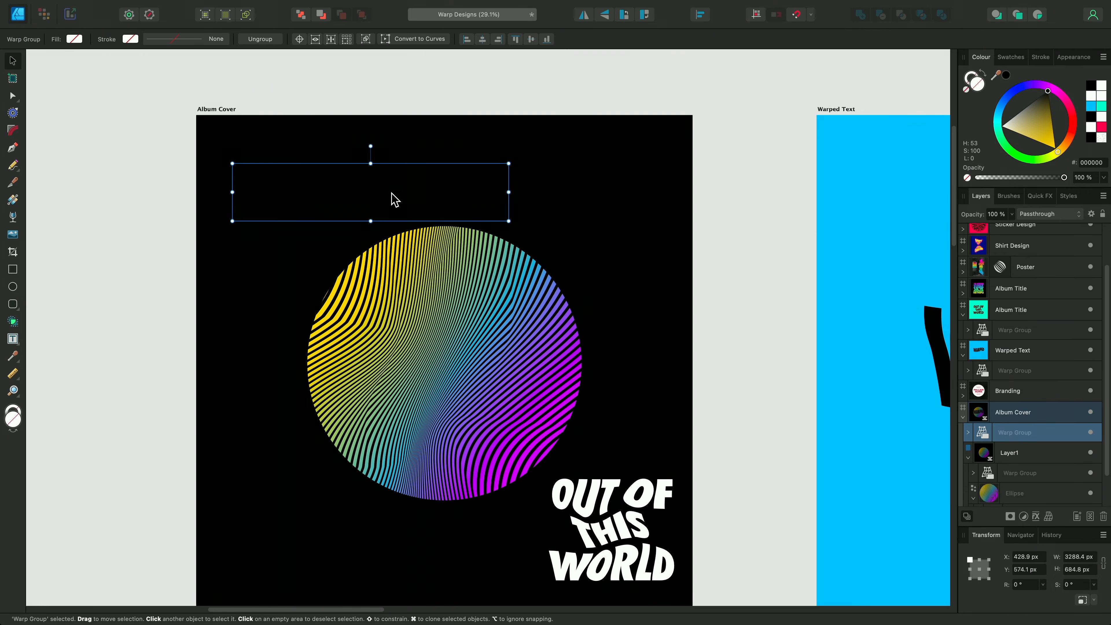
# Recolour the cover's WARPED text white and shrink it towards the cover's upper-left corner.
pyautogui.moveTo(1047, 91); pyautogui.dragTo(1002, 126)
pyautogui.moveTo(510, 222); pyautogui.dragTo(336, 185)
pyautogui.scroll(-2, 518, 318)
# Shrink OUT OF THIS WORLD to about 1063 px wide in its corner and fit WARPED, about 1255 px wide, into the opposite corner.
pyautogui.scroll(-3, 518, 317)
pyautogui.click(564, 422)
pyautogui.moveTo(513, 367); pyautogui.dragTo(542, 389)
pyautogui.moveTo(572, 421); pyautogui.dragTo(567, 422)
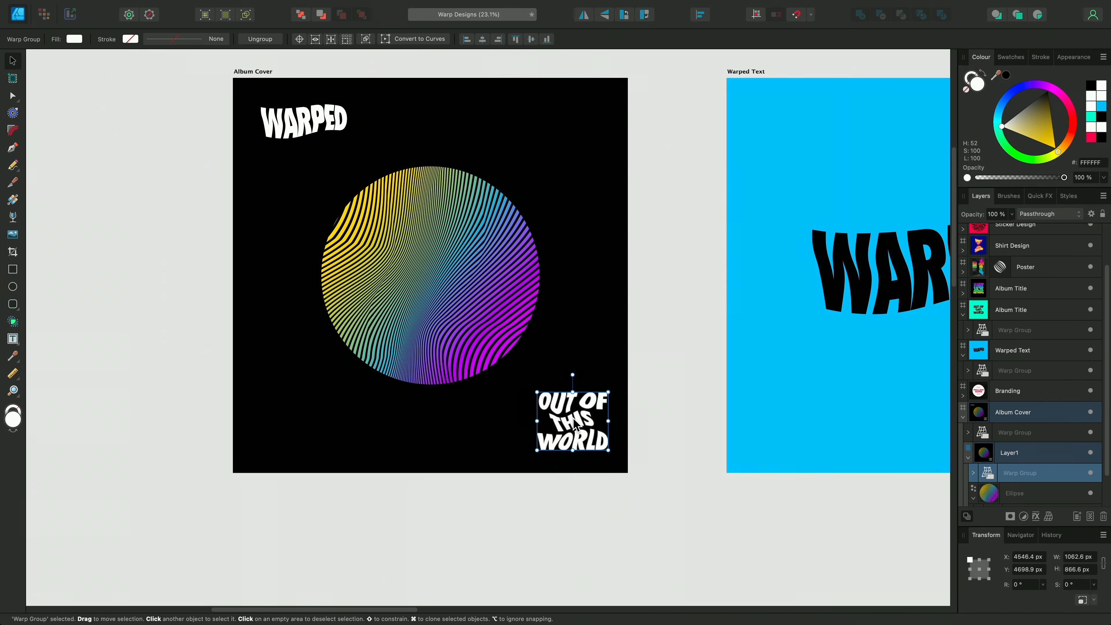
pyautogui.moveTo(309, 121); pyautogui.dragTo(341, 118)
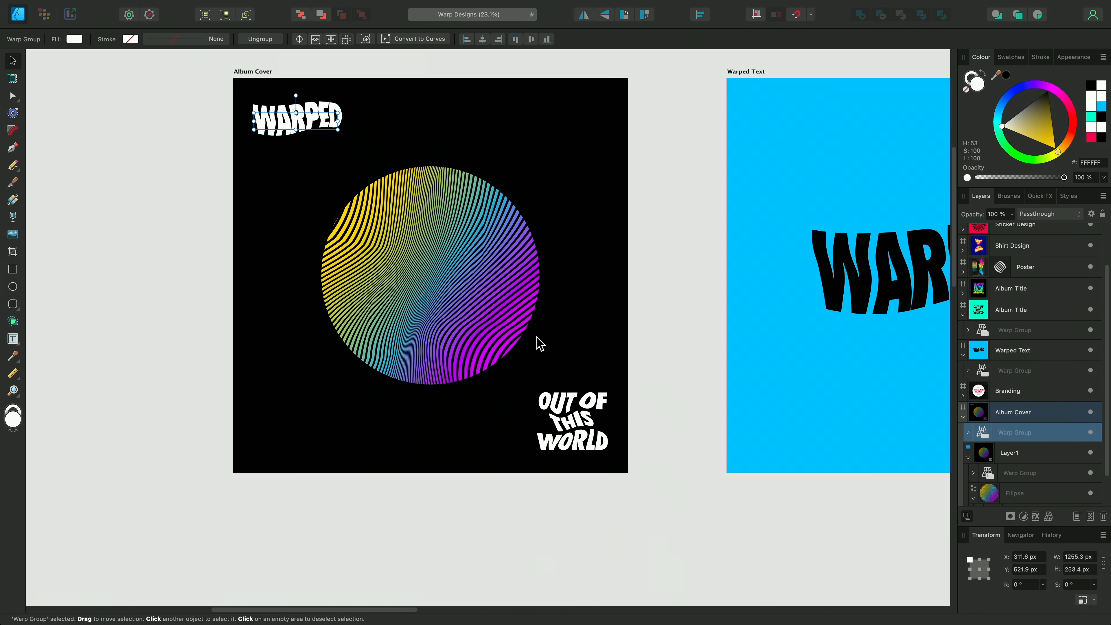
# Move the WARPED warp group inside Layer1 of the Album Cover artboard, alongside the OUT OF THIS WORLD group.
pyautogui.click(690, 414)
pyautogui.scroll(2, 635, 376)
pyautogui.hscroll(2, 635, 376)
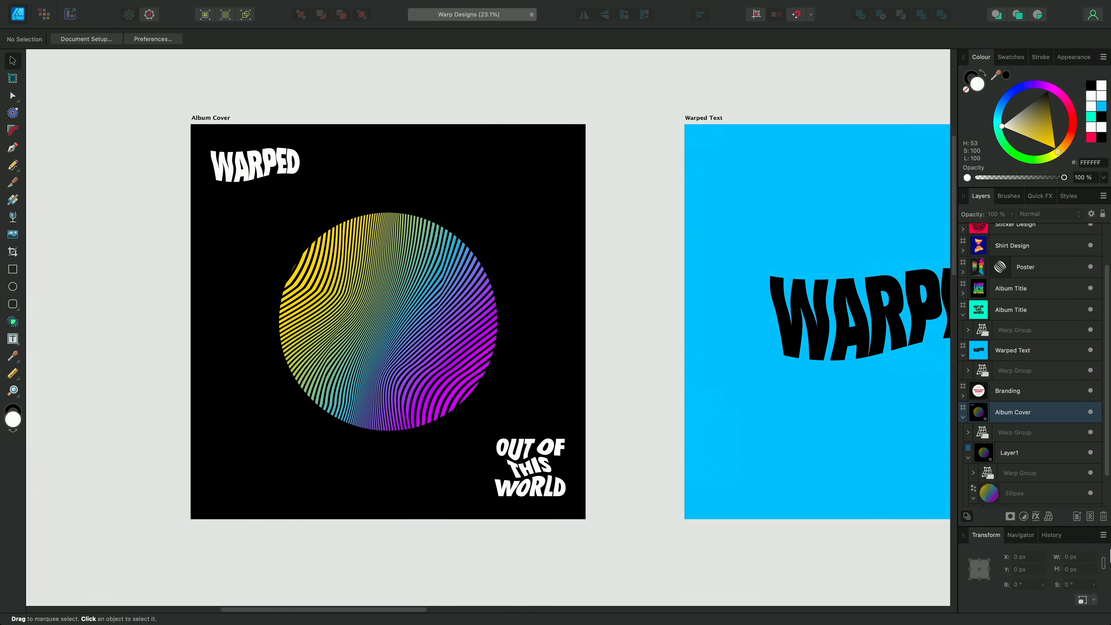
pyautogui.moveTo(1062, 437); pyautogui.dragTo(1039, 438)
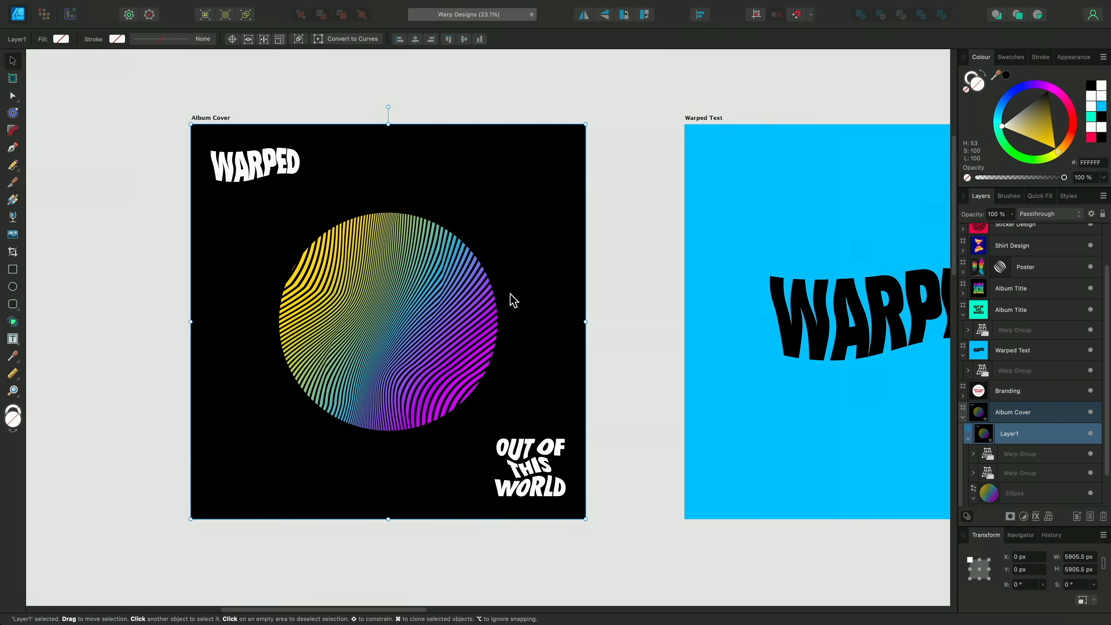
# Copy the complete album cover layer and paste it into the Advert artboard.
pyautogui.press('super+c')
pyautogui.press('space')
pyautogui.moveTo(765, 307); pyautogui.dragTo(464, 301)
pyautogui.moveTo(756, 310); pyautogui.dragTo(254, 307)
pyautogui.moveTo(681, 309); pyautogui.dragTo(170, 316)
pyautogui.moveTo(546, 337); pyautogui.dragTo(371, 338)
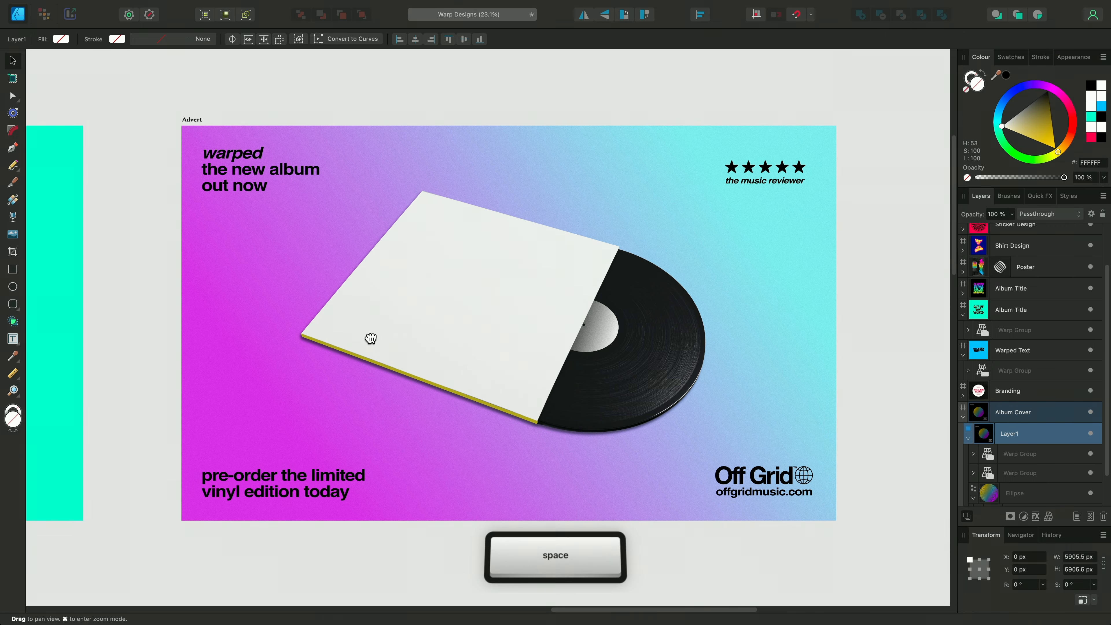
pyautogui.click(194, 120)
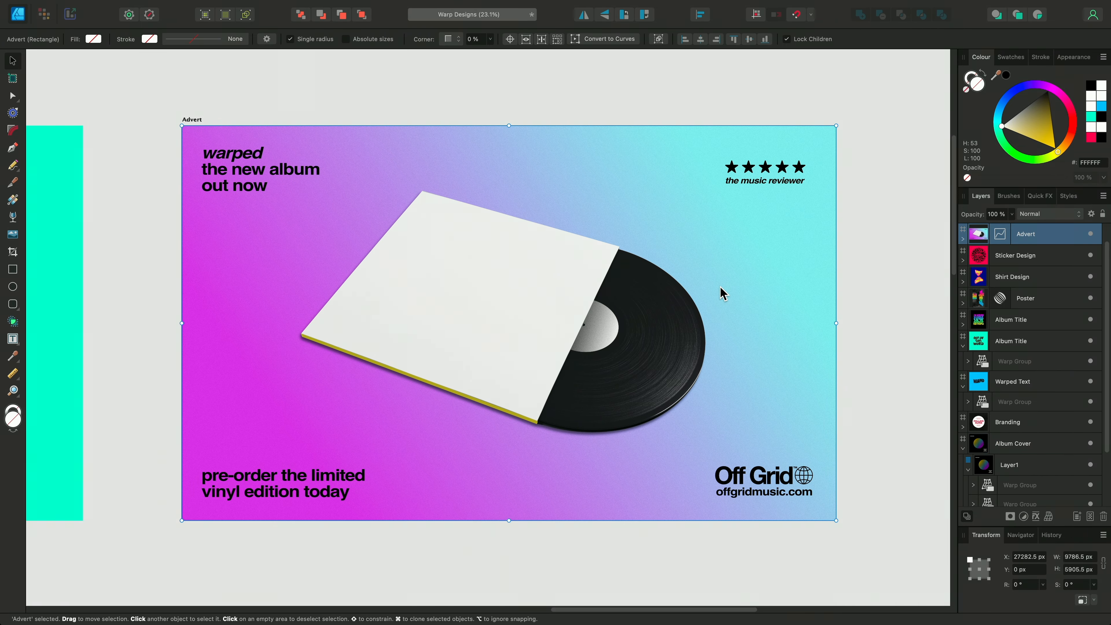
pyautogui.press('super+v')
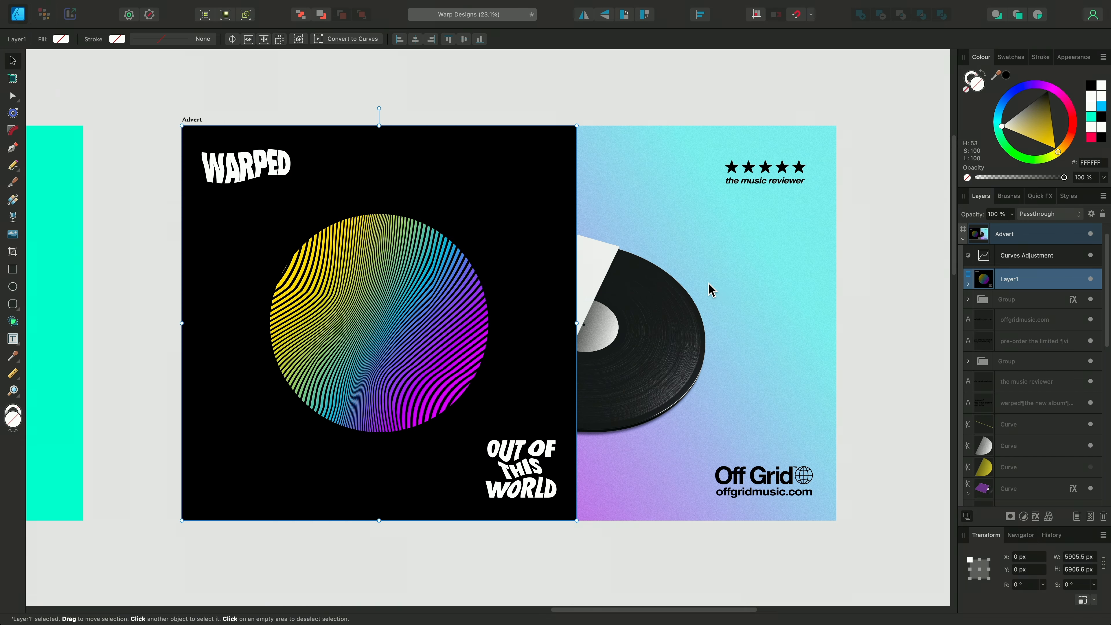
# Scale the pasted cover to about 4906 px square over the record sleeve and apply a Perspective warp group to it.
pyautogui.moveTo(579, 124); pyautogui.dragTo(521, 190)
pyautogui.moveTo(547, 244); pyautogui.dragTo(572, 237)
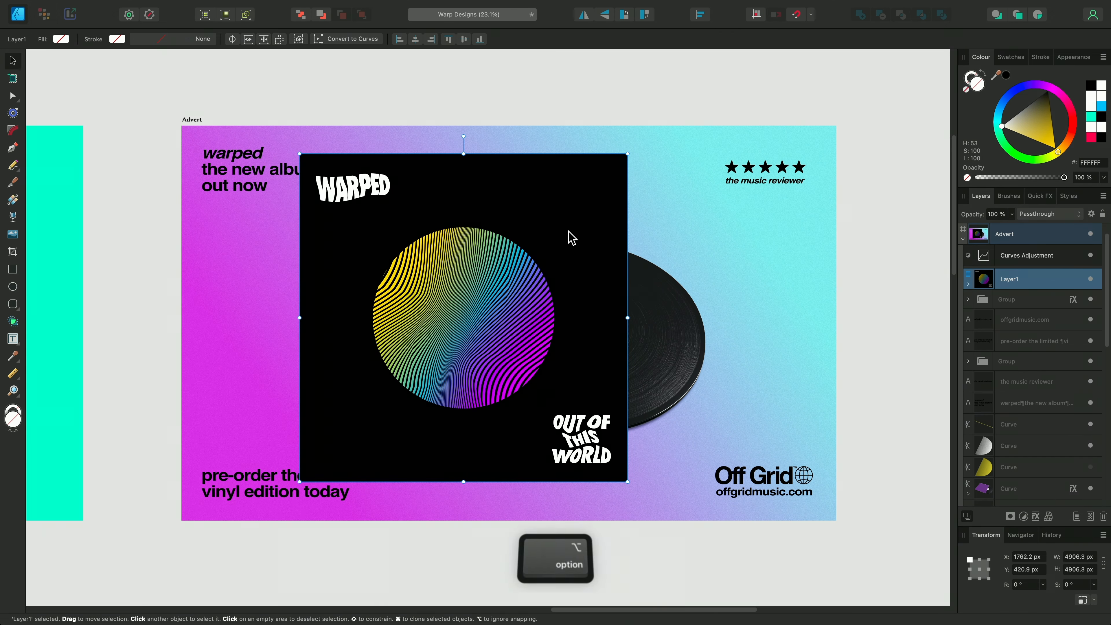
pyautogui.press('alt+super+g')
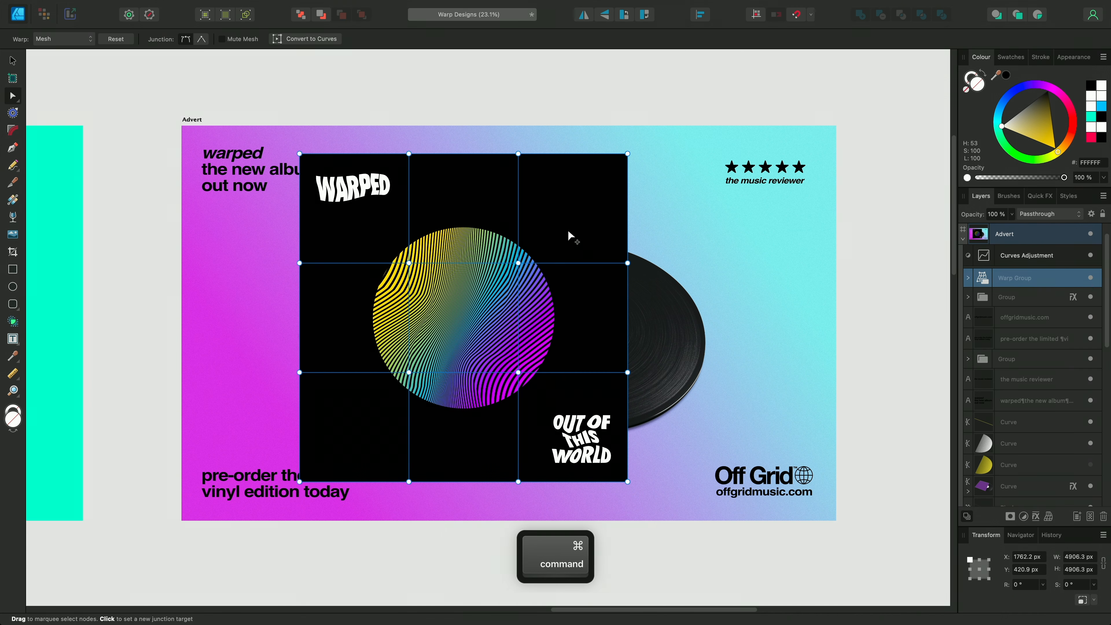
pyautogui.click(80, 40)
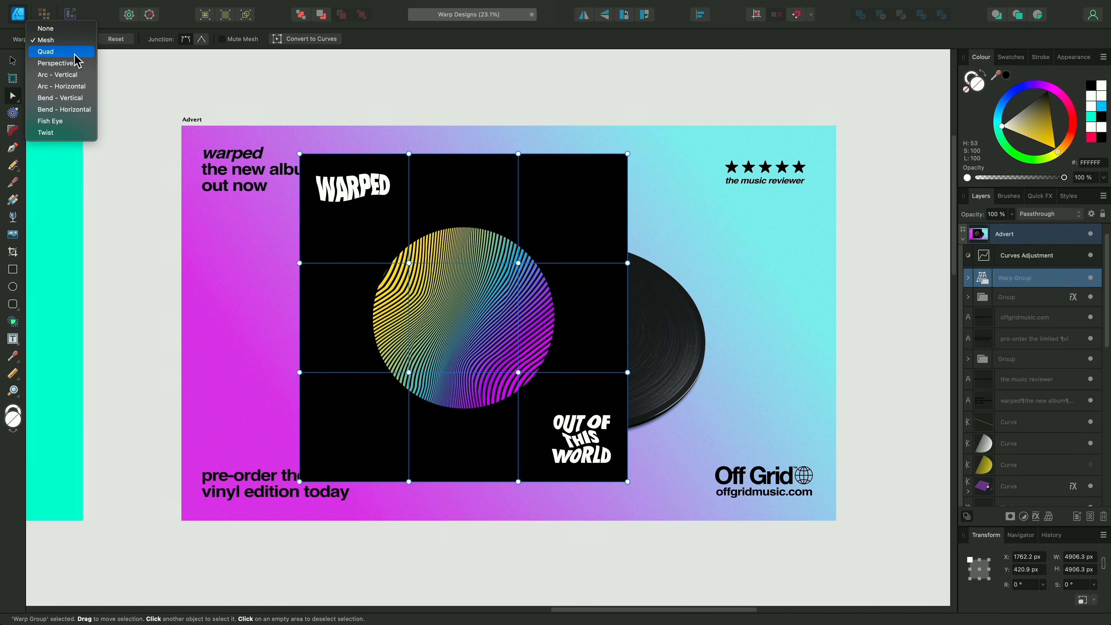
pyautogui.click(77, 63)
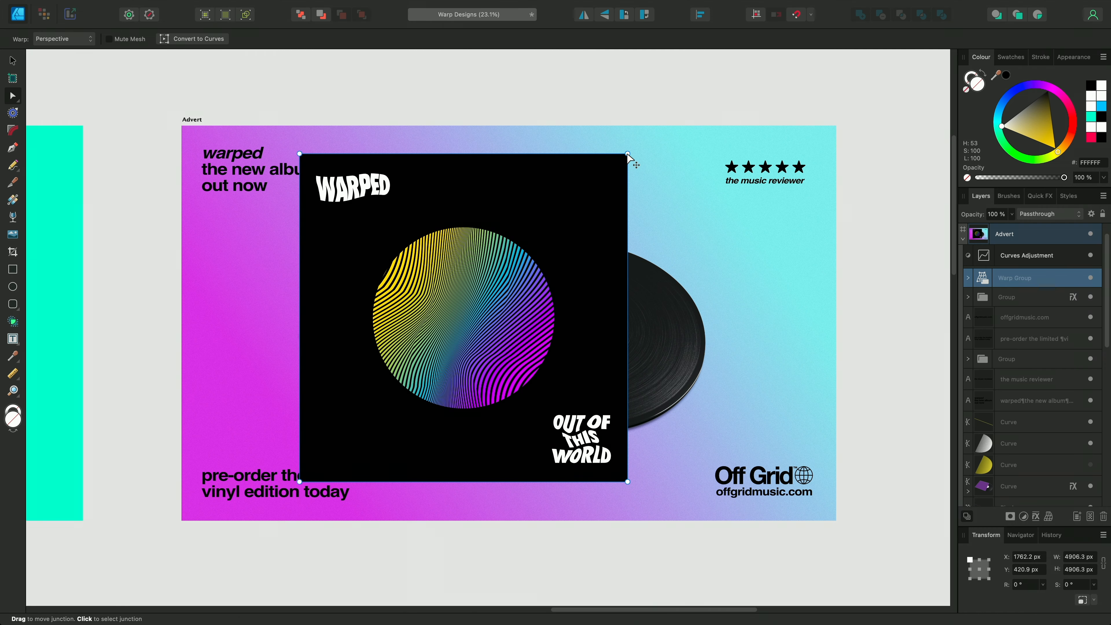
# Fit the four corners of the perspective warp to the matching corners of the blank record sleeve.
pyautogui.moveTo(628, 154); pyautogui.dragTo(616, 246)
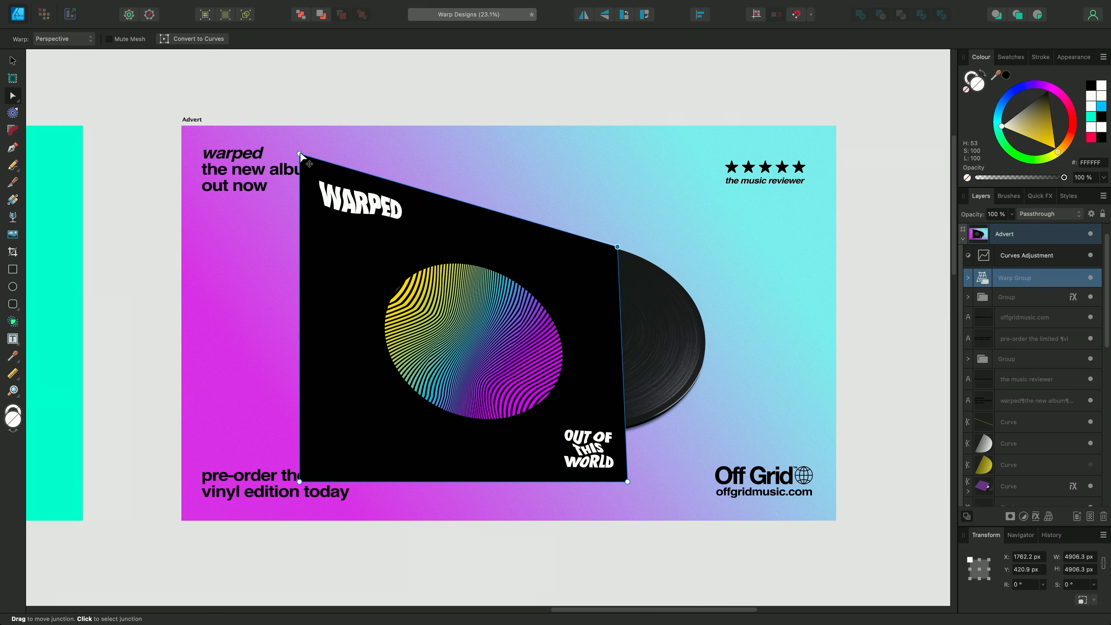
pyautogui.moveTo(299, 154); pyautogui.dragTo(421, 190)
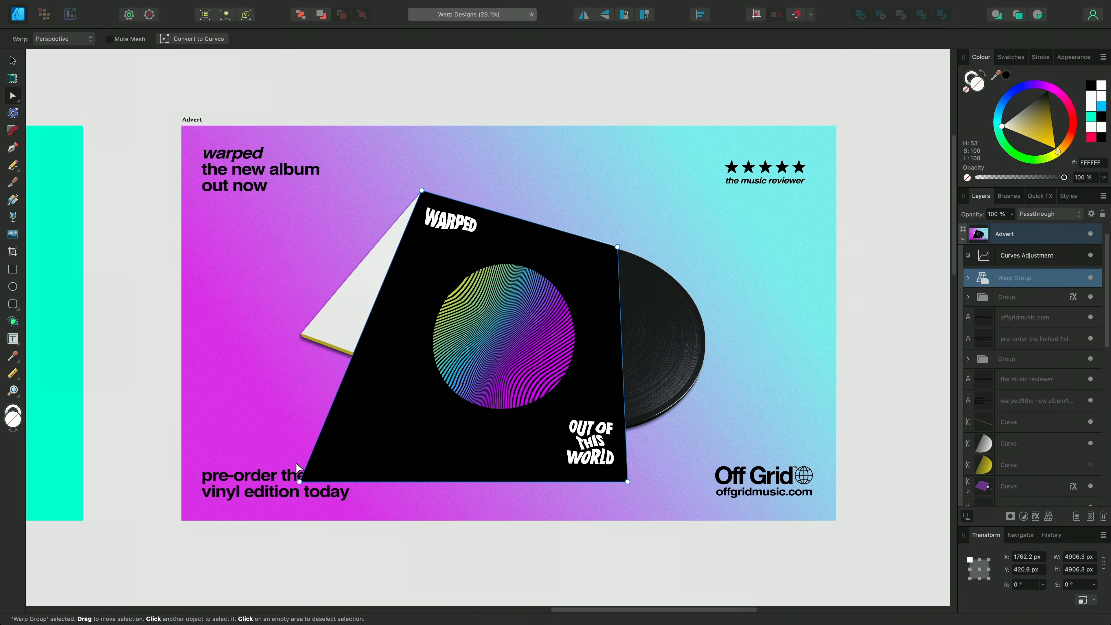
pyautogui.moveTo(299, 482); pyautogui.dragTo(303, 332)
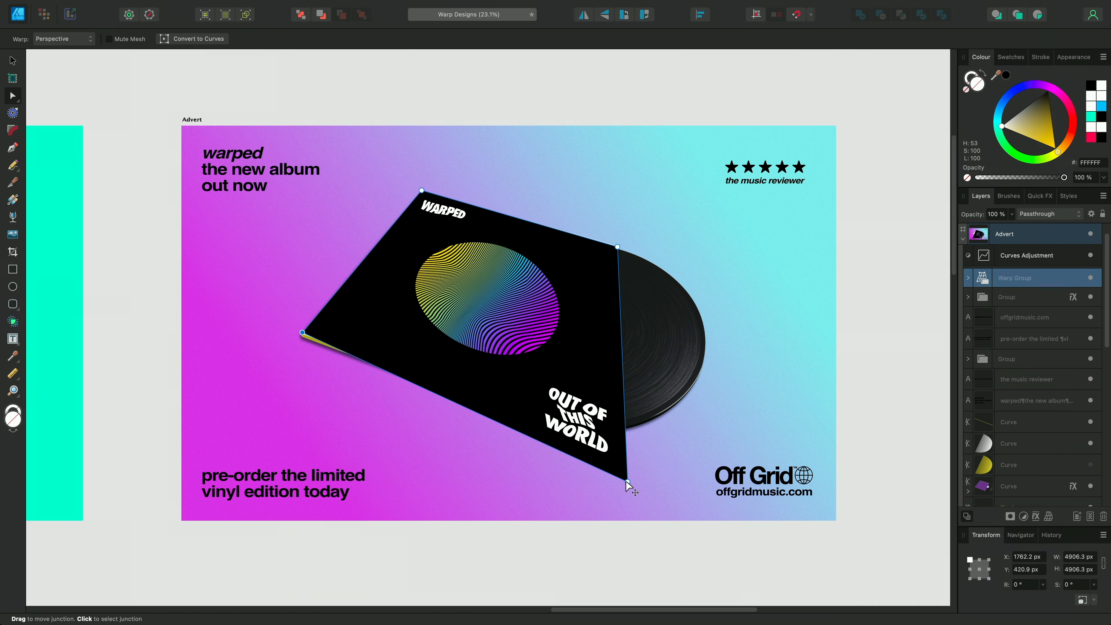
pyautogui.moveTo(627, 481); pyautogui.dragTo(537, 420)
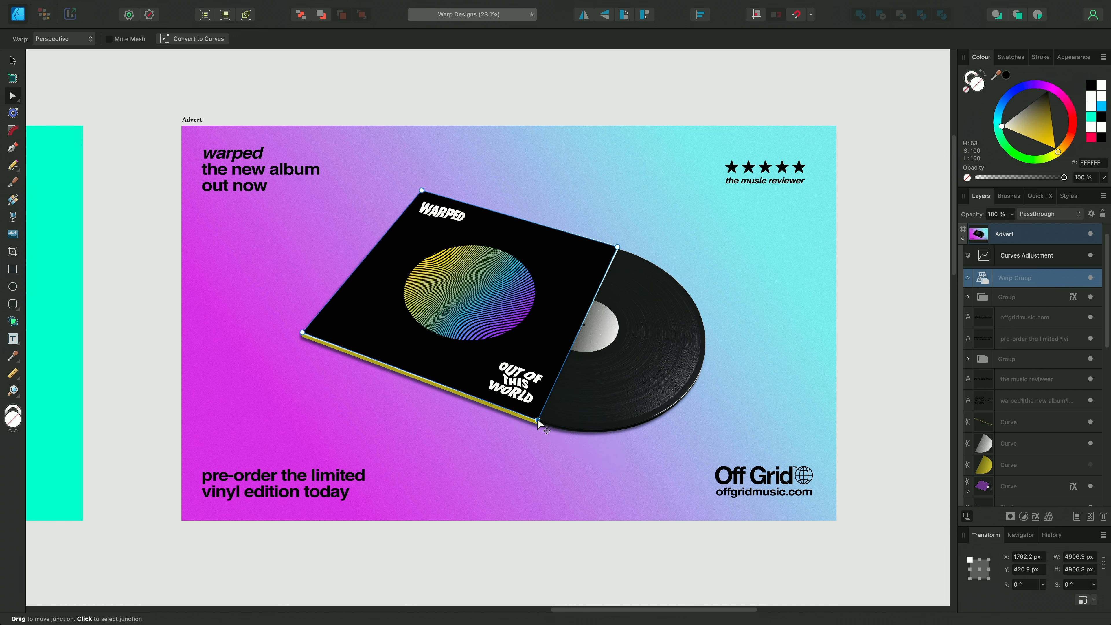
pyautogui.moveTo(617, 247); pyautogui.dragTo(618, 247)
pyautogui.moveTo(302, 333); pyautogui.dragTo(301, 334)
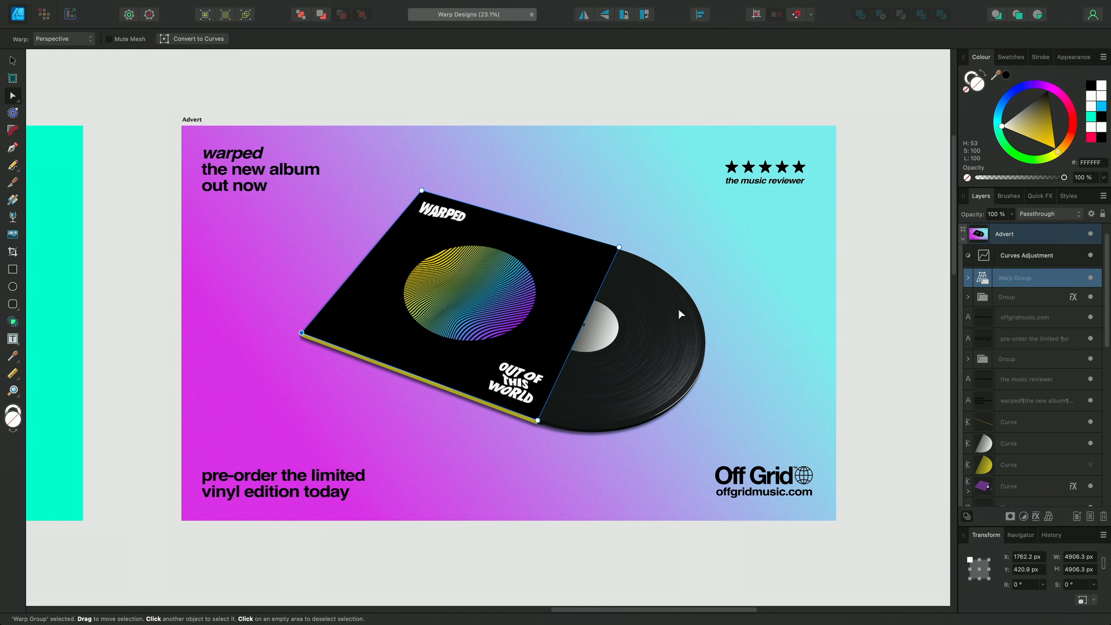
# Reopen the perspective warp for node editing and fine-tune its upper-right corner against the sleeve.
pyautogui.scroll(-2, 719, 314)
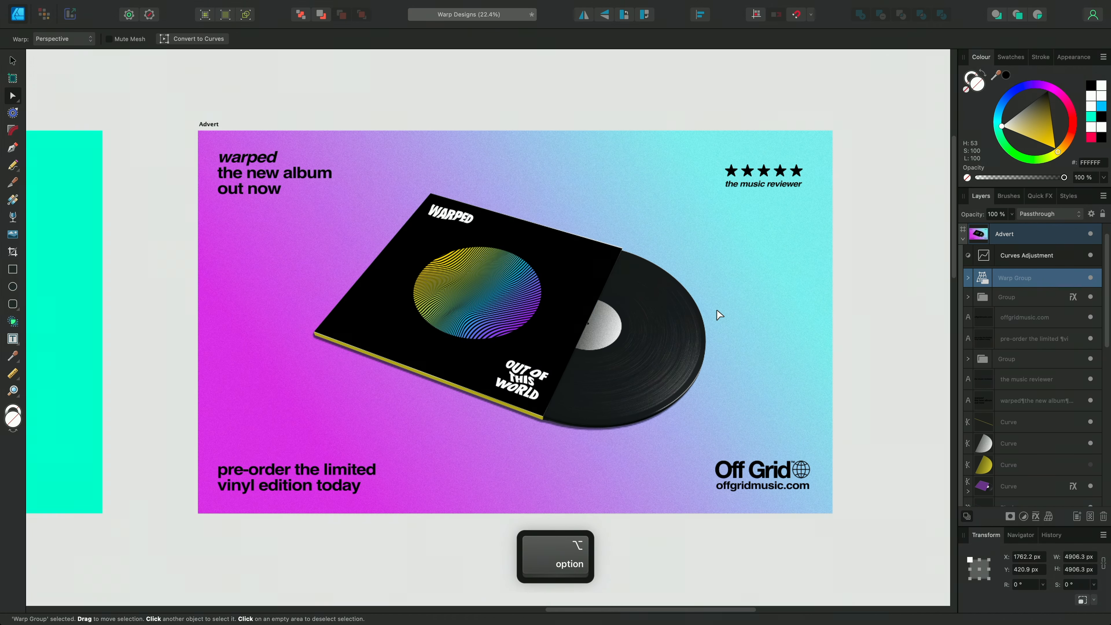
pyautogui.press('v')
pyautogui.press('a')
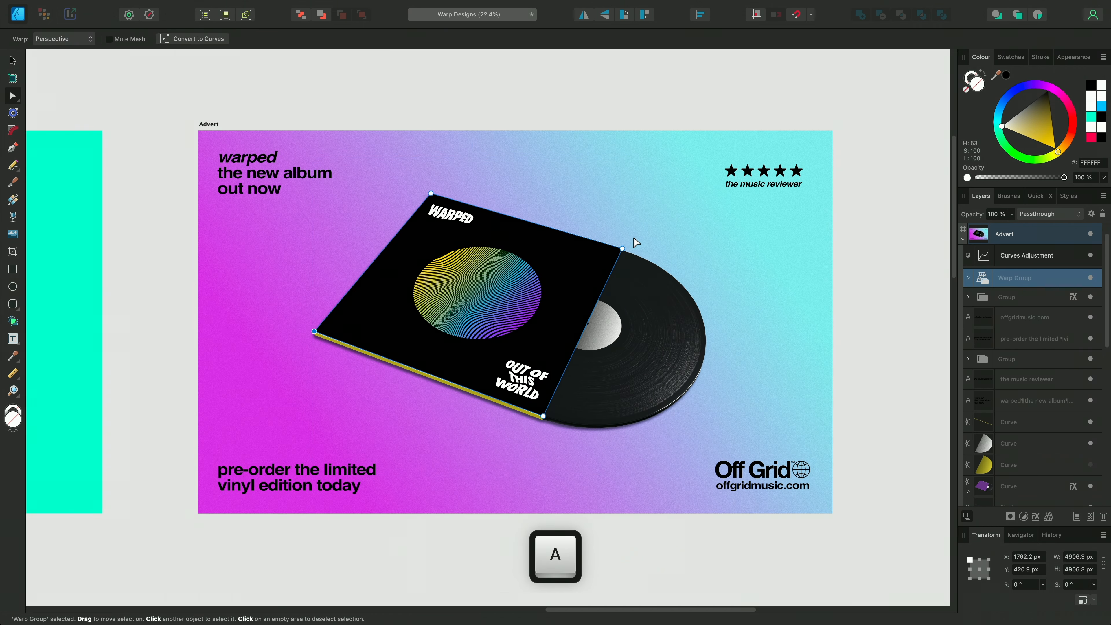
pyautogui.click(622, 249)
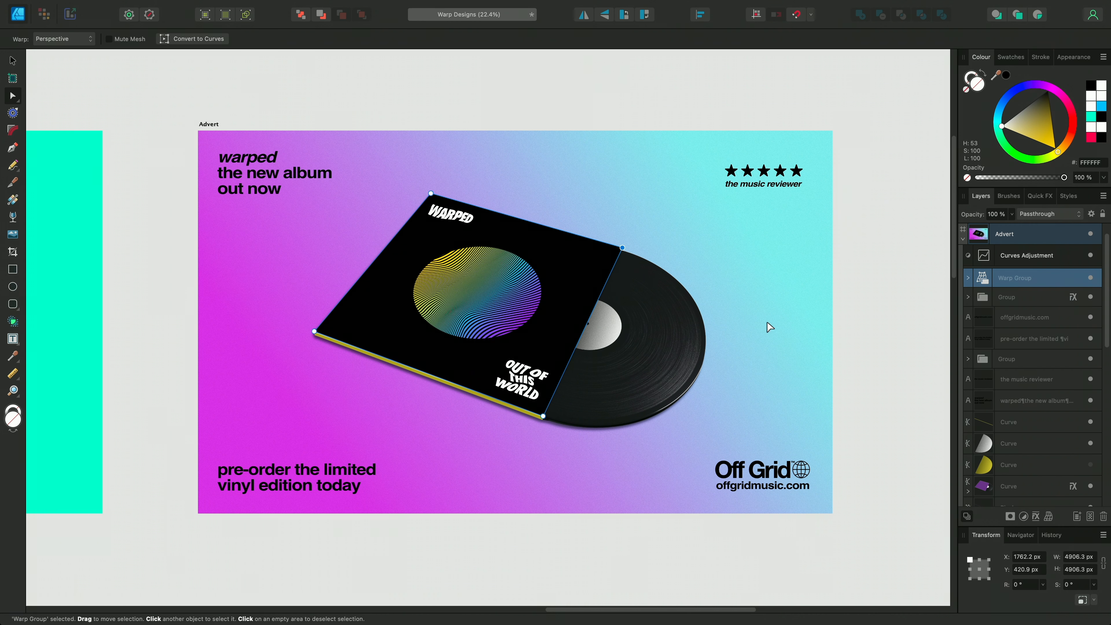
# Add a diagonal transparency gradient to the warped cover, from its upper-left edge towards the advert's lower-right corner, and deselect it.
pyautogui.click(13, 217)
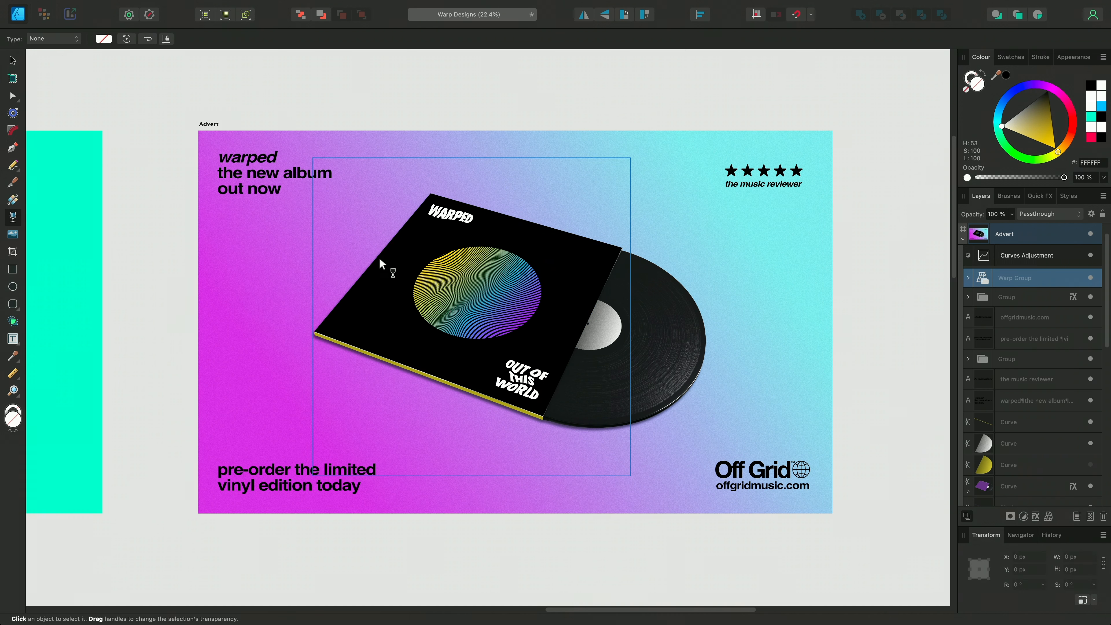
pyautogui.moveTo(379, 256); pyautogui.dragTo(901, 499)
pyautogui.press('v')
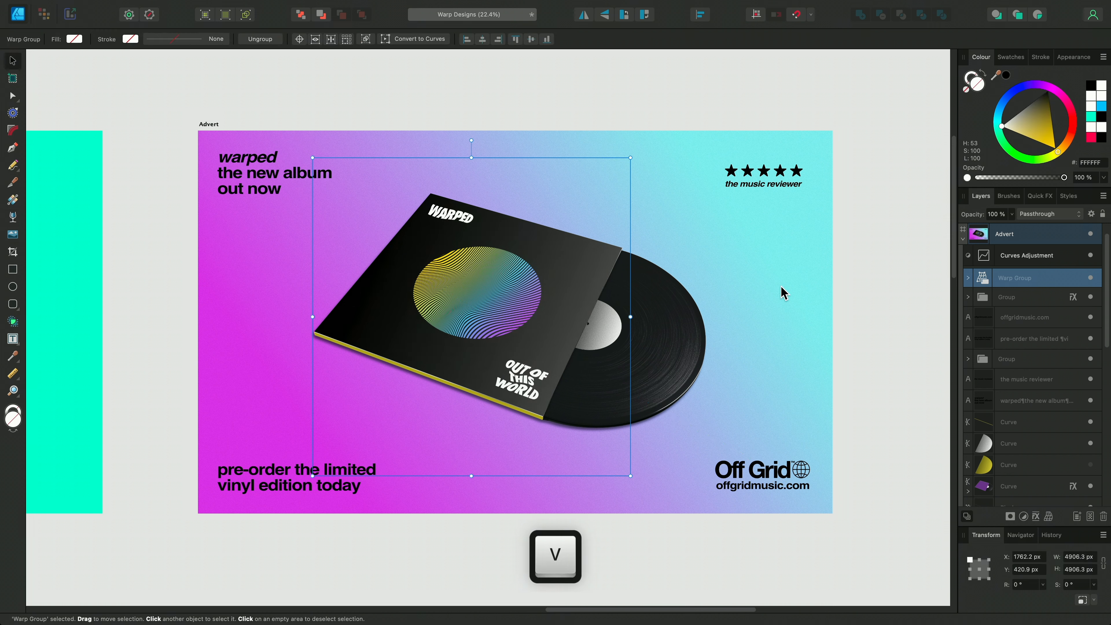
pyautogui.press('cmd+0')
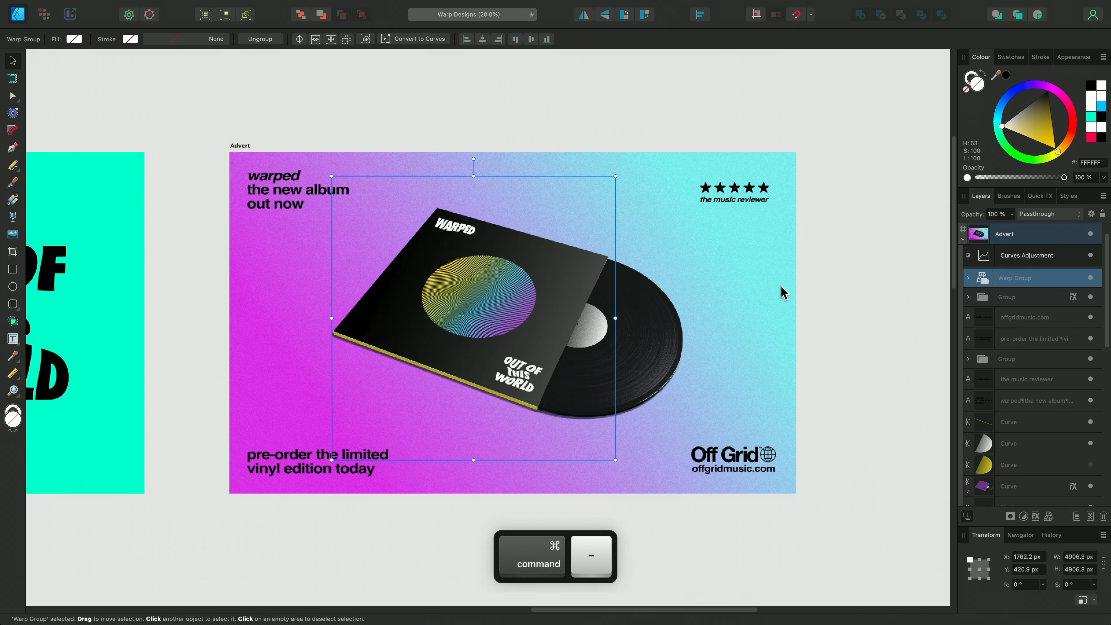
pyautogui.press('cmd+d')
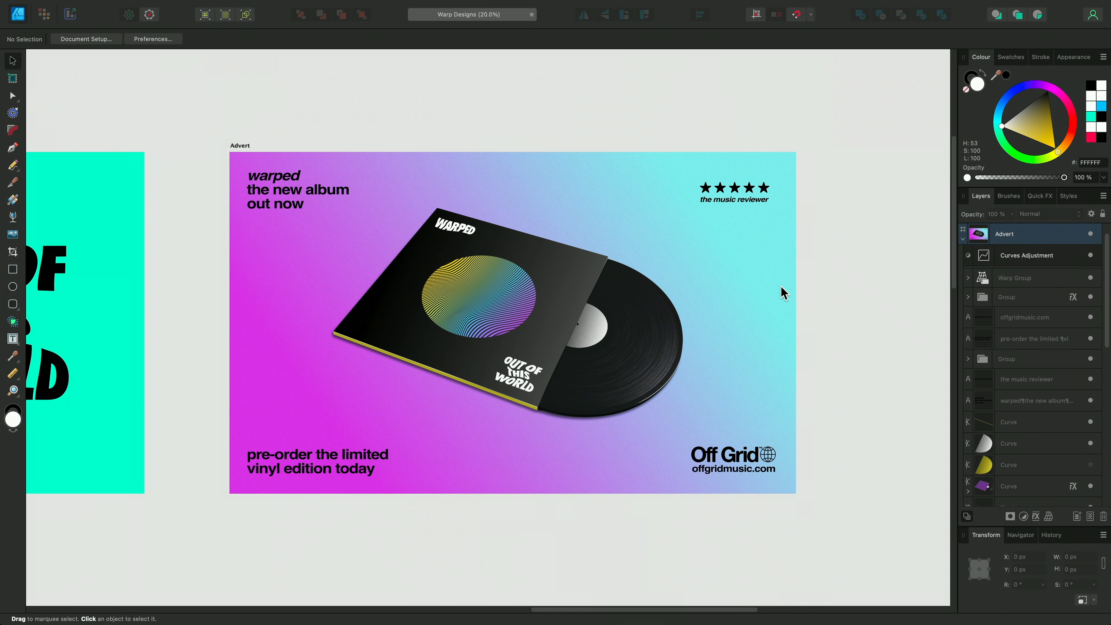
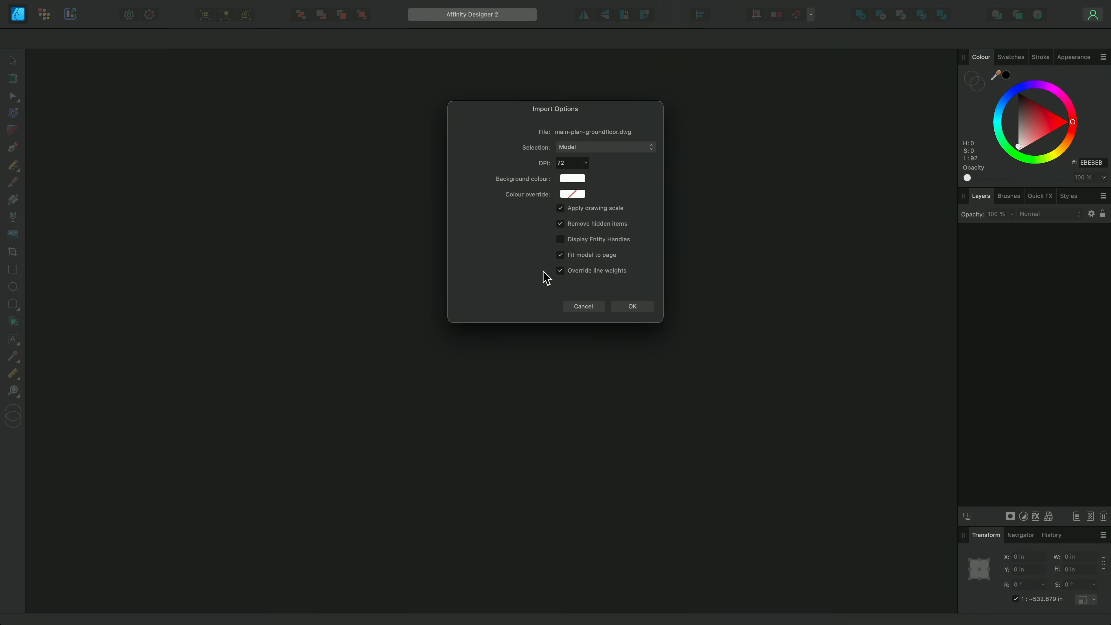
# Import the model of main-plan-groundfloor.dwg at 72 DPI with the line weight override turned off.
pyautogui.click(561, 270)
pyautogui.click(647, 310)
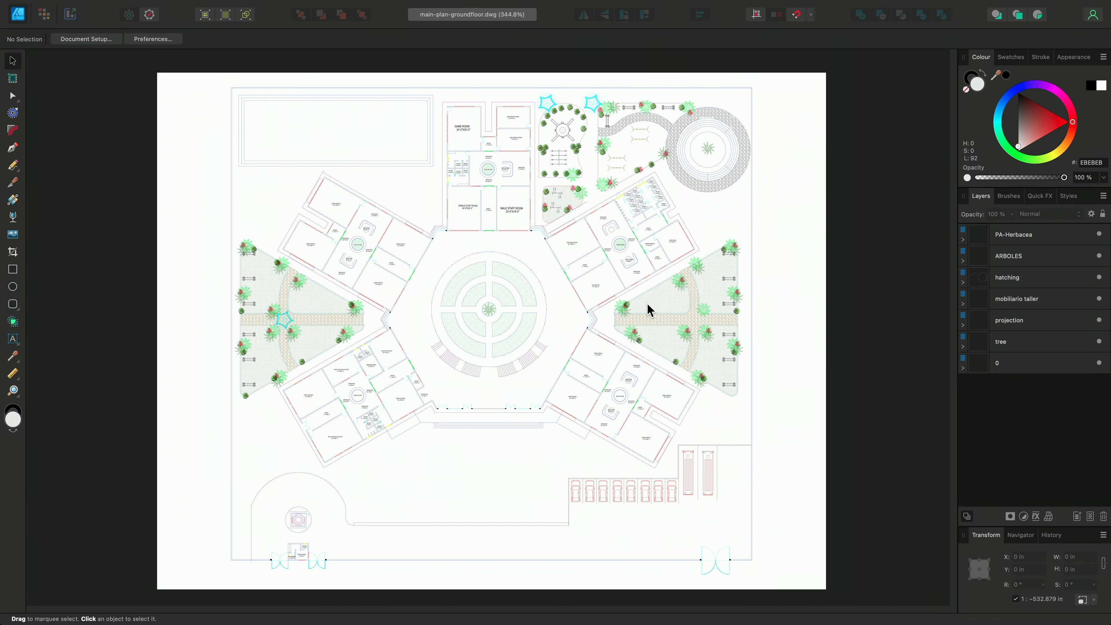
# Examine the contents of the ARBOLES, hatching and tree layers and the detail of the plan's central courtyard.
pyautogui.click(963, 261)
pyautogui.scroll(-5, 1004, 307)
pyautogui.scroll(5, 1004, 308)
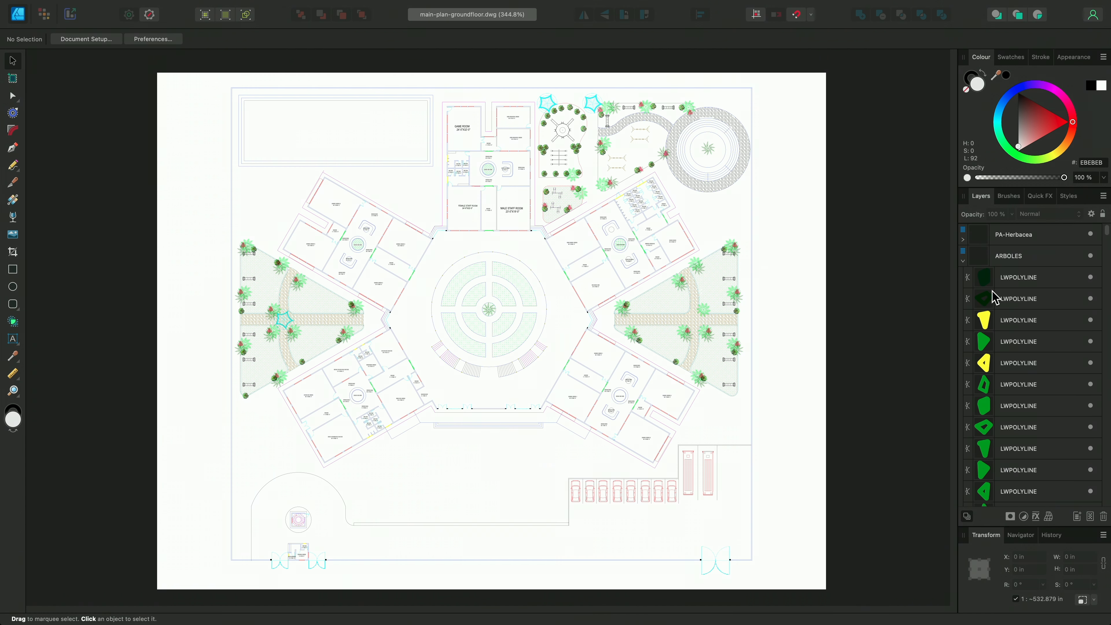
pyautogui.click(964, 260)
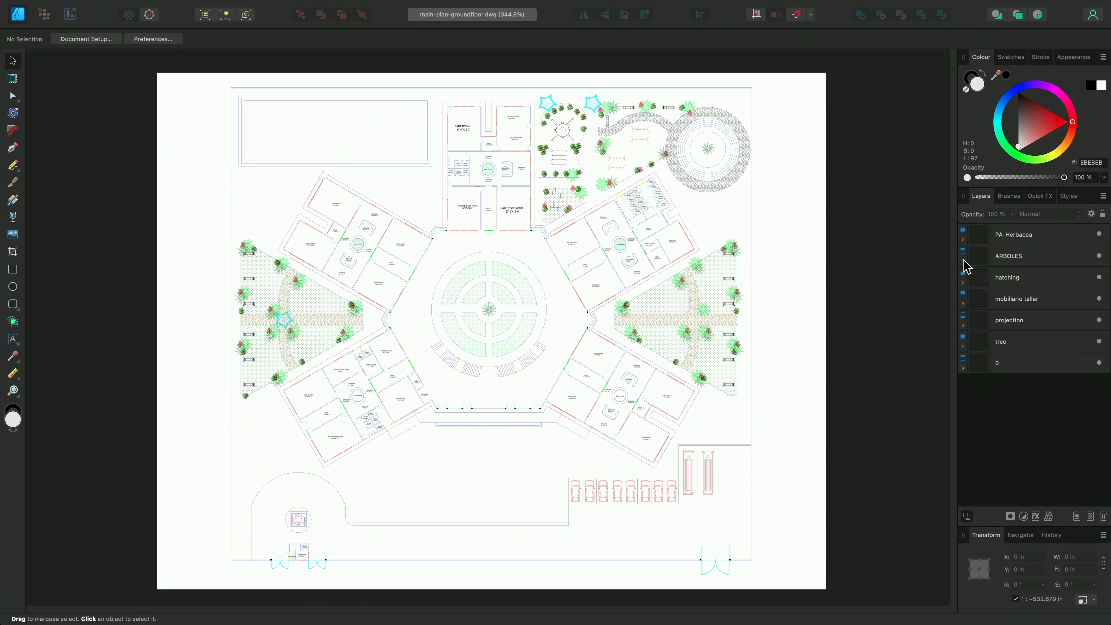
pyautogui.click(963, 282)
pyautogui.click(963, 282)
pyautogui.click(963, 345)
pyautogui.click(963, 346)
pyautogui.scroll(6, 524, 278)
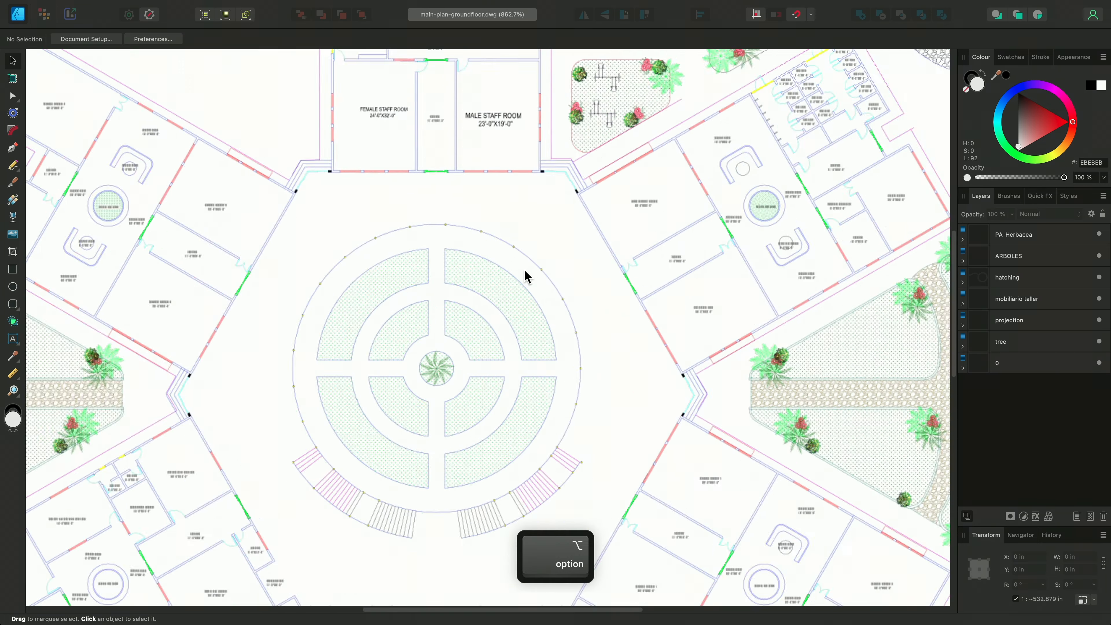
# Try a 3 pt stroke and a diameter of about 1105 in on the courtyard's outer circle, and undo both changes.
pyautogui.scroll(-1, 600, 219)
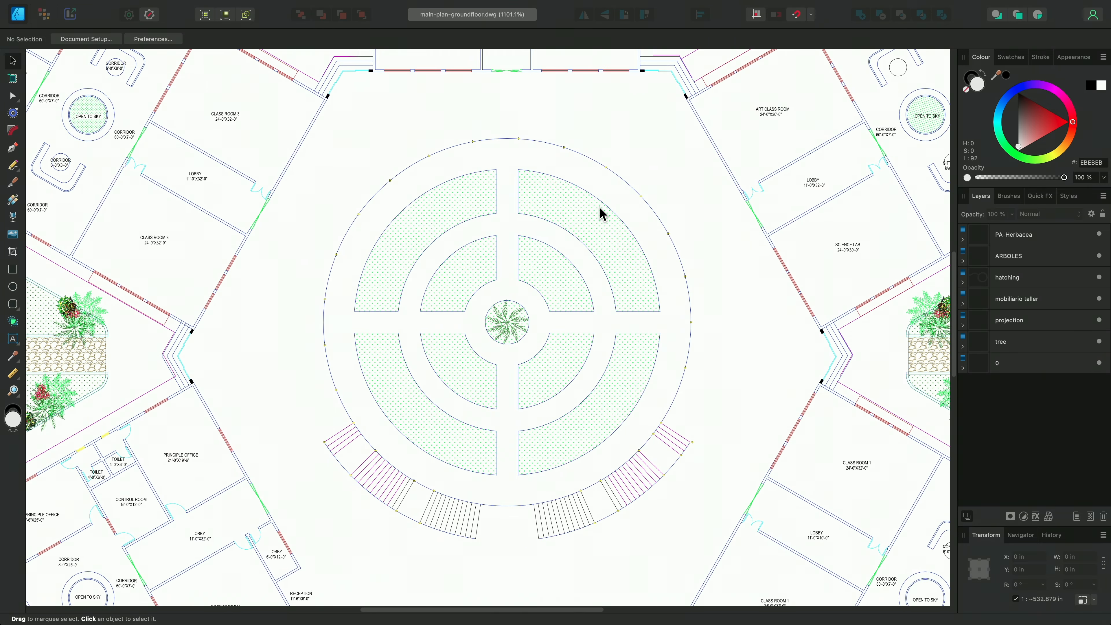
pyautogui.click(598, 166)
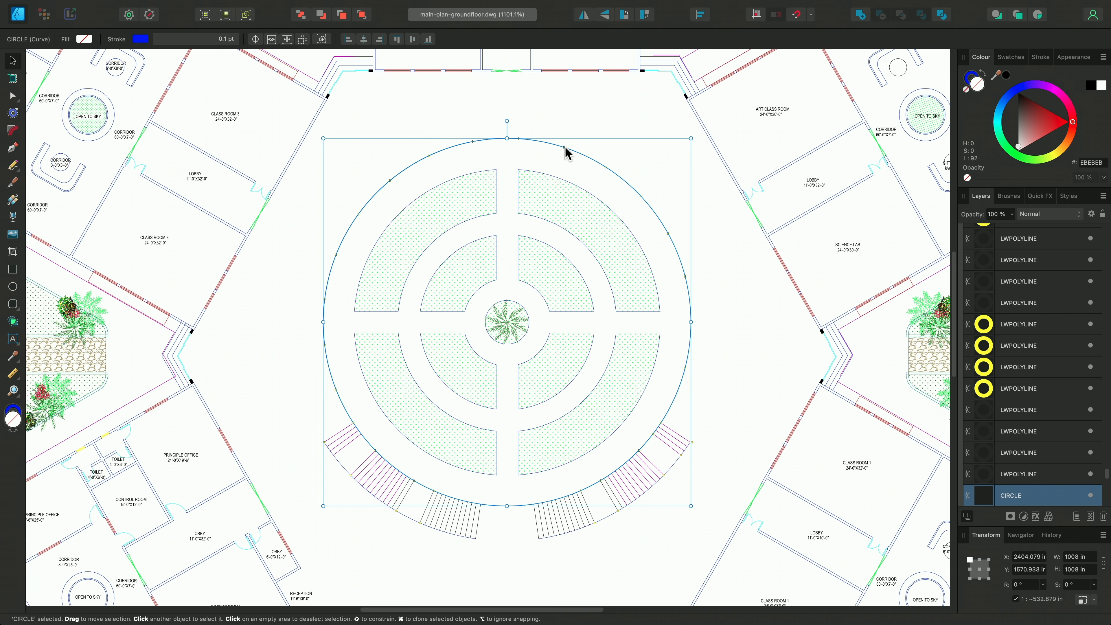
pyautogui.click(224, 39)
pyautogui.moveTo(156, 76); pyautogui.dragTo(174, 78)
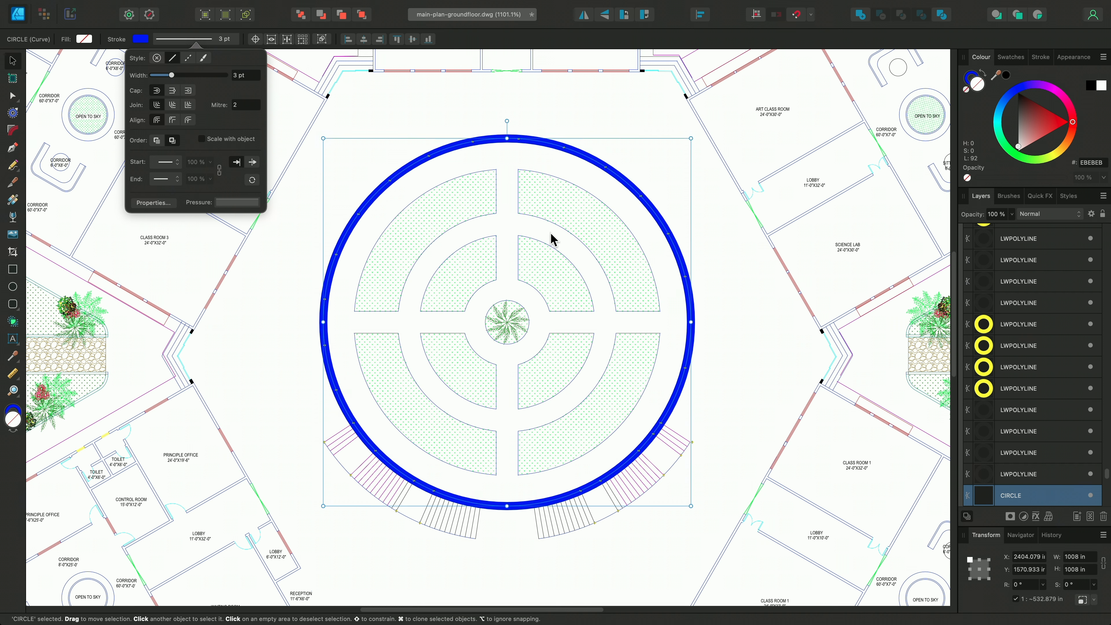
pyautogui.click(691, 306)
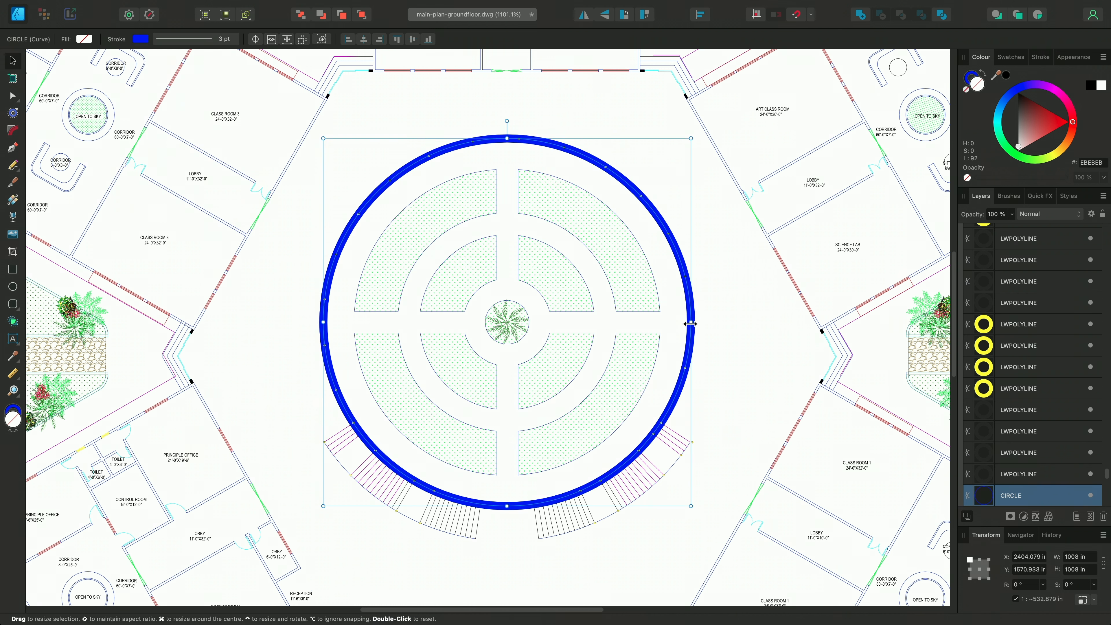
pyautogui.moveTo(691, 323); pyautogui.dragTo(712, 318)
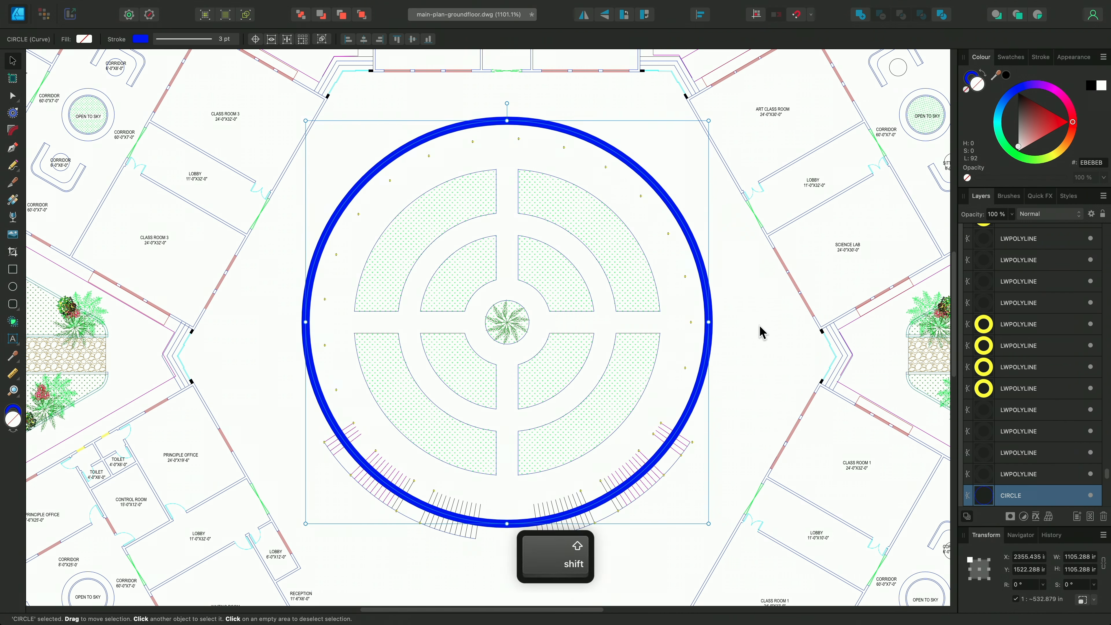
pyautogui.hotkey('ctrl', 'z')
pyautogui.press('super+z')
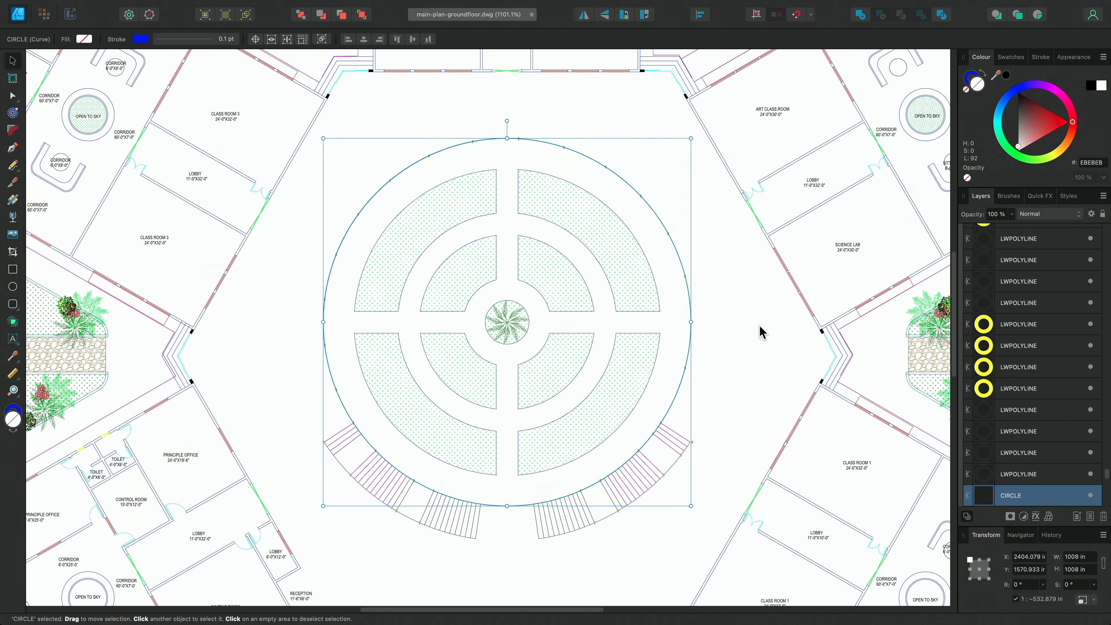
# Create a new A3 landscape print document, 420 × 297 mm at 300 DPI, with margins turned off.
pyautogui.press('super+n')
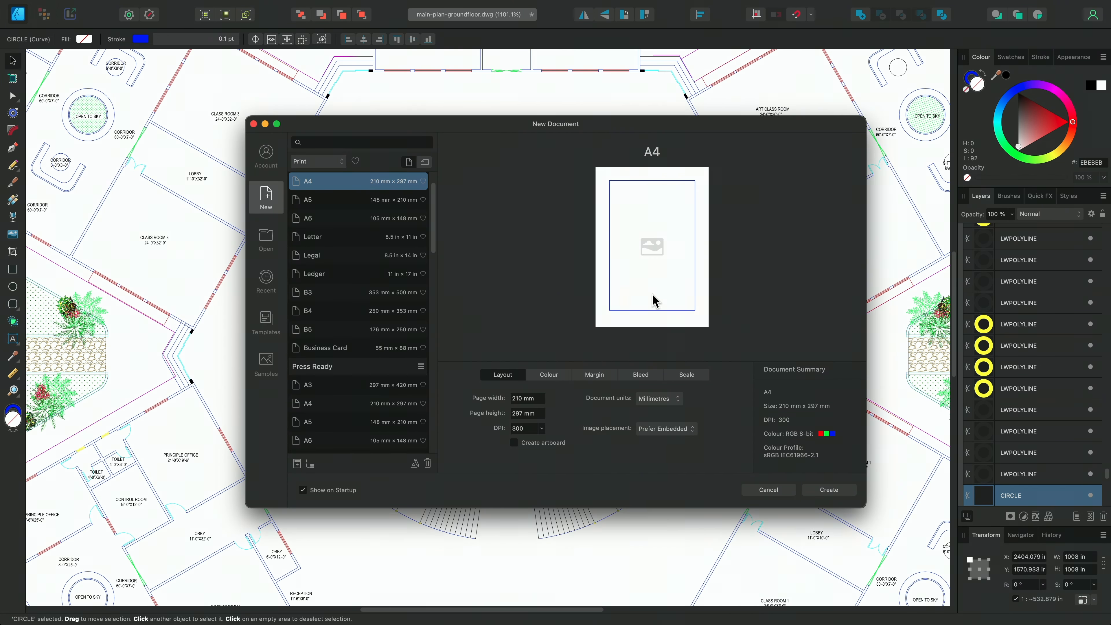
pyautogui.scroll(2, 372, 310)
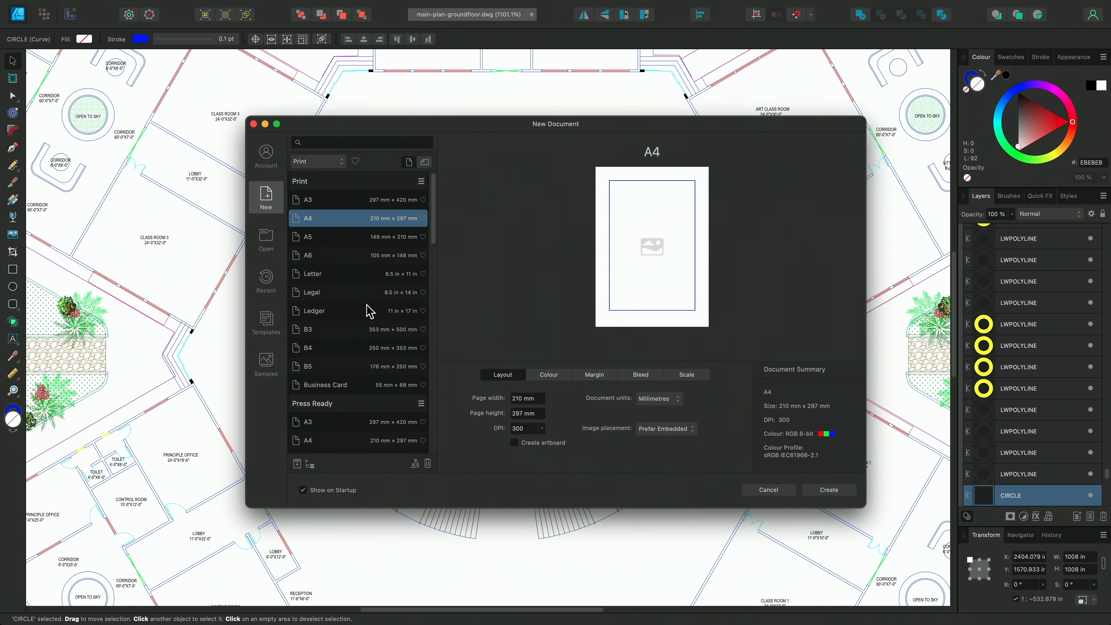
pyautogui.click(339, 204)
pyautogui.click(425, 162)
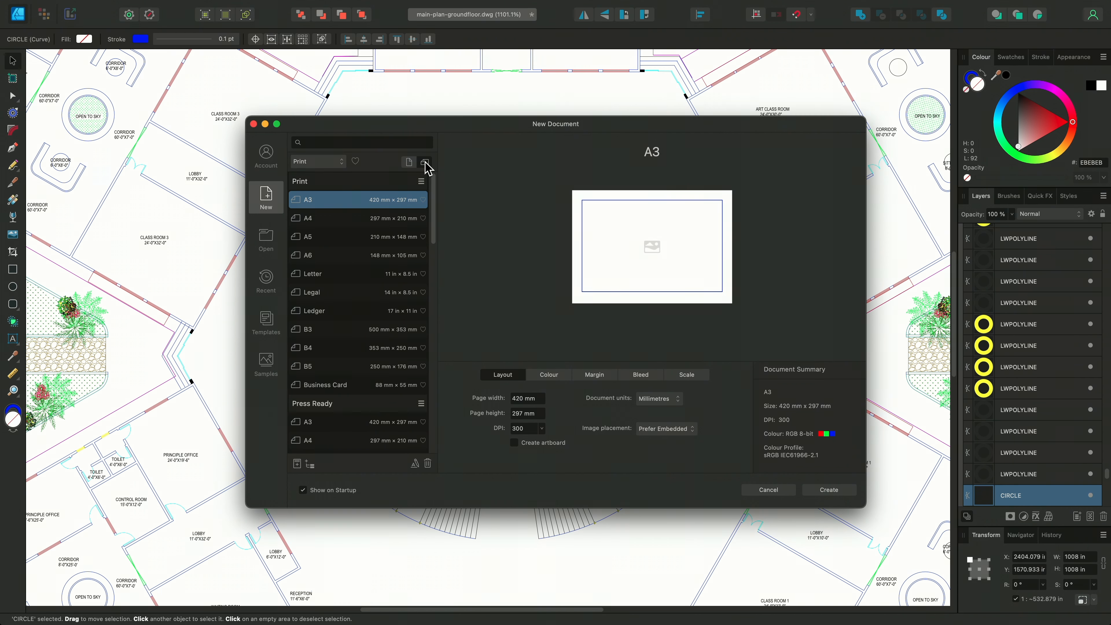
pyautogui.click(598, 376)
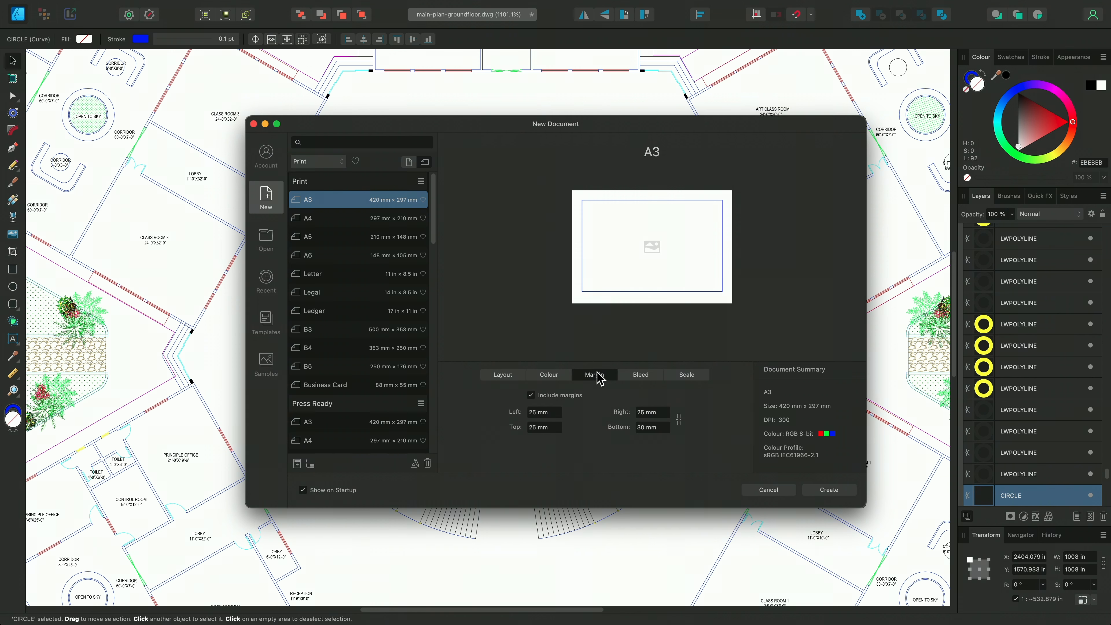
pyautogui.click(571, 398)
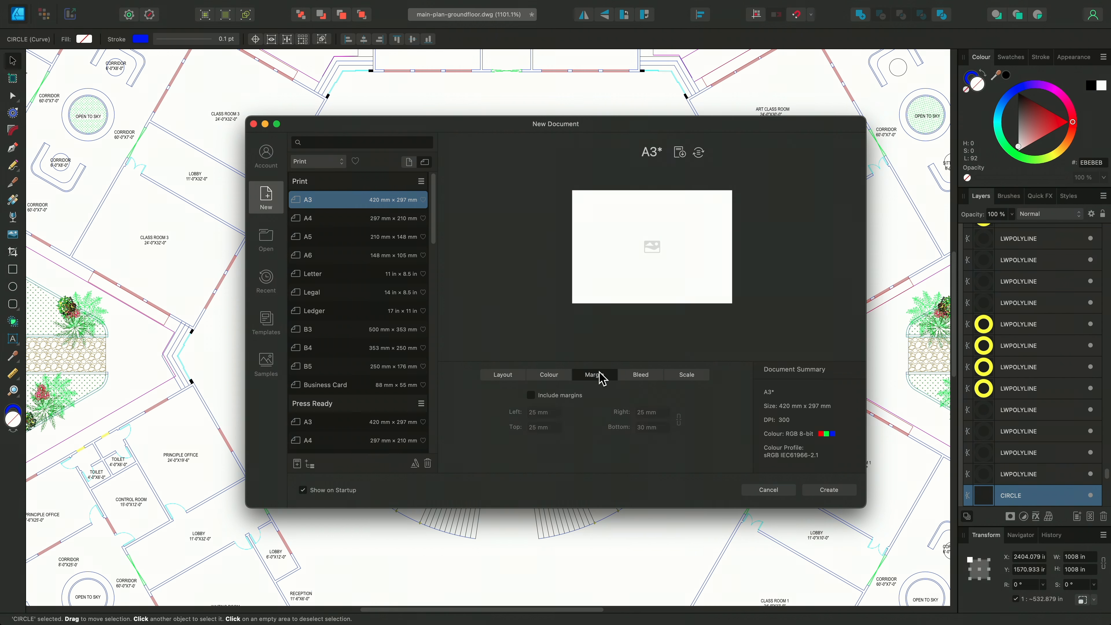
pyautogui.click(516, 376)
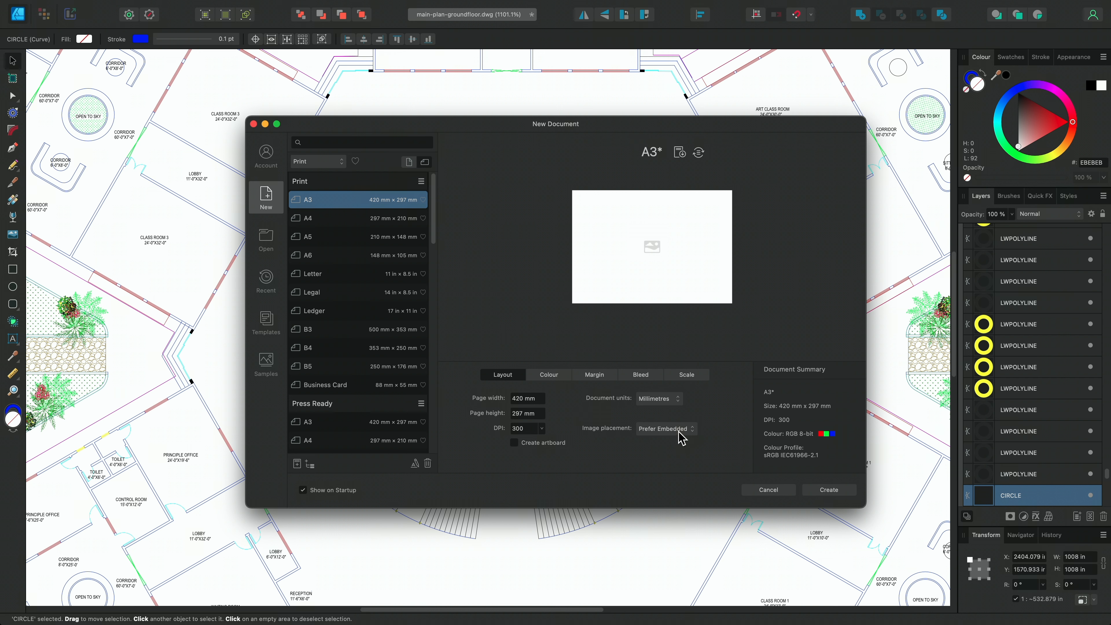
pyautogui.click(837, 490)
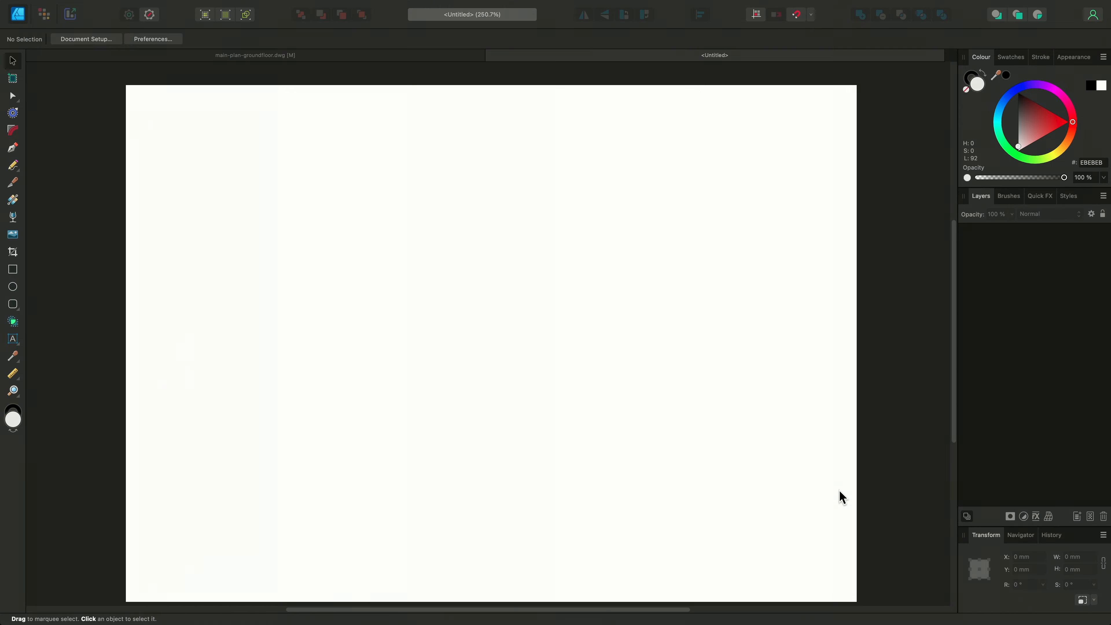
# Place the model of main-plan-groundfloor.dwg at 72 DPI on the blank page, about 357 × 276 mm in size.
pyautogui.press('space')
pyautogui.moveTo(841, 497); pyautogui.dragTo(841, 489)
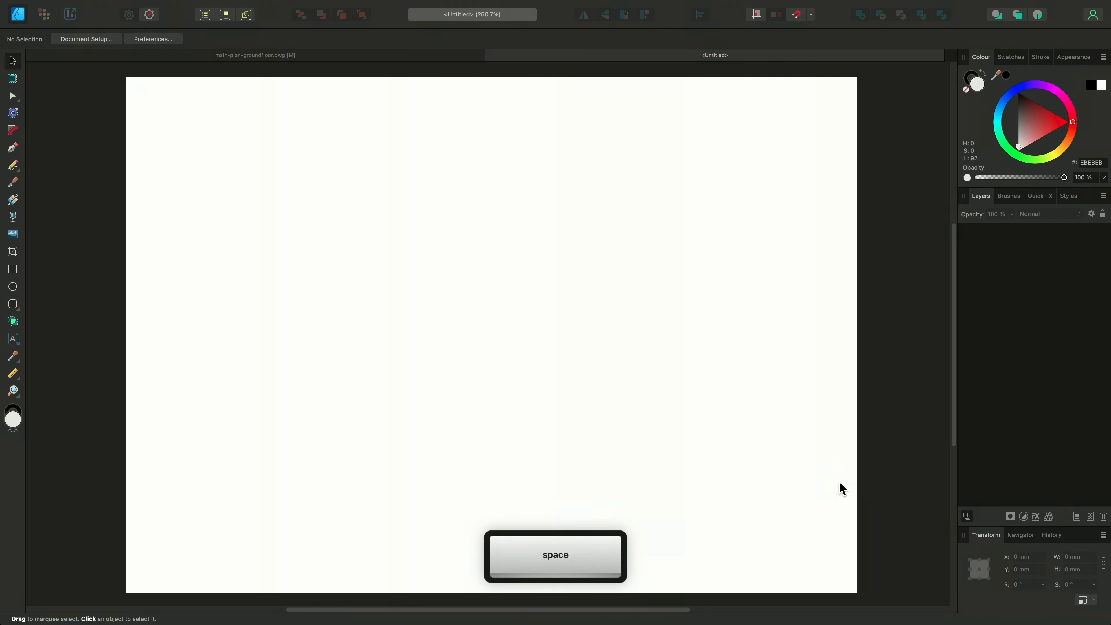
pyautogui.click(14, 236)
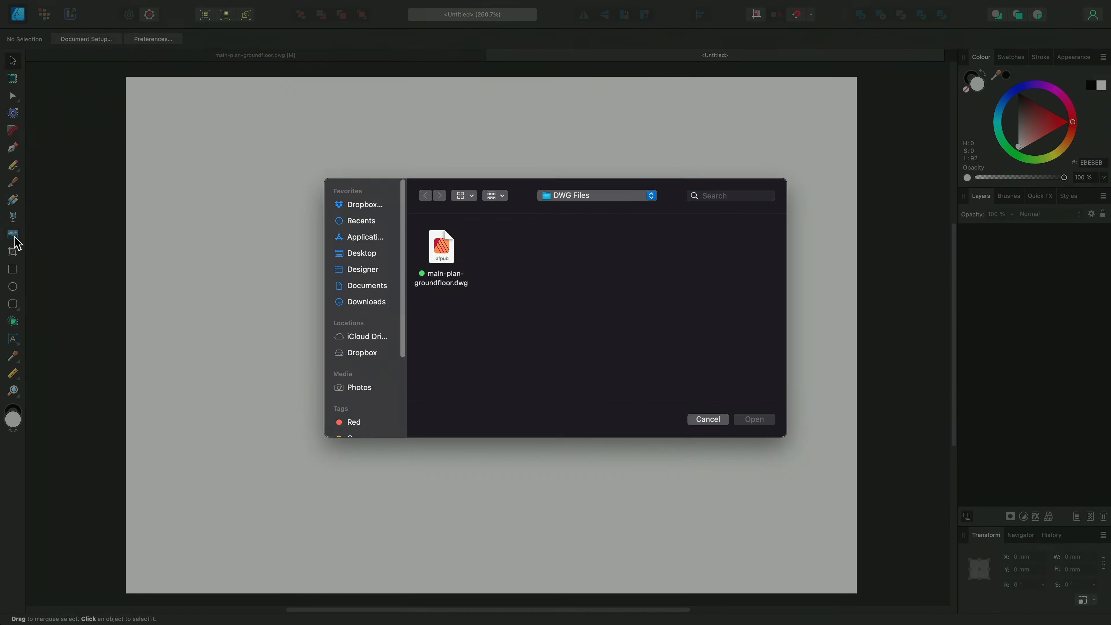
pyautogui.click(451, 266)
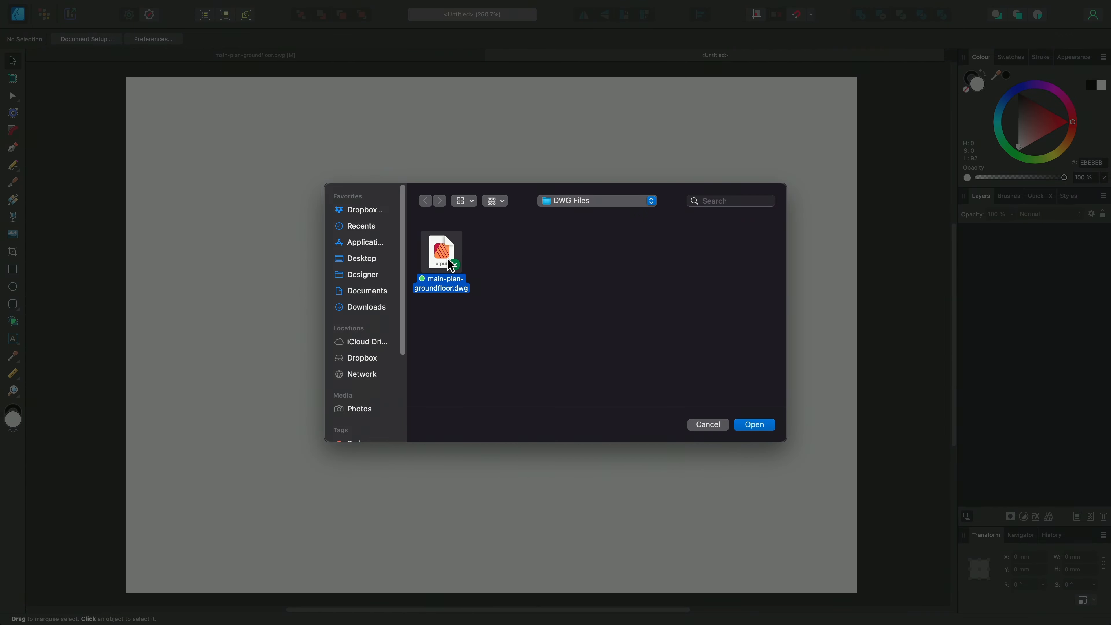
pyautogui.click(755, 425)
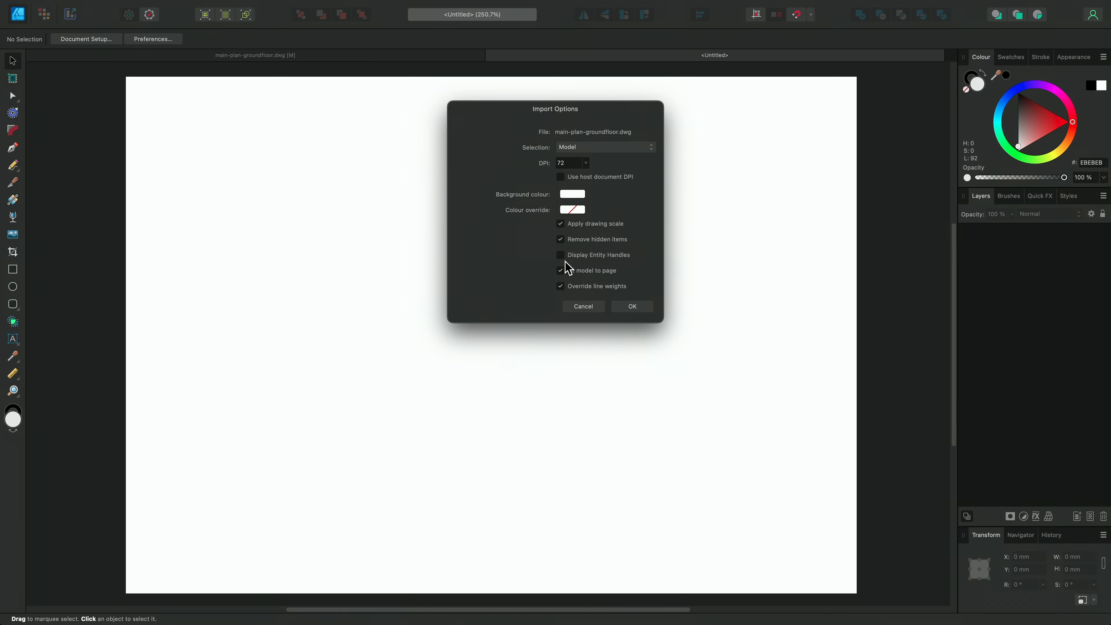
pyautogui.click(633, 307)
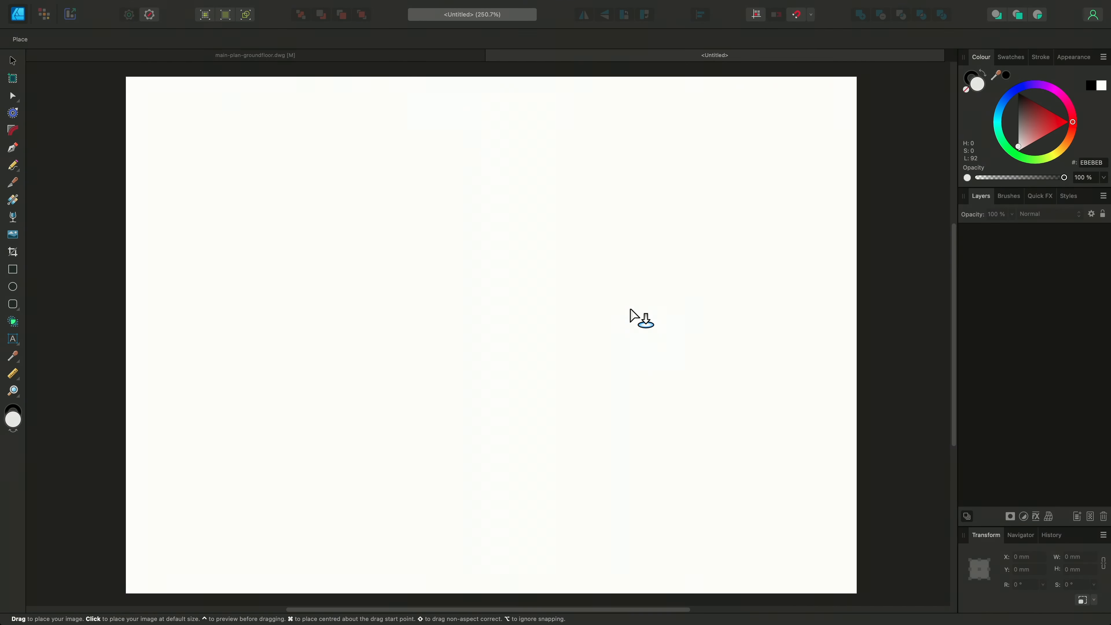
pyautogui.moveTo(163, 105); pyautogui.dragTo(848, 407)
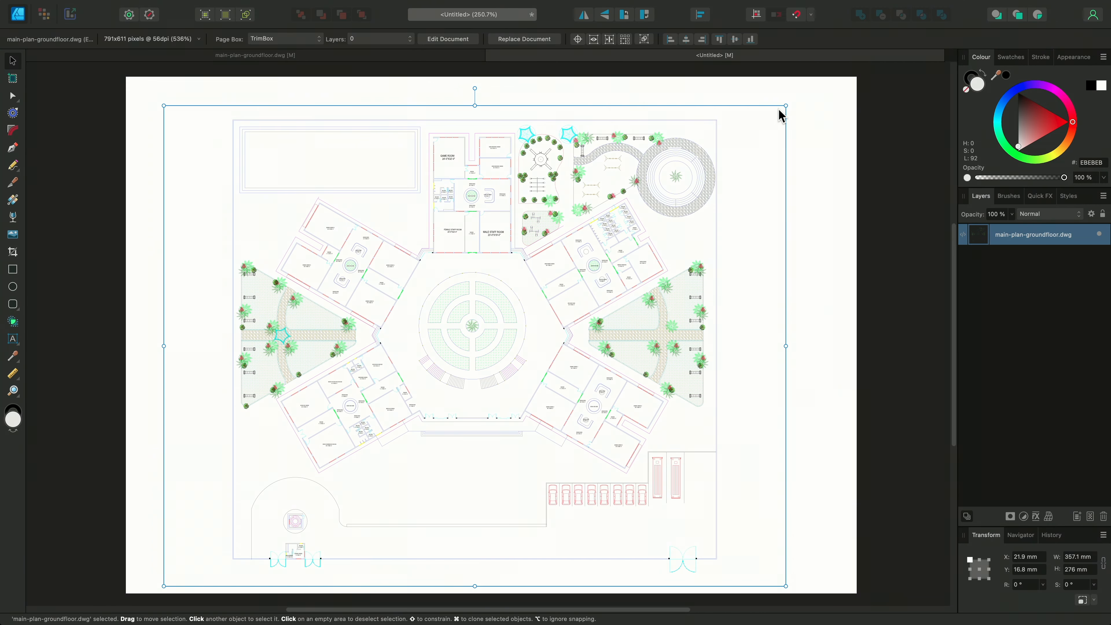
# Enlarge the placed plan to about 375 × 290 mm and centre it horizontally and vertically on the page.
pyautogui.moveTo(786, 106); pyautogui.dragTo(801, 93)
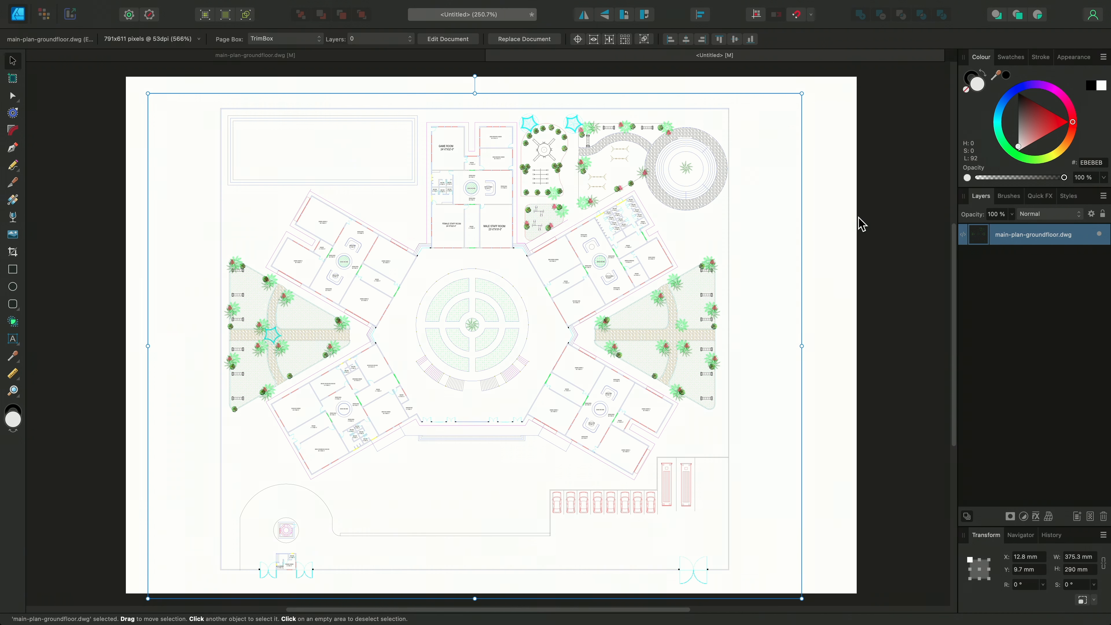
pyautogui.click(686, 40)
pyautogui.click(735, 39)
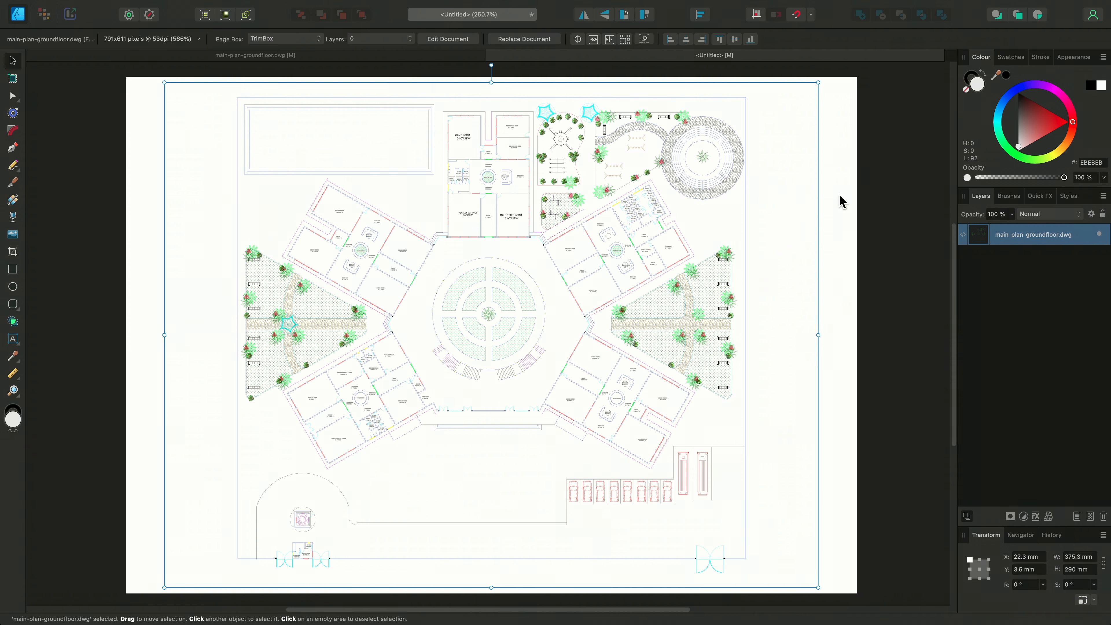
# Review the placed plan's DPI and scale settings and its page box options.
pyautogui.click(200, 40)
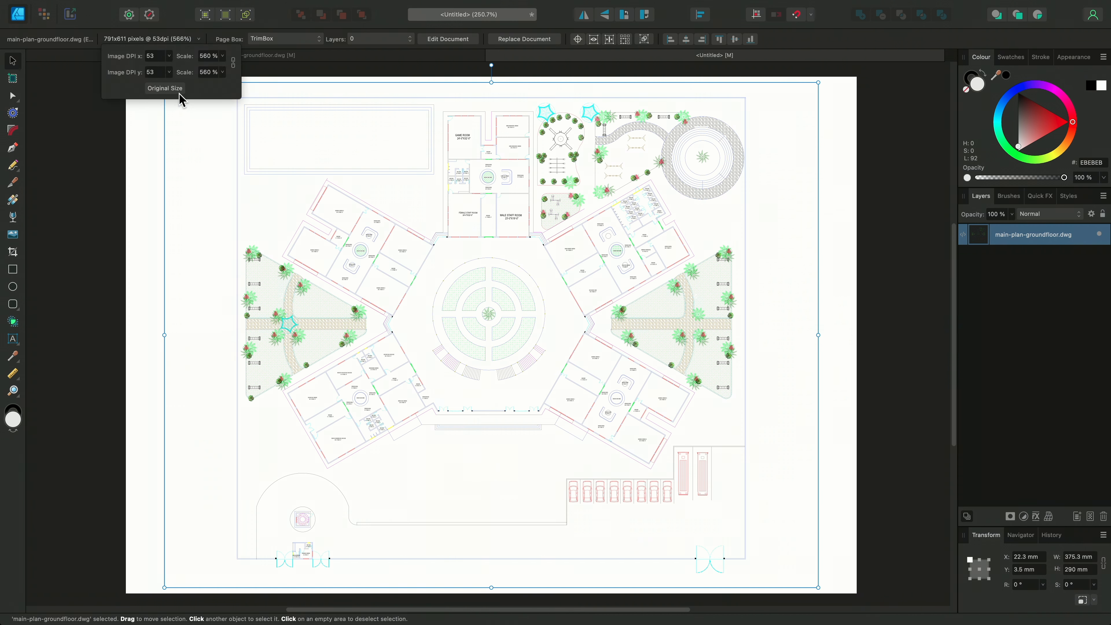
pyautogui.click(199, 39)
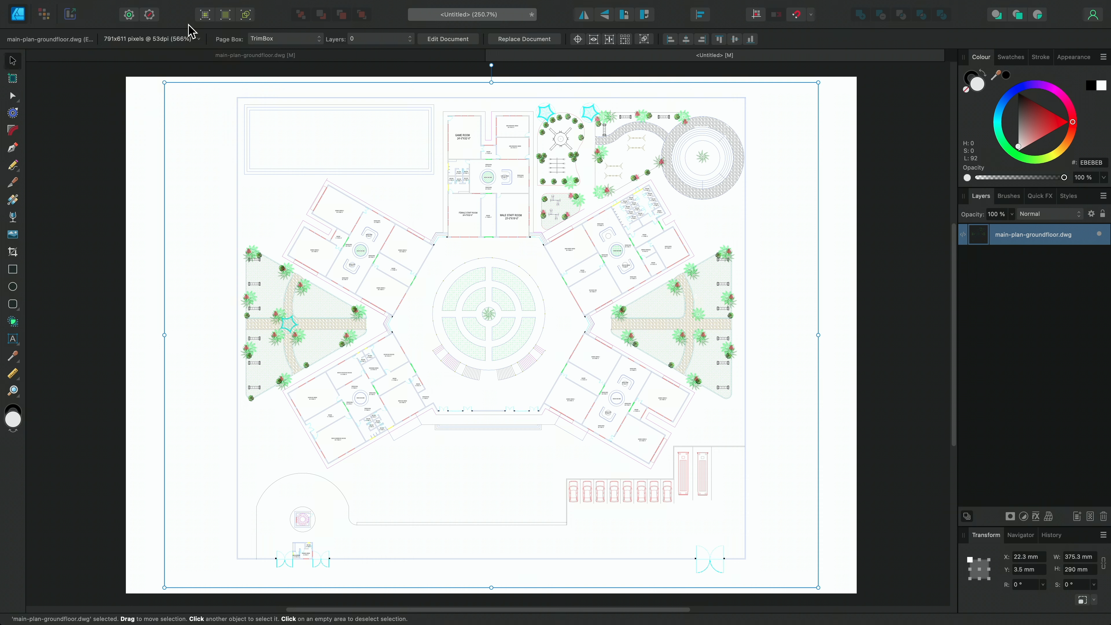
pyautogui.click(310, 38)
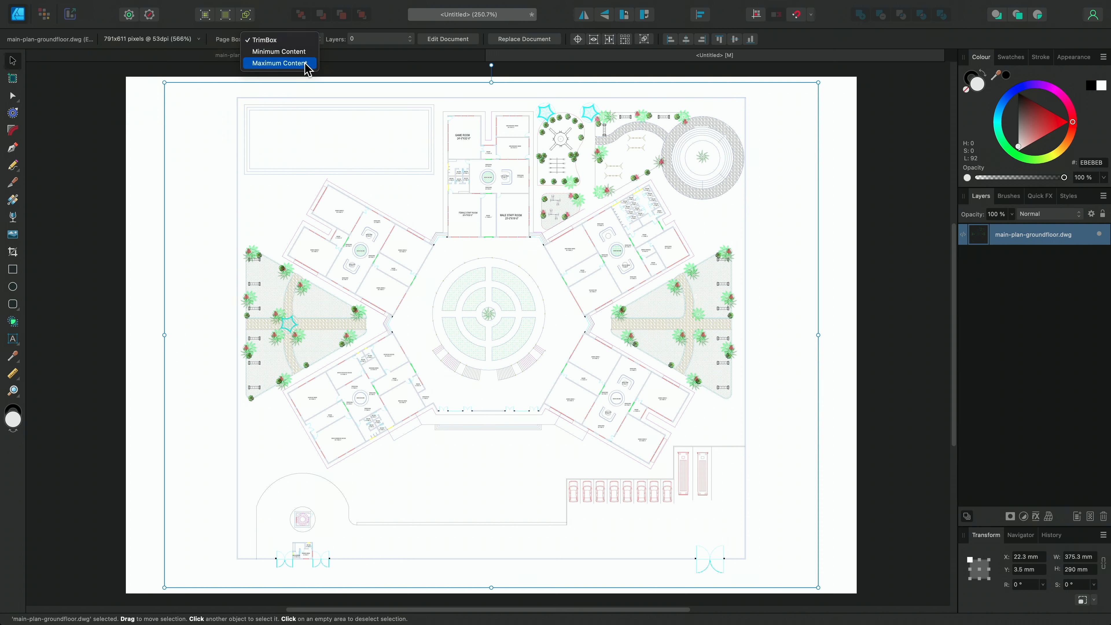
pyautogui.click(388, 26)
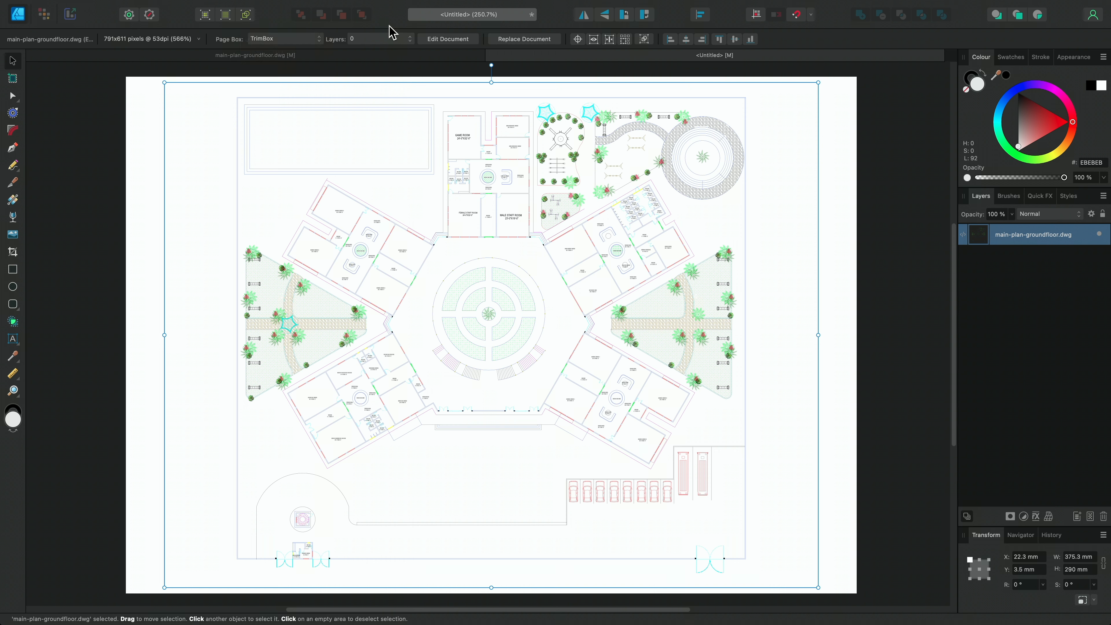
# Hide layer 0 of the placed plan and show it again.
pyautogui.click(399, 39)
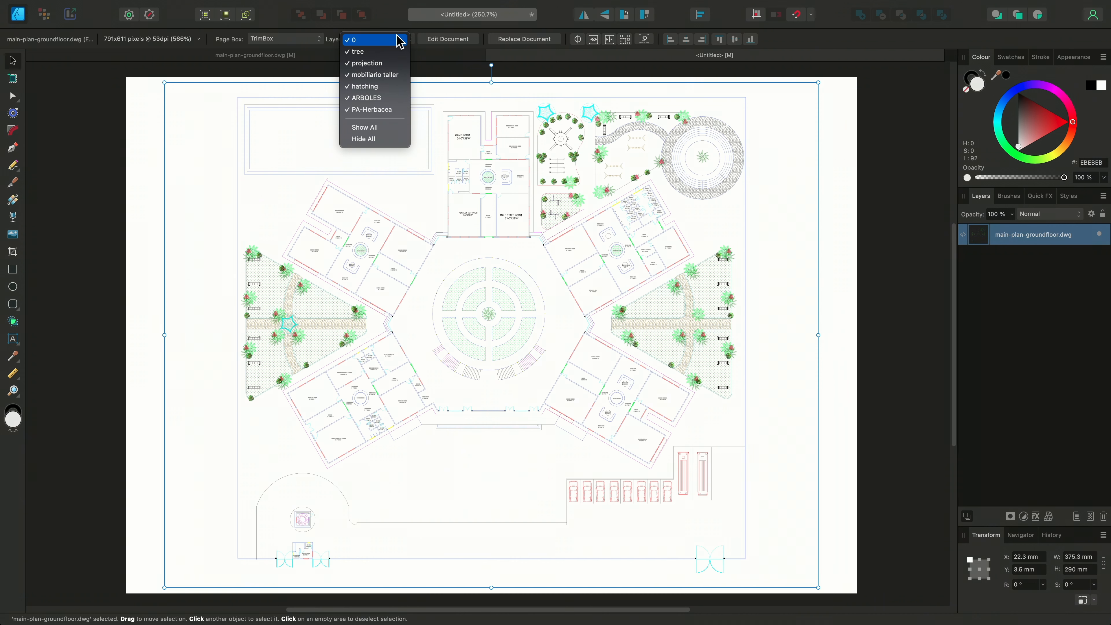
pyautogui.click(399, 40)
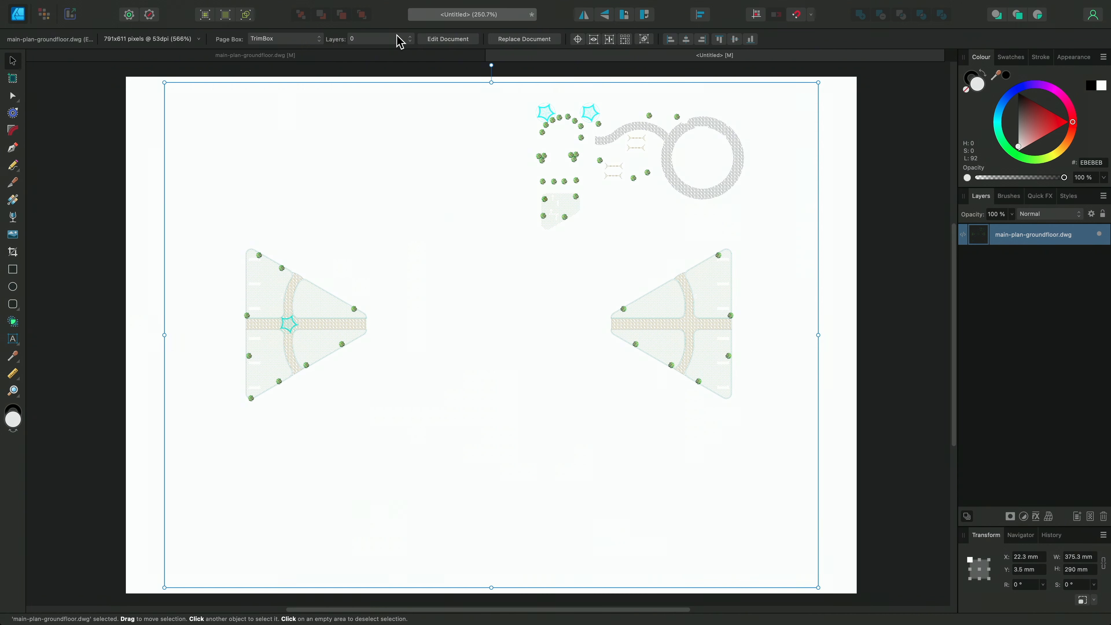
pyautogui.click(399, 40)
pyautogui.click(396, 40)
# Hide the placed plan's projection, hatching and ARBOLES layers, and restore the visibility of all layers.
pyautogui.click(395, 43)
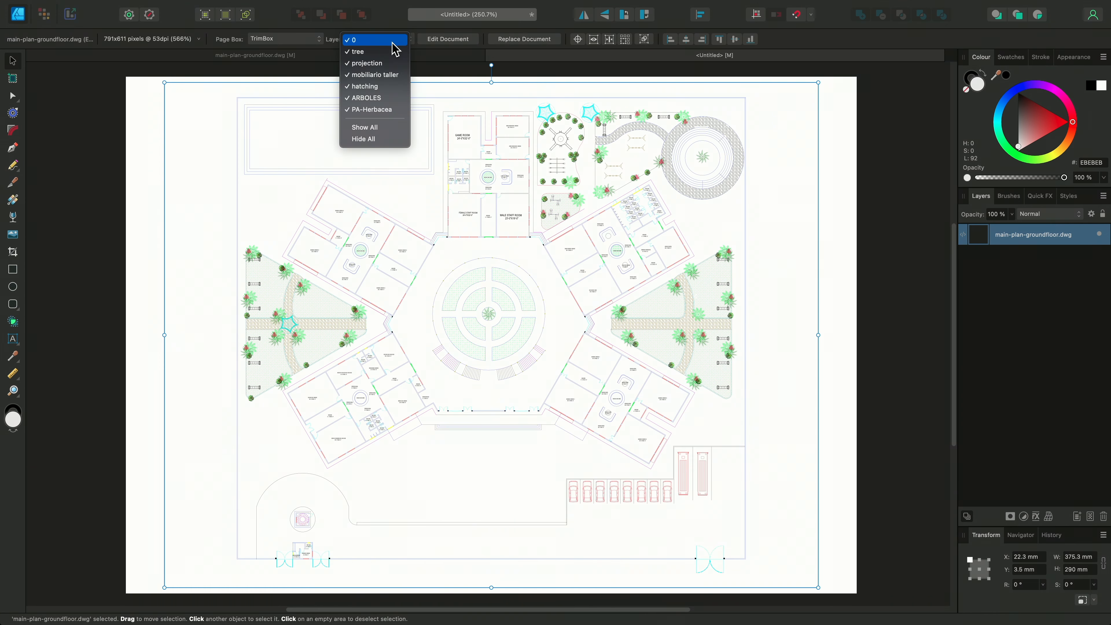
pyautogui.click(395, 63)
pyautogui.click(394, 41)
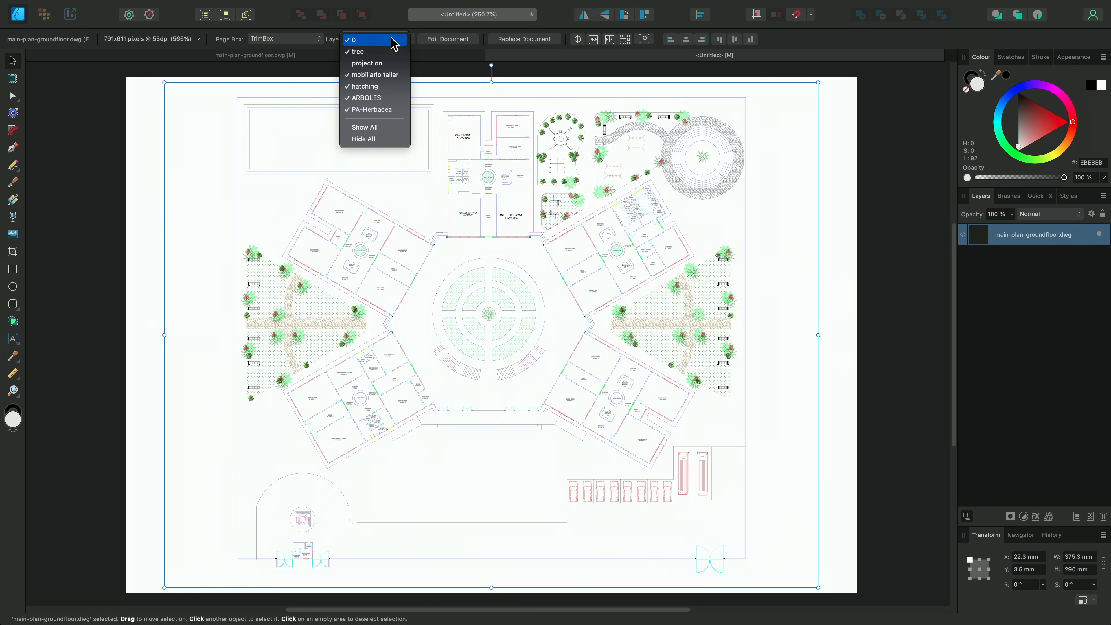
pyautogui.click(387, 87)
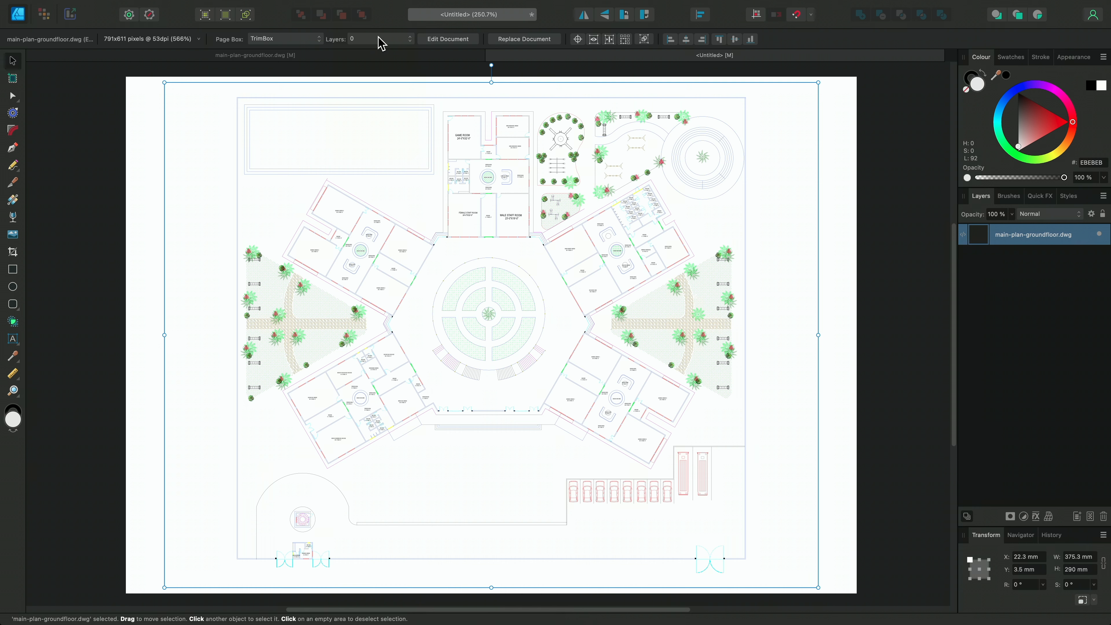
pyautogui.click(382, 44)
pyautogui.click(385, 104)
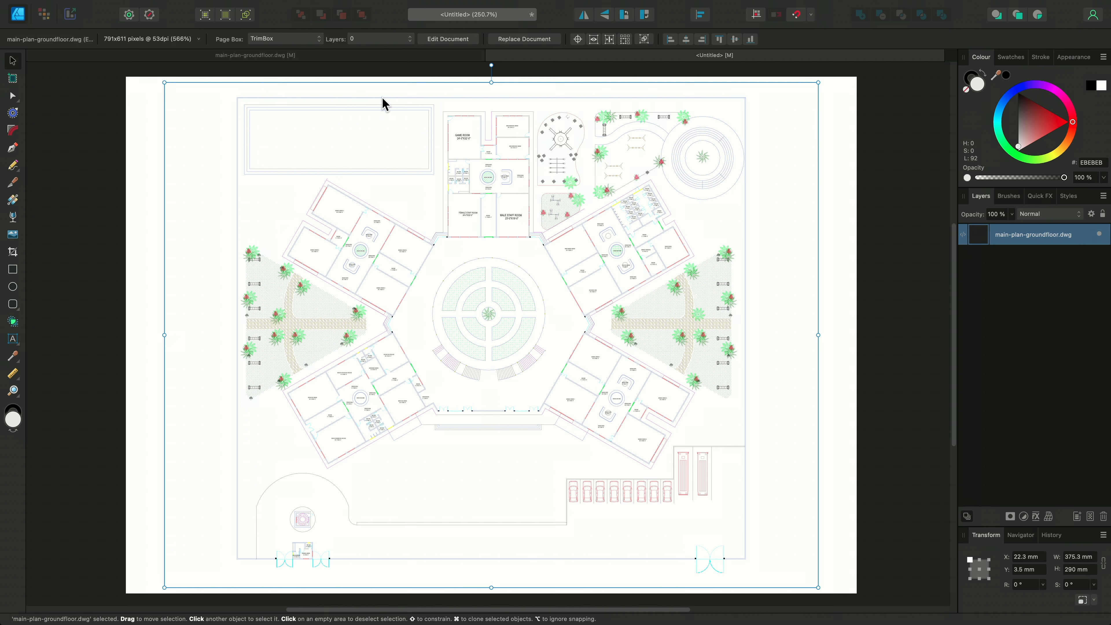
pyautogui.click(395, 39)
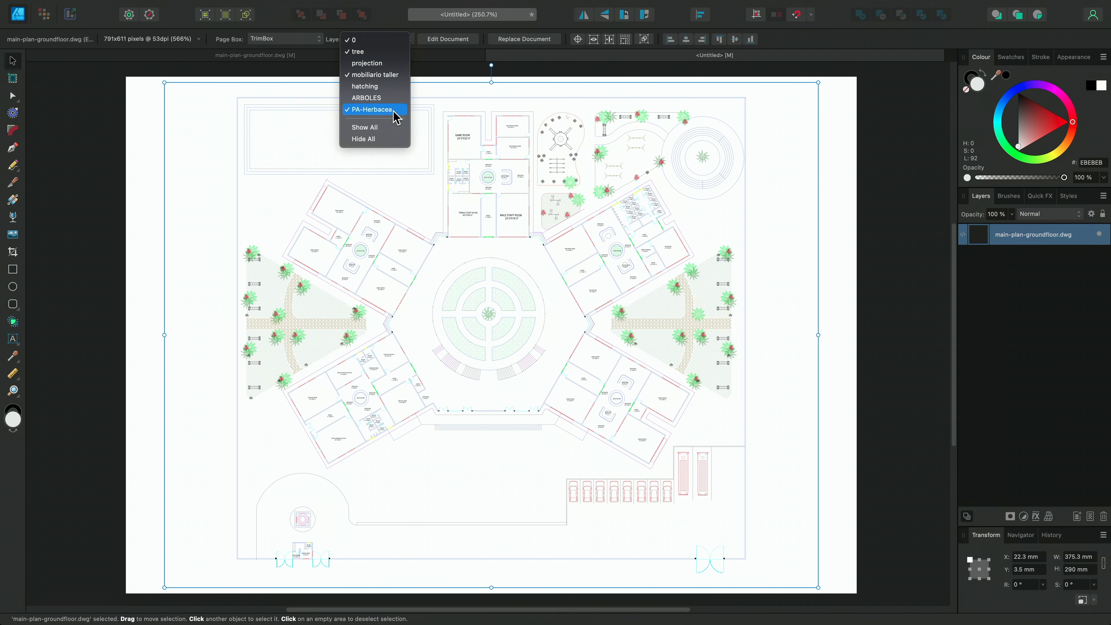
pyautogui.click(397, 128)
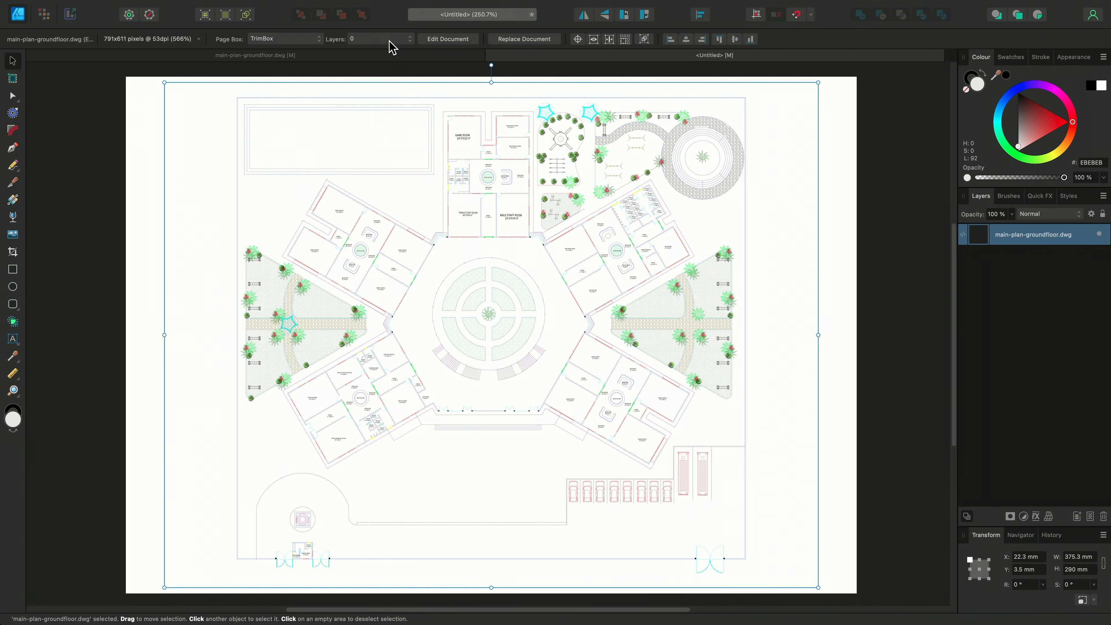
# Switch the placed plan from embedded to linked in the Resource Manager, and embed it again.
pyautogui.moveTo(377, 2)
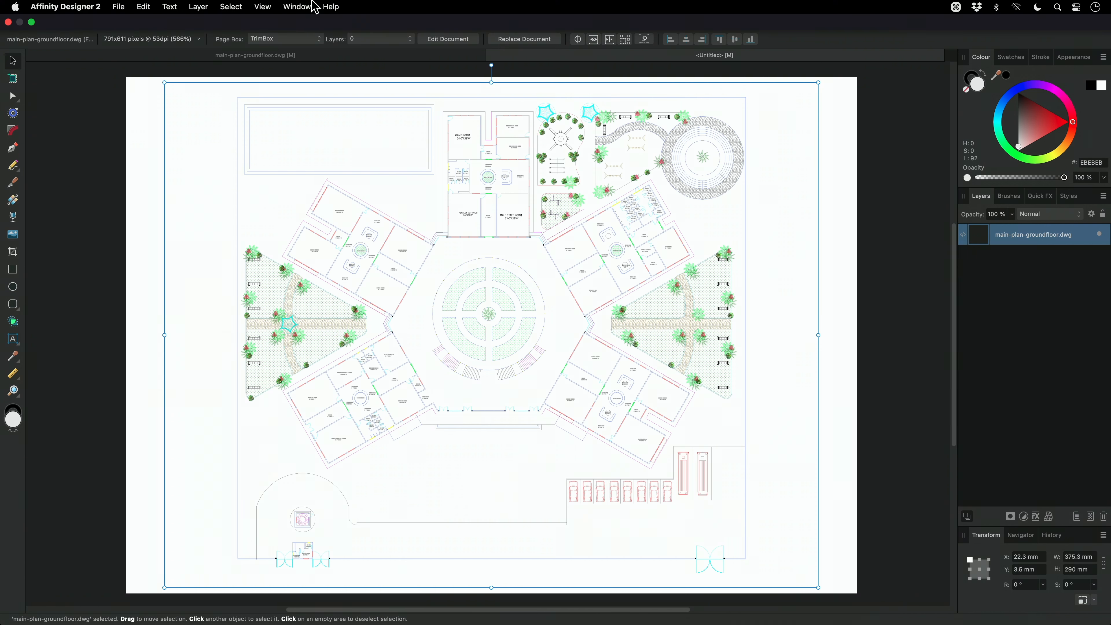
pyautogui.click(298, 7)
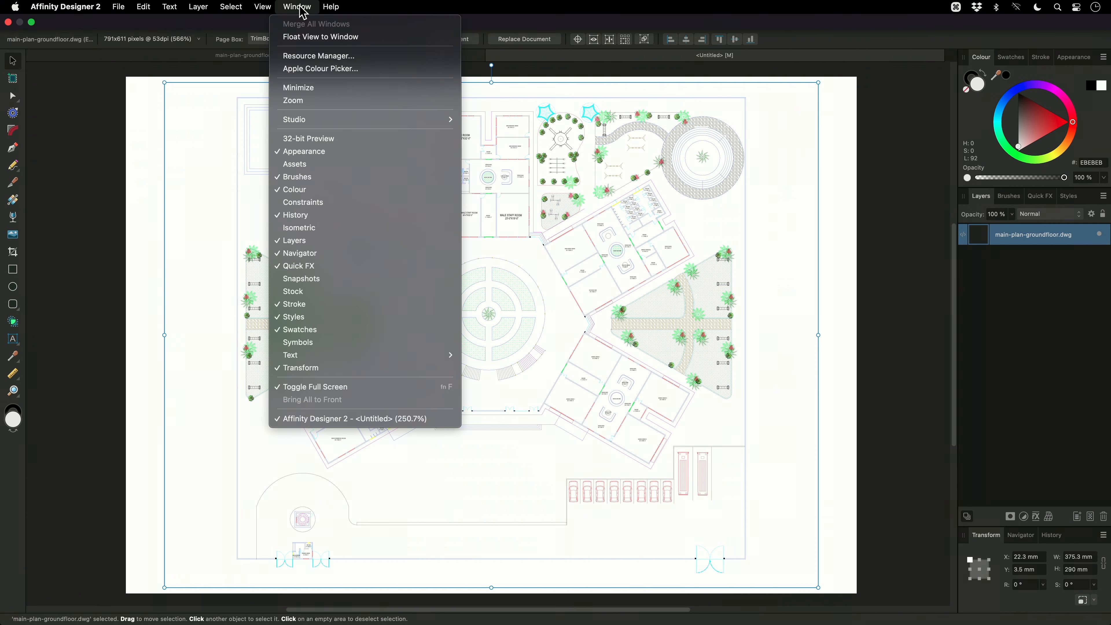
pyautogui.click(320, 55)
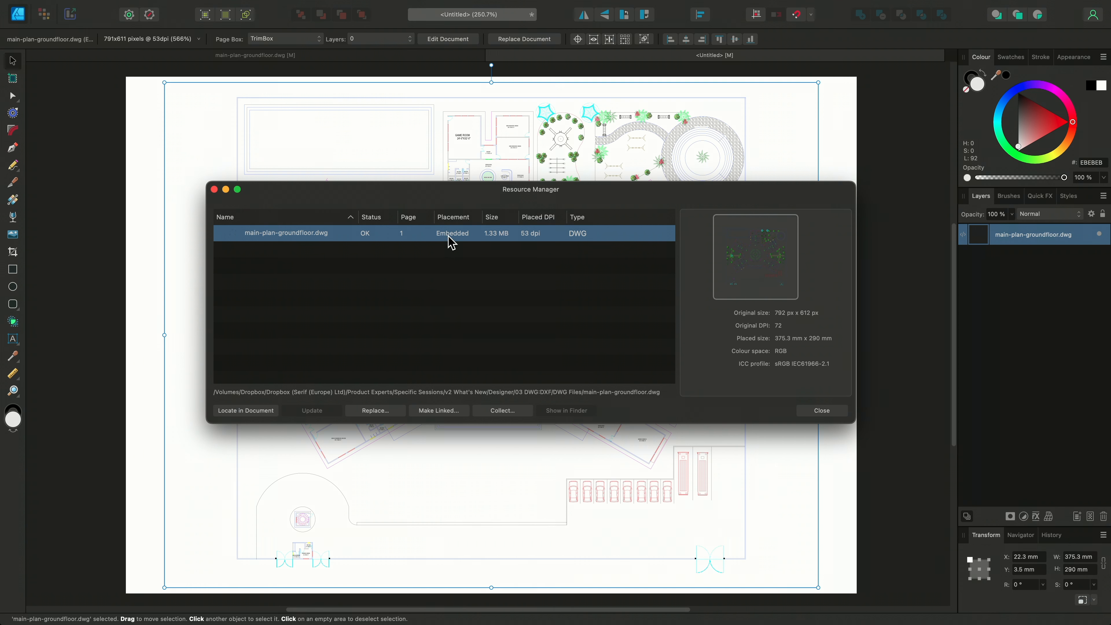
pyautogui.click(445, 410)
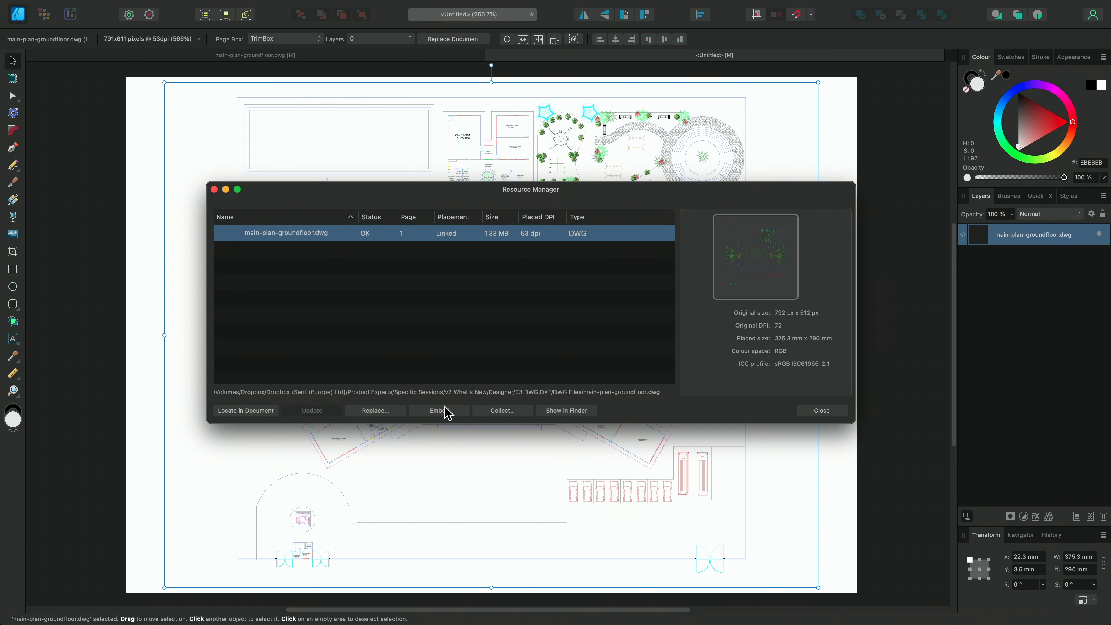
pyautogui.click(438, 410)
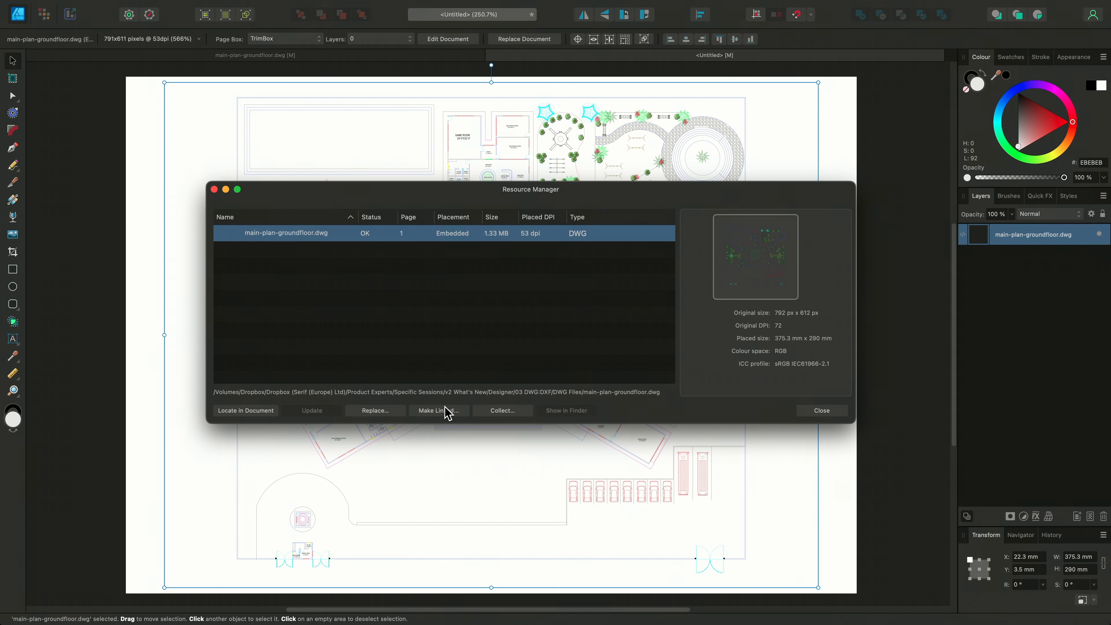
pyautogui.click(829, 410)
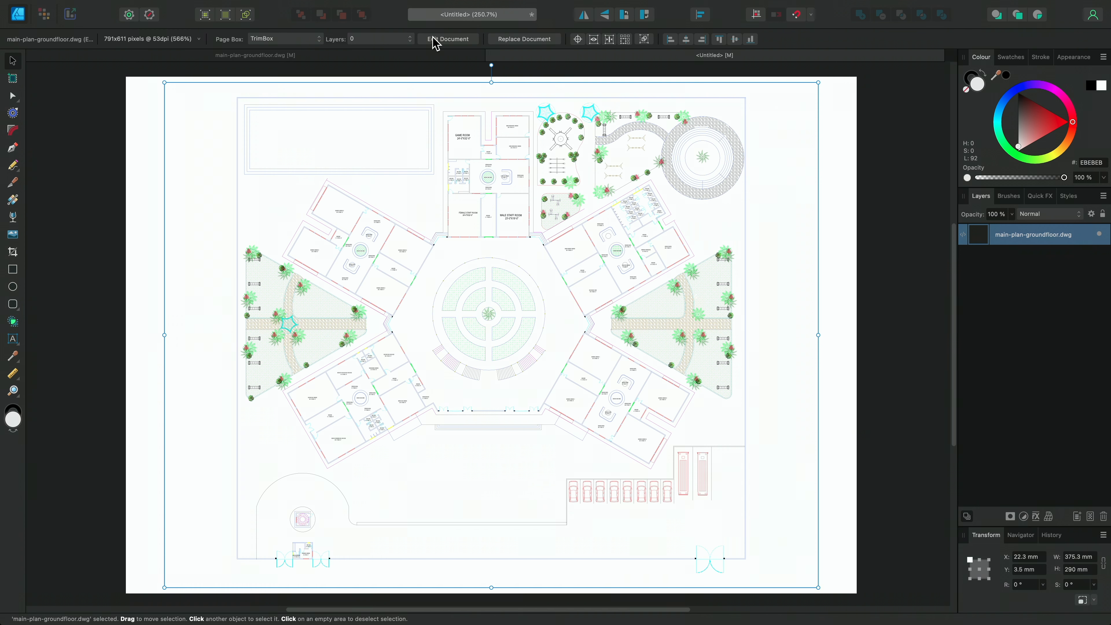
# Open the embedded plan for editing and select every object that shares its name with the LOBBY text label.
pyautogui.doubleClick(978, 242)
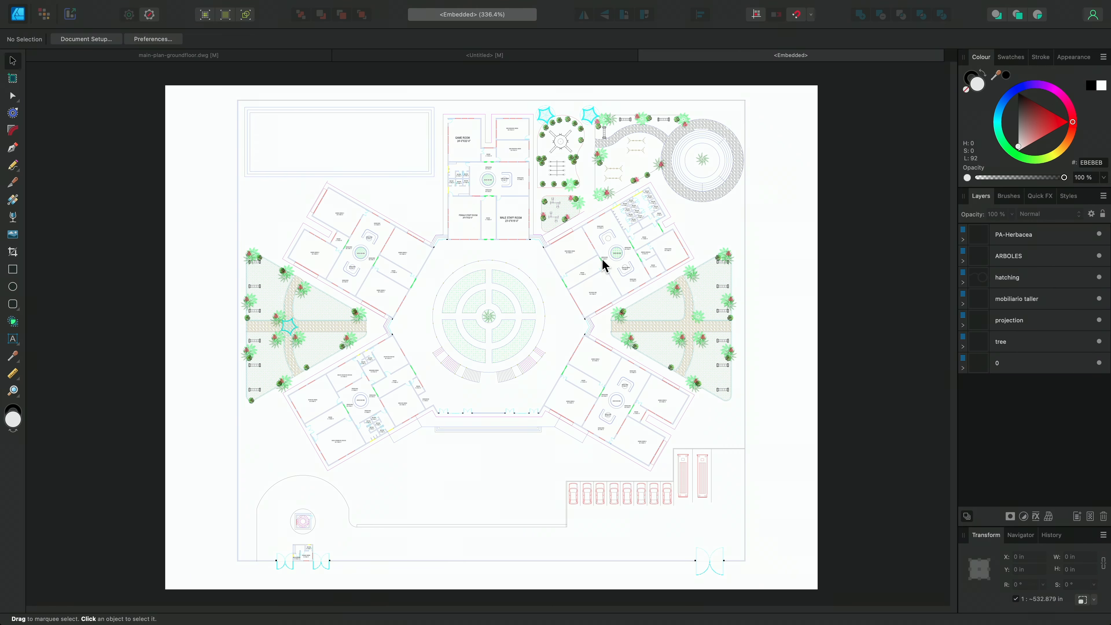
pyautogui.scroll(10, 592, 278)
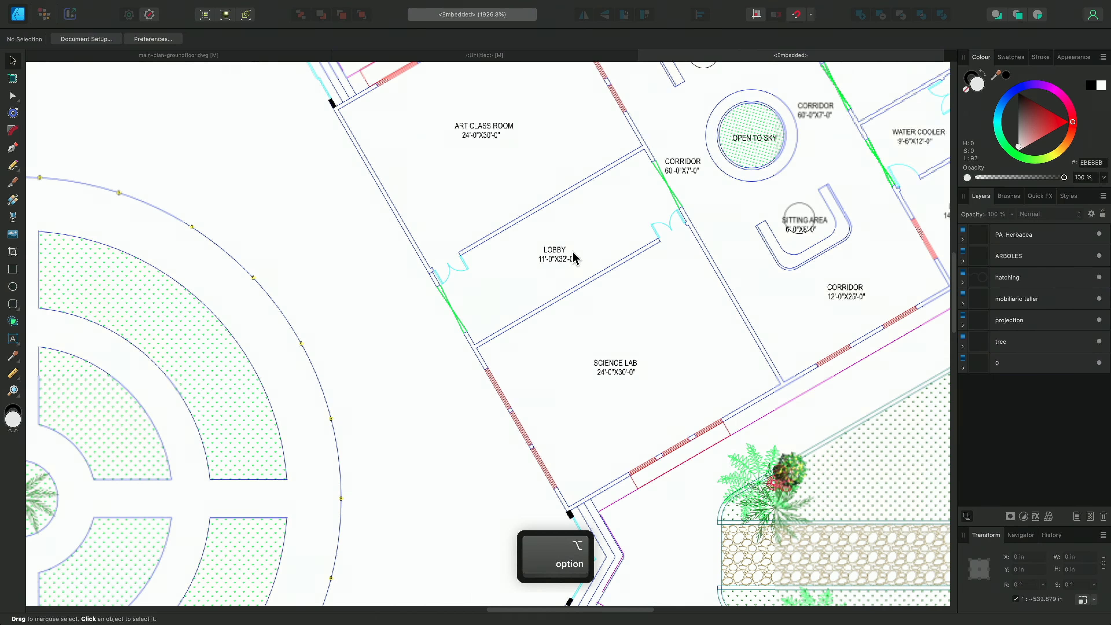
pyautogui.click(556, 250)
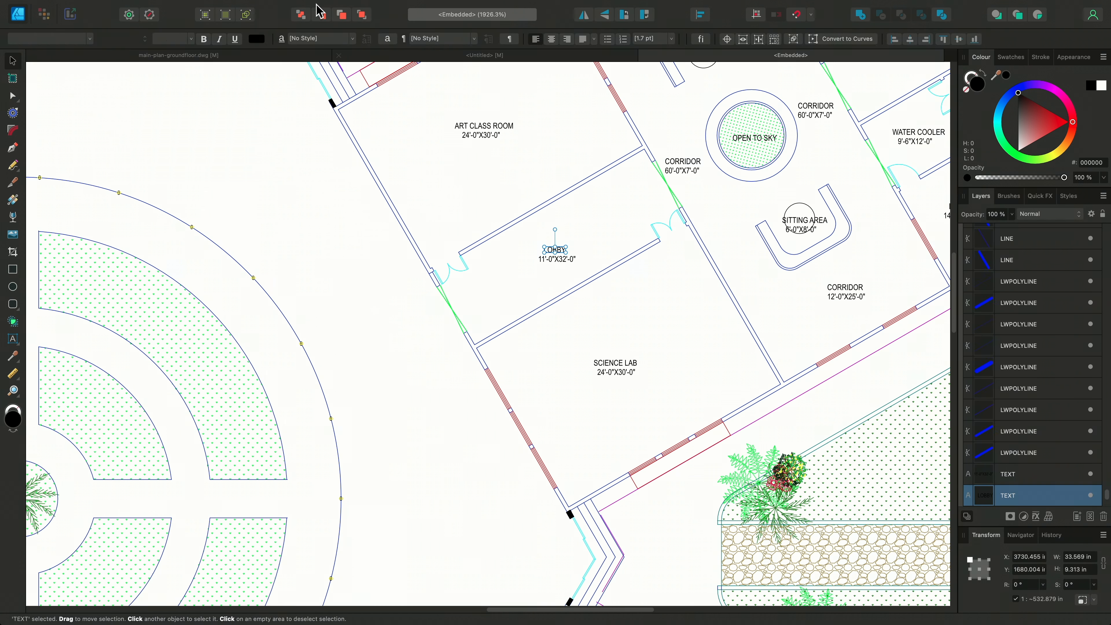
pyautogui.click(231, 7)
pyautogui.moveTo(290, 167)
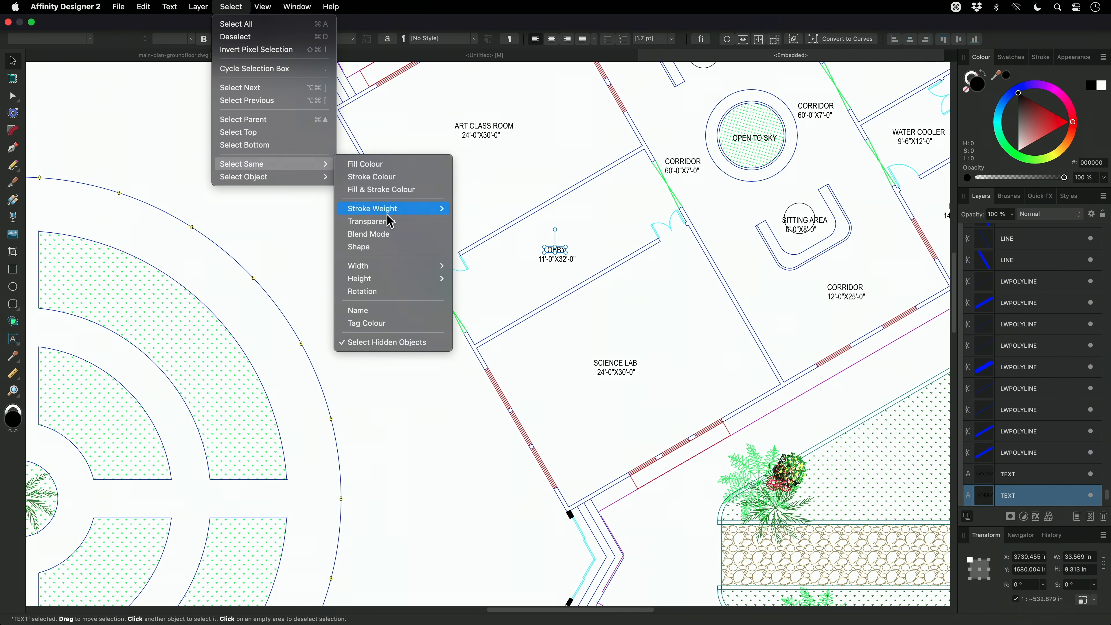
pyautogui.click(393, 313)
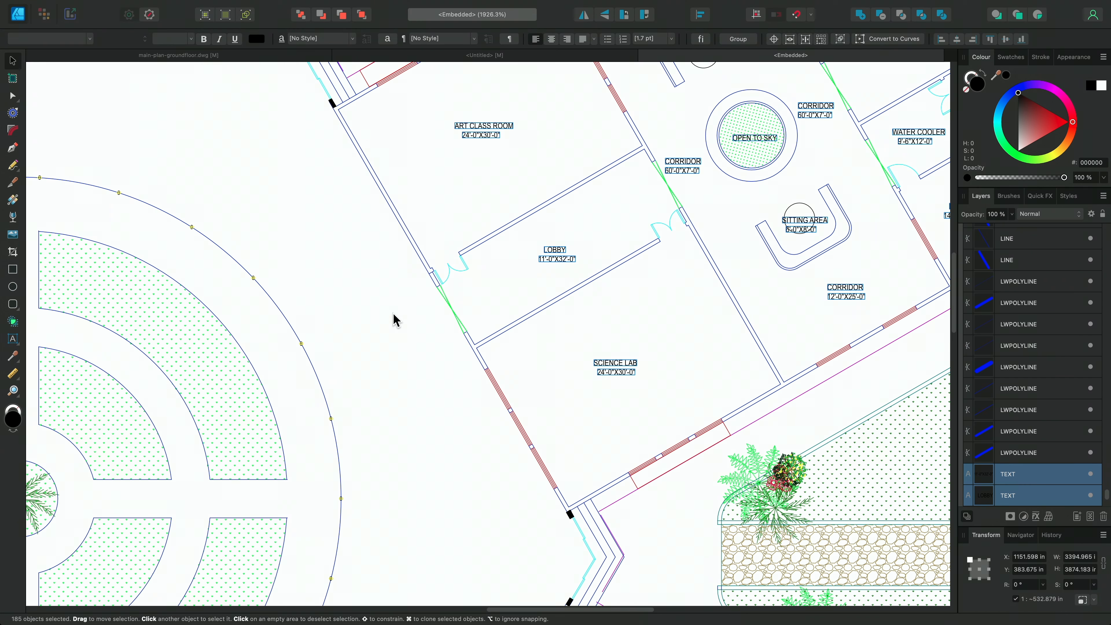
# Tag the selected text objects with yellow and hide them.
pyautogui.keyDown('alt'); pyautogui.scroll(-10, 393, 319); pyautogui.keyUp('alt')
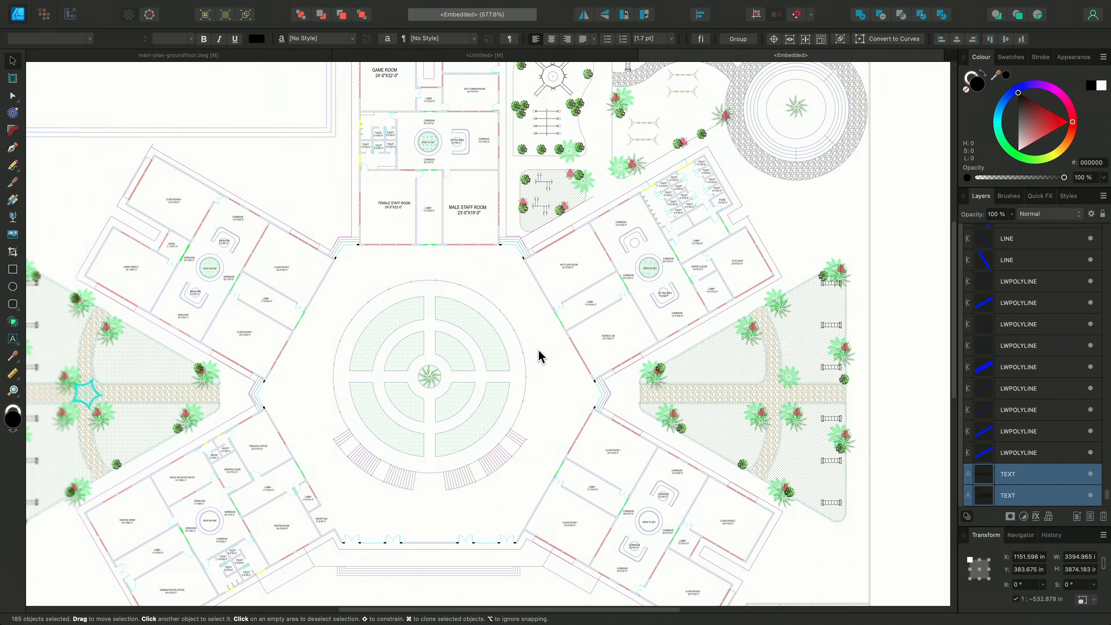
pyautogui.moveTo(539, 350); pyautogui.dragTo(543, 337)
pyautogui.keyDown('alt'); pyautogui.scroll(-1, 550, 338); pyautogui.keyUp('alt')
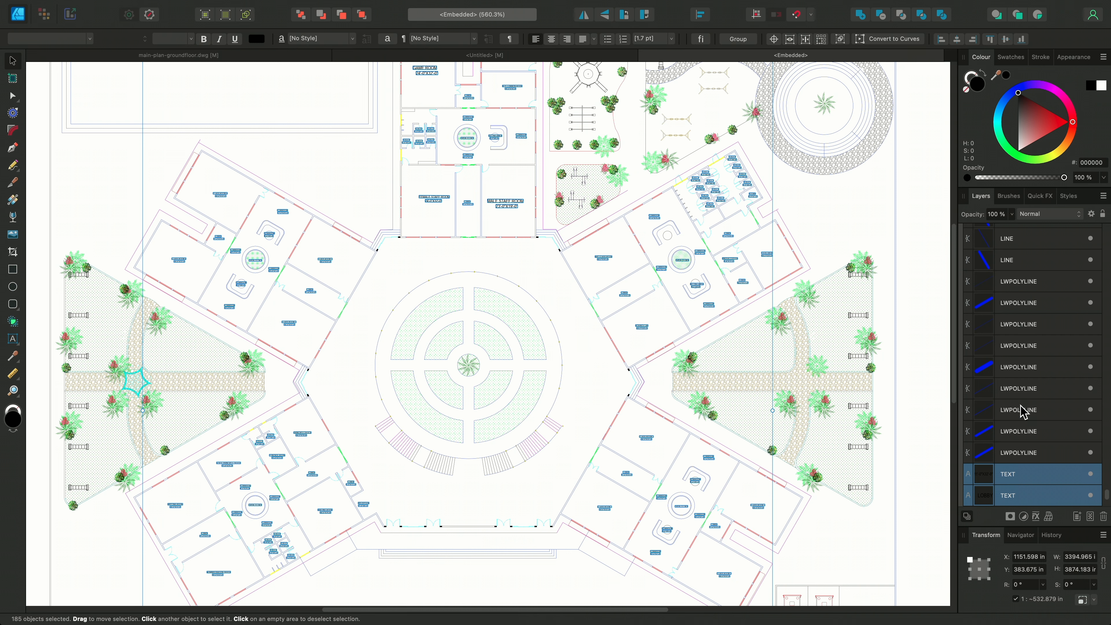
pyautogui.scroll(-5, 1025, 413)
pyautogui.rightClick(1063, 367)
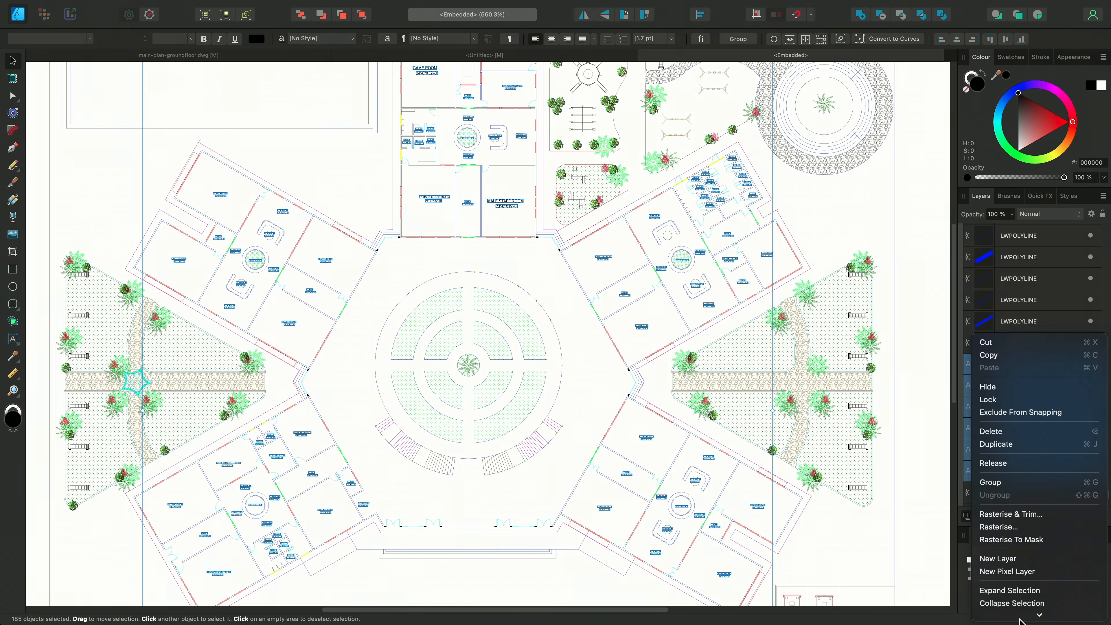
pyautogui.click(1024, 612)
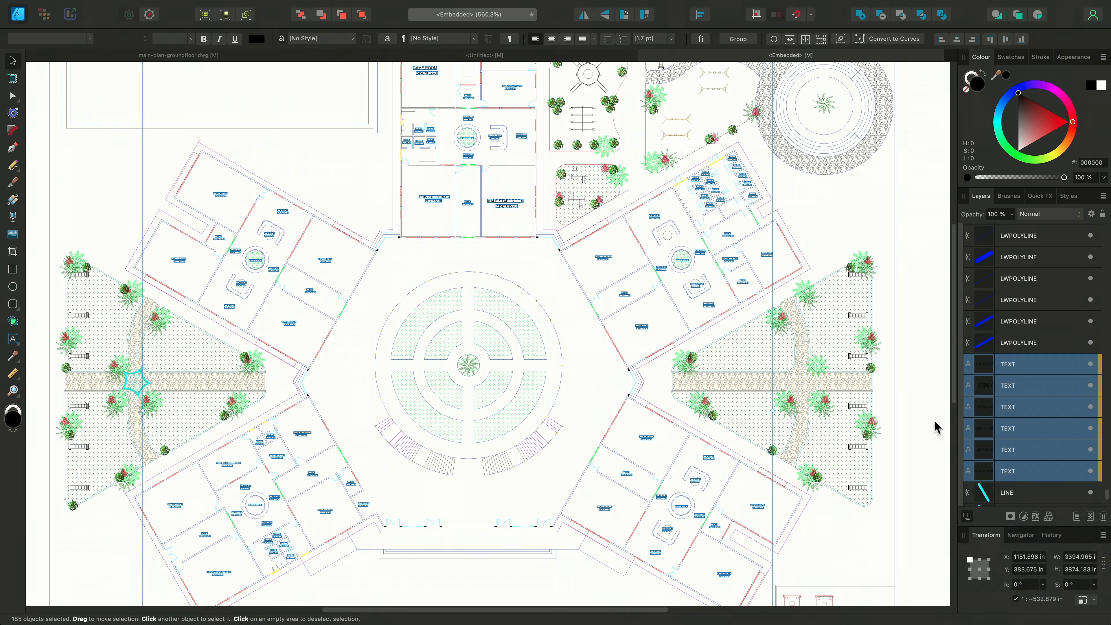
pyautogui.click(1090, 365)
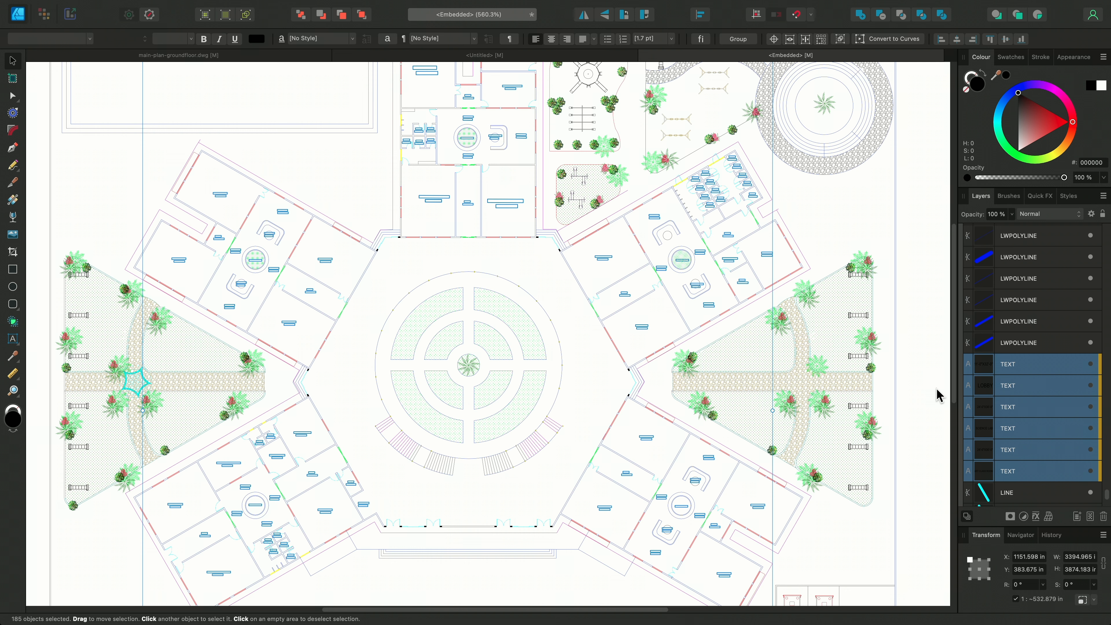
# Bring the central circular garden's hatch to the front of layer 0, hide it, and return to the untitled document.
pyautogui.click(529, 335)
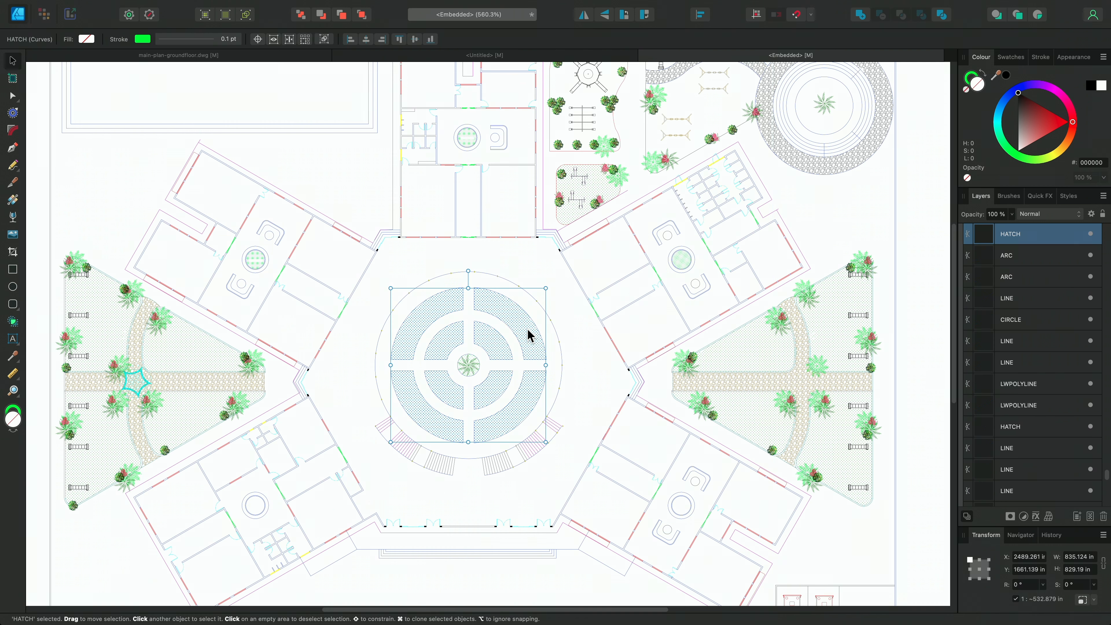
pyautogui.press('super+shift+bracketright')
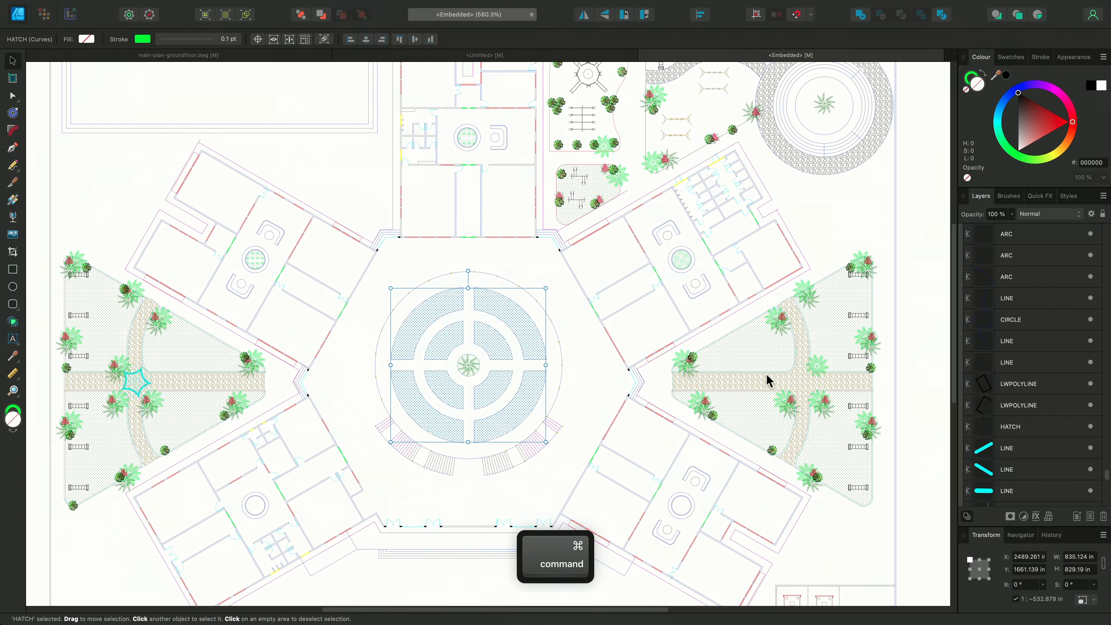
pyautogui.moveTo(1107, 471); pyautogui.dragTo(1105, 219)
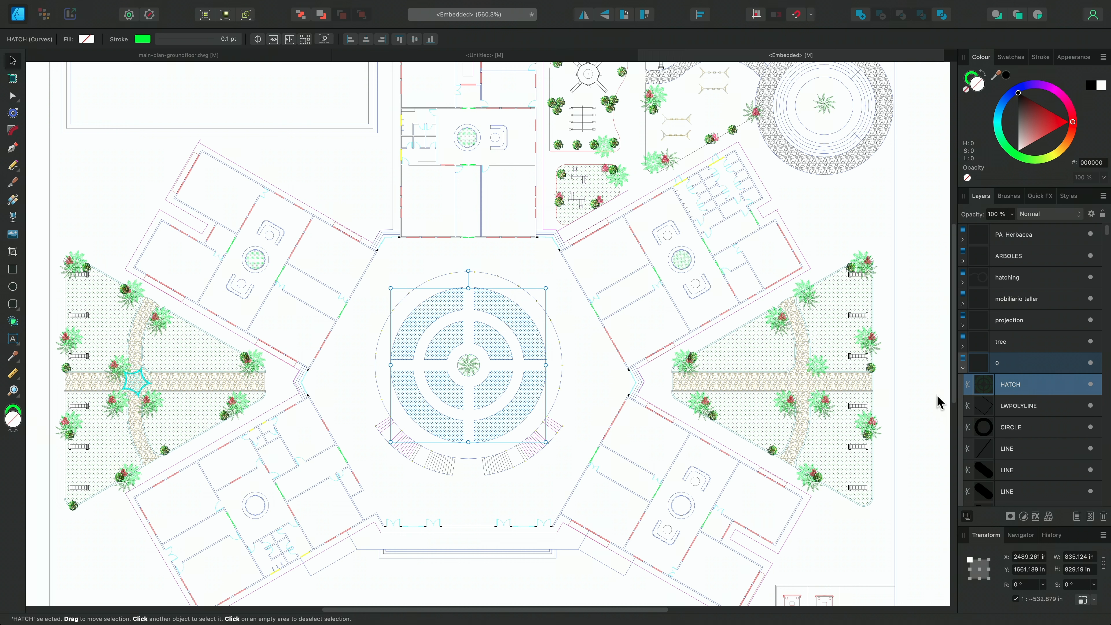
pyautogui.press('super+d')
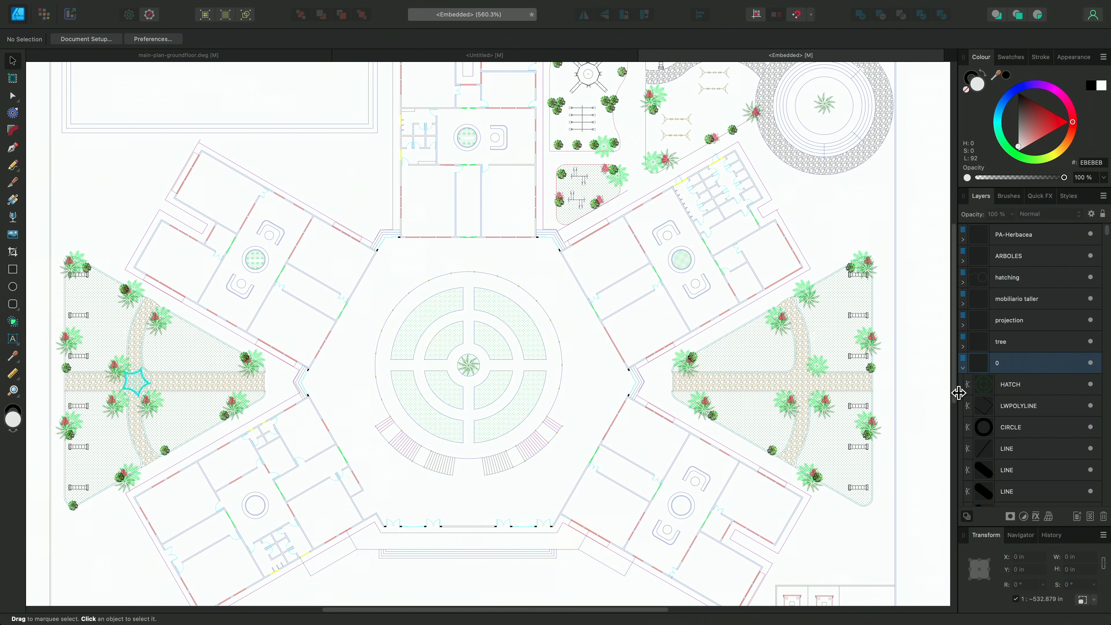
pyautogui.click(1089, 384)
pyautogui.click(442, 57)
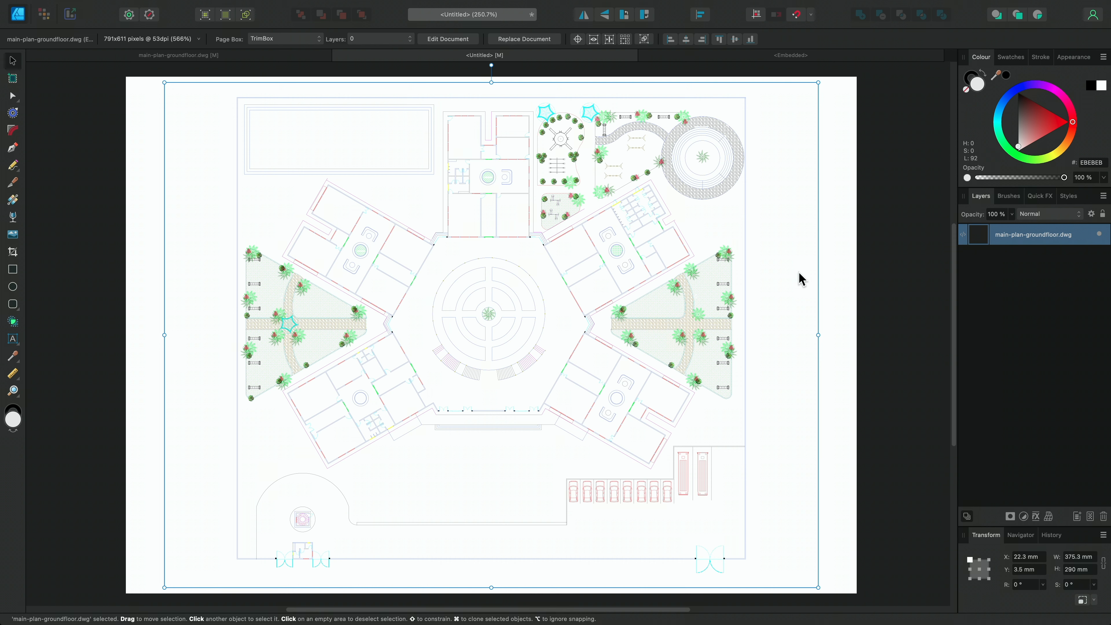
# Add a pixel layer in the Pixel Persona and set the Flood Fill tool to source Layers Beneath with yellow FFEA00.
pyautogui.click(44, 14)
pyautogui.click(13, 254)
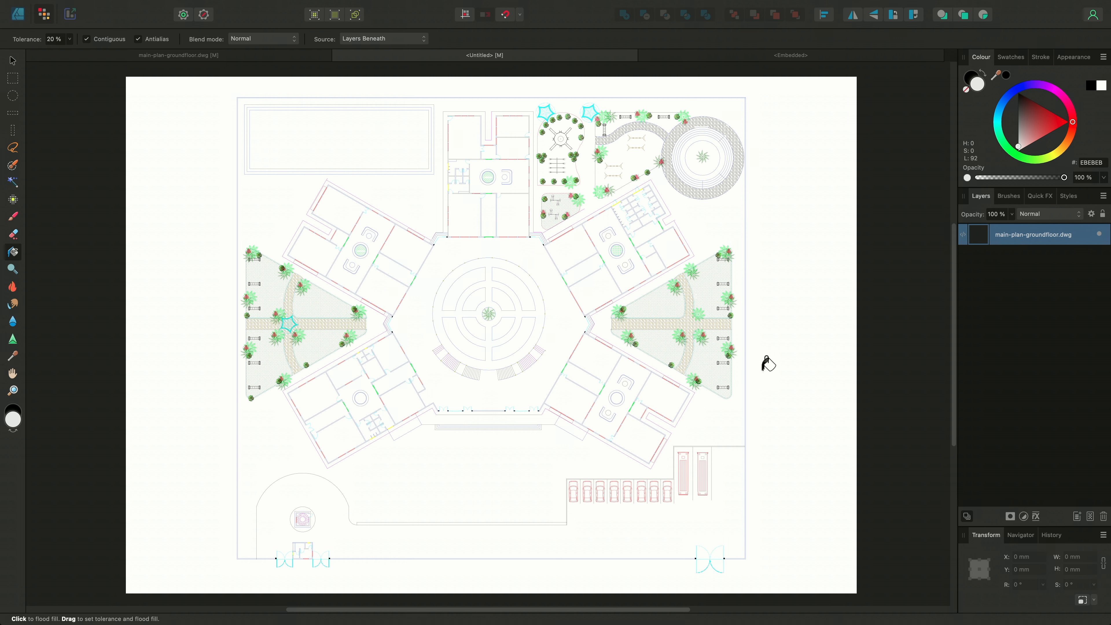
pyautogui.click(1090, 517)
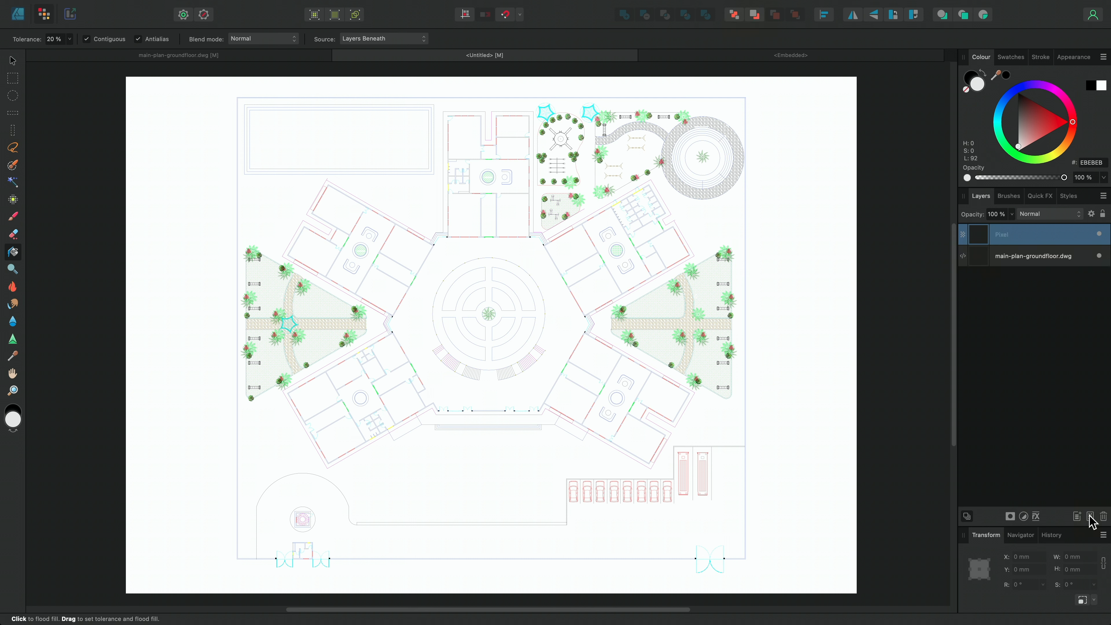
pyautogui.click(411, 39)
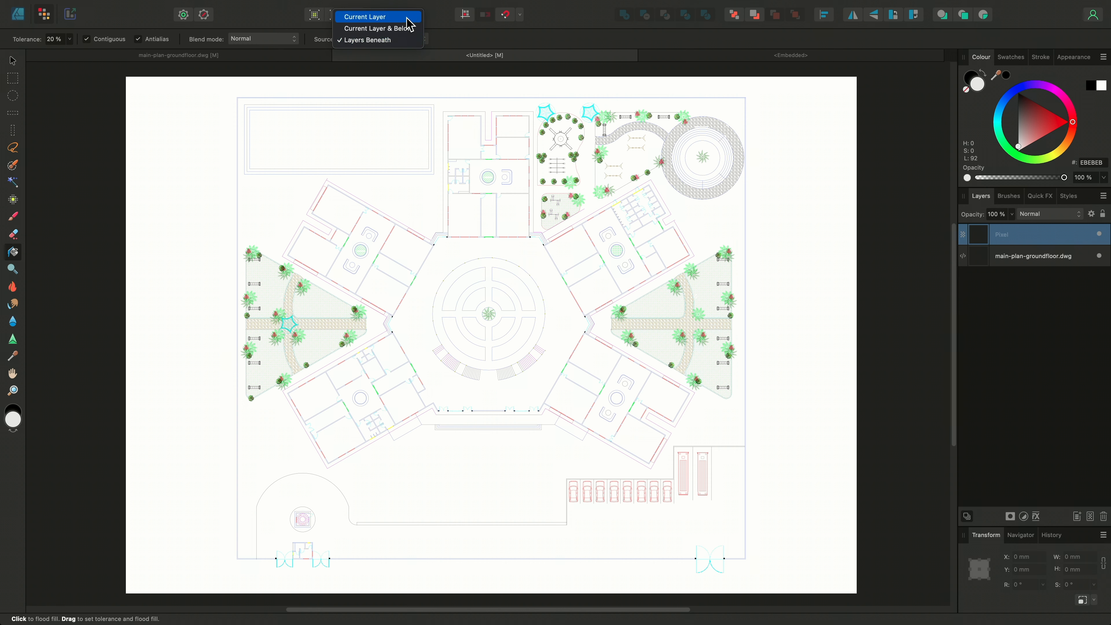
pyautogui.click(406, 42)
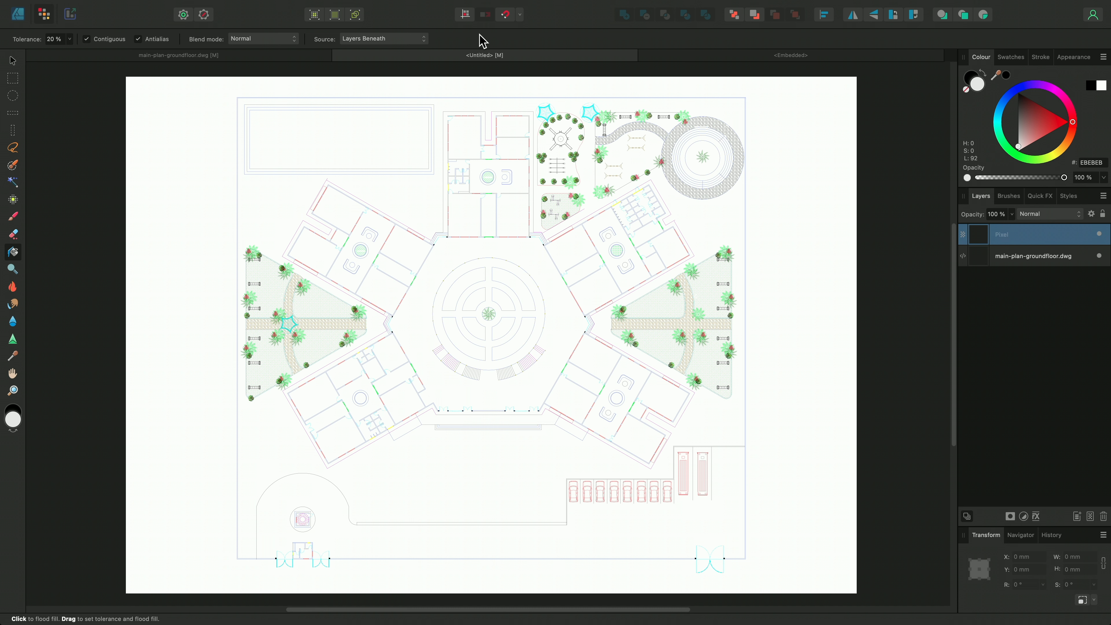
pyautogui.click(149, 39)
pyautogui.click(1058, 154)
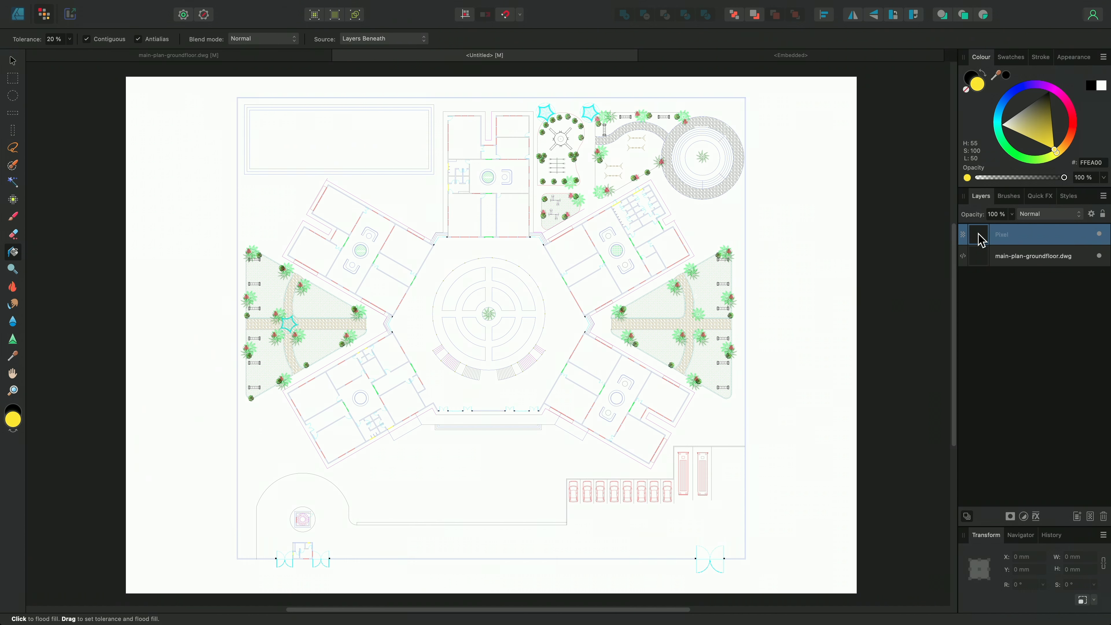
# Flood fill the ten rooms bordering the central courtyard with yellow on the pixel layer.
pyautogui.press('alt')
pyautogui.scroll(6, 547, 326)
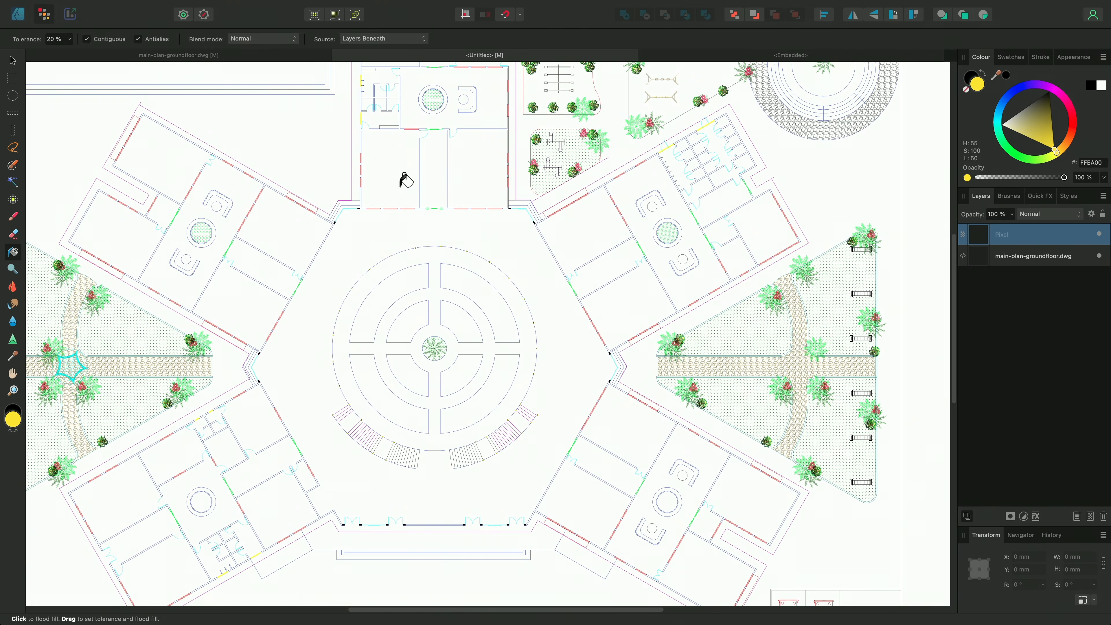
pyautogui.click(411, 182)
pyautogui.click(491, 173)
pyautogui.click(586, 229)
pyautogui.click(641, 303)
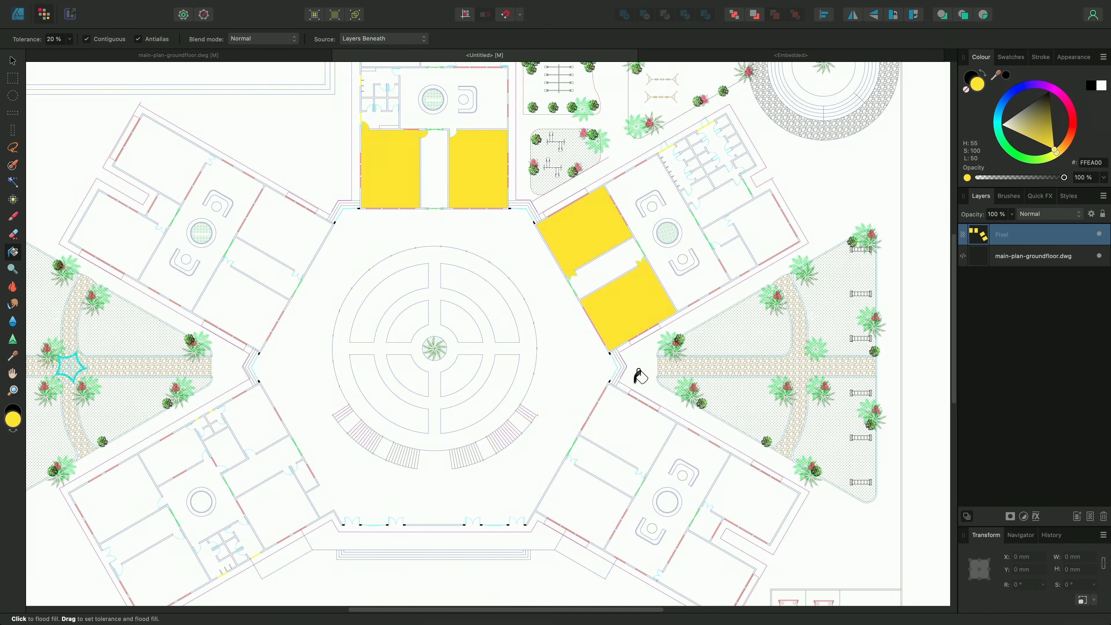
pyautogui.click(639, 417)
pyautogui.click(580, 494)
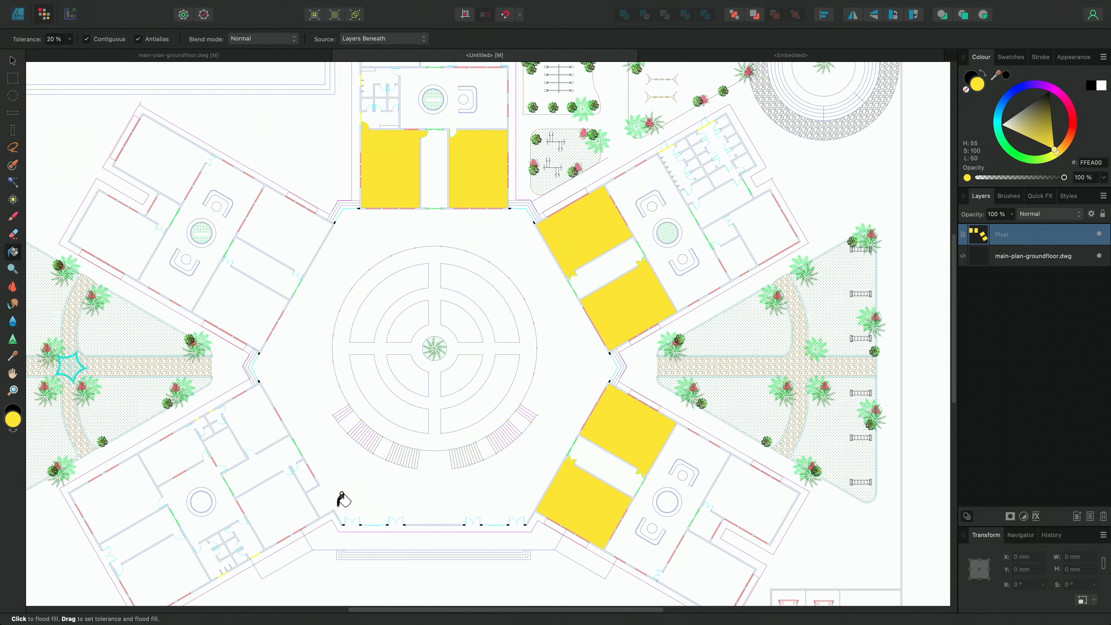
pyautogui.click(290, 501)
pyautogui.click(262, 418)
pyautogui.click(247, 302)
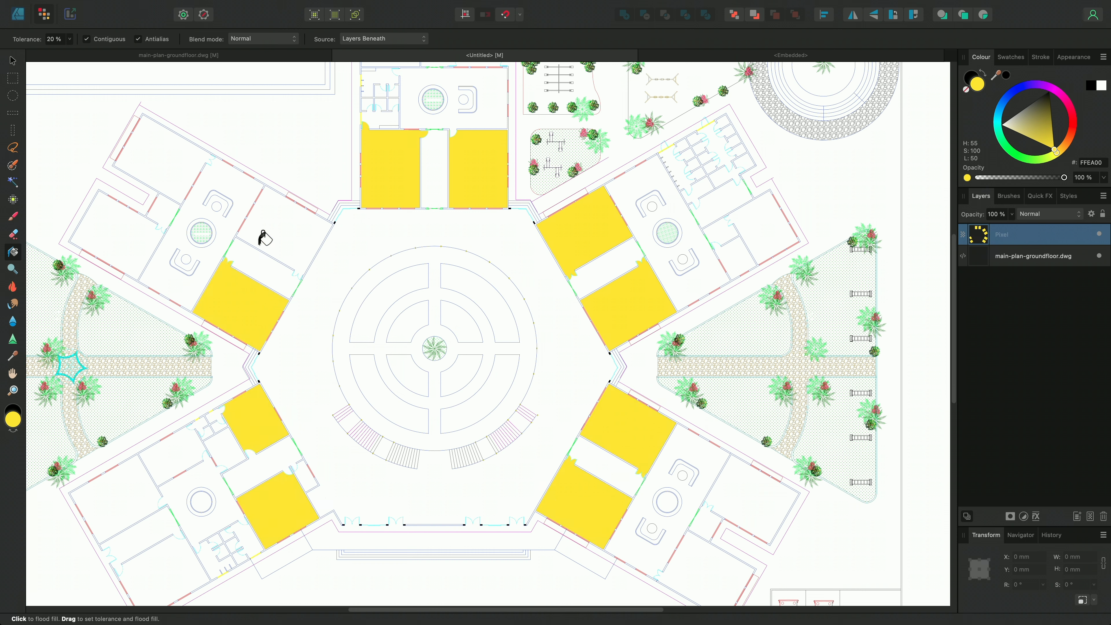
pyautogui.click(292, 222)
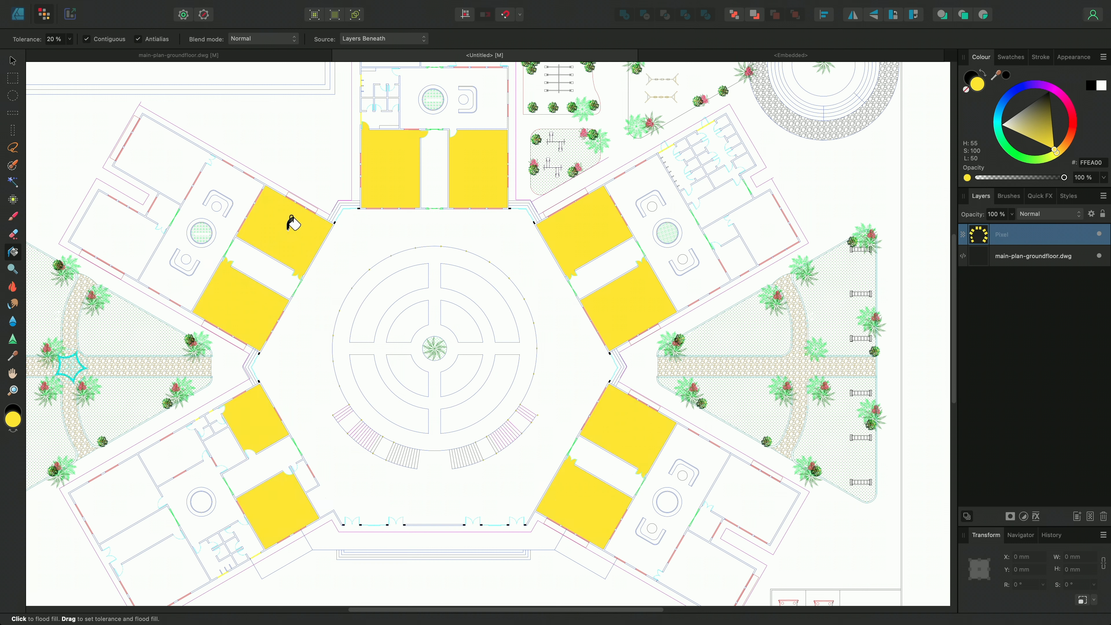
# Add a second pixel layer and flood fill all eight segments of the central circular garden with yellow.
pyautogui.click(1091, 516)
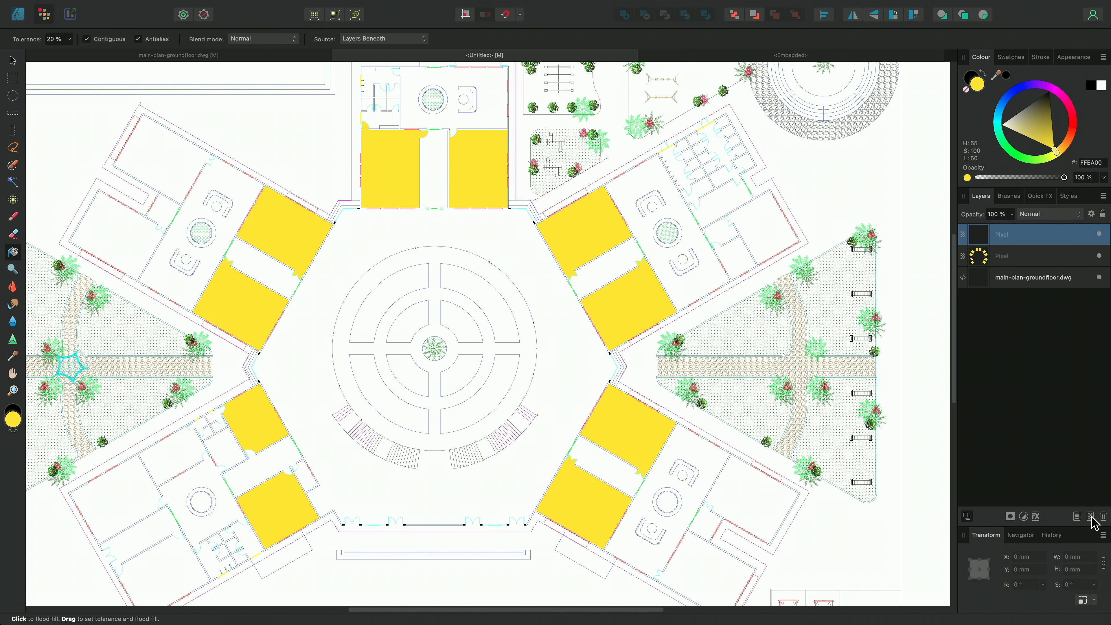
pyautogui.click(396, 290)
pyautogui.click(472, 280)
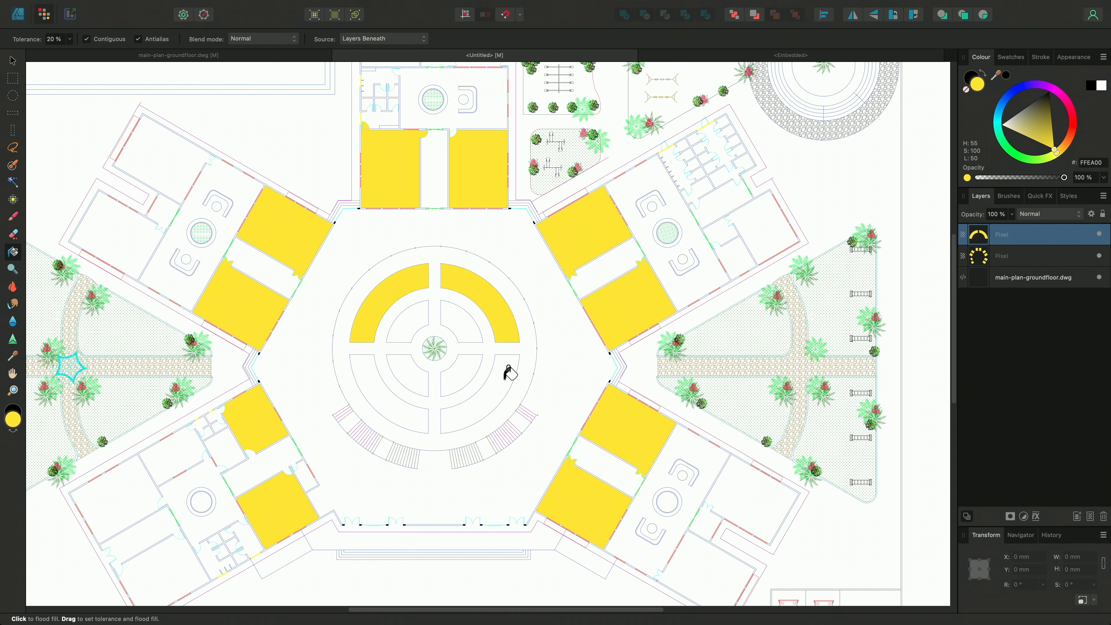
pyautogui.click(510, 371)
pyautogui.click(461, 363)
pyautogui.click(462, 310)
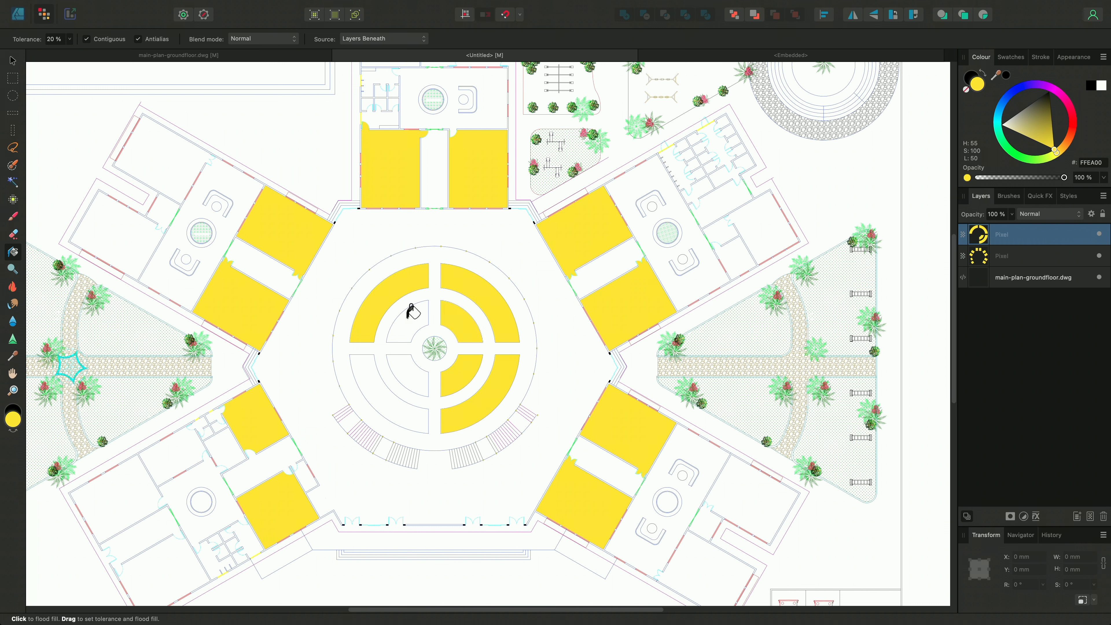
pyautogui.click(414, 314)
pyautogui.click(409, 370)
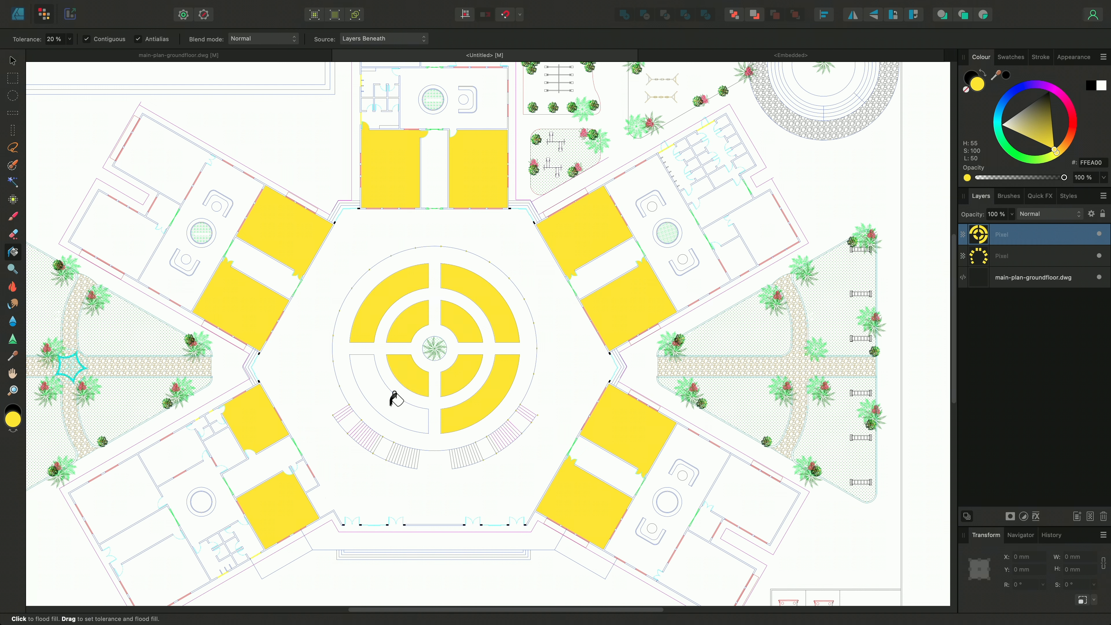
pyautogui.click(393, 399)
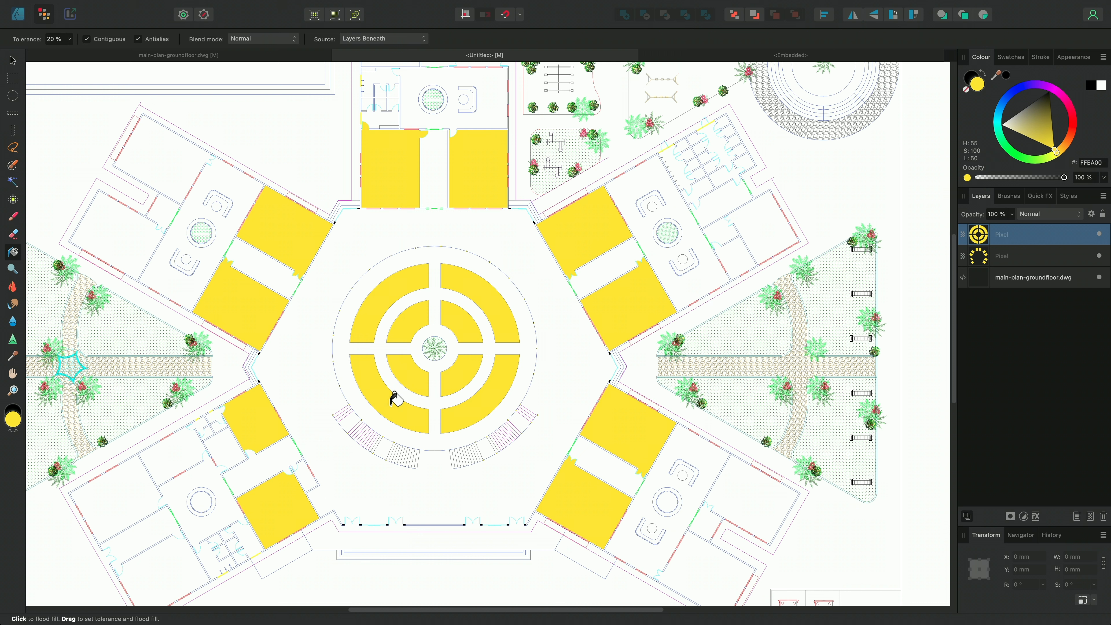
# Apply a Colour Overlay effect in blue 3200FF to the circular garden's pixel layer.
pyautogui.click(1040, 196)
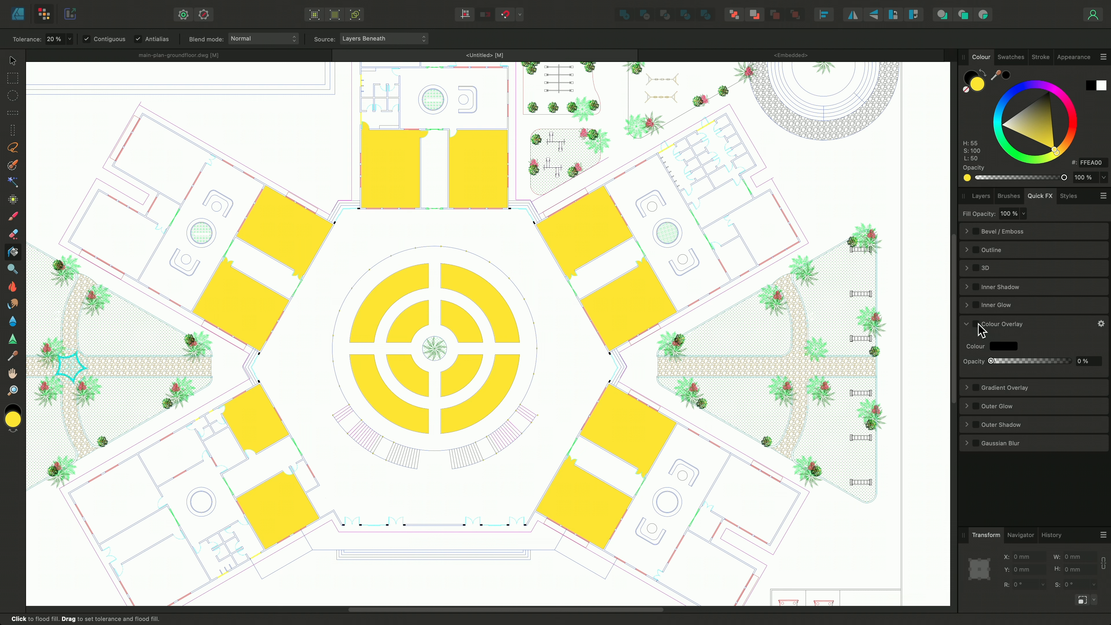
pyautogui.click(976, 324)
pyautogui.click(1004, 347)
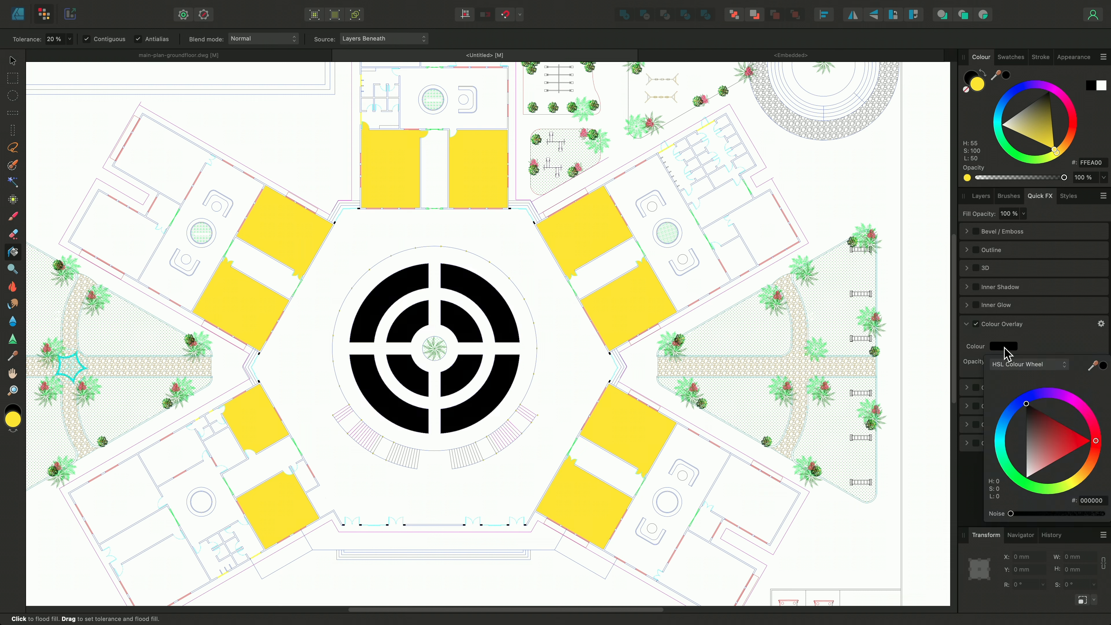
pyautogui.moveTo(1017, 411); pyautogui.dragTo(1032, 397)
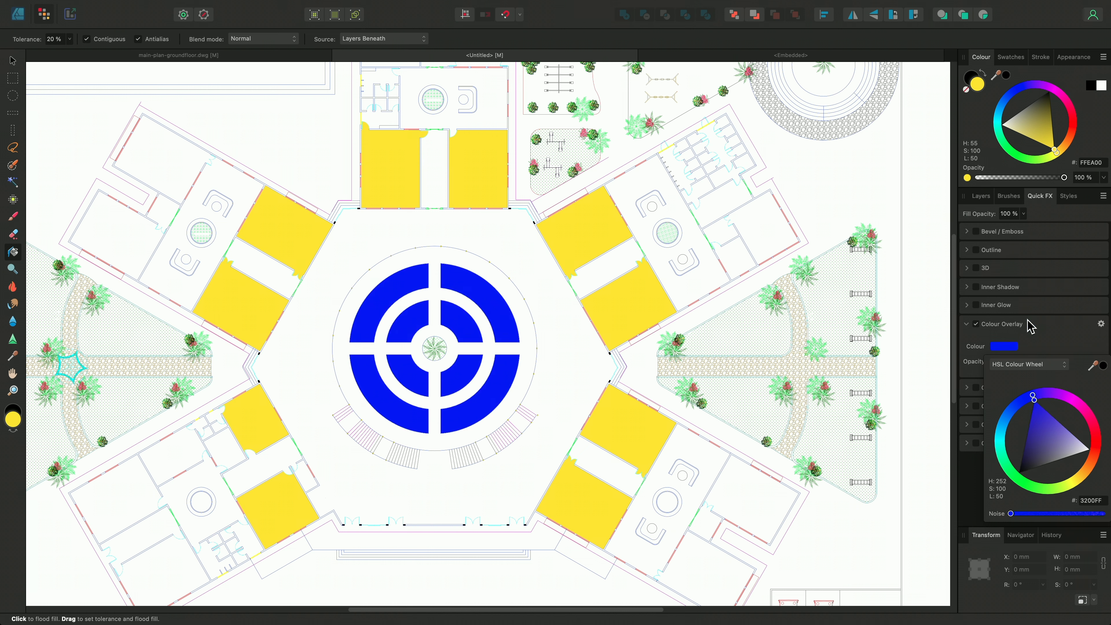
# Move both pixel layers beneath the main-plan-groundfloor.dwg layer.
pyautogui.click(986, 199)
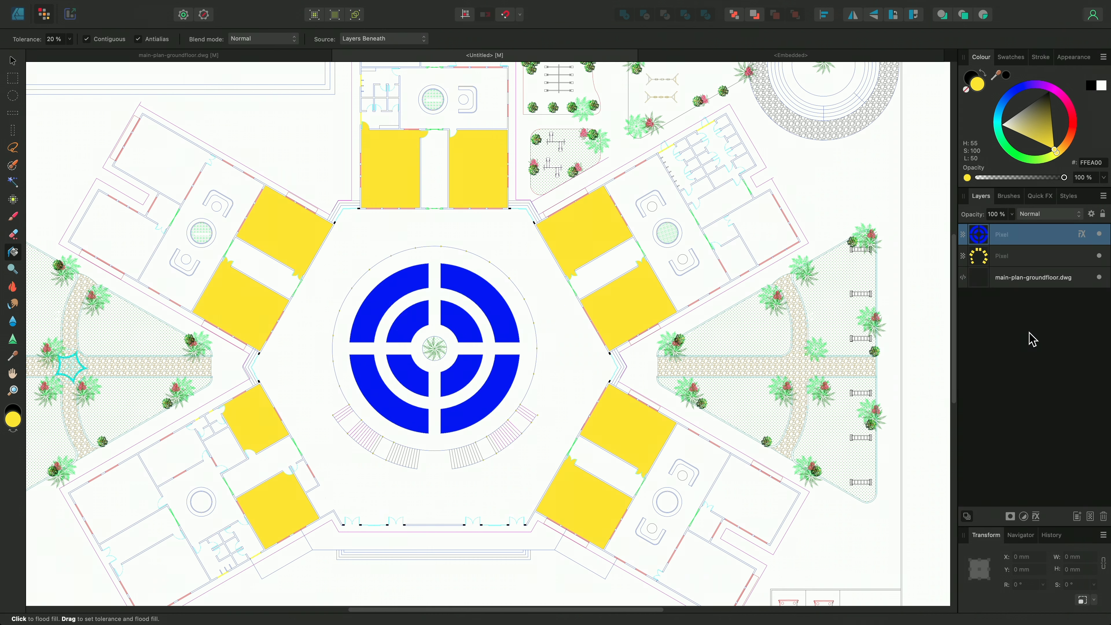
pyautogui.keyDown('shift'); pyautogui.click(1044, 256); pyautogui.keyUp('shift')
pyautogui.moveTo(1045, 241); pyautogui.dragTo(1051, 291)
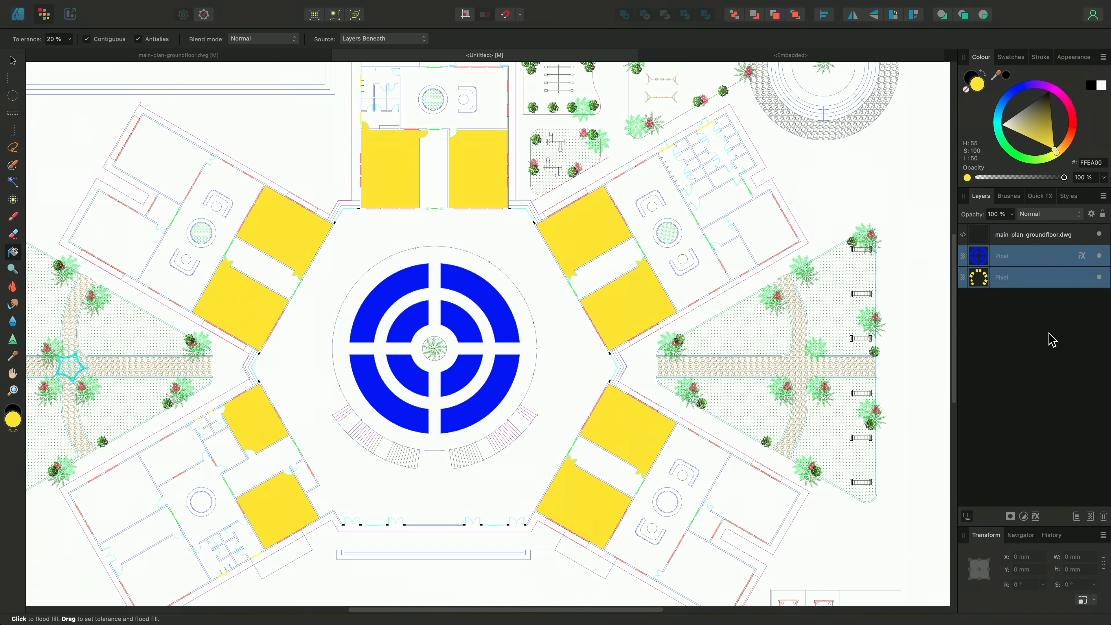
# In the embedded plan document, show the central garden's hatch again and unhide all objects named TEXT.
pyautogui.click(828, 55)
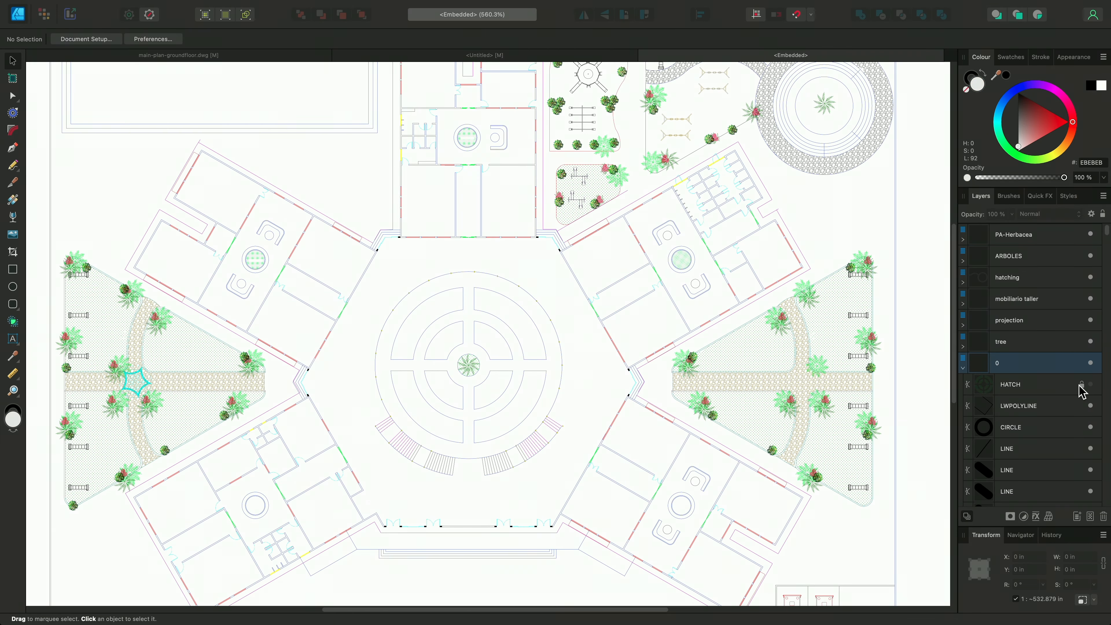
pyautogui.click(1090, 384)
pyautogui.moveTo(1109, 238); pyautogui.dragTo(1109, 480)
pyautogui.rightClick(1047, 268)
pyautogui.scroll(-2, 1029, 489)
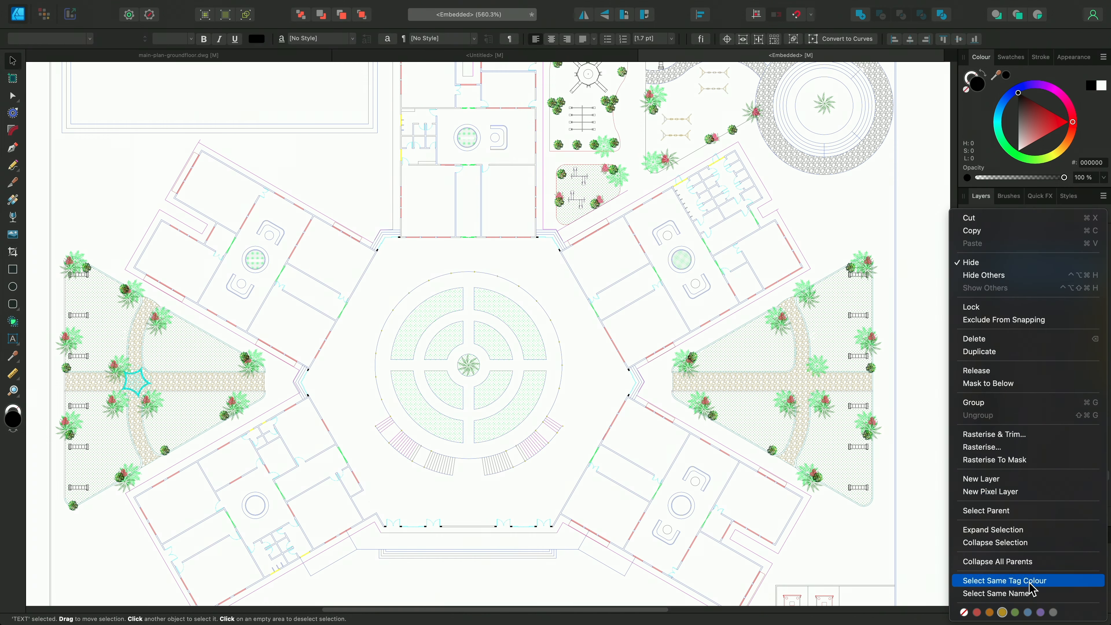
pyautogui.click(1031, 593)
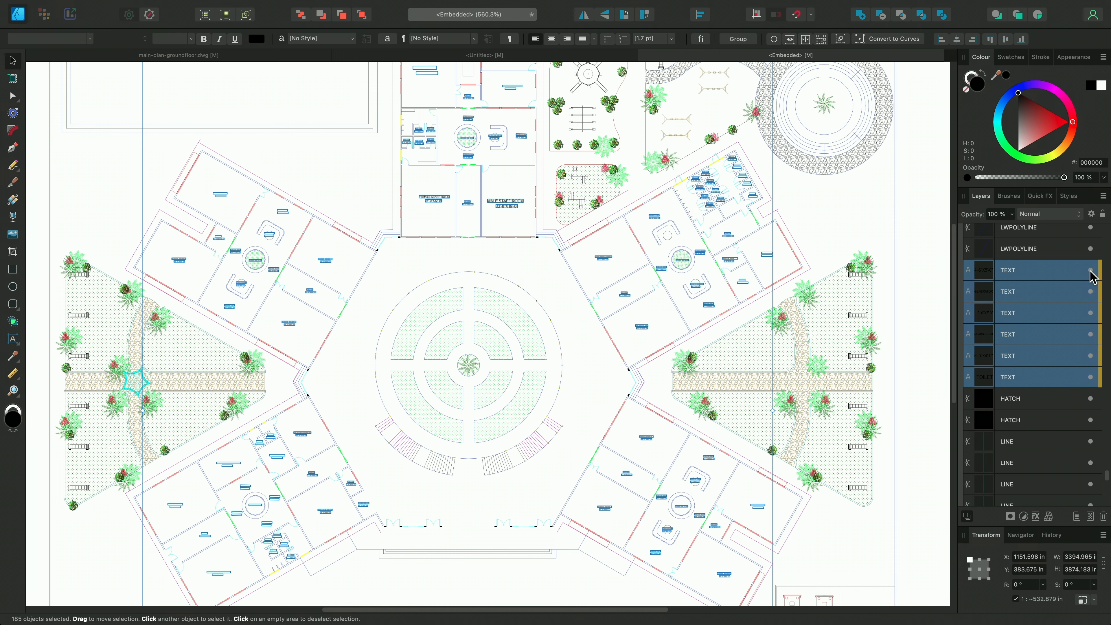
pyautogui.press('super+d')
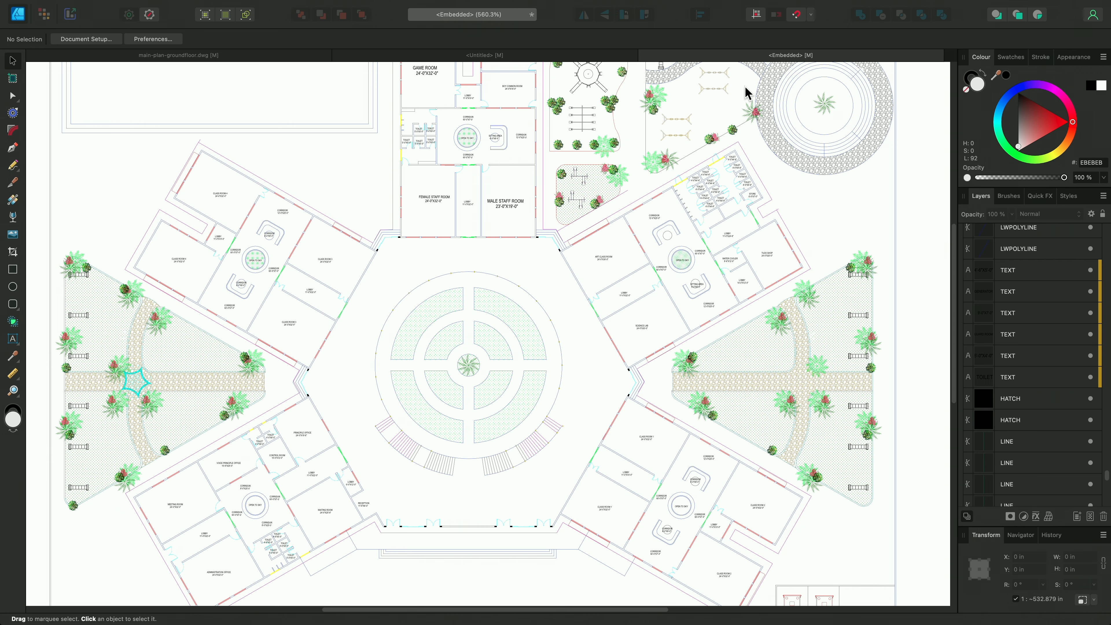
# Return to the untitled document, clear the layer selection and view the whole coloured floor plan.
pyautogui.click(554, 57)
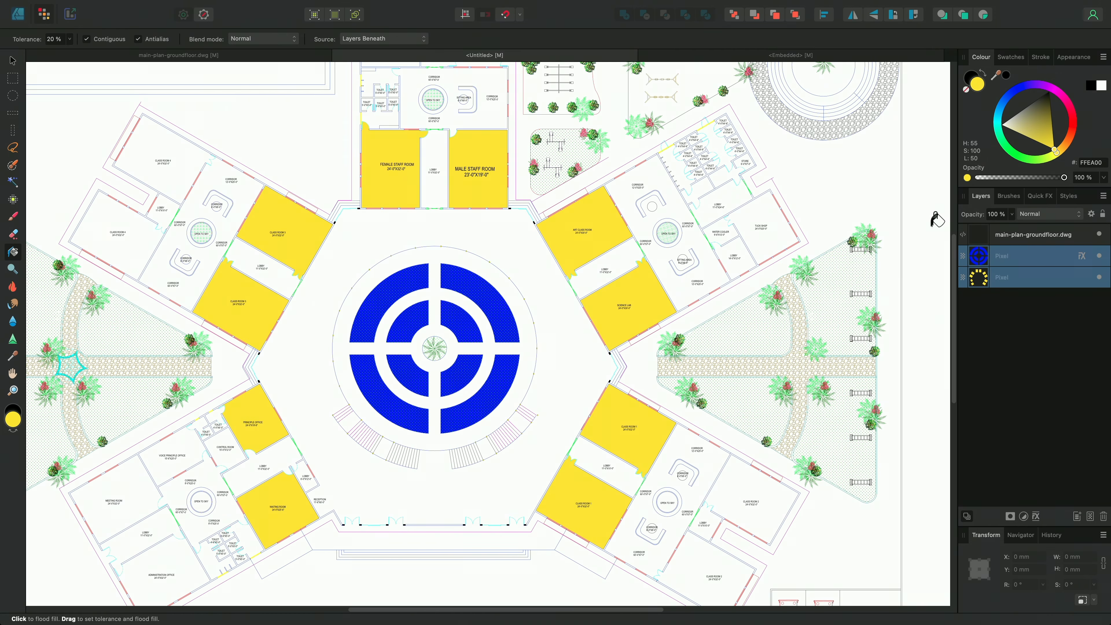
pyautogui.press('v')
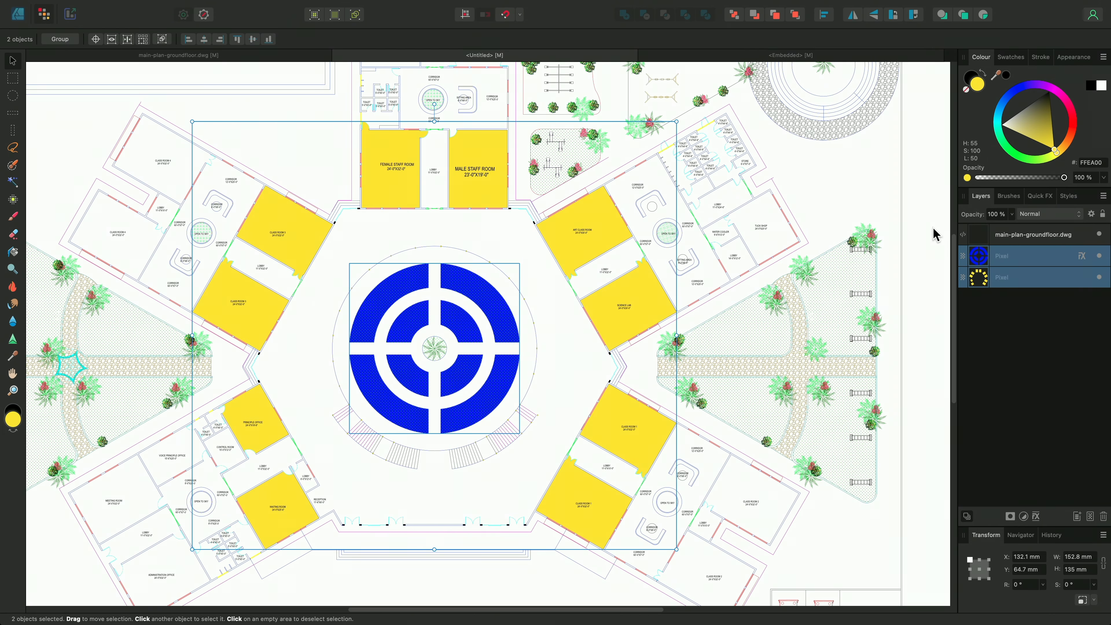
pyautogui.click(997, 318)
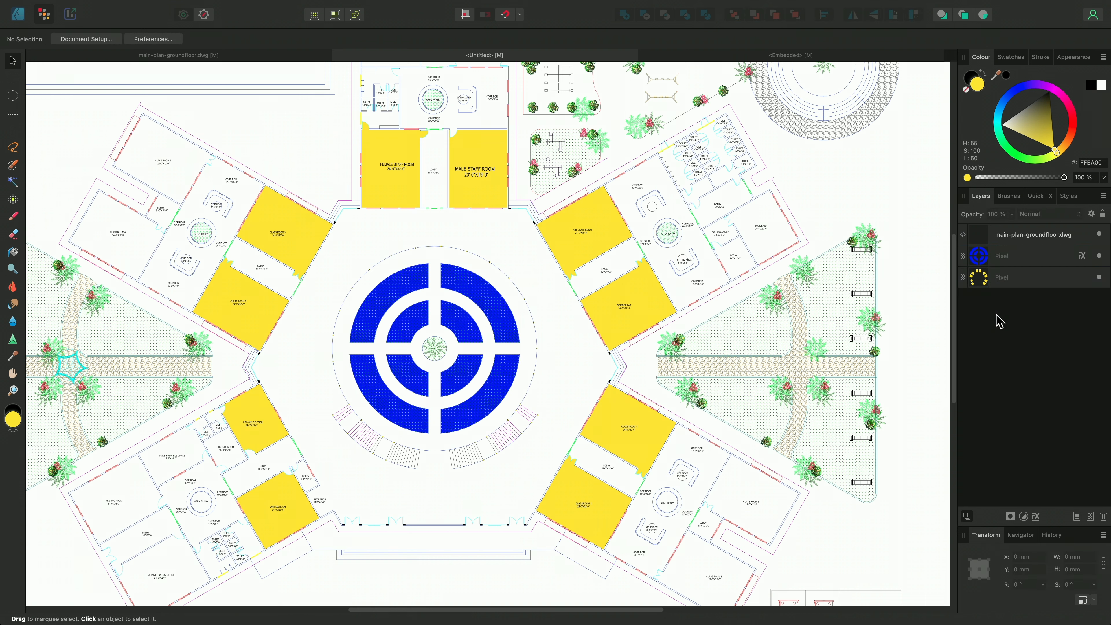
pyautogui.scroll(-3, 809, 310)
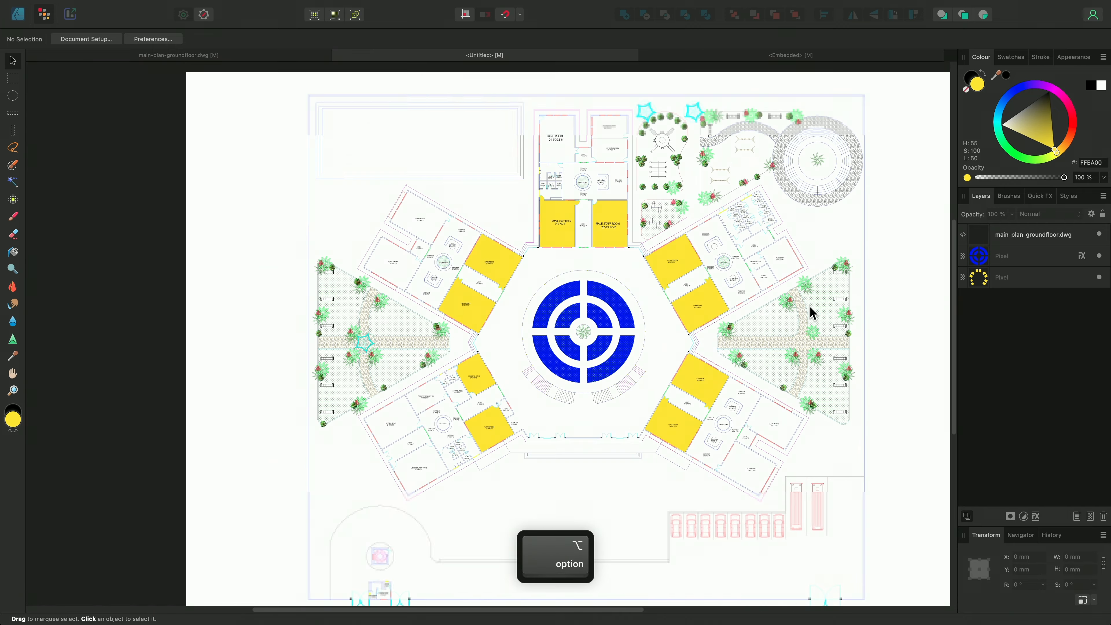
pyautogui.moveTo(846, 373); pyautogui.dragTo(793, 360)
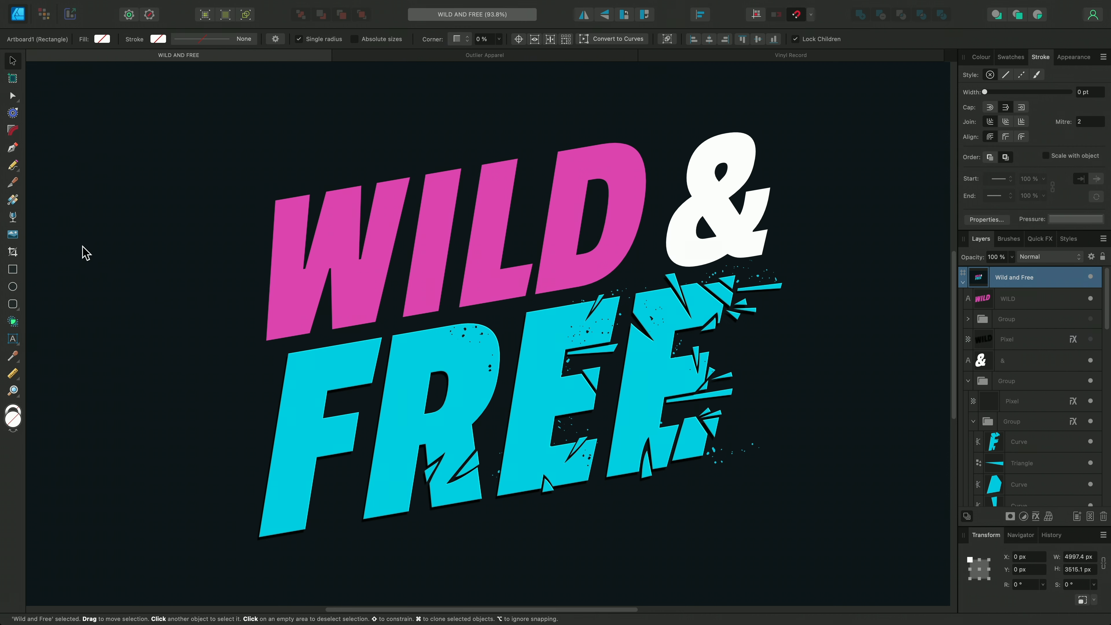
# Turn off the Knife tool's Stabiliser, slice the WILD text with one straight cut across its upper part, and inspect the resulting group.
pyautogui.click(13, 183)
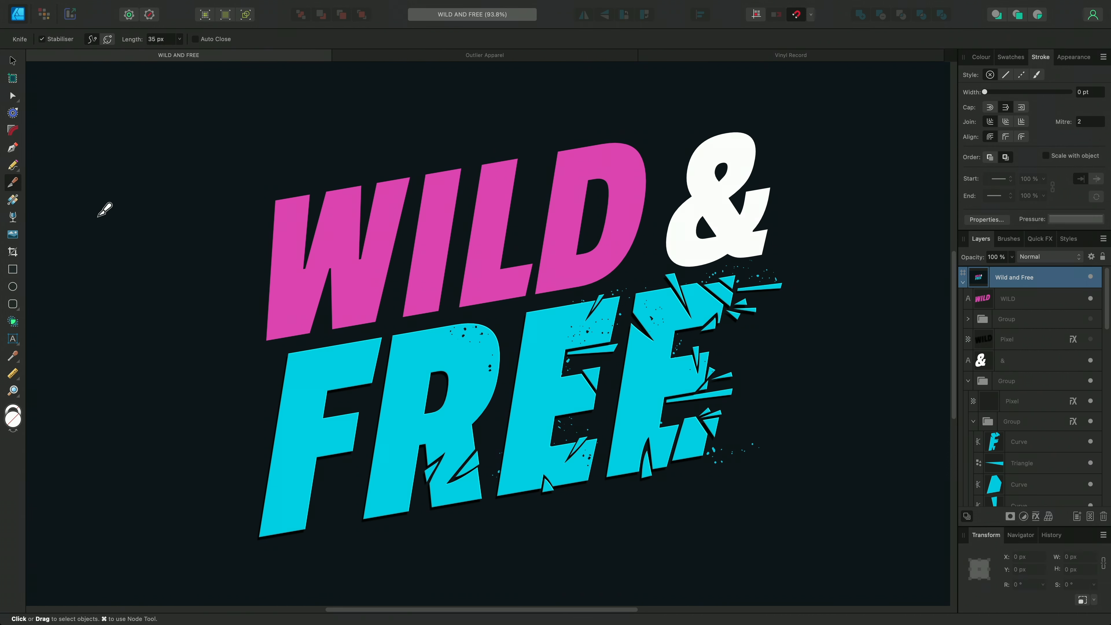
pyautogui.click(289, 239)
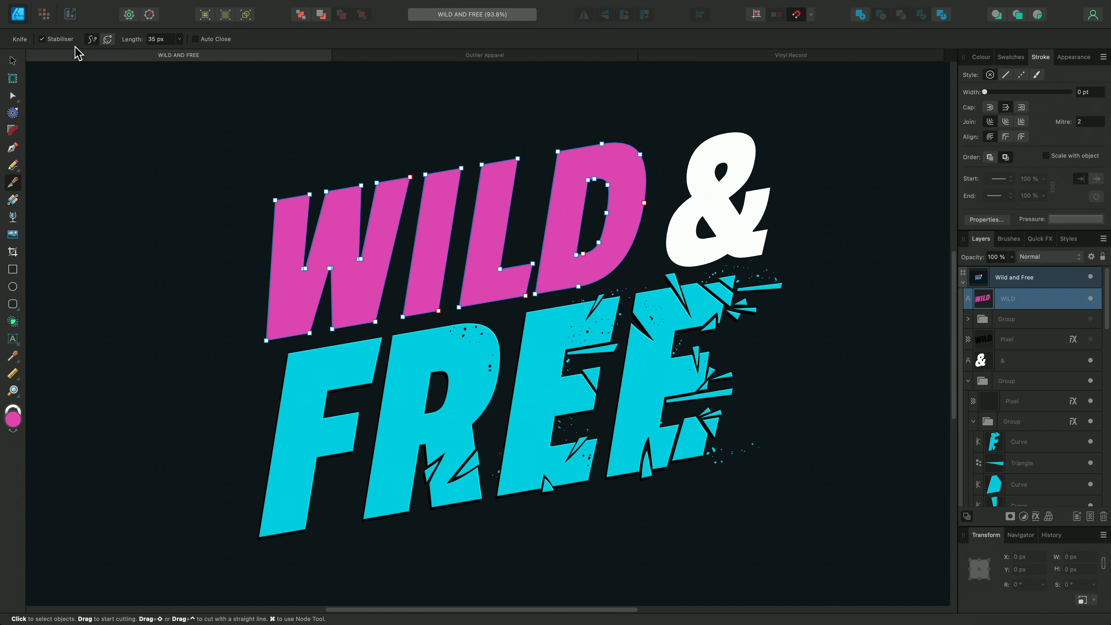
pyautogui.click(51, 39)
pyautogui.moveTo(187, 218)
pyautogui.mouseDown()
pyautogui.moveTo(231, 133)
pyautogui.moveTo(250, 130)
pyautogui.moveTo(156, 104)
pyautogui.moveTo(215, 112)
pyautogui.moveTo(265, 187)
pyautogui.moveTo(260, 151)
pyautogui.moveTo(231, 120)
pyautogui.mouseUp()
pyautogui.press('ctrl')
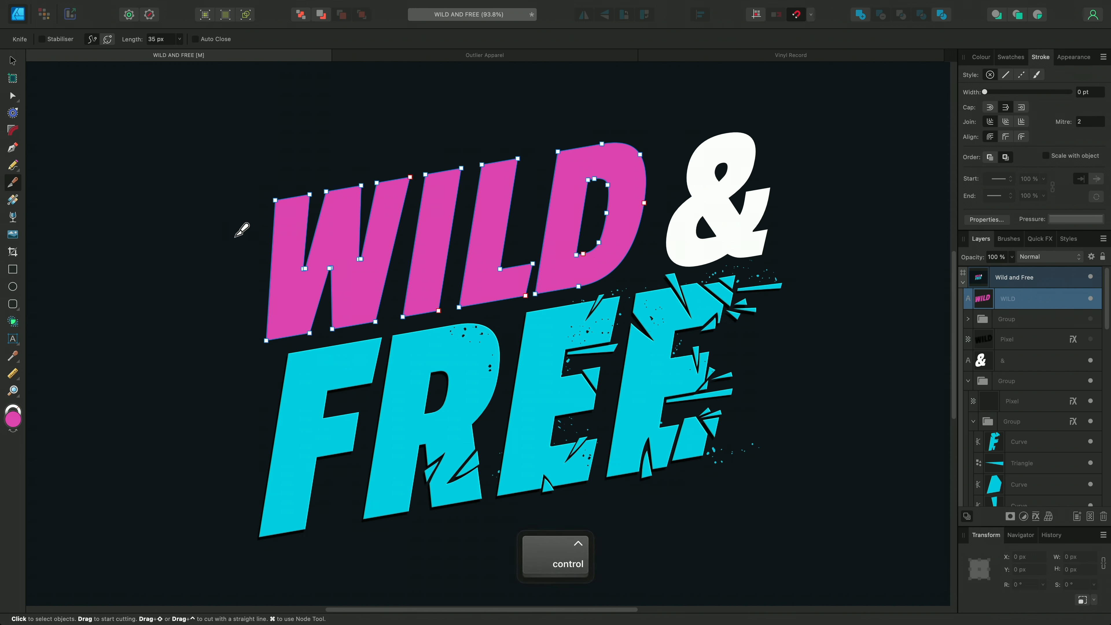
pyautogui.moveTo(236, 235); pyautogui.dragTo(663, 162)
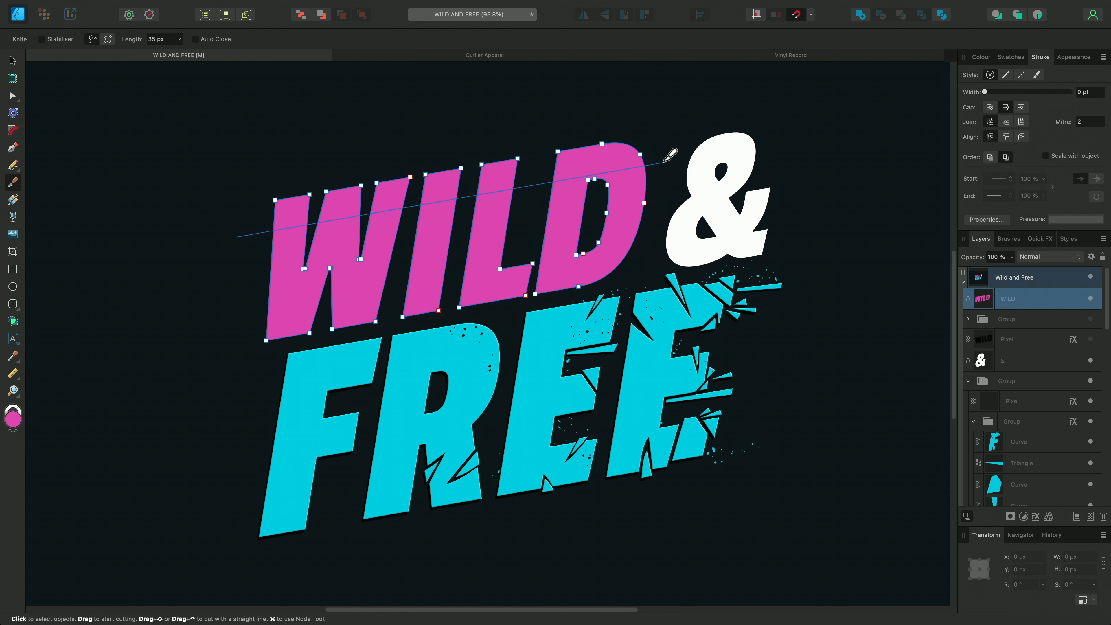
pyautogui.moveTo(663, 162); pyautogui.dragTo(663, 162)
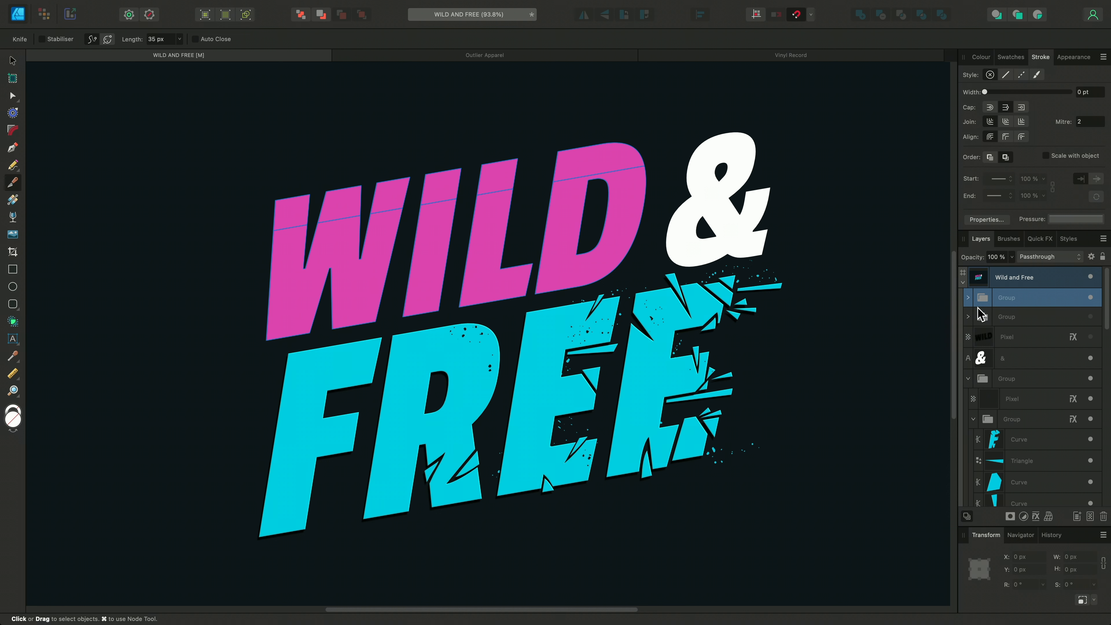
pyautogui.click(968, 298)
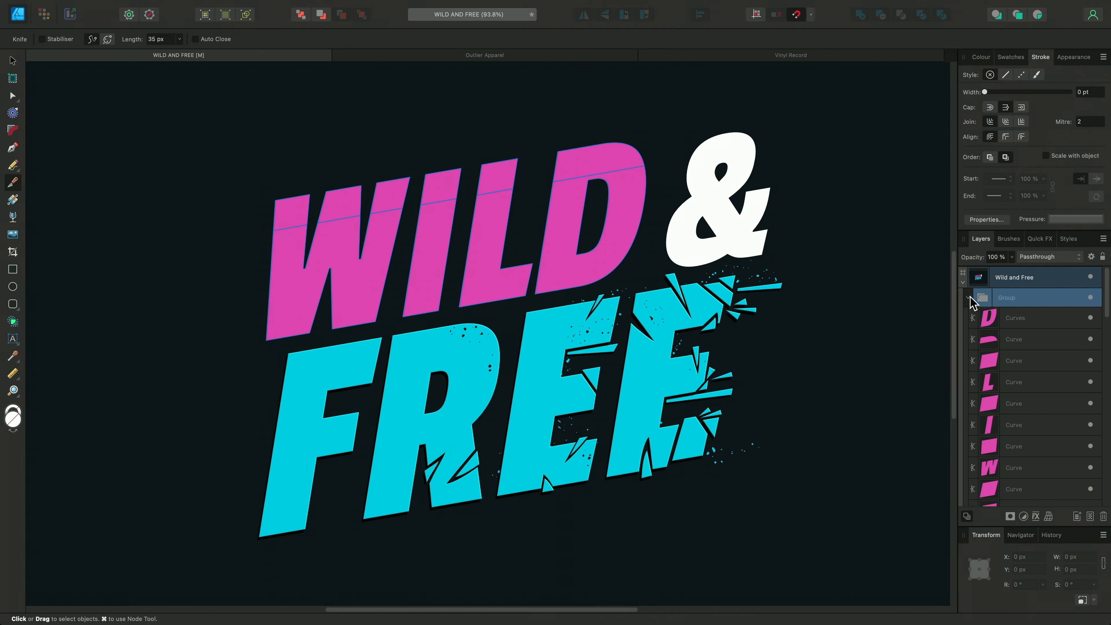
pyautogui.click(968, 297)
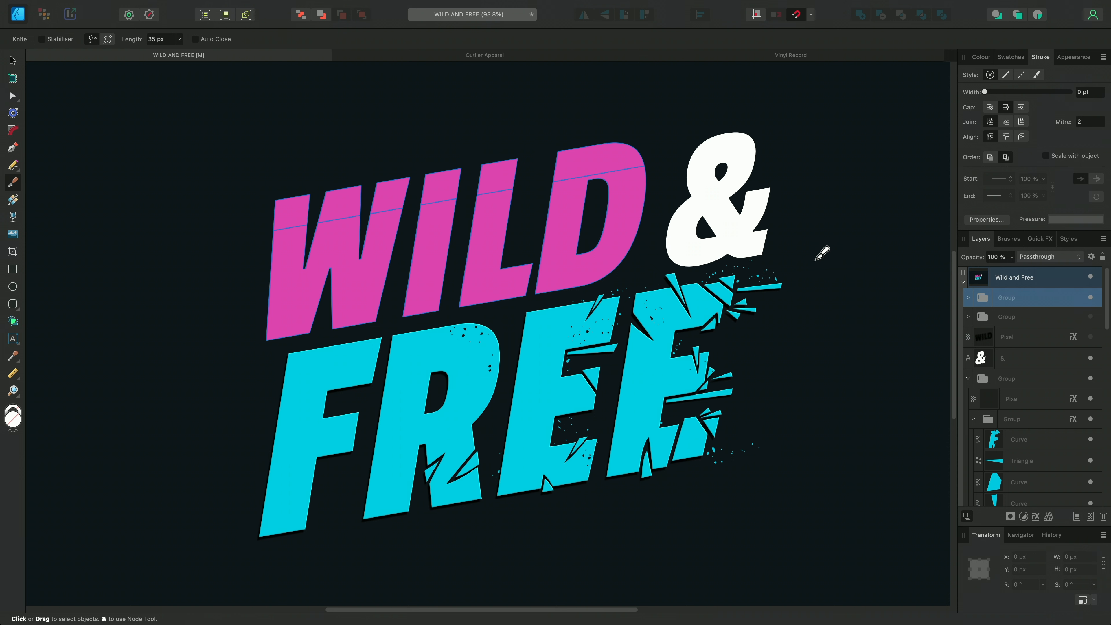
# Select the lower pieces of all four WILD letters and slice them with a second straight Knife cut parallel to the first.
pyautogui.click(304, 292)
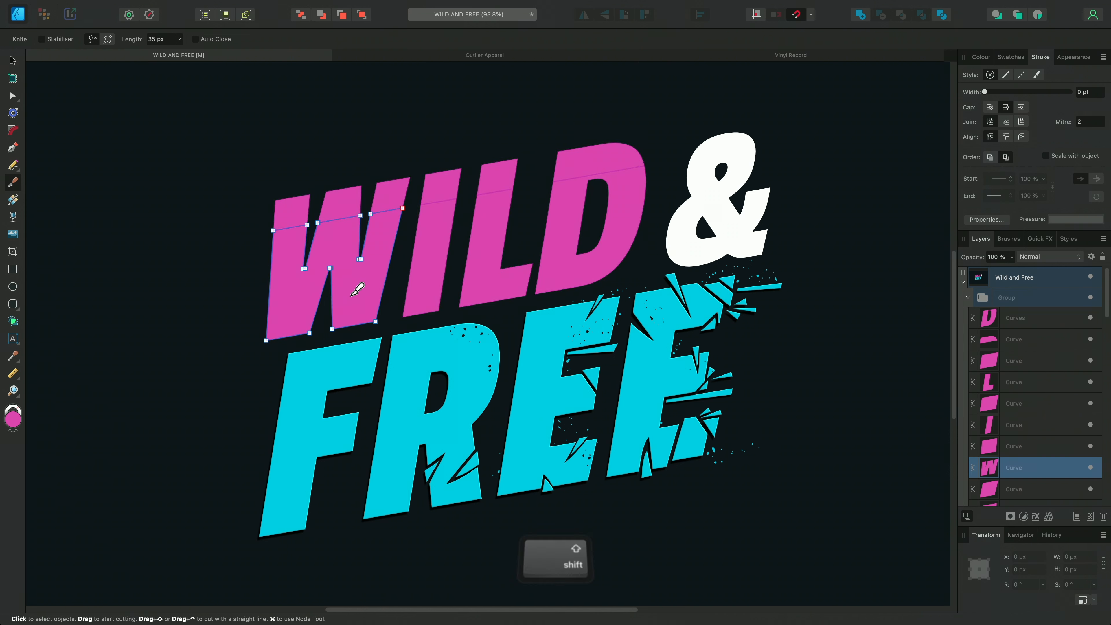
pyautogui.keyDown('shift'); pyautogui.click(428, 269); pyautogui.keyUp('shift')
pyautogui.keyDown('shift'); pyautogui.click(481, 280); pyautogui.keyUp('shift')
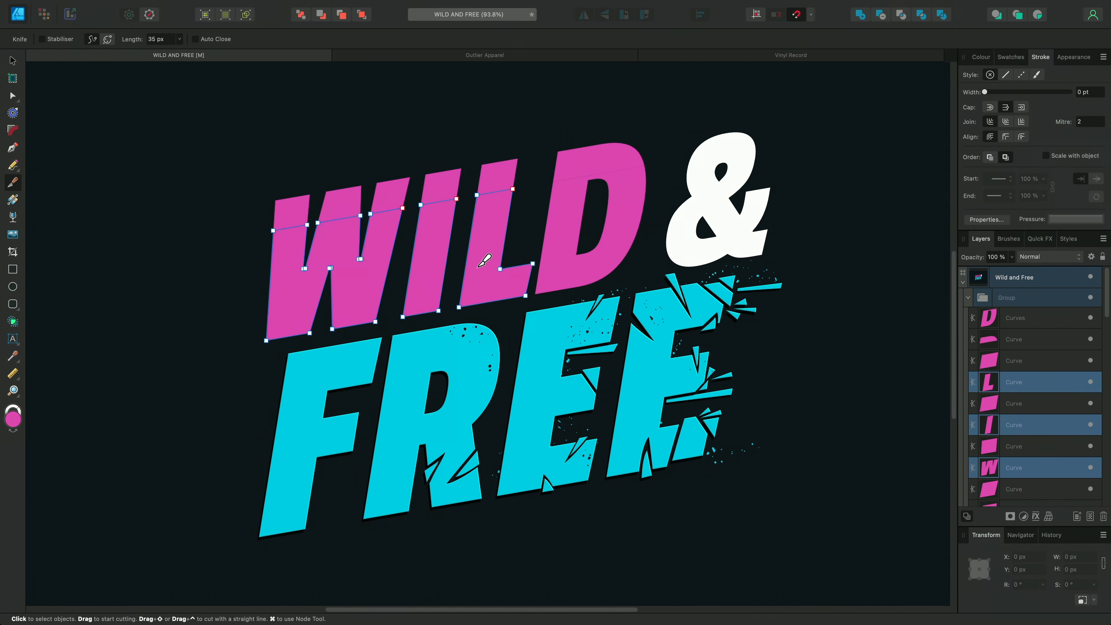
pyautogui.keyDown('shift'); pyautogui.click(562, 244); pyautogui.keyUp('shift')
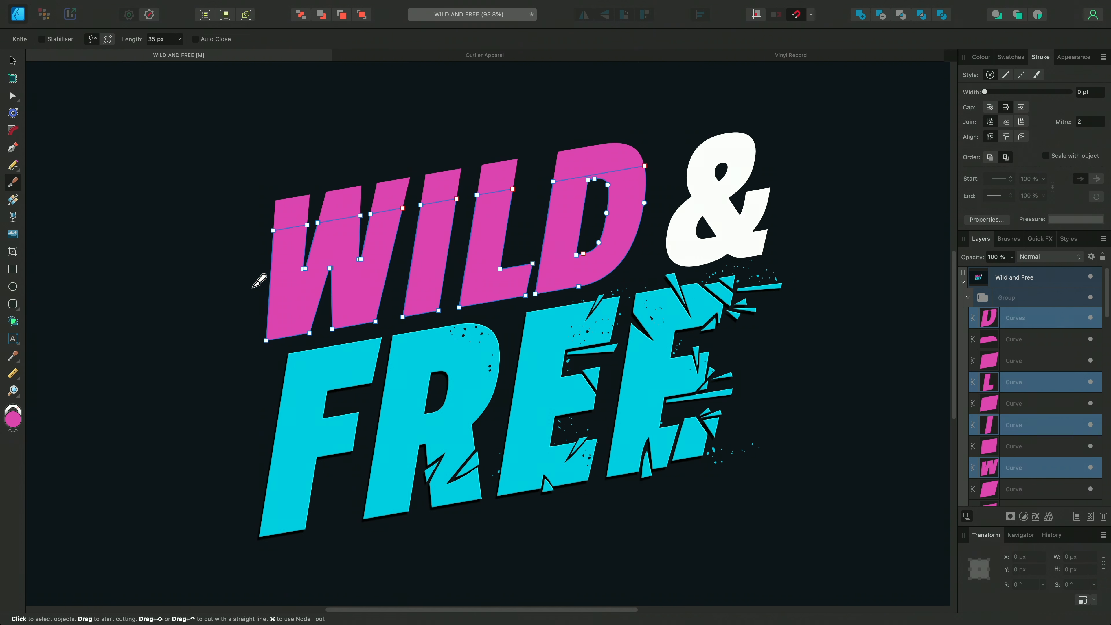
pyautogui.press('ctrl')
pyautogui.moveTo(249, 296); pyautogui.dragTo(661, 223)
# Select the bottom slices of the W, I, L and D with the Node tool and group them.
pyautogui.press('a')
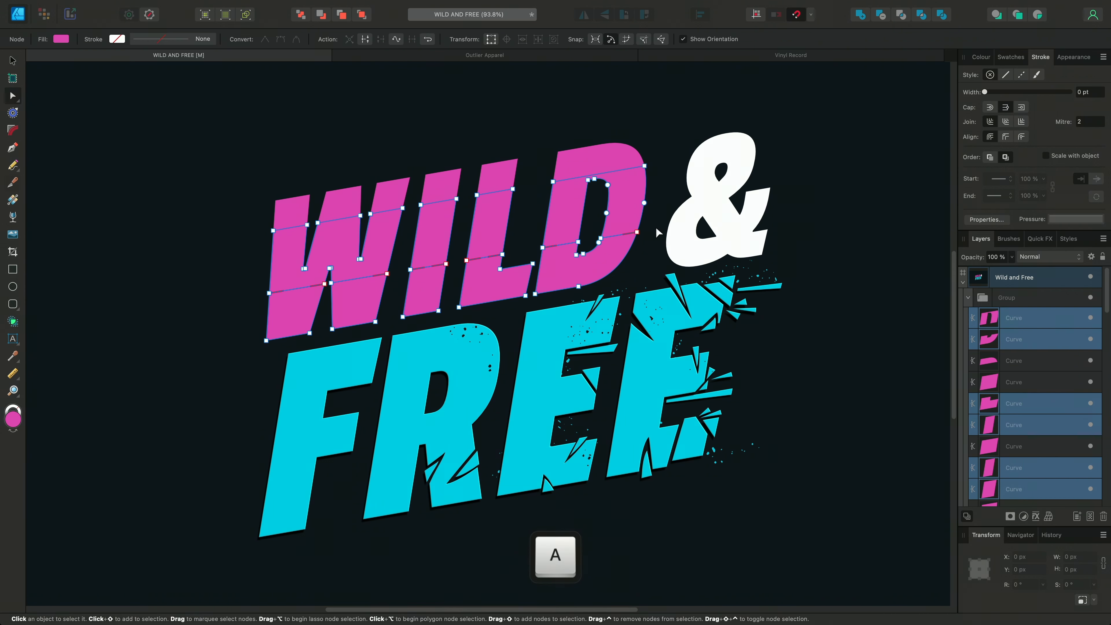
pyautogui.click(298, 308)
pyautogui.keyDown('shift'); pyautogui.click(356, 304); pyautogui.keyUp('shift')
pyautogui.keyDown('shift'); pyautogui.click(415, 293); pyautogui.keyUp('shift')
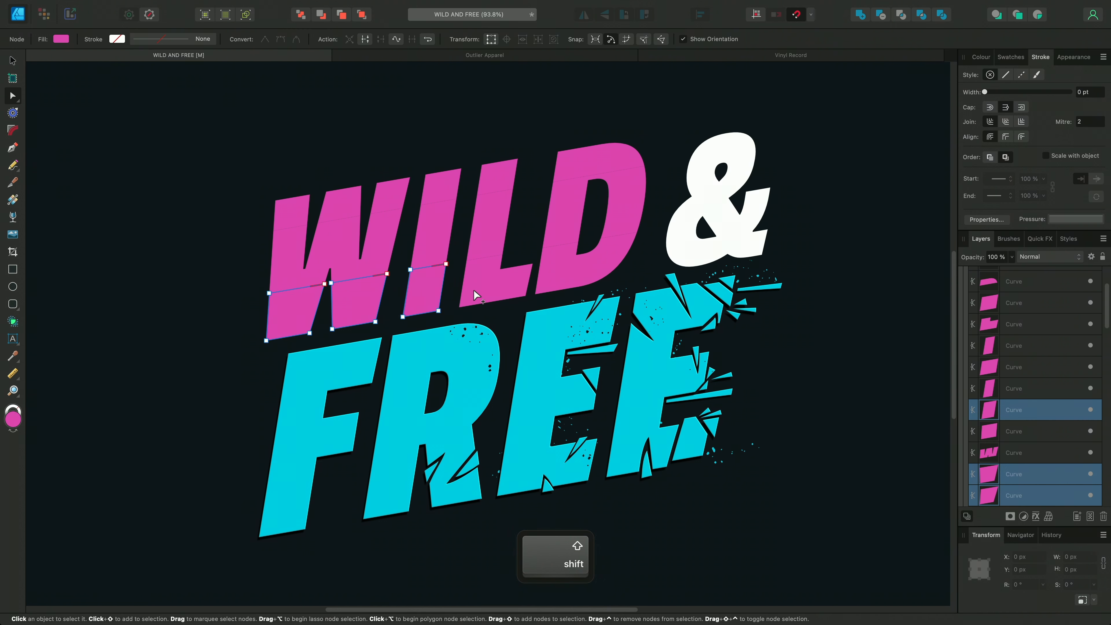
pyautogui.keyDown('shift'); pyautogui.click(516, 282); pyautogui.keyUp('shift')
pyautogui.keyDown('shift'); pyautogui.click(565, 273); pyautogui.keyUp('shift')
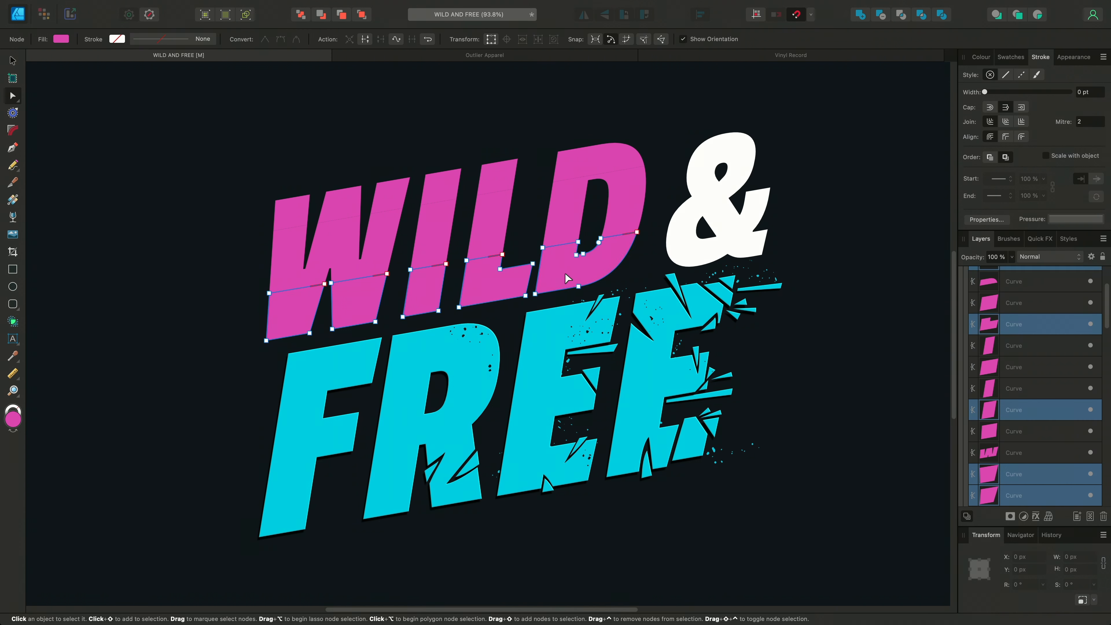
pyautogui.press('super+g')
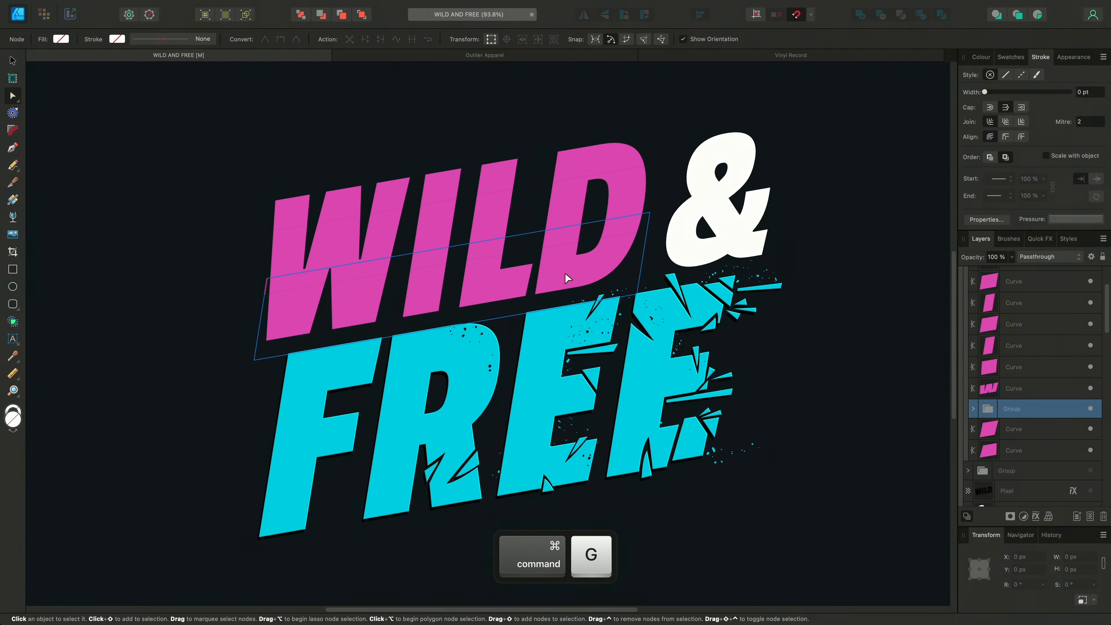
# Select the middle slices of the W, I, L and D and group them.
pyautogui.click(288, 262)
pyautogui.keyDown('shift'); pyautogui.click(441, 234); pyautogui.keyUp('shift')
pyautogui.keyDown('shift'); pyautogui.click(489, 231); pyautogui.keyUp('shift')
pyautogui.keyDown('shift'); pyautogui.click(573, 222); pyautogui.keyUp('shift')
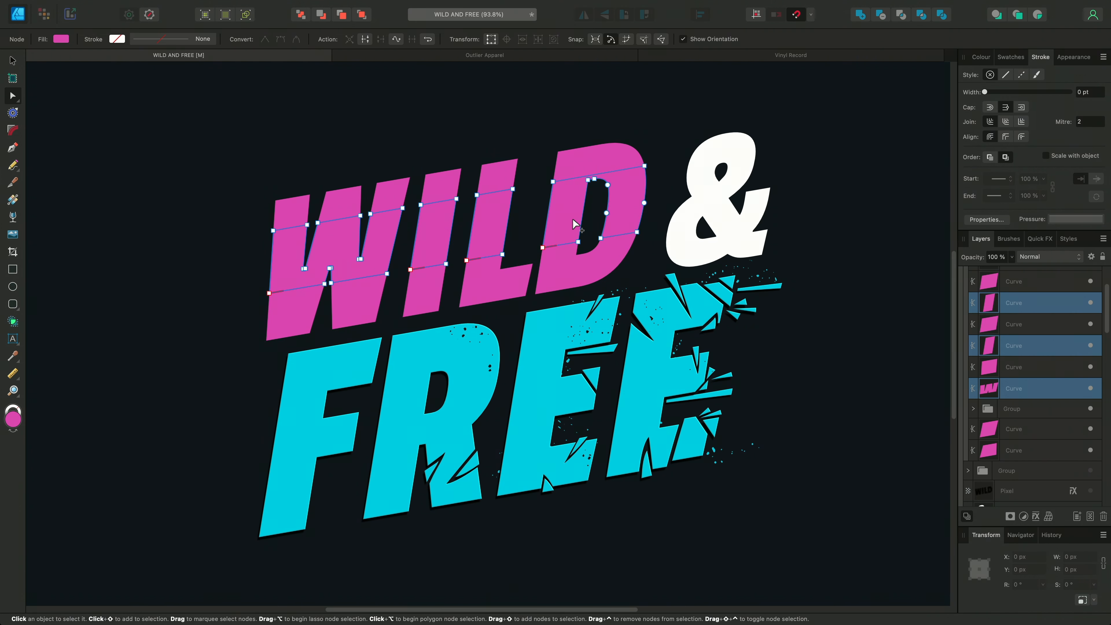
pyautogui.press('super+g')
# Select the top slices of the W, I, L and D and group them.
pyautogui.click(298, 214)
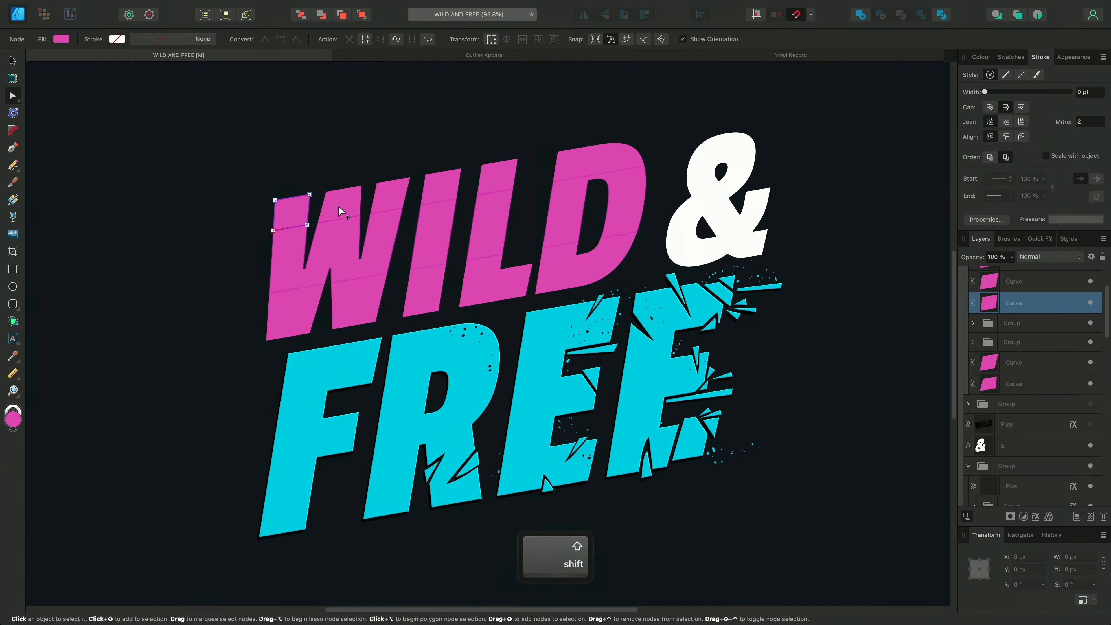
pyautogui.keyDown('shift'); pyautogui.click(440, 194); pyautogui.keyUp('shift')
pyautogui.keyDown('shift'); pyautogui.click(494, 180); pyautogui.keyUp('shift')
pyautogui.keyDown('shift'); pyautogui.click(563, 165); pyautogui.keyUp('shift')
pyautogui.press('super+g')
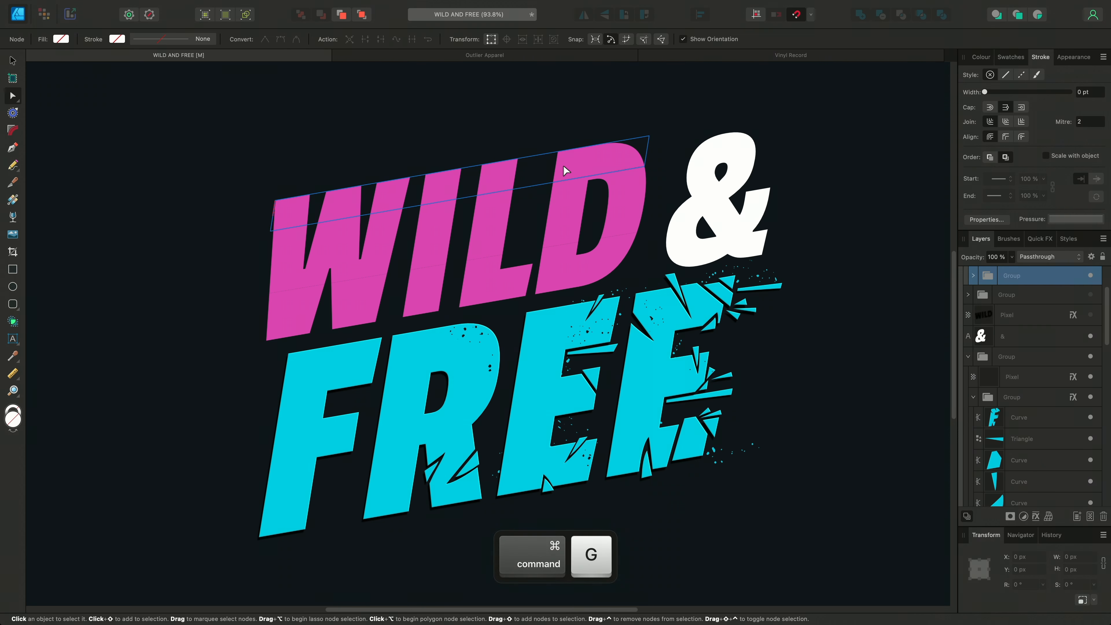
# Add an Outer Shadow effect to the top slice group and move that group above the other two slice groups.
pyautogui.scroll(3, 1063, 368)
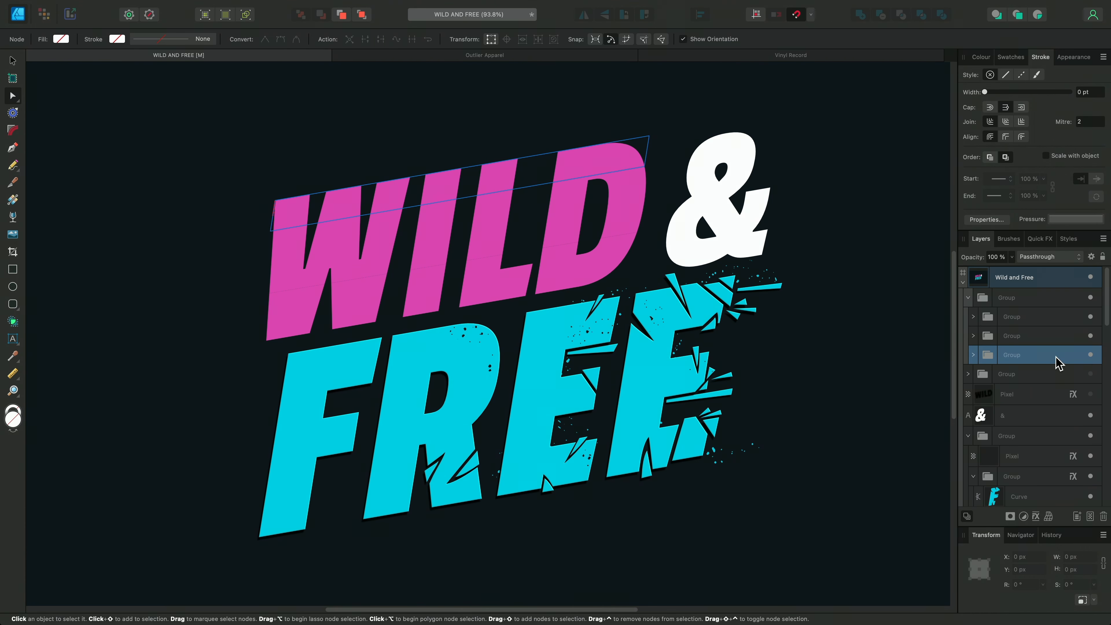
pyautogui.click(1036, 516)
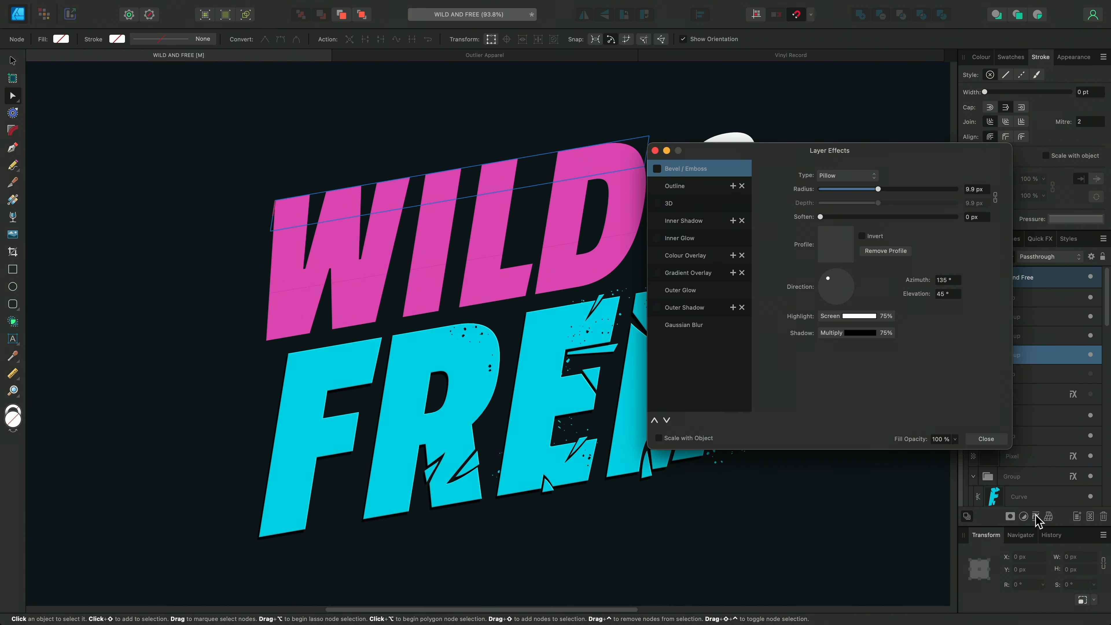
pyautogui.click(719, 310)
pyautogui.click(657, 308)
pyautogui.moveTo(820, 203); pyautogui.dragTo(883, 203)
pyautogui.moveTo(829, 151); pyautogui.dragTo(785, 108)
pyautogui.moveTo(1042, 355); pyautogui.dragTo(1042, 320)
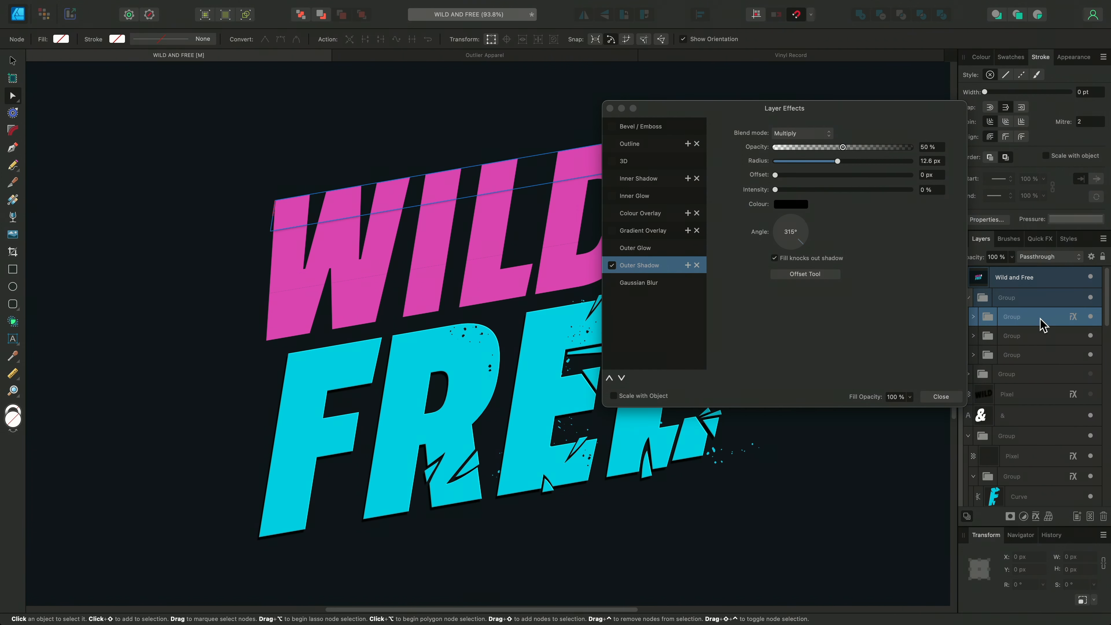
# Increase the top slice group's shadow radius and offset, and copy the shadow effect to the other two slice groups.
pyautogui.click(844, 161)
pyautogui.moveTo(846, 162); pyautogui.dragTo(881, 163)
pyautogui.moveTo(775, 174); pyautogui.dragTo(835, 175)
pyautogui.click(938, 396)
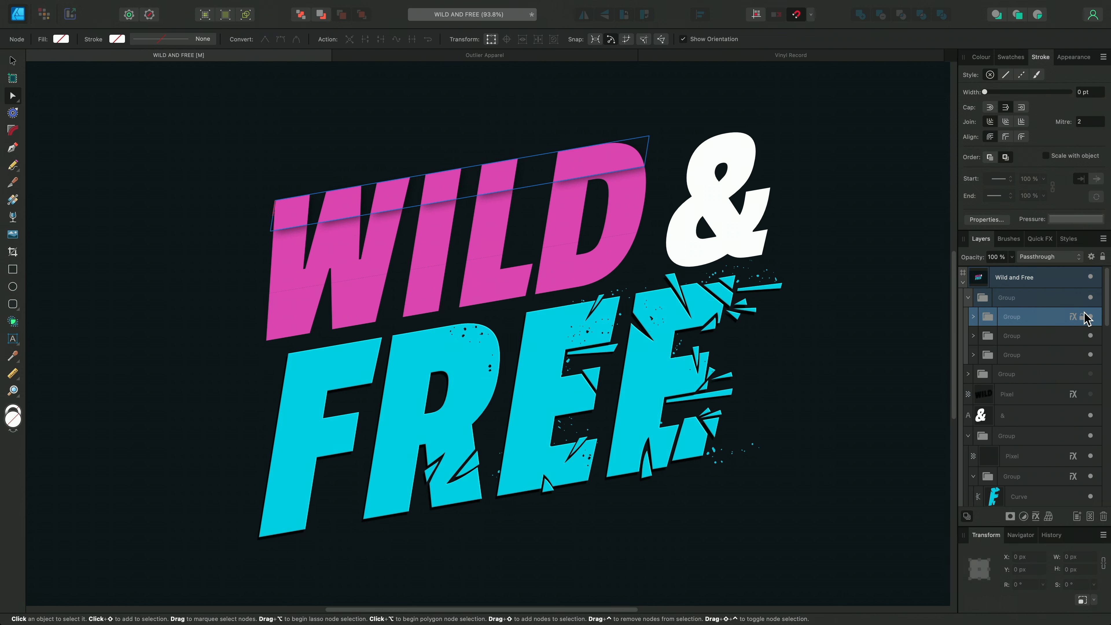
pyautogui.moveTo(1077, 322); pyautogui.dragTo(1075, 357)
# Shift the top slice group about 15 px left and 5 px down, and nudge the top and middle slices together slightly further along the cuts.
pyautogui.press('v')
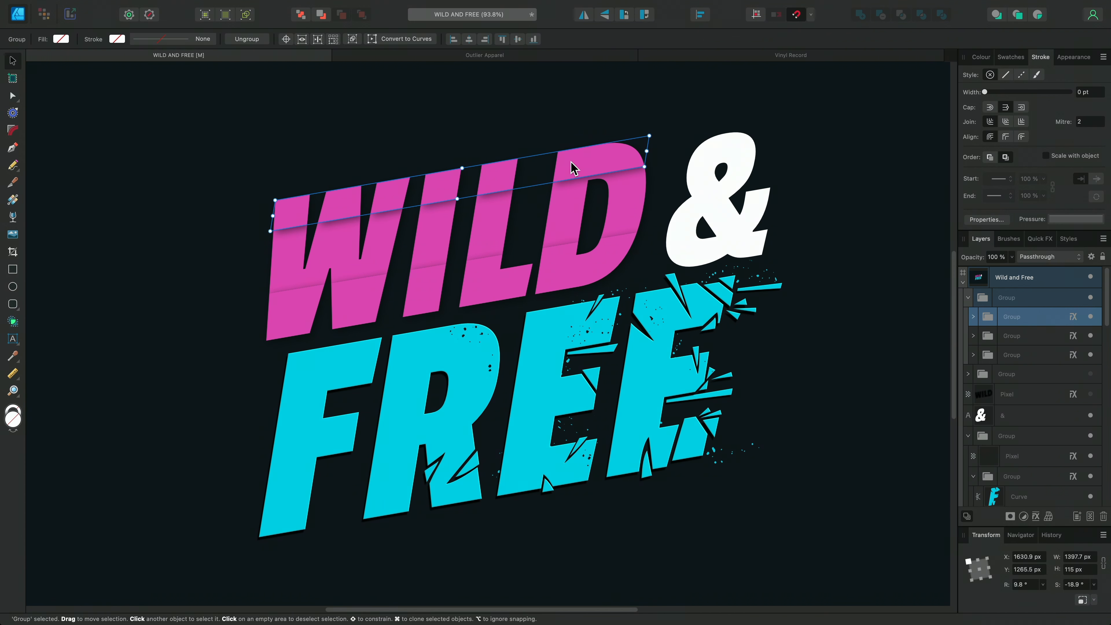
pyautogui.moveTo(575, 164); pyautogui.dragTo(570, 169)
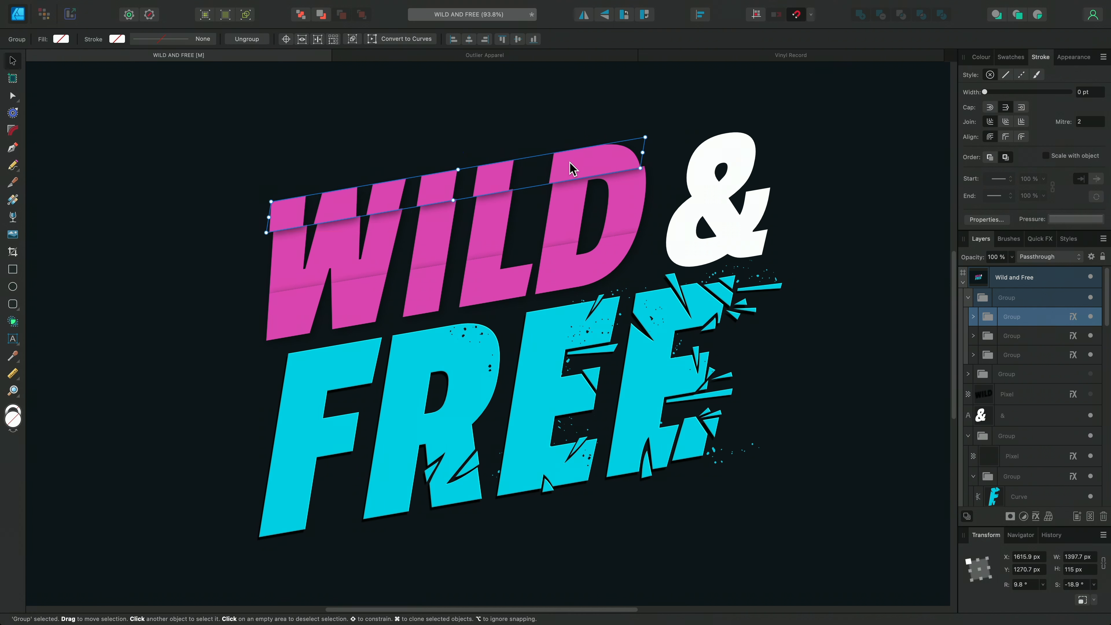
pyautogui.keyDown('shift'); pyautogui.click(559, 219); pyautogui.keyUp('shift')
pyautogui.moveTo(558, 220); pyautogui.dragTo(556, 221)
# Move the middle slice group above the bottom slice group in the stacking order and deselect everything.
pyautogui.click(1041, 356)
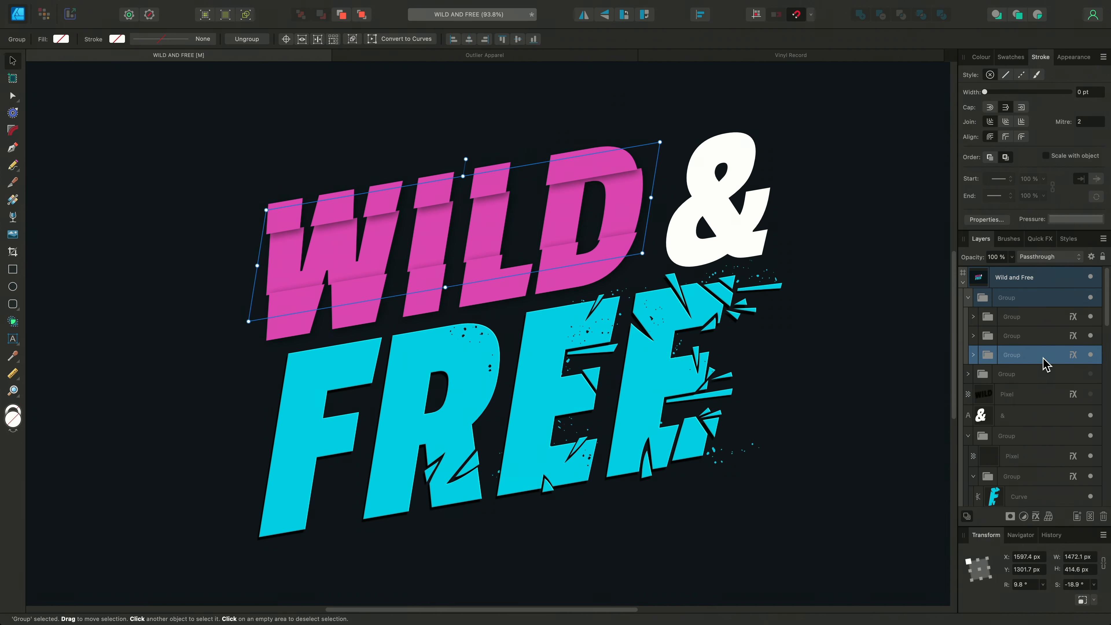
pyautogui.moveTo(1041, 355); pyautogui.dragTo(1041, 335)
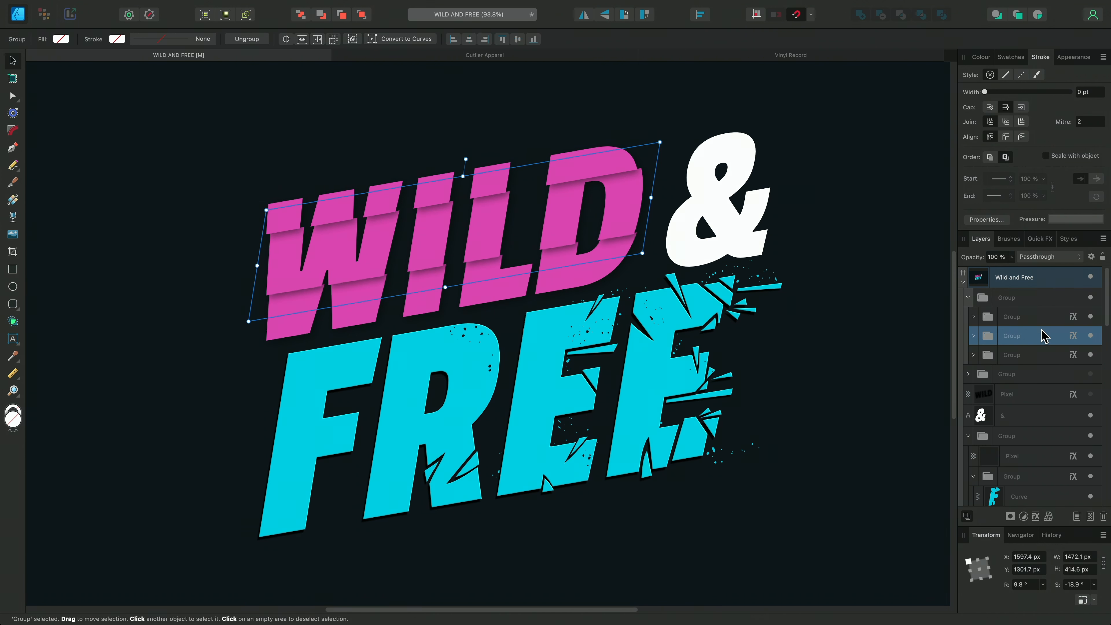
pyautogui.click(865, 361)
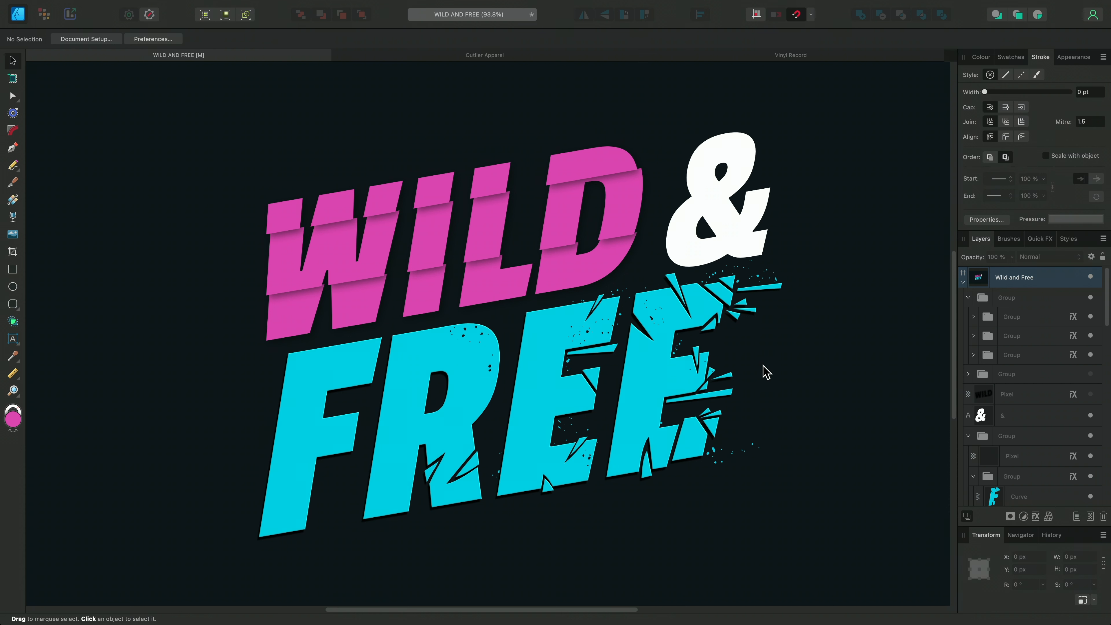
# Activate the Knife tool and try its Window Stabiliser before returning to the Rope Stabiliser with a 35 px length.
pyautogui.click(11, 186)
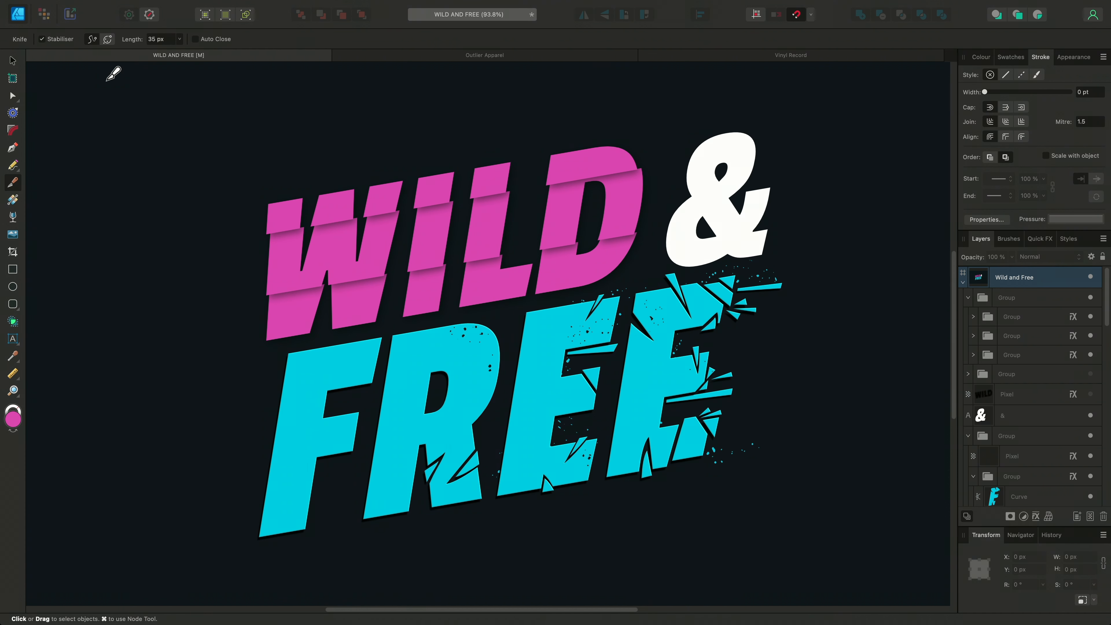
pyautogui.click(110, 38)
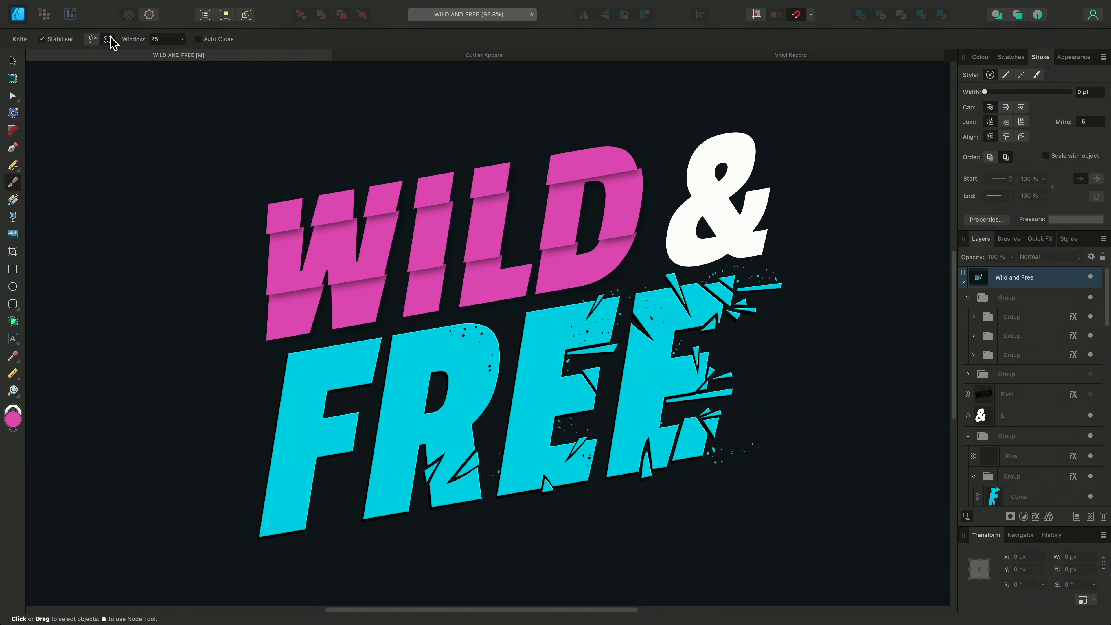
pyautogui.click(92, 39)
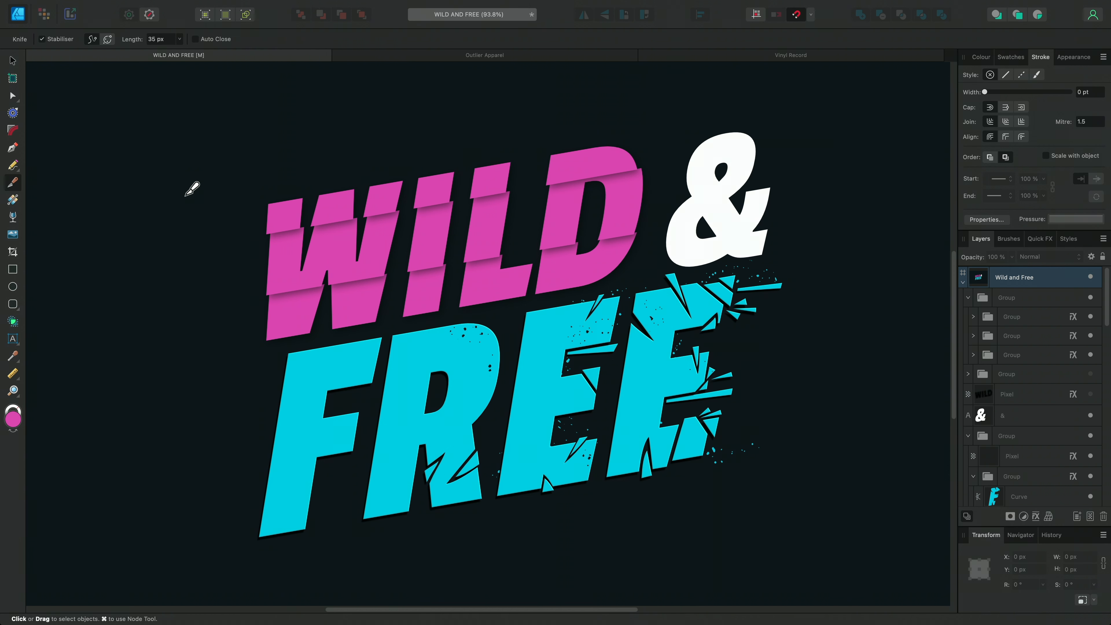
# Select the letter F in FREE and cut three pointed shards out of its left edge with freehand Knife strokes.
pyautogui.click(312, 436)
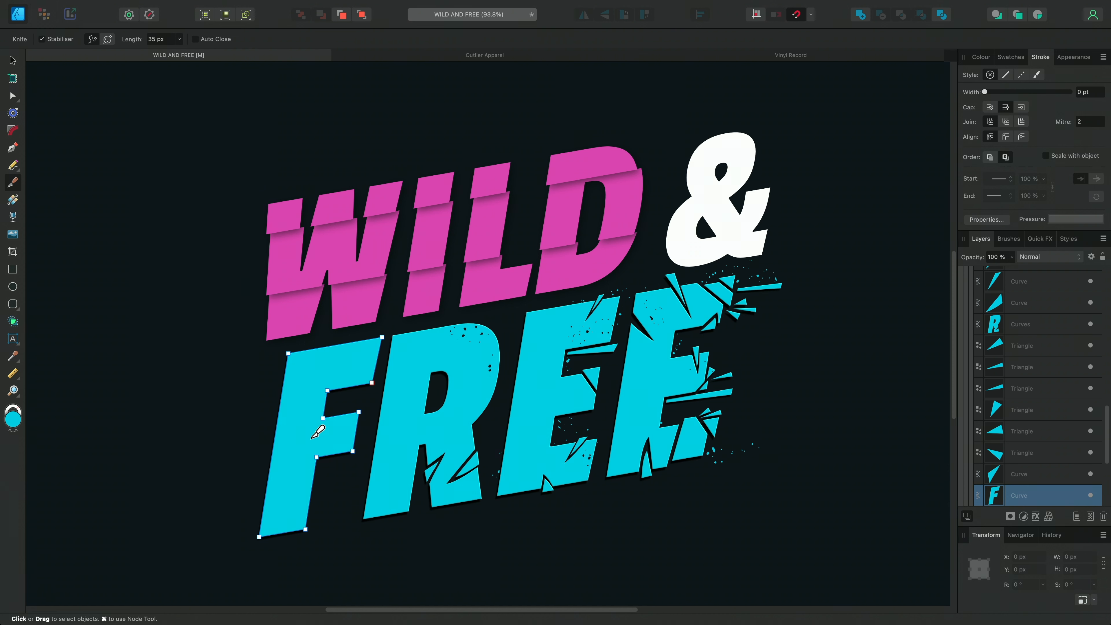
pyautogui.moveTo(256, 393)
pyautogui.mouseDown()
pyautogui.moveTo(329, 405)
pyautogui.moveTo(236, 436)
pyautogui.mouseUp()
pyautogui.moveTo(239, 464)
pyautogui.mouseDown()
pyautogui.moveTo(320, 454)
pyautogui.moveTo(232, 497)
pyautogui.mouseUp()
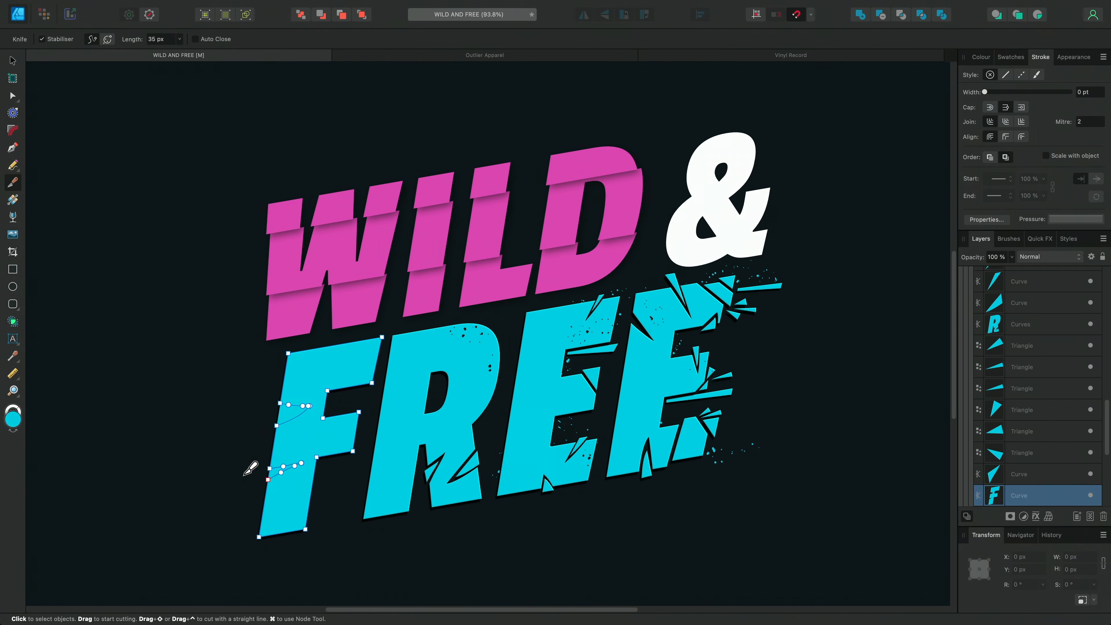
pyautogui.moveTo(262, 363)
pyautogui.mouseDown()
pyautogui.moveTo(342, 386)
pyautogui.moveTo(223, 389)
pyautogui.mouseUp()
# Move the three cut shards outward from the F's left edge so they look broken off.
pyautogui.press('v')
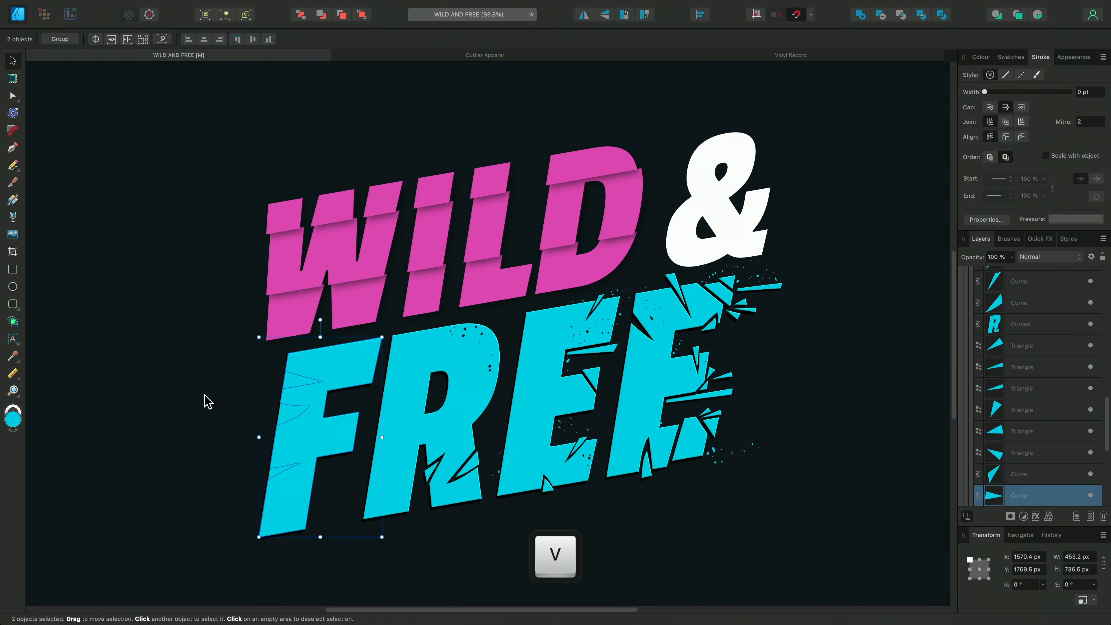
pyautogui.click(286, 380)
pyautogui.click(287, 413)
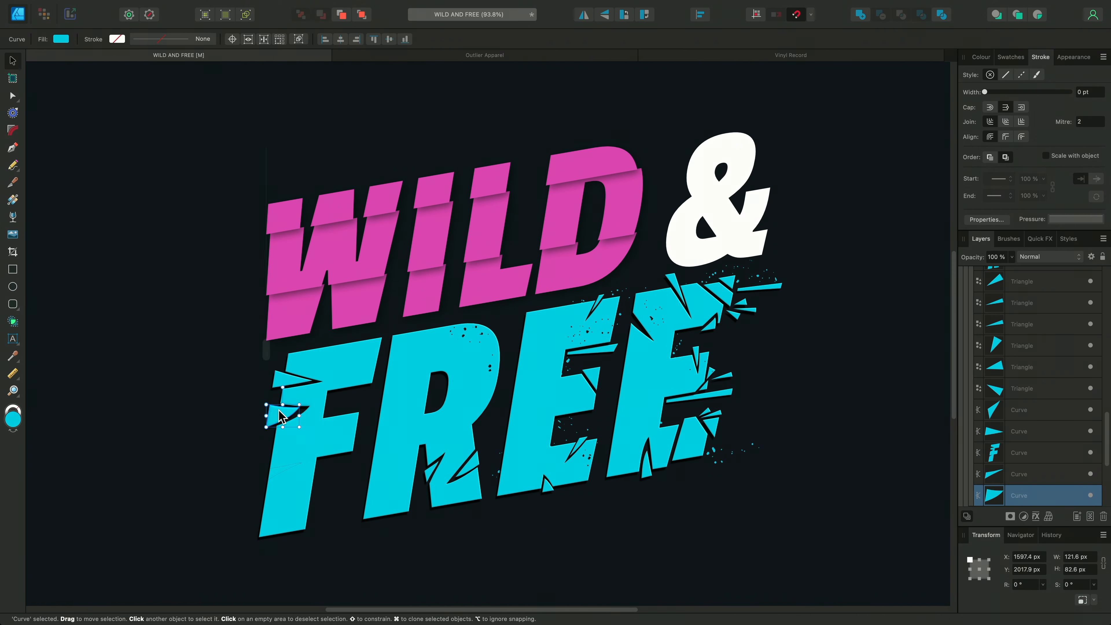
pyautogui.click(271, 475)
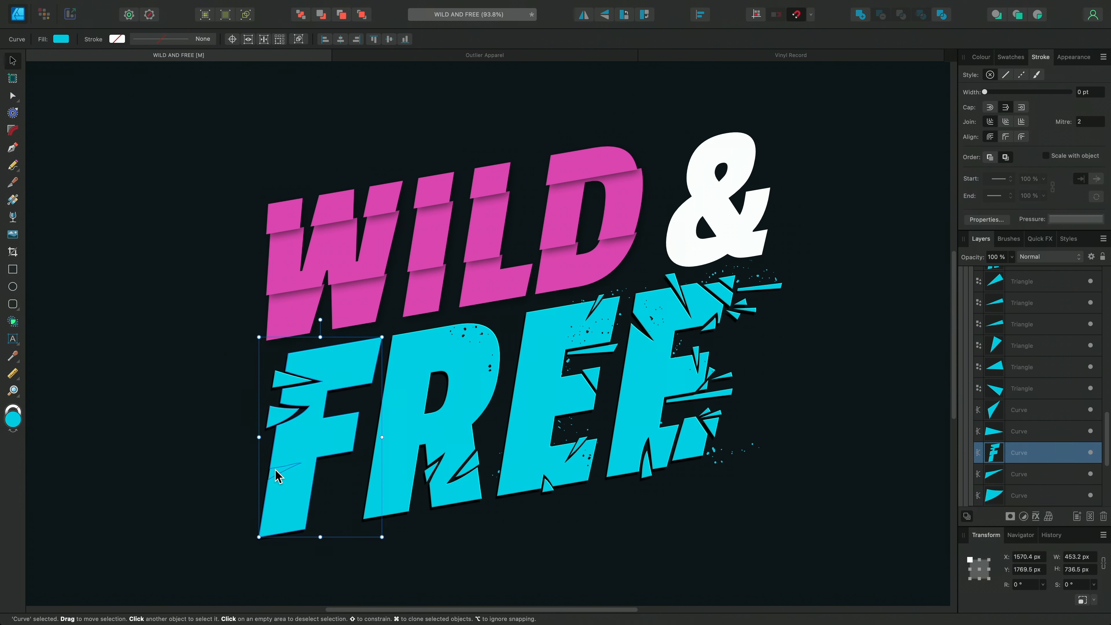
pyautogui.moveTo(272, 472); pyautogui.dragTo(252, 483)
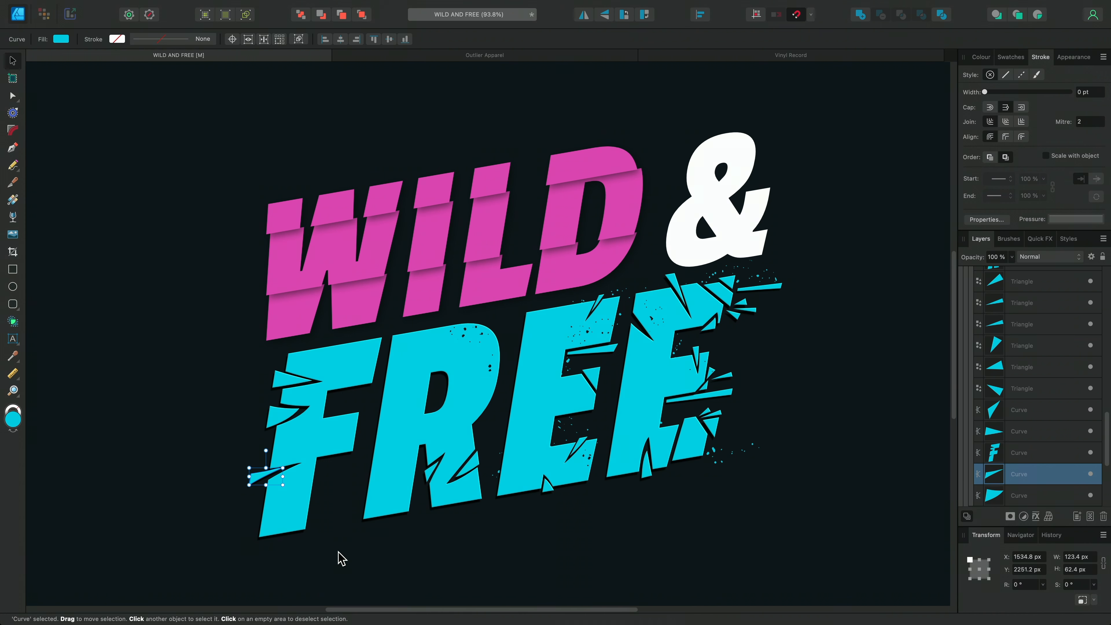
# Switch to the Outlier Apparel document.
pyautogui.click(485, 56)
pyautogui.hscroll(-1, 693, 300)
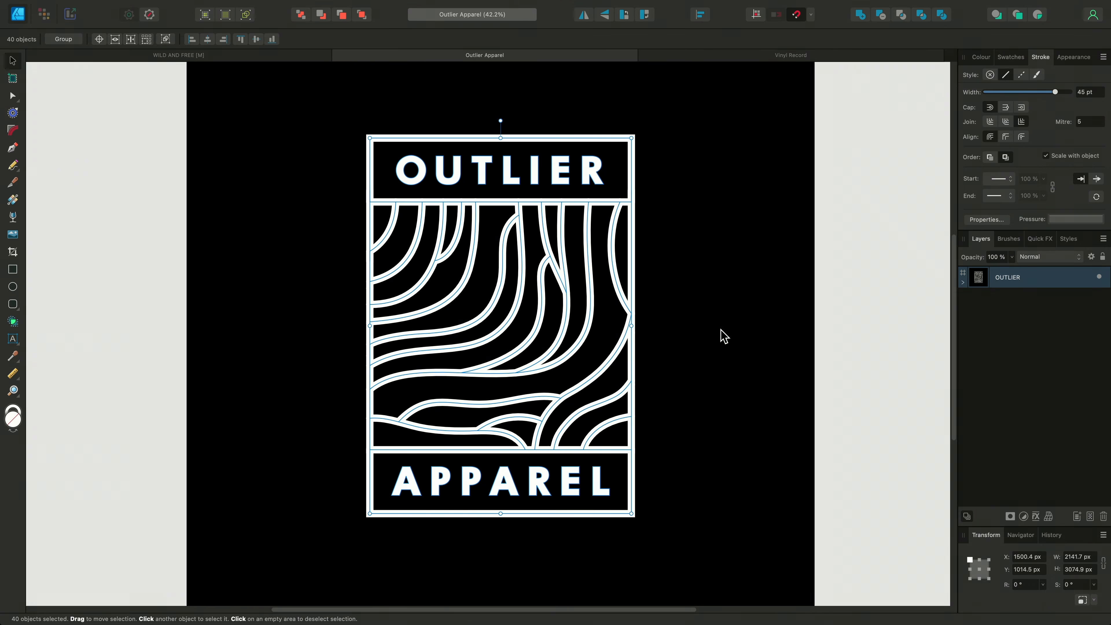
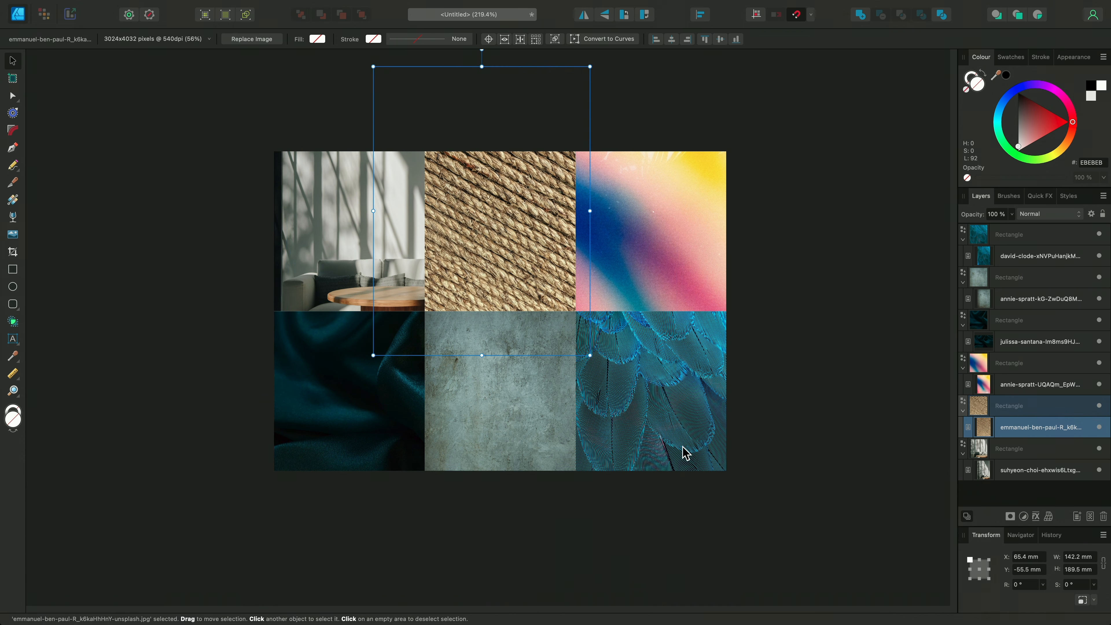
# Select all six picture rectangles of the photo grid and give them a thick white stroke.
pyautogui.click(786, 439)
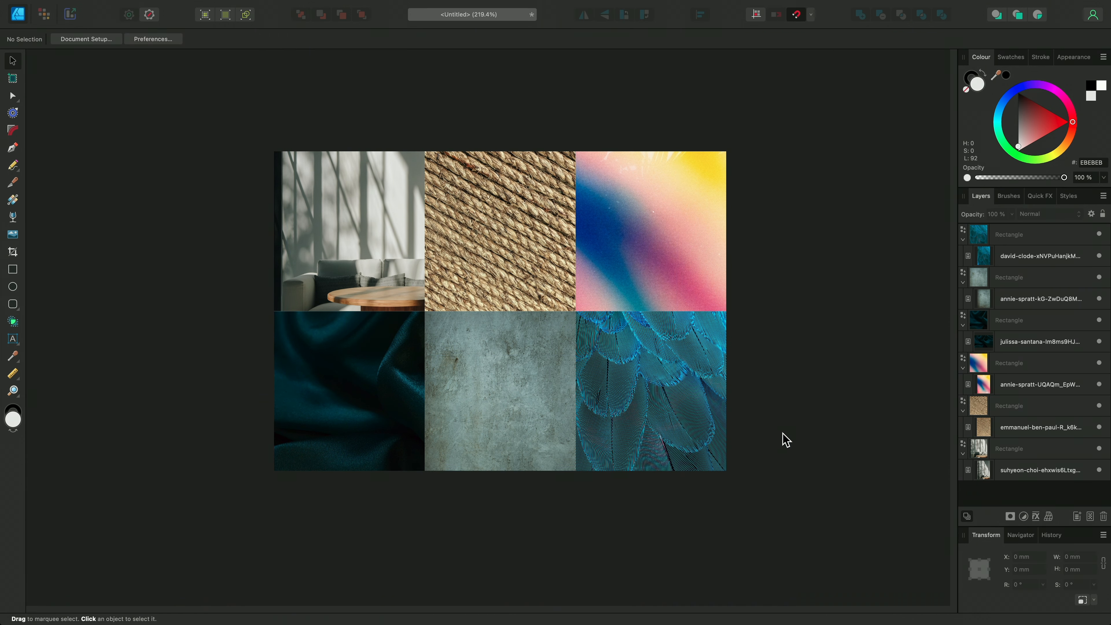
pyautogui.press('super+a')
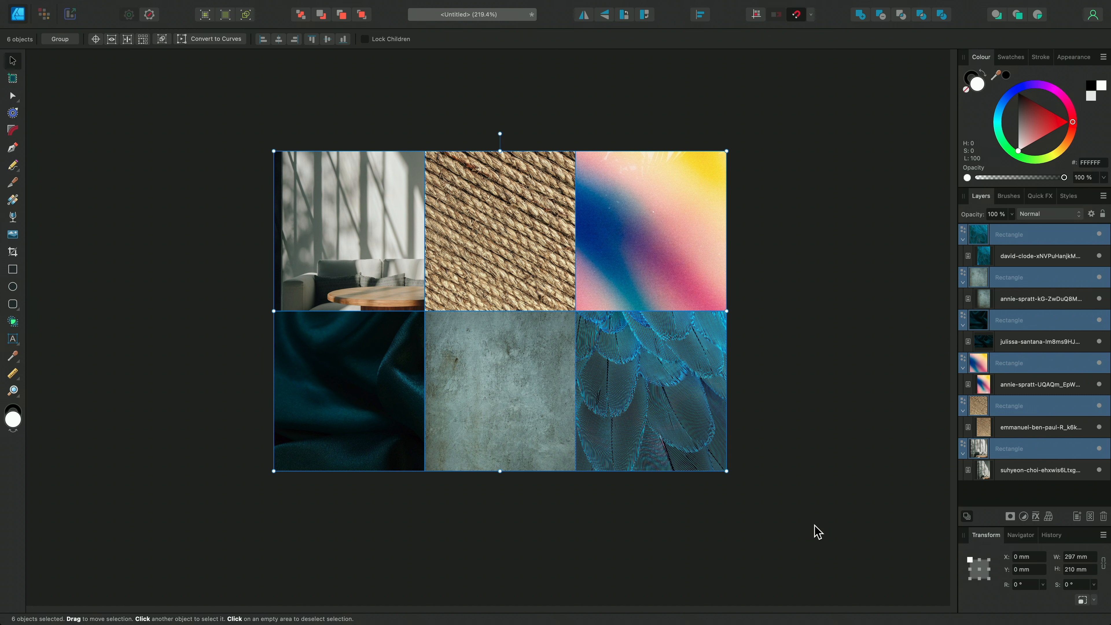
pyautogui.press('x')
pyautogui.press(']')
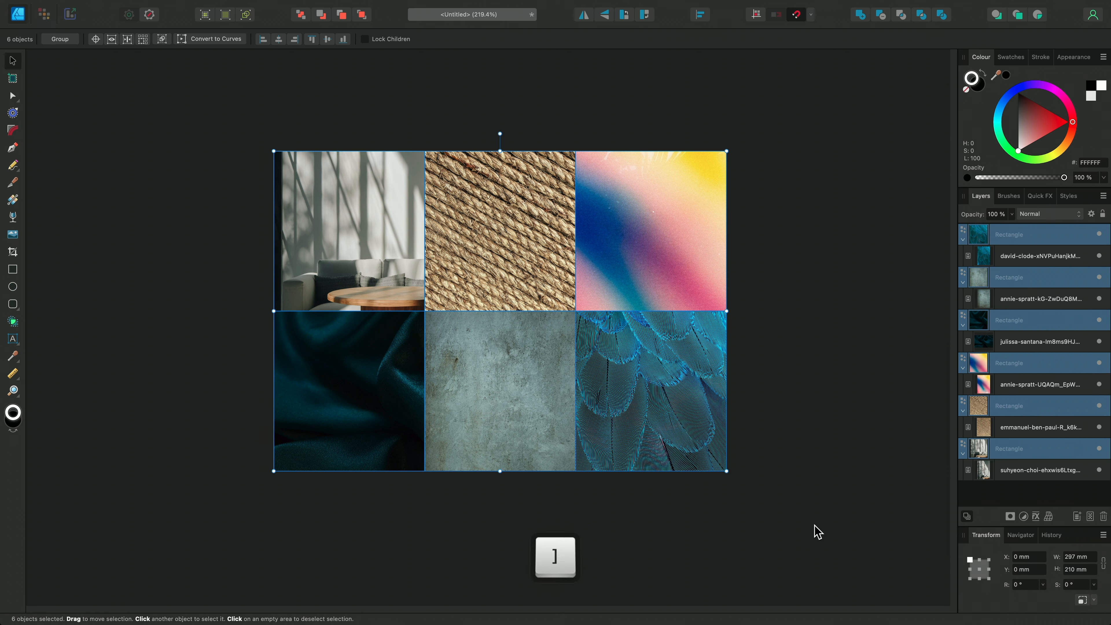
pyautogui.press(']')
pyautogui.press(']')
pyautogui.press(']')
pyautogui.press(']')
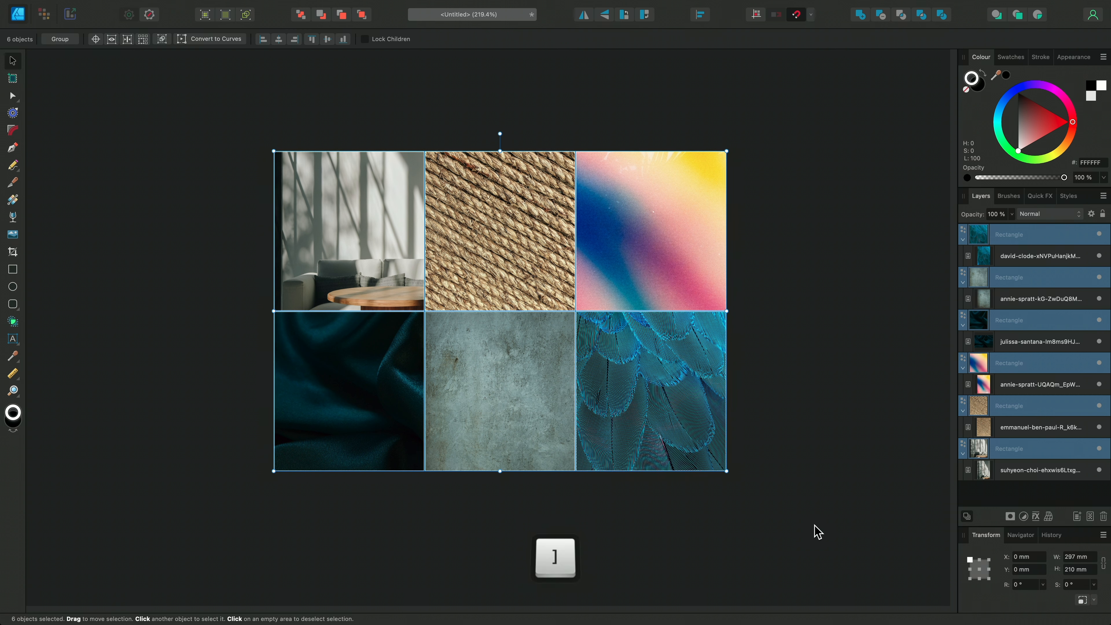
pyautogui.press(']')
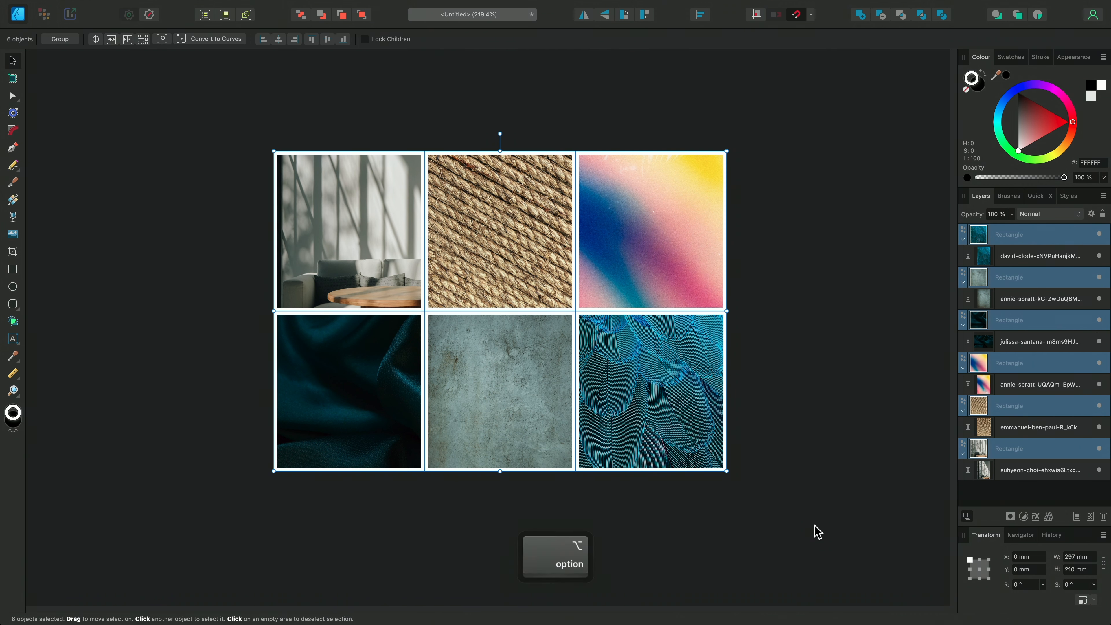
# Scale the six picture frames down about their common centre to about 285.5 × 201.9 mm and deselect them.
pyautogui.scroll(4, 814, 528)
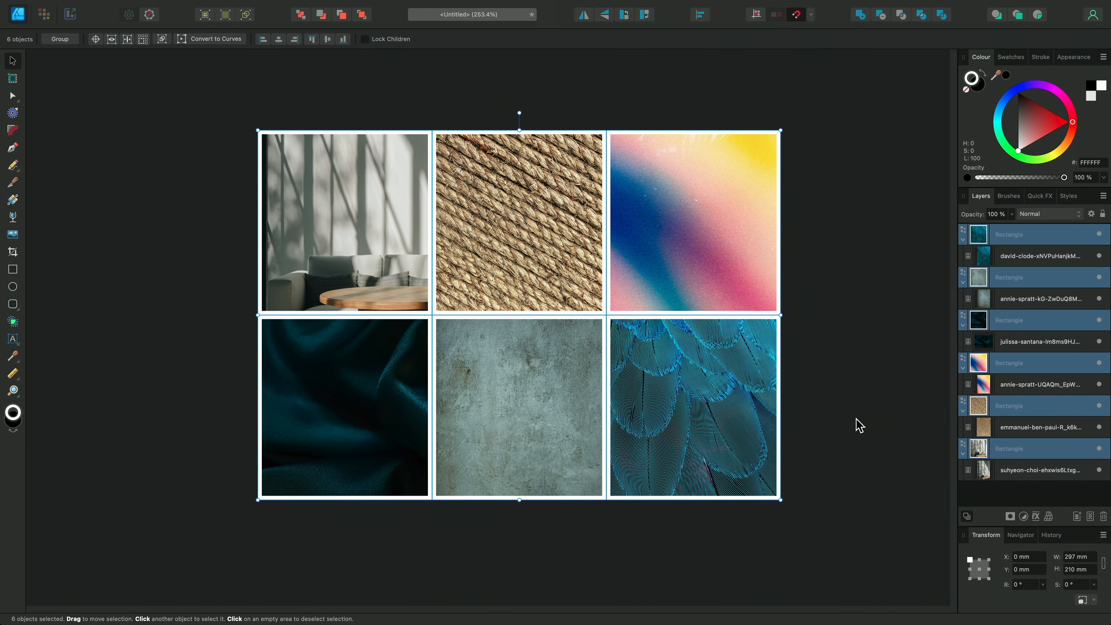
pyautogui.moveTo(781, 500); pyautogui.dragTo(771, 493)
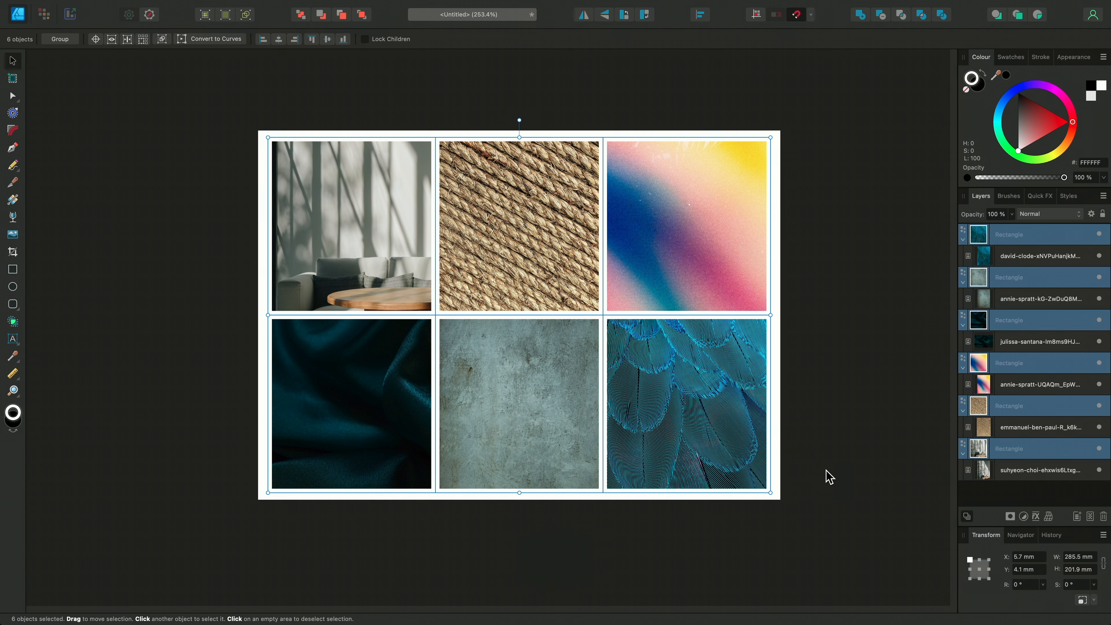
pyautogui.press('super+d')
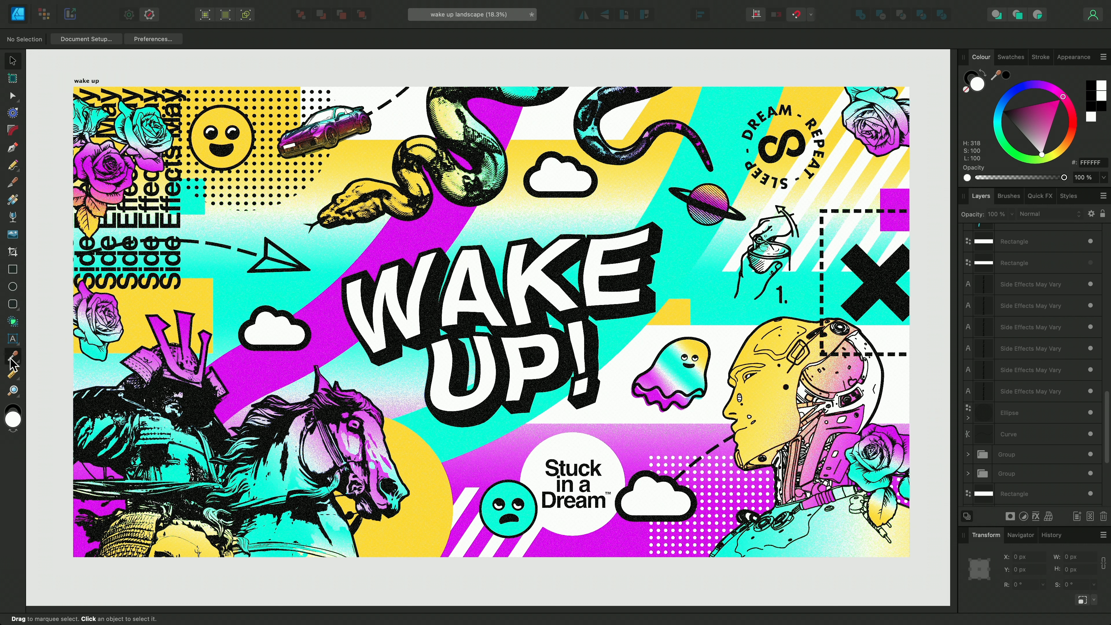
# Select all the Side Effects May Vary text layers and apply the robot head's style to them with the Style Picker.
pyautogui.moveTo(13, 363); pyautogui.dragTo(48, 369)
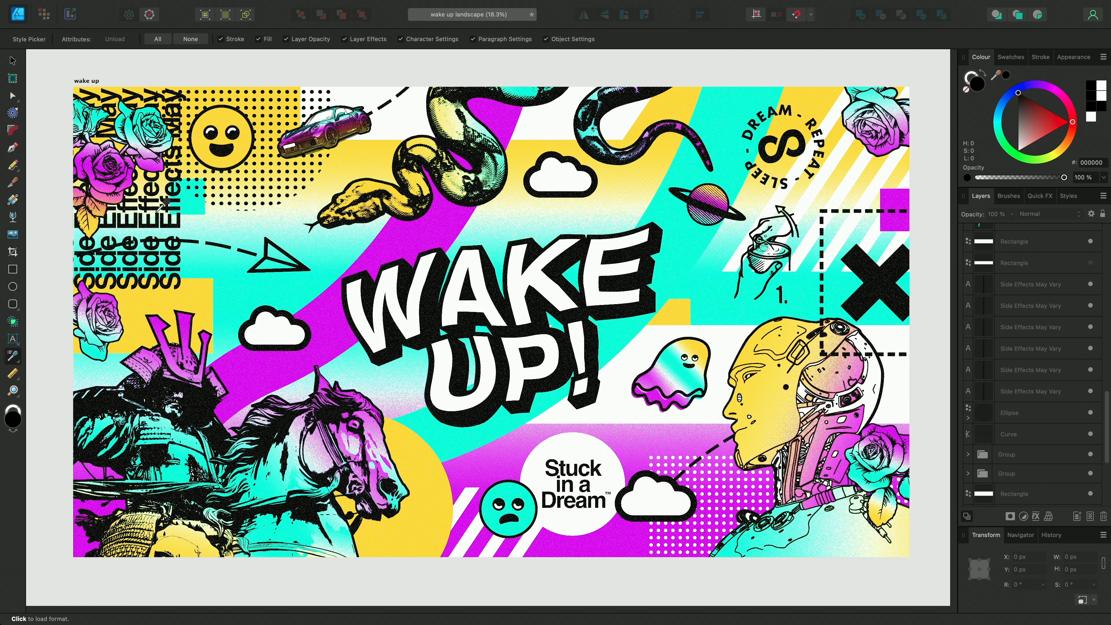
pyautogui.click(193, 39)
pyautogui.click(259, 39)
pyautogui.click(1041, 291)
pyautogui.keyDown('shift'); pyautogui.click(1043, 393); pyautogui.keyUp('shift')
pyautogui.click(761, 396)
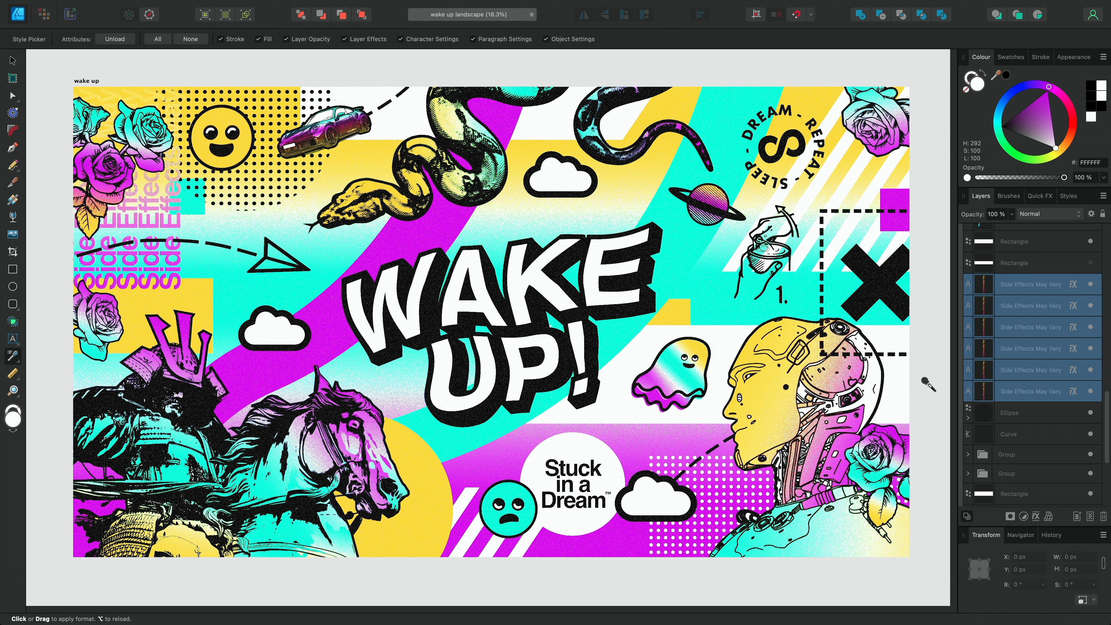
# Select the curve below the Ellipse layer and apply the dashed square's and the paper plane trail's styles to it with the Style Picker.
pyautogui.click(1009, 435)
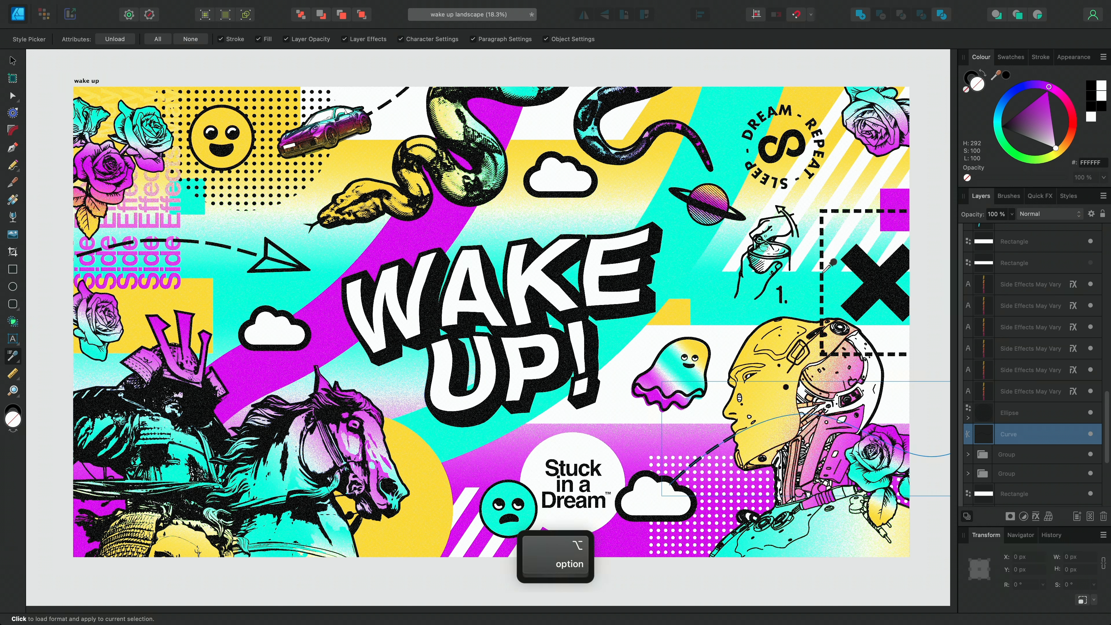
pyautogui.keyDown('alt'); pyautogui.click(825, 270); pyautogui.keyUp('alt')
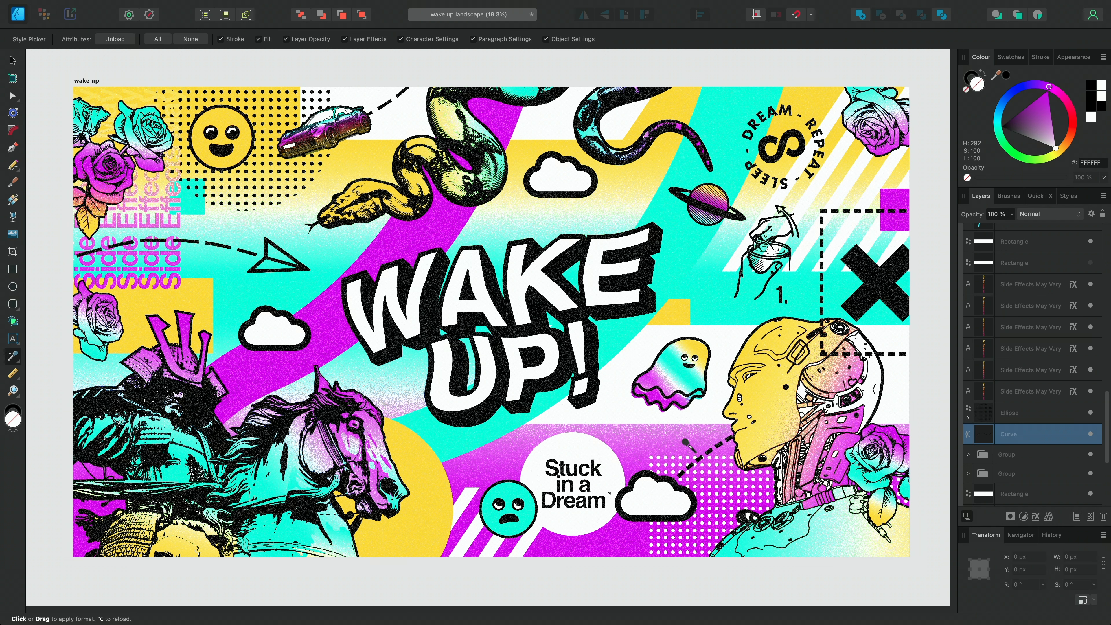
pyautogui.keyDown('alt'); pyautogui.click(216, 240); pyautogui.keyUp('alt')
# Select all seven WAKE UP! letter curves in the top text group and apply the ghost's gradient style to them with the Style Picker.
pyautogui.press('v')
pyautogui.click(474, 285)
pyautogui.click(968, 233)
pyautogui.click(973, 252)
pyautogui.click(978, 270)
pyautogui.click(1056, 294)
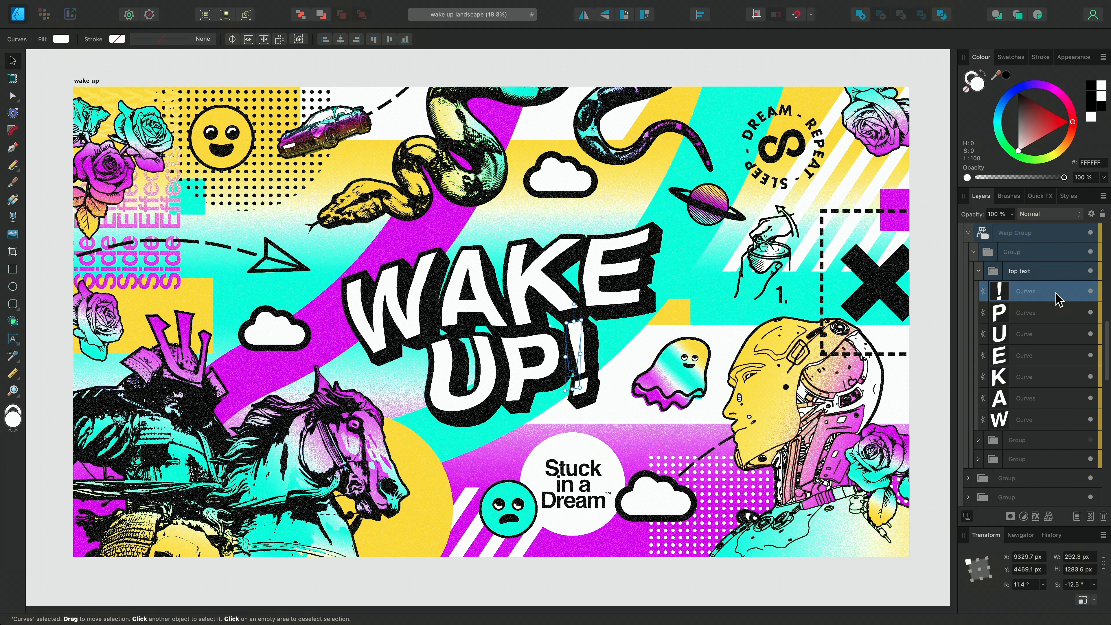
pyautogui.keyDown('shift'); pyautogui.click(1045, 420); pyautogui.keyUp('shift')
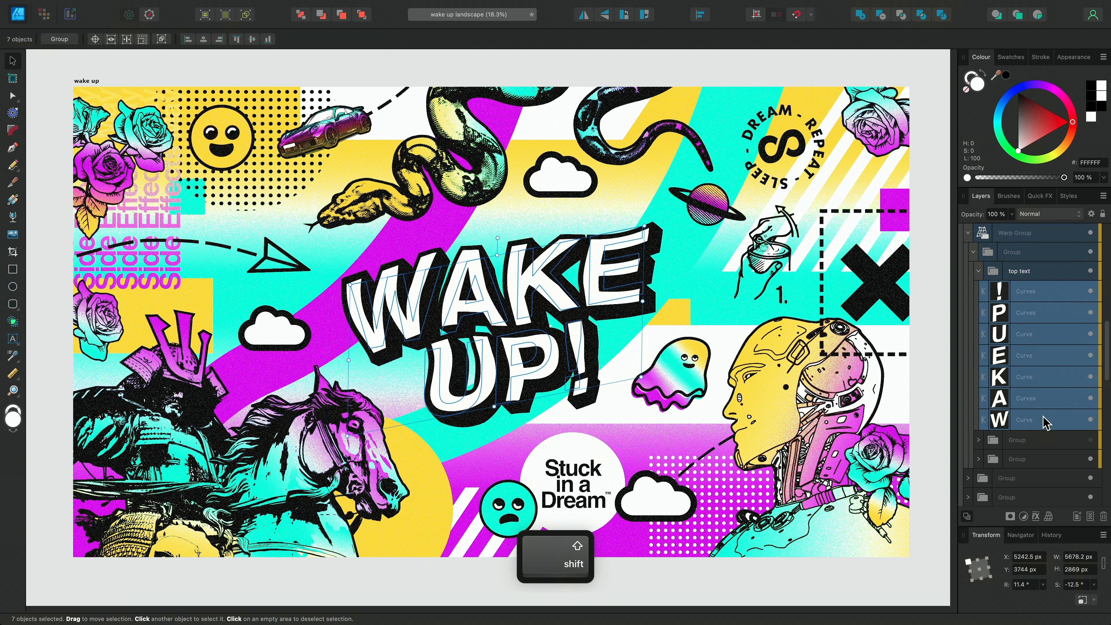
pyautogui.click(13, 356)
pyautogui.click(674, 377)
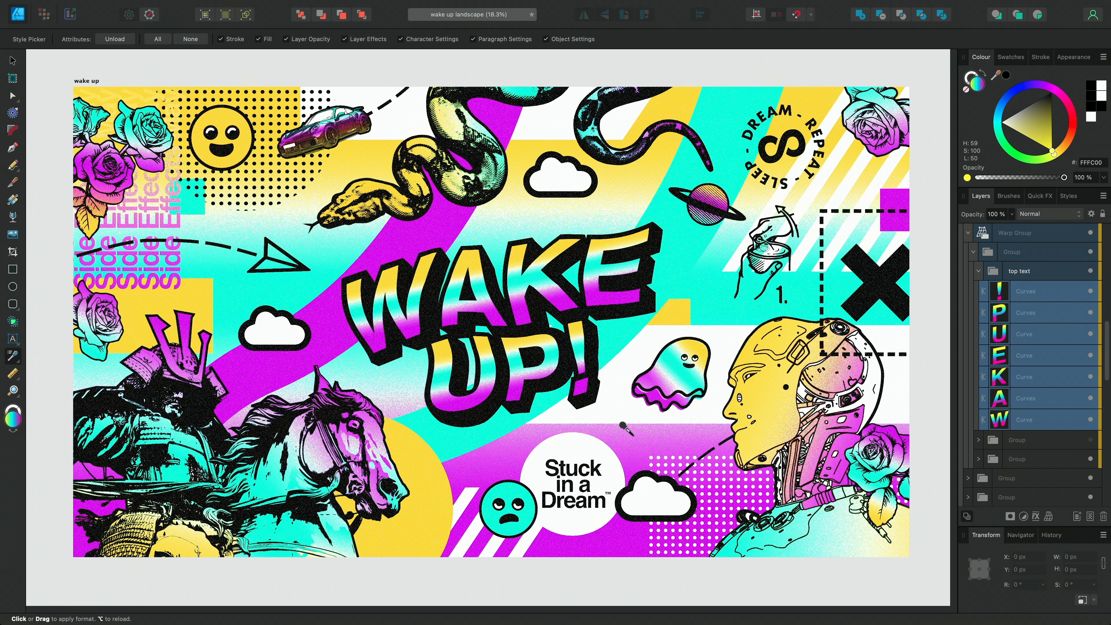
# Redraw the linear gradient fill as one sweep from the top of WAKE down to the bottom of UP!, and deselect the letters.
pyautogui.click(13, 199)
pyautogui.moveTo(487, 230); pyautogui.dragTo(529, 401)
pyautogui.moveTo(488, 232); pyautogui.dragTo(496, 249)
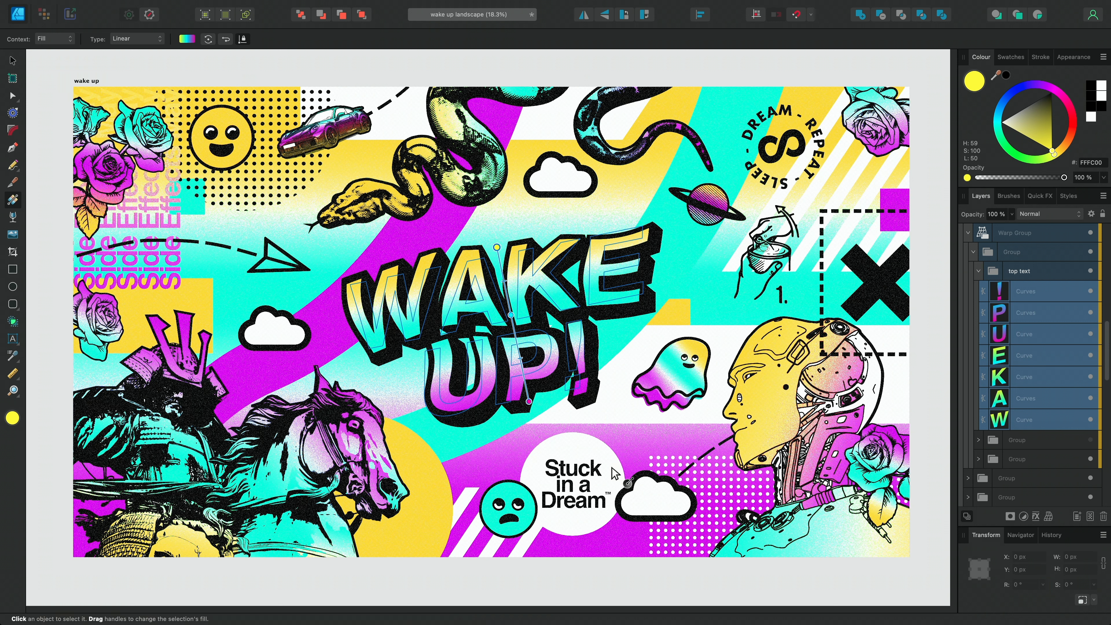
pyautogui.press('super+d')
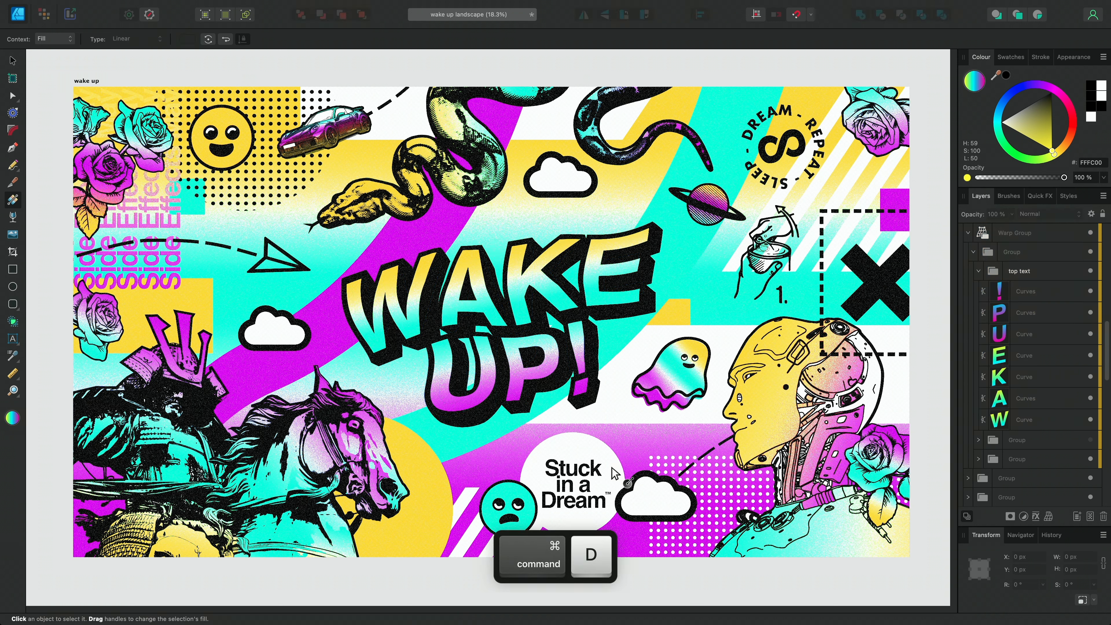
# Apply the yellow, cyan and magenta gradient style to every word of the Stuck in a Dream text with the Style Picker.
pyautogui.click(12, 355)
pyautogui.keyDown('alt'); pyautogui.click(633, 439); pyautogui.keyUp('alt')
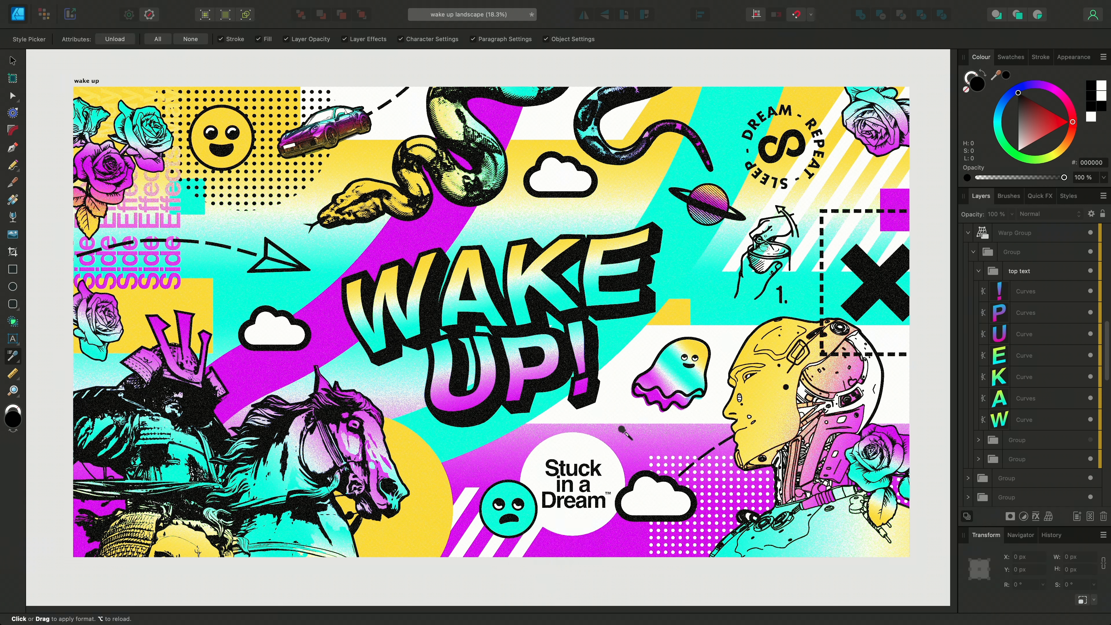
pyautogui.click(558, 460)
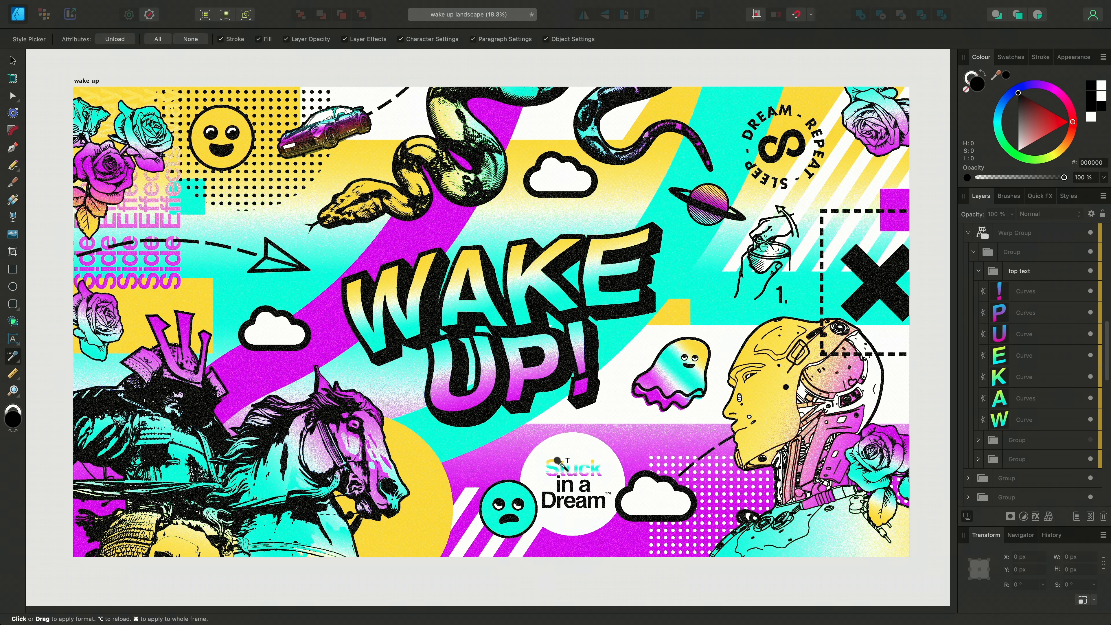
pyautogui.click(558, 498)
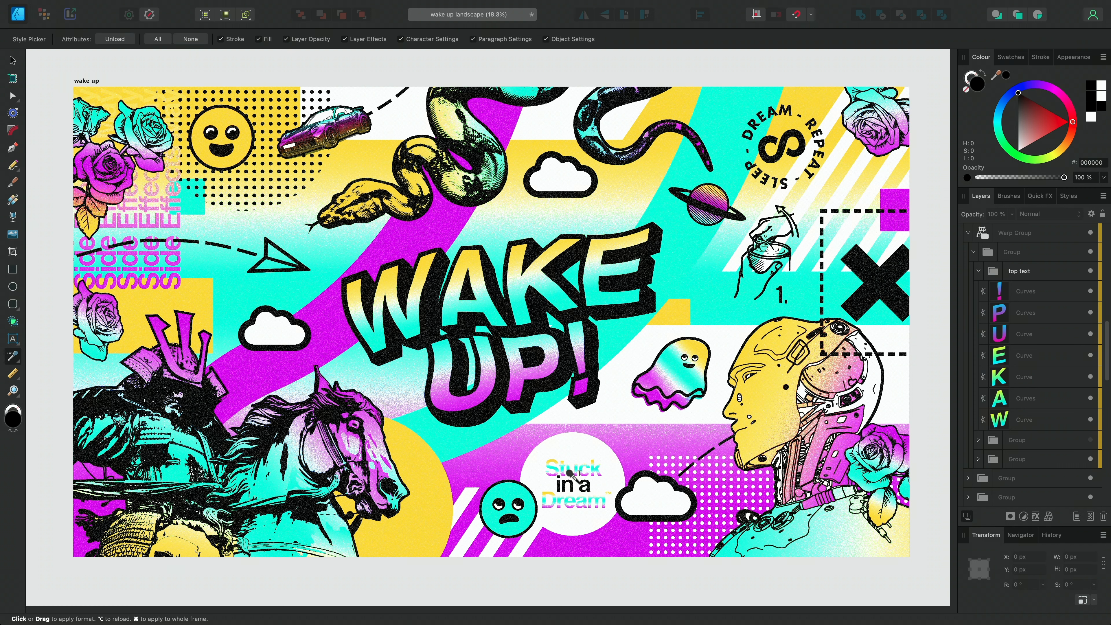
pyautogui.moveTo(585, 485); pyautogui.dragTo(554, 484)
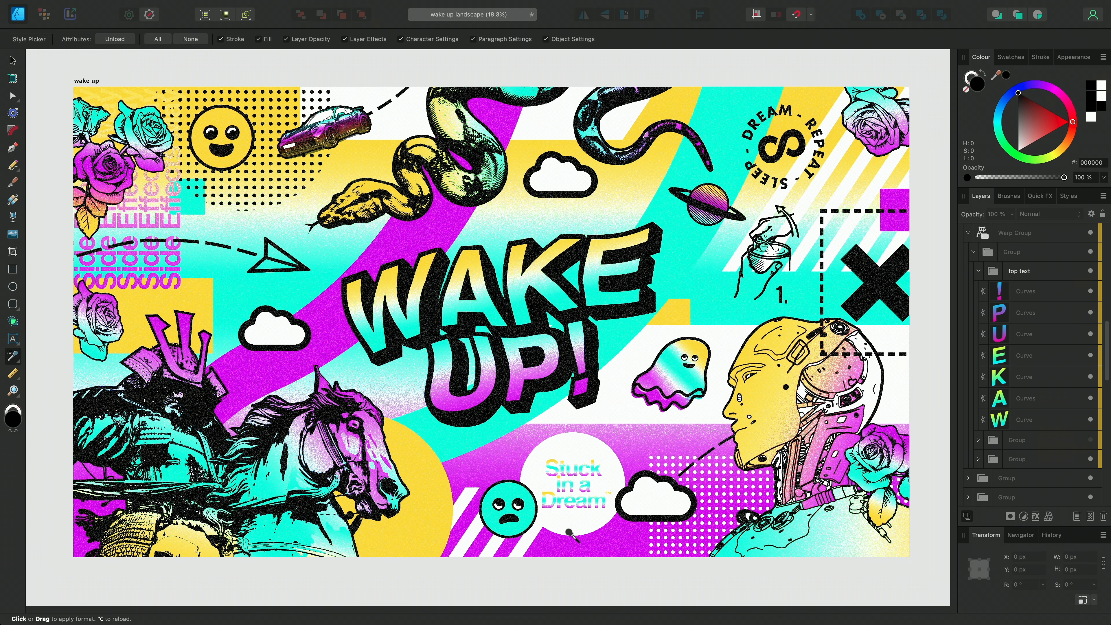
# Load the black X shape's style with the Style Picker and apply it to the white circle behind the Stuck in a Dream text.
pyautogui.press('alt')
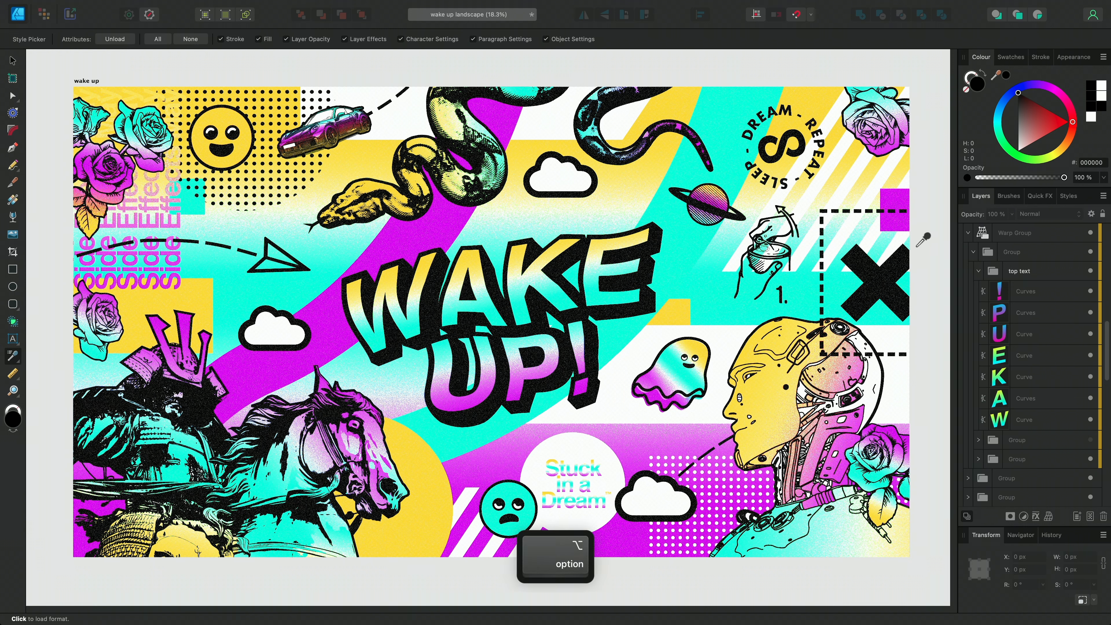
pyautogui.click(892, 272)
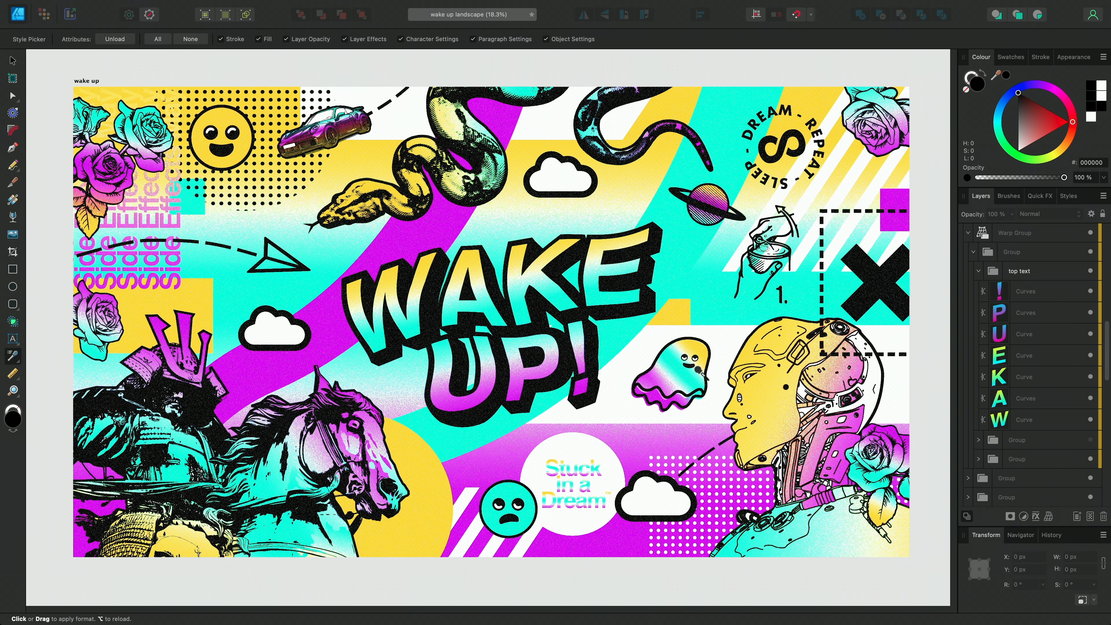
pyautogui.click(569, 442)
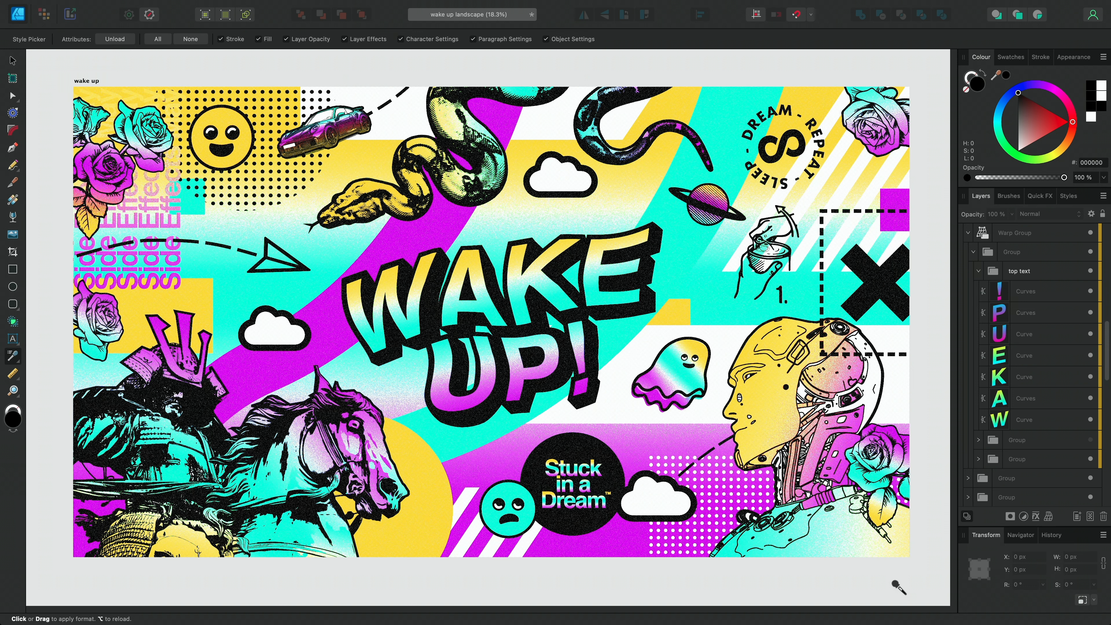